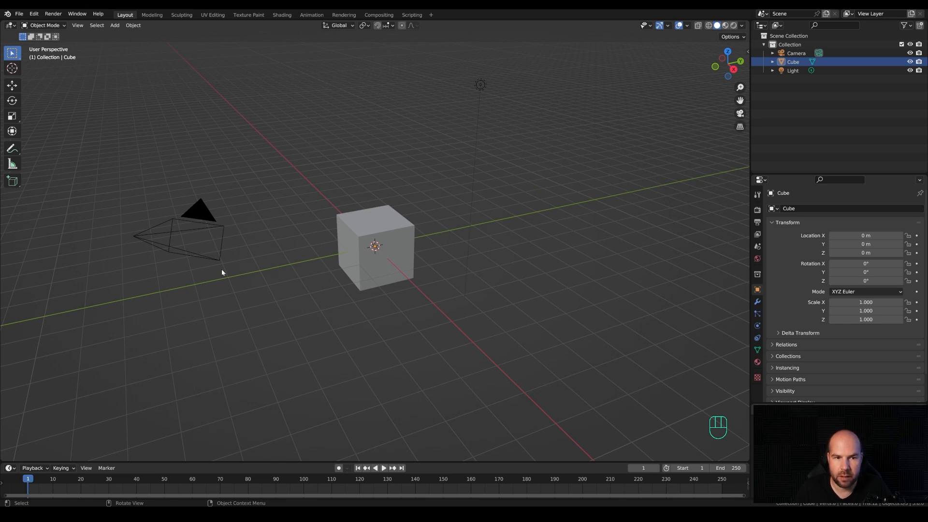
Delete the default cube and light from the scene.
drag(280, 69, 555, 359)
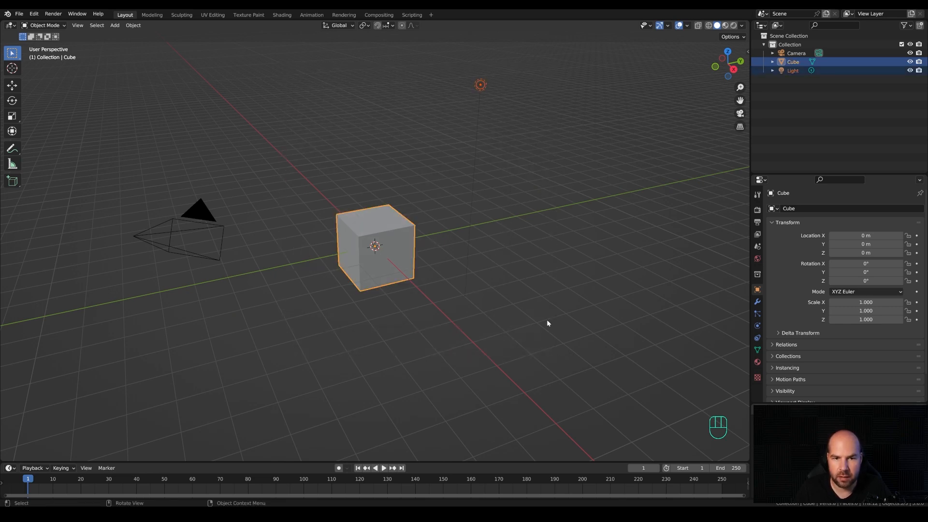
key(x)
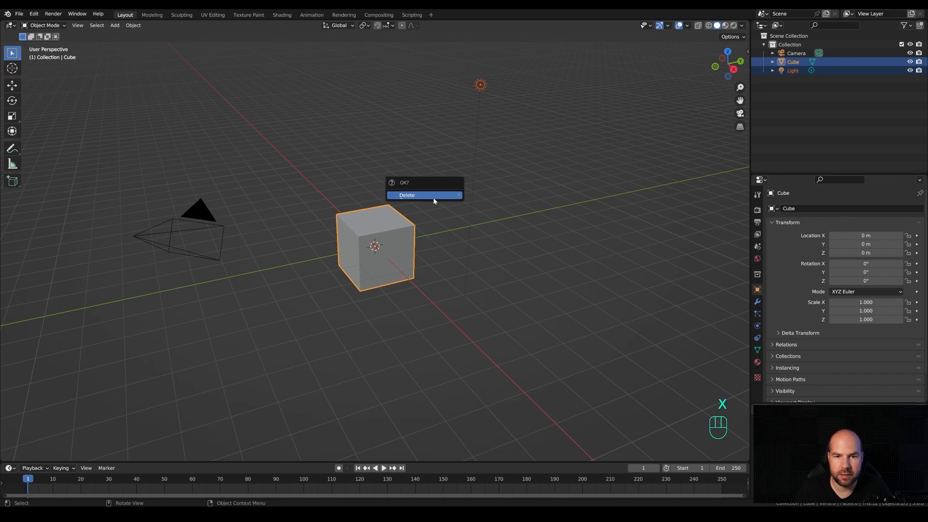
click(433, 196)
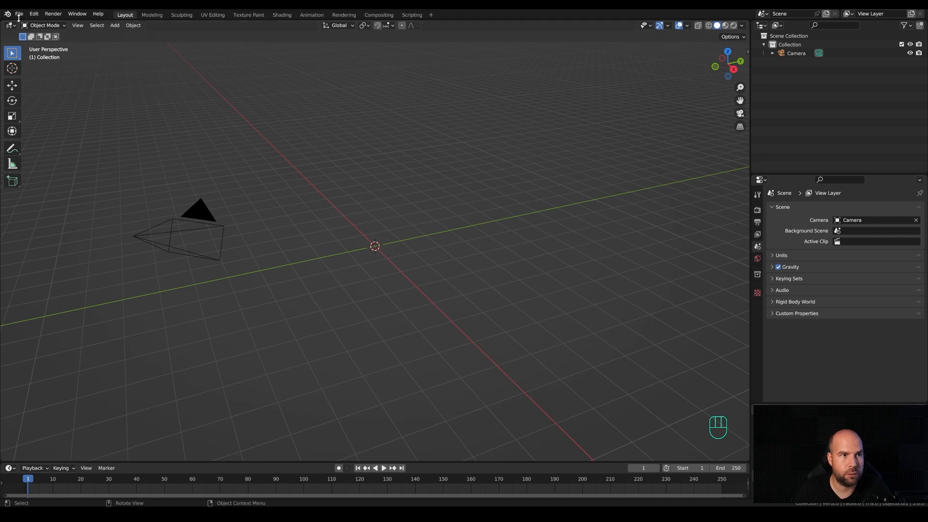
Check in the add-on preferences whether the "extra" objects add-ons are enabled.
click(34, 13)
click(68, 139)
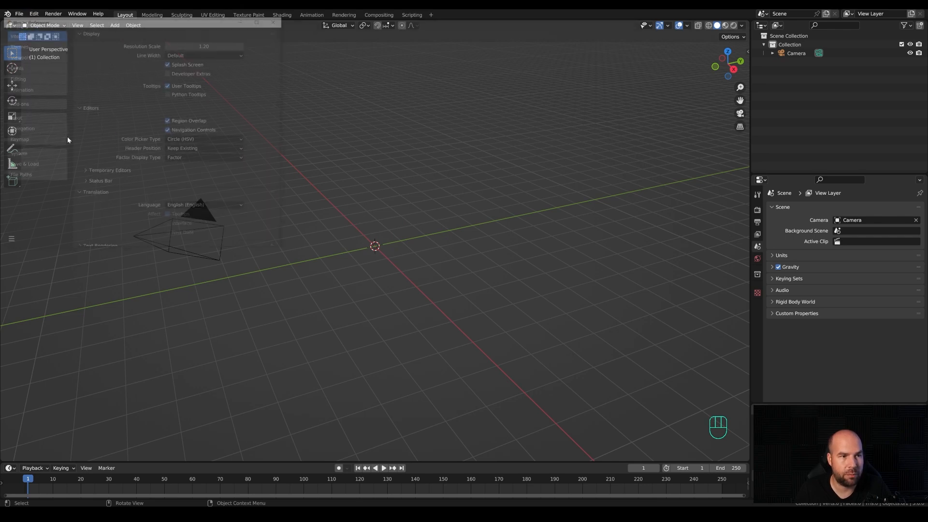
click(28, 107)
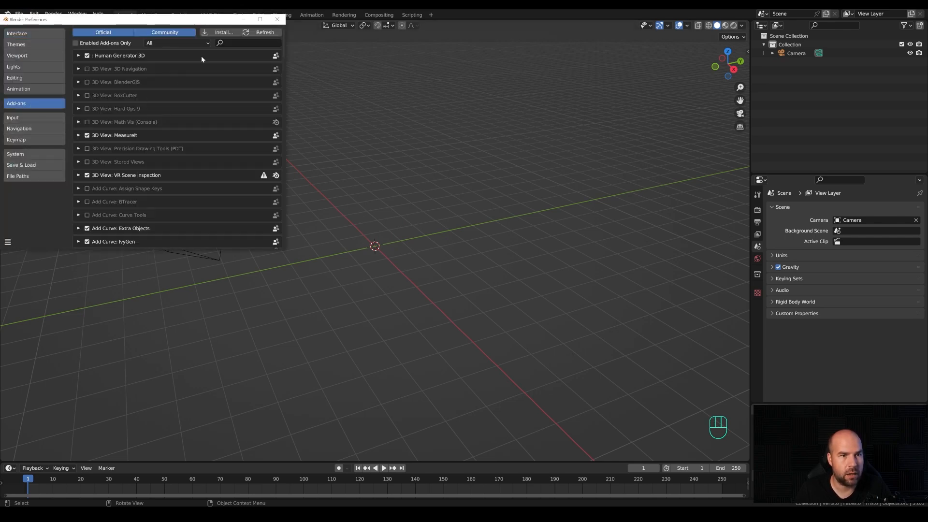
text(extra)
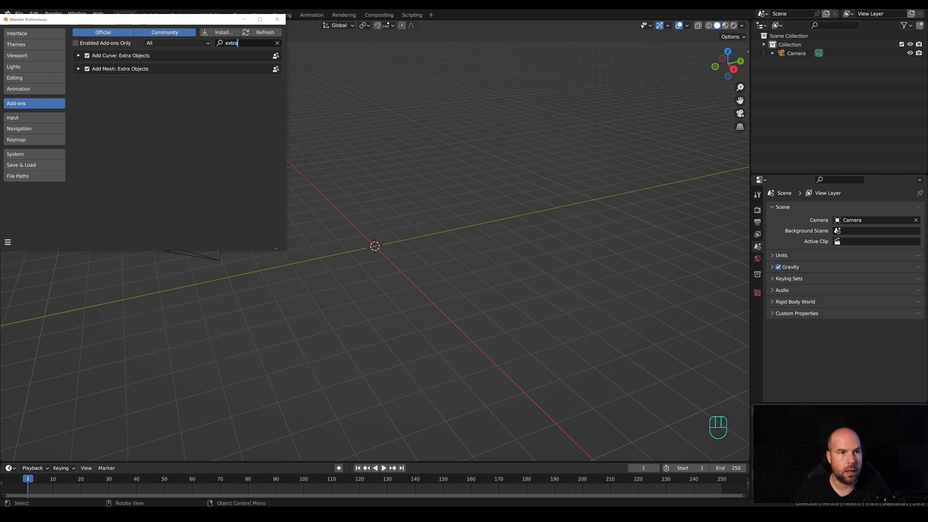
key(Return)
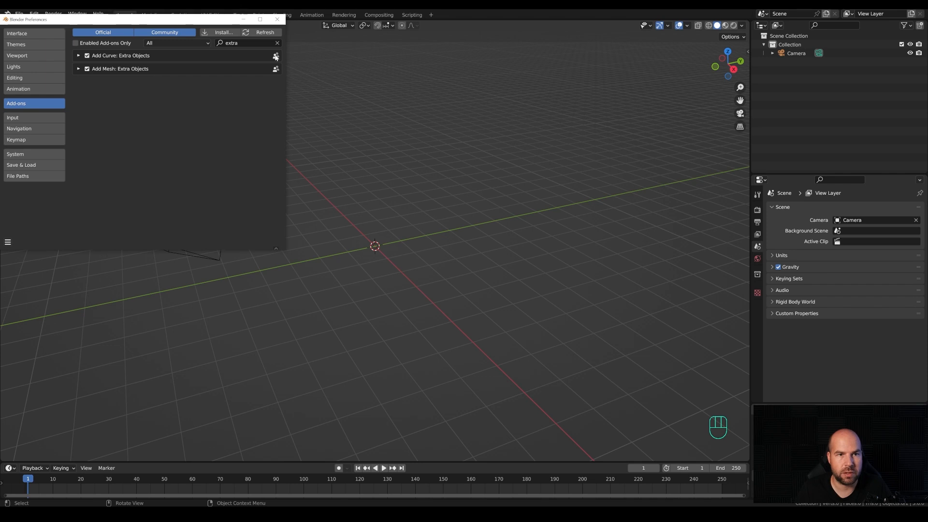
click(277, 19)
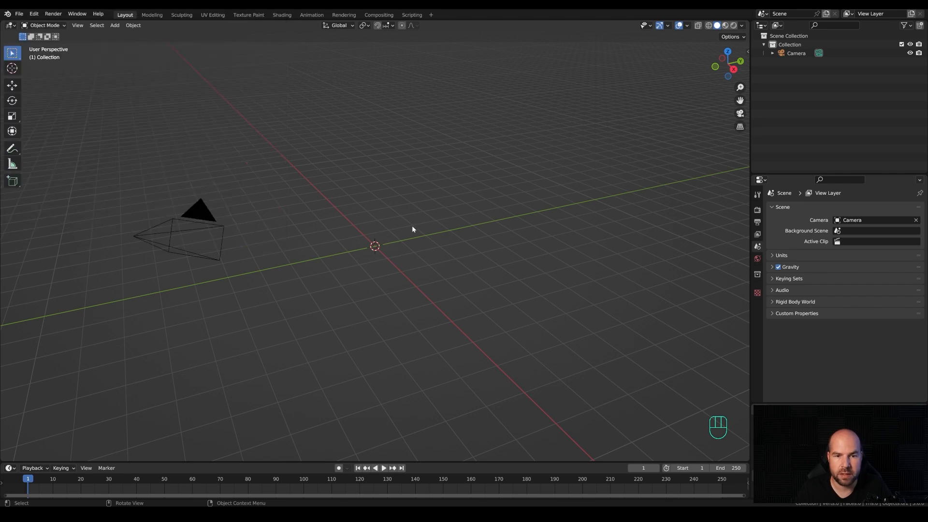
Add a Round Cube mesh at the origin using the Quadsphere preset.
key(shift+a)
mouse_move(384, 239)
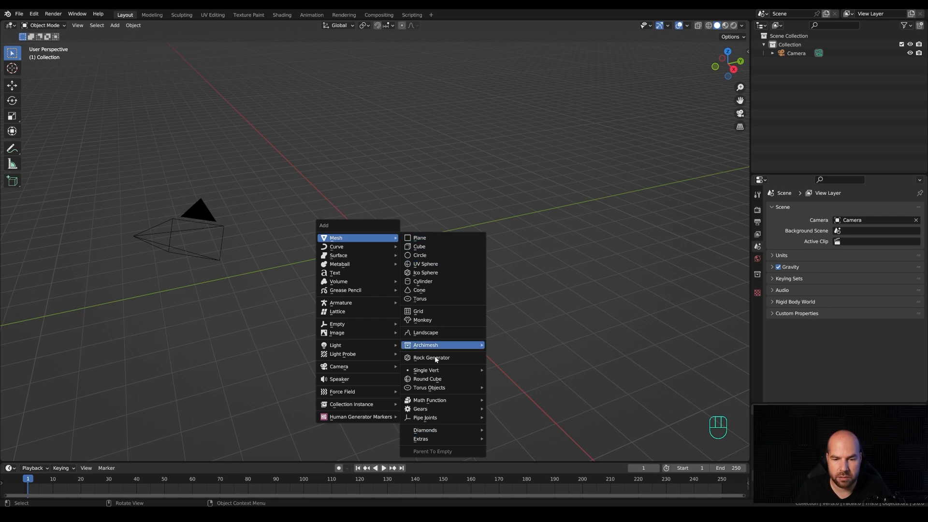
click(424, 381)
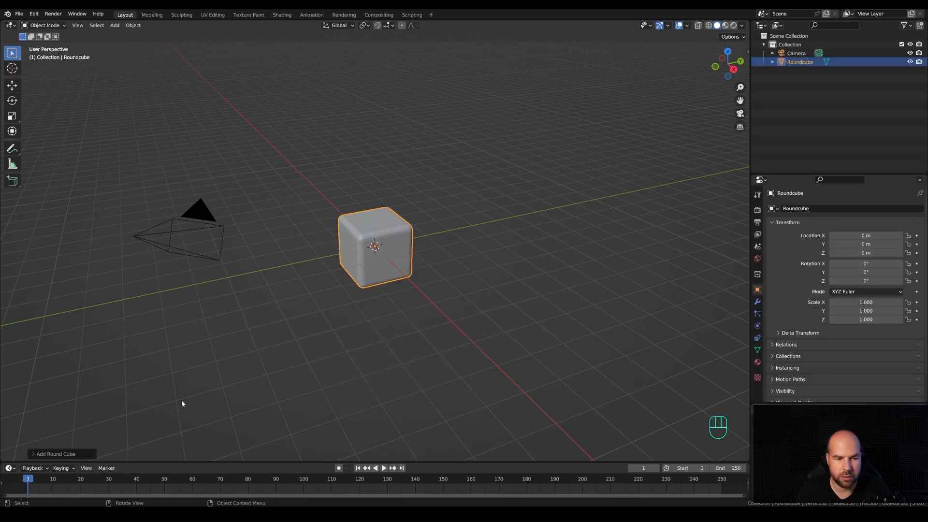
click(63, 453)
click(73, 239)
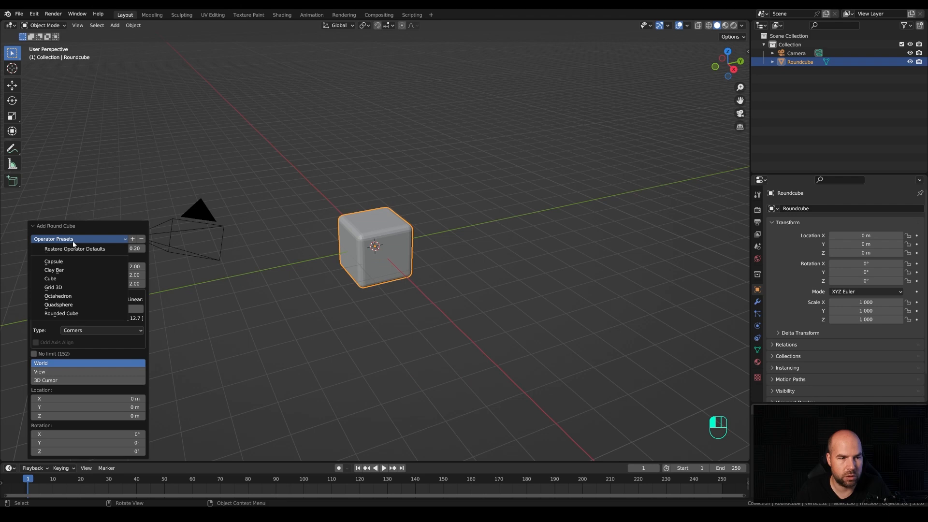
click(71, 306)
scroll(412, 208, up, 5)
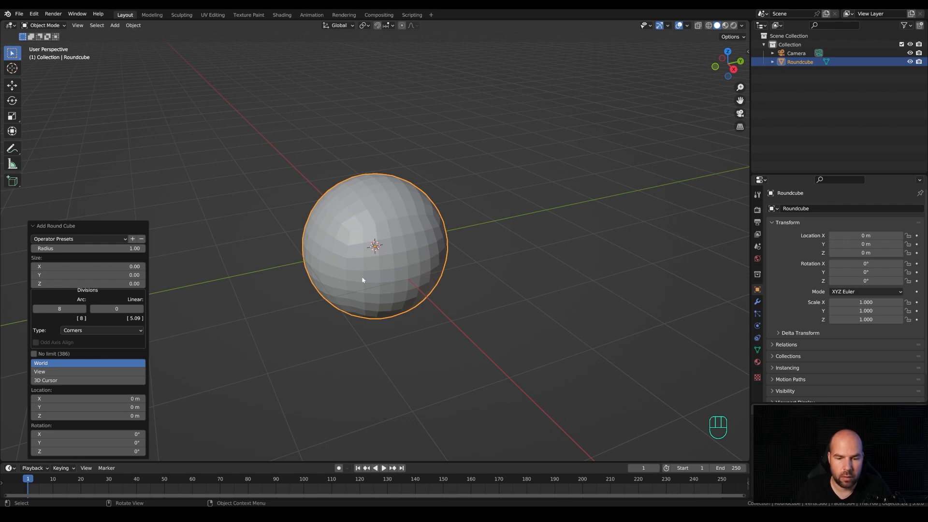
Separate the lower half of the sphere's faces into its own object, selecting through the mesh from the front view.
key(KP_1)
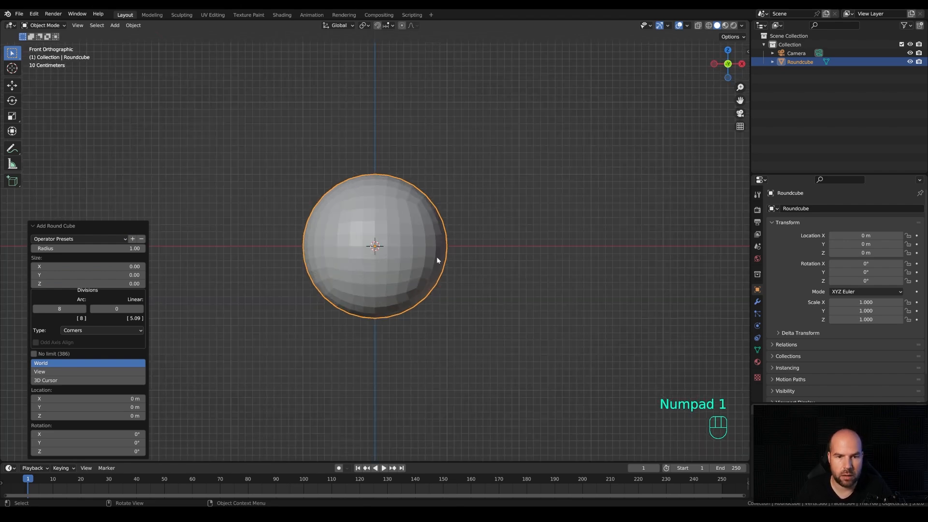
key(Tab)
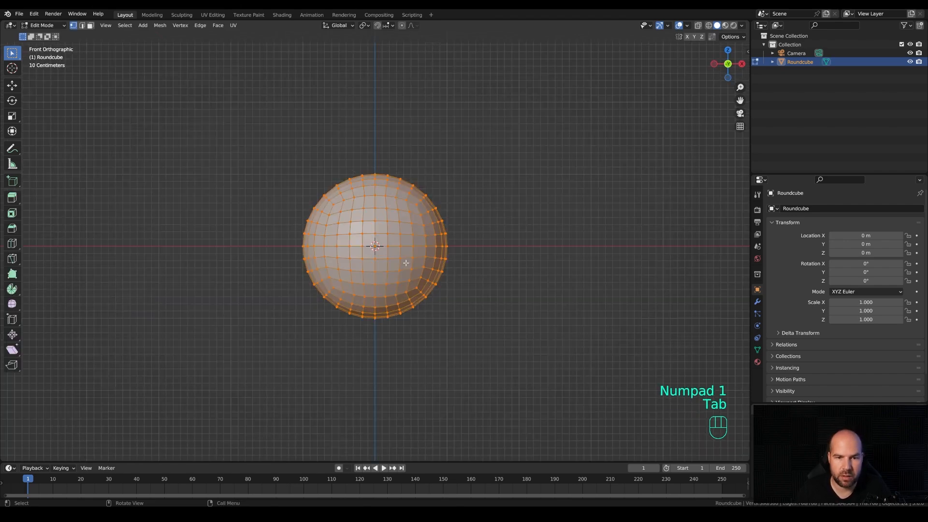
click(699, 26)
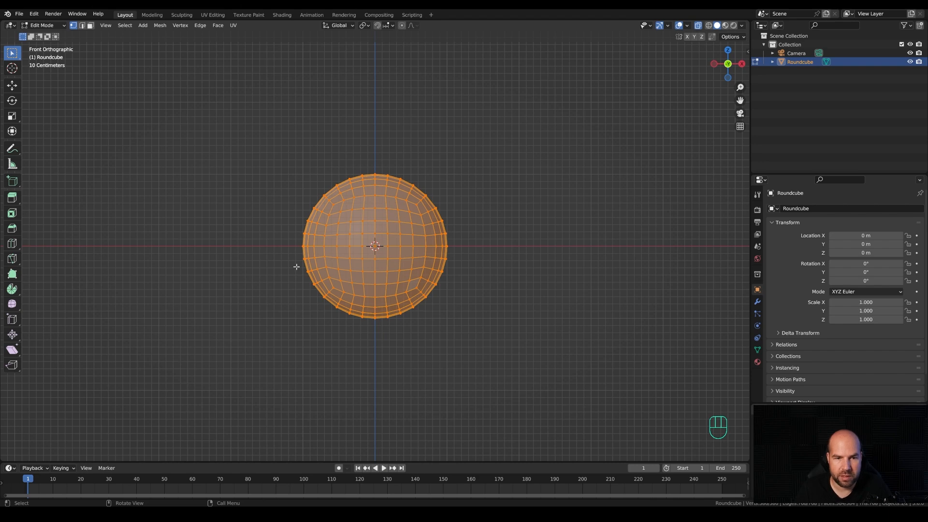
key(3)
drag(300, 245, 547, 343)
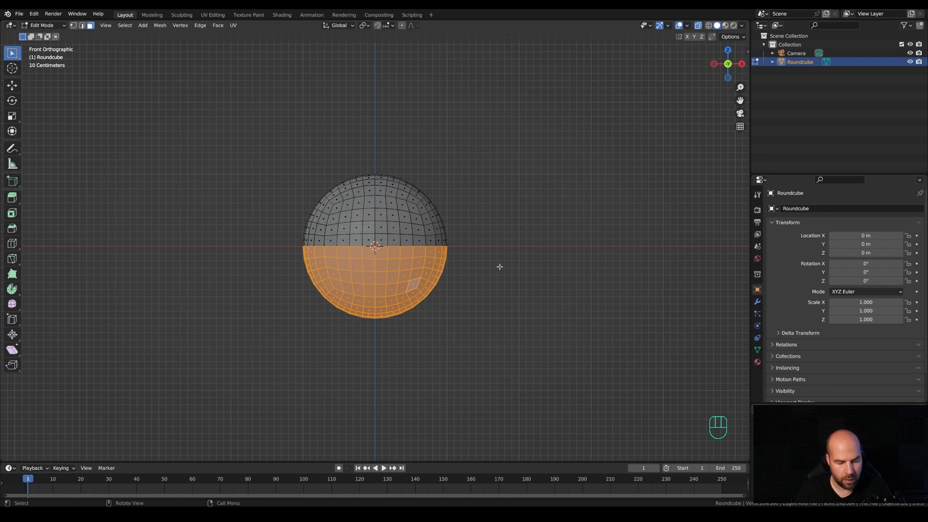
key(p)
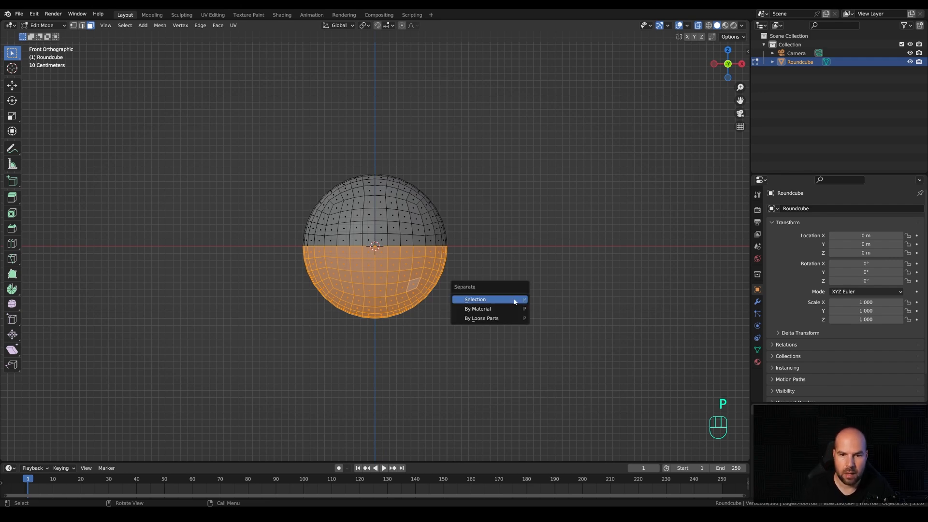
click(483, 300)
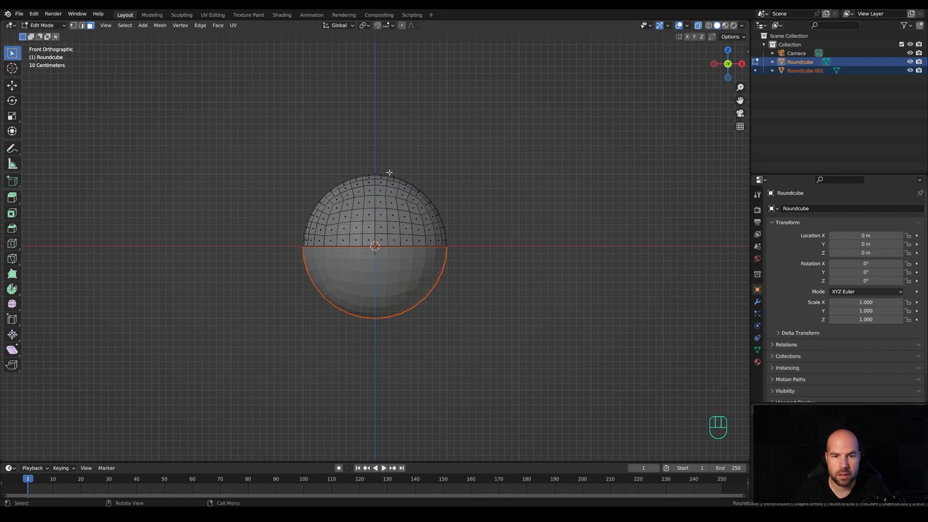
Hide the open-edge vertices along the equator of the upper half.
key(1)
drag(281, 242, 535, 252)
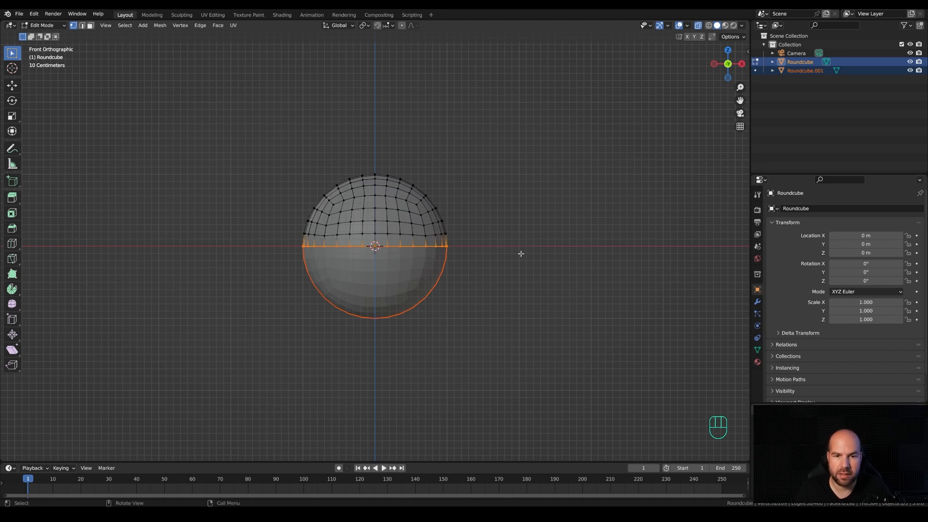
key(h)
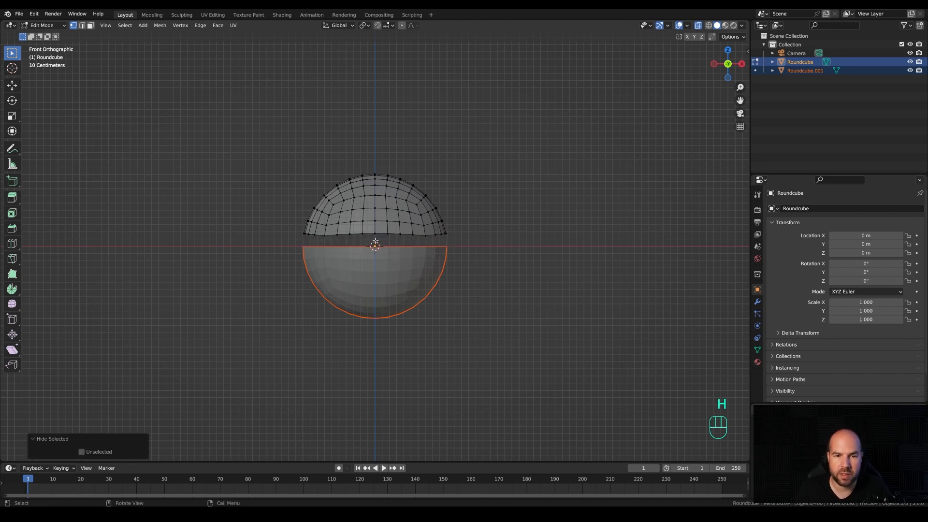
Flatten the upper half by moving its top vertex down about 0.33 m with smooth proportional editing of size 1.61, and reveal the hidden rim.
click(374, 171)
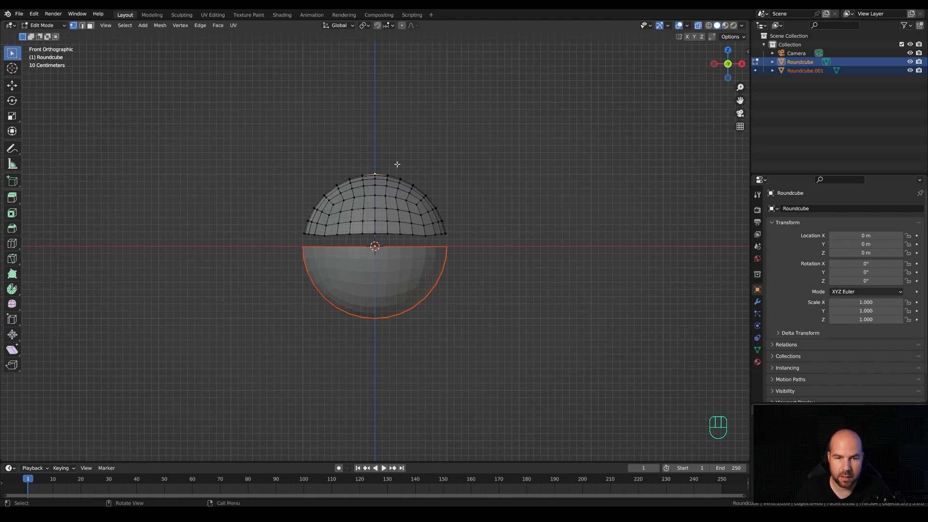
click(402, 25)
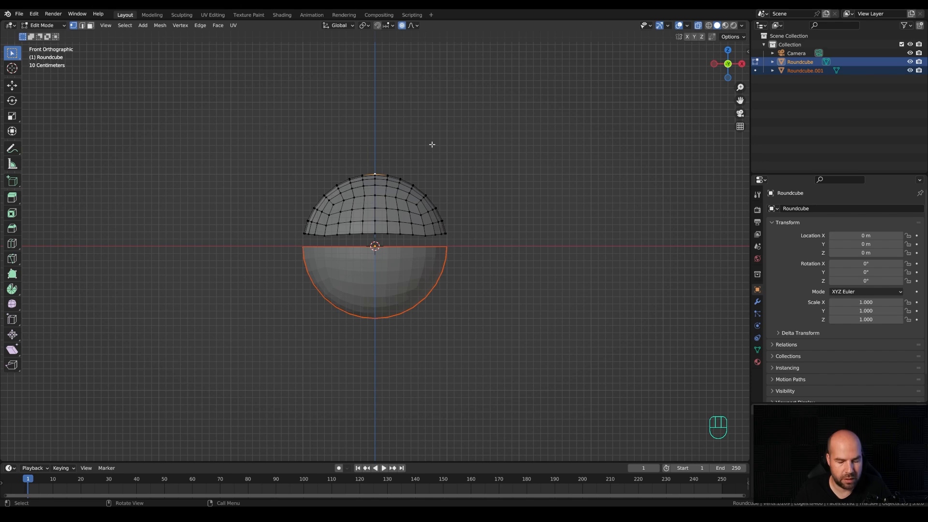
key(o)
key(o)
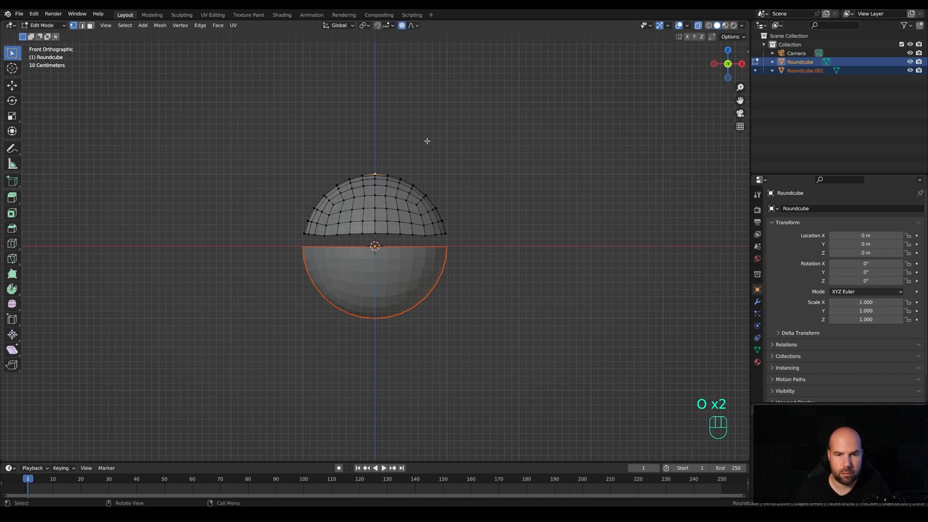
key(g)
key(z)
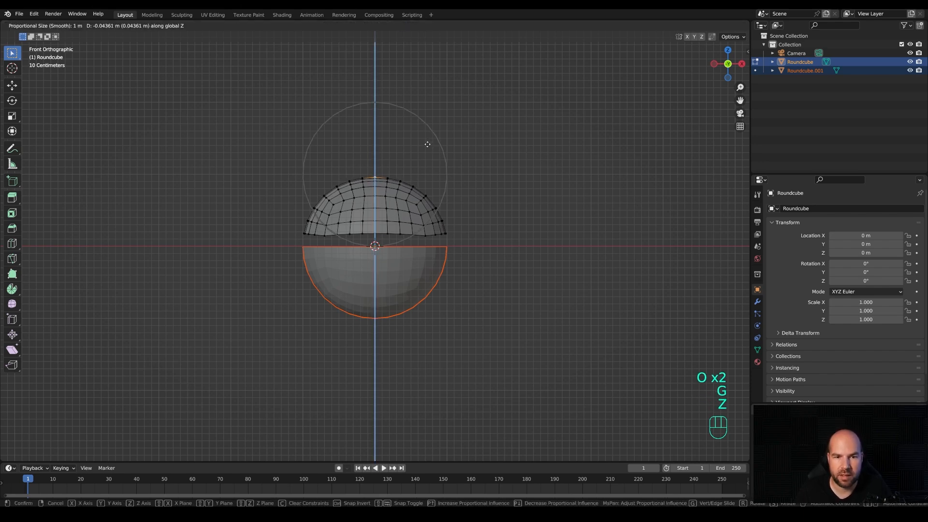
scroll(425, 152, down, 4)
scroll(425, 152, up, 6)
scroll(423, 155, down, 5)
scroll(422, 163, down, 2)
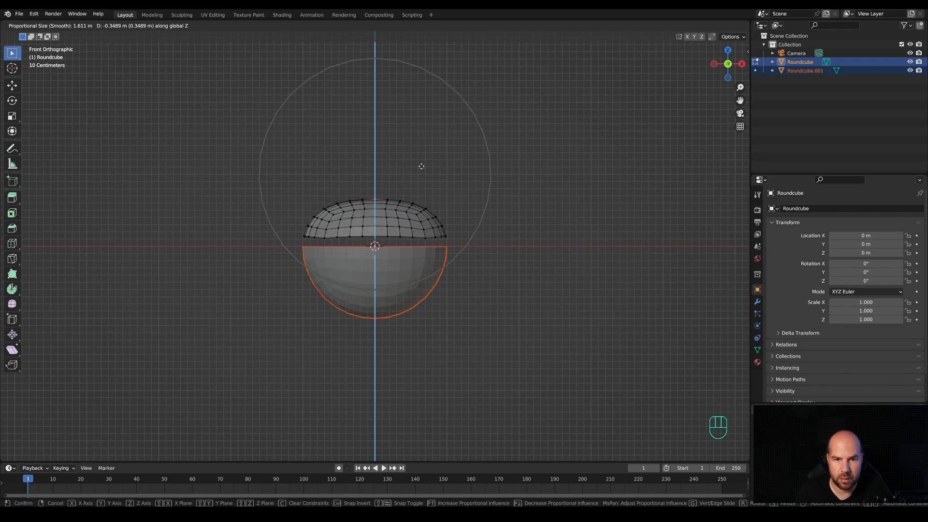
click(422, 165)
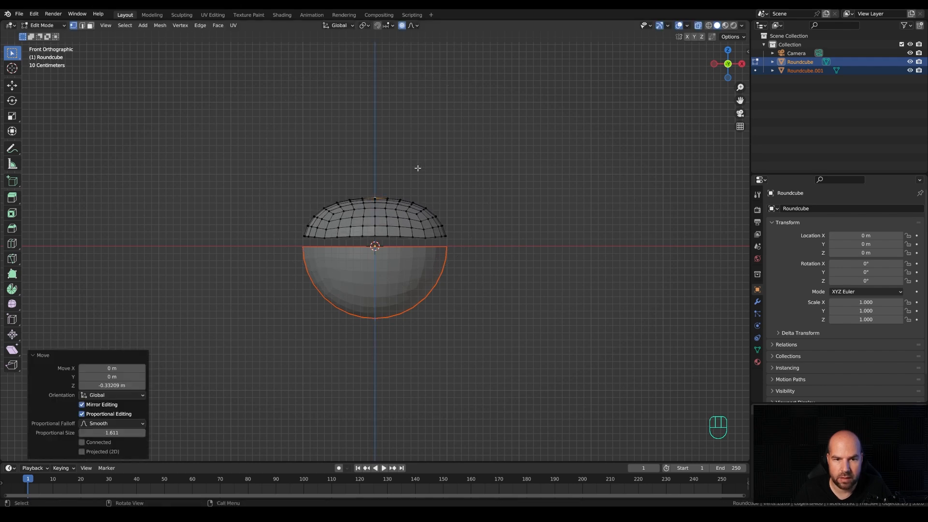
key(alt+h)
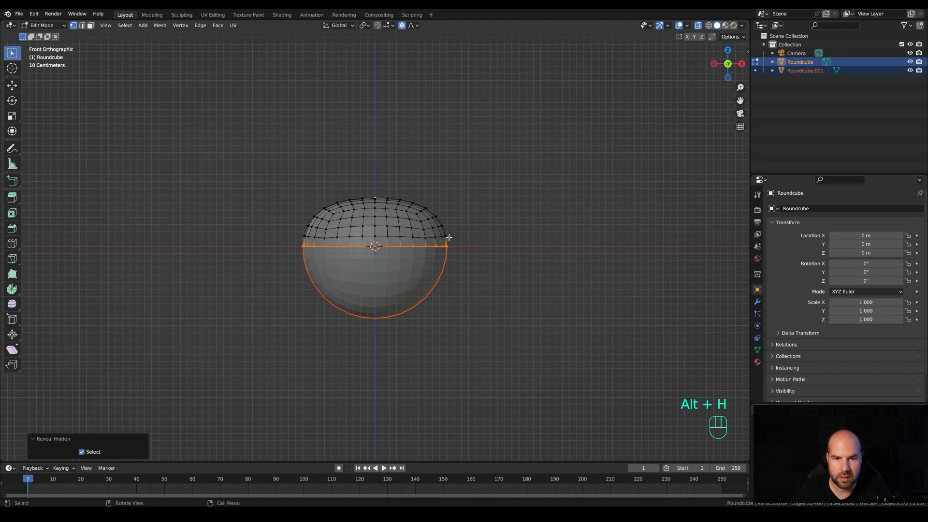
Switch editing to the lower half and hide its open-edge vertices along the equator.
key(Tab)
click(382, 293)
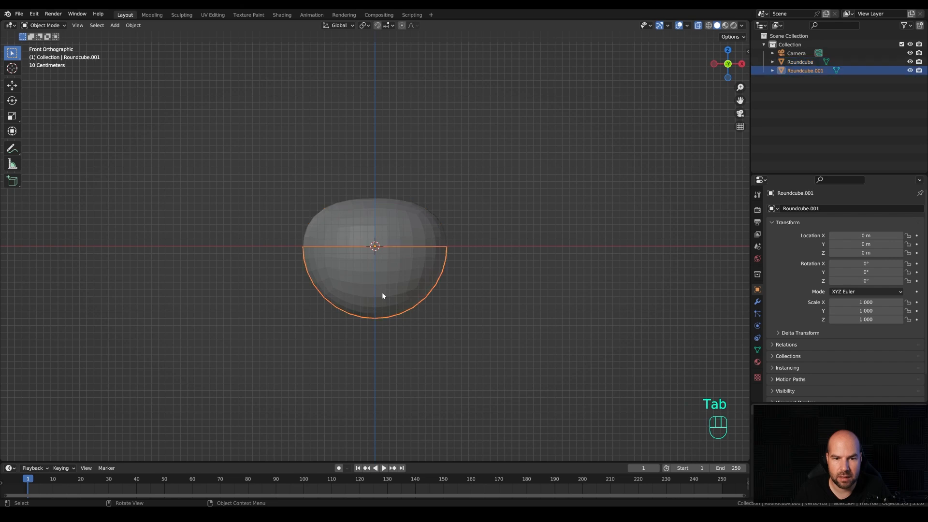
key(Tab)
key(z)
key(Escape)
drag(251, 230, 524, 248)
key(h)
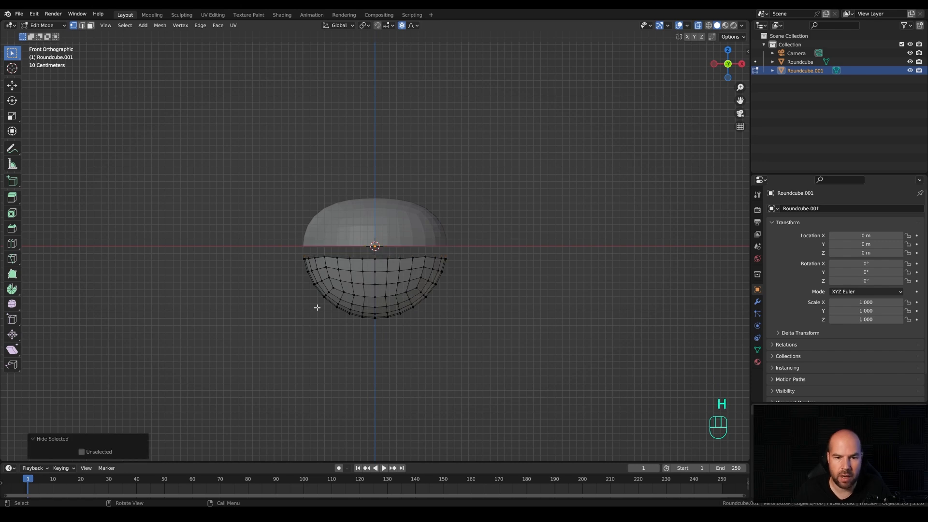
Raise the lower half's bottom vertices about 0.13 m along Z with proportional editing.
drag(333, 299, 419, 325)
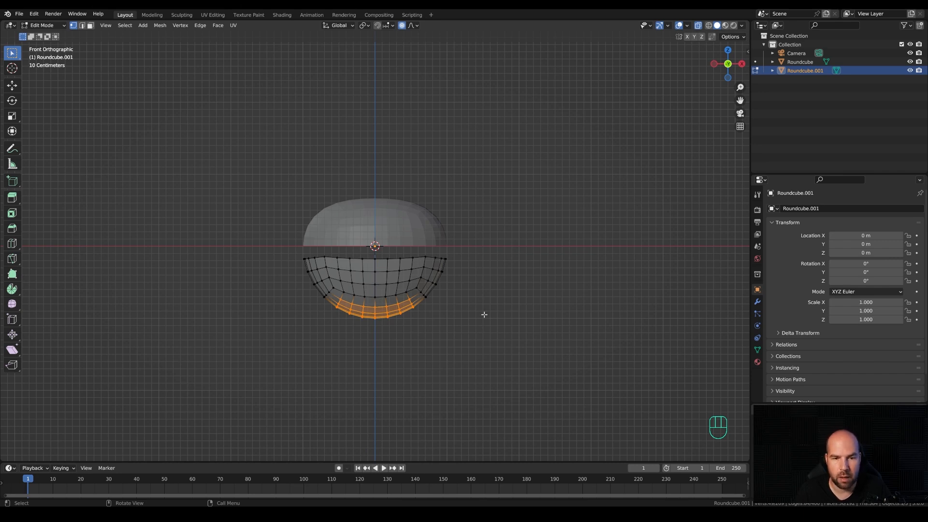
key(g)
key(z)
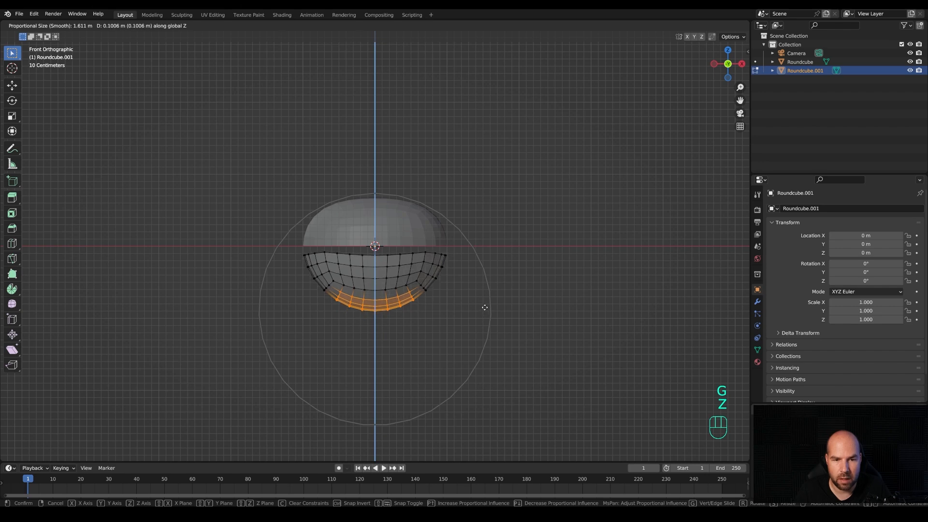
click(482, 308)
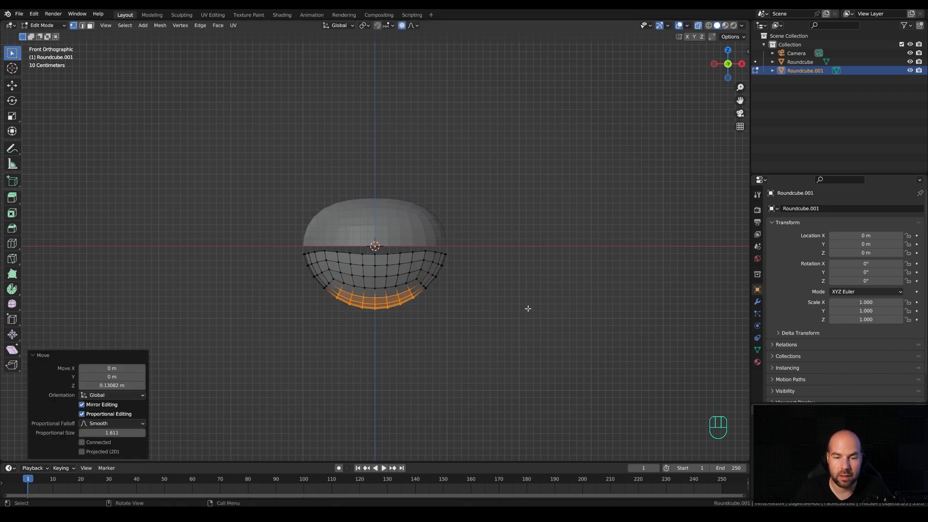
Flatten the lower half's bottom vertices by scaling them to about 0.076 along Z with proportional editing.
key(s)
key(z)
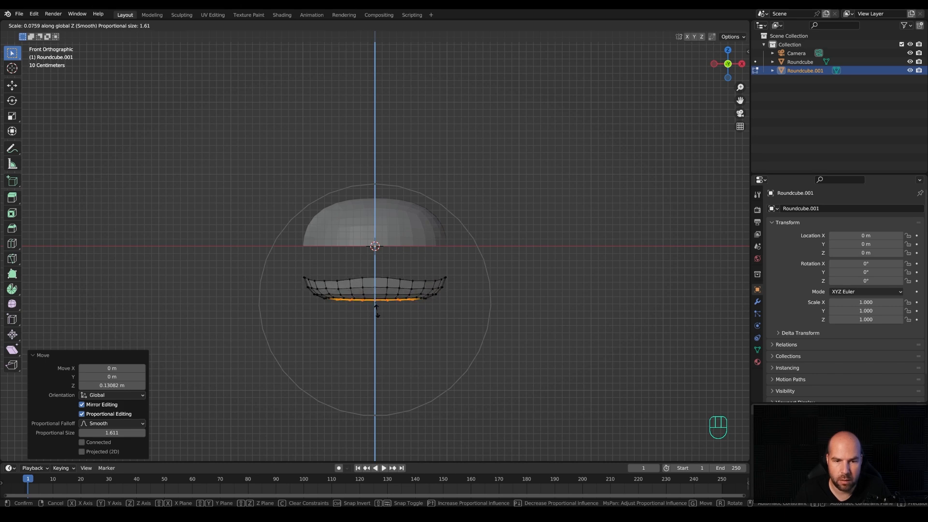
click(376, 309)
key(Escape)
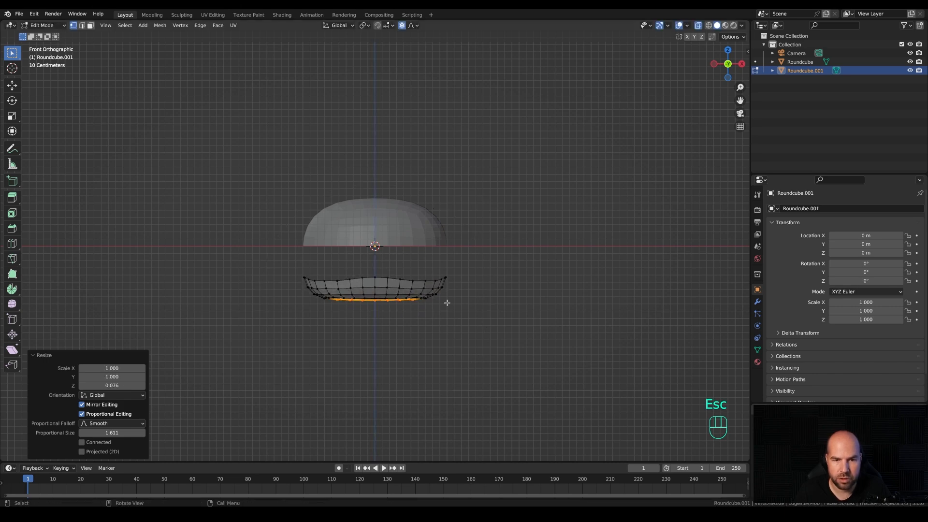
Raise the lower half's bottom vertices about 0.35 m along Z with smooth proportional editing of size 3.45, and reveal the hidden rim.
key(g)
key(z)
scroll(449, 292, down, 8)
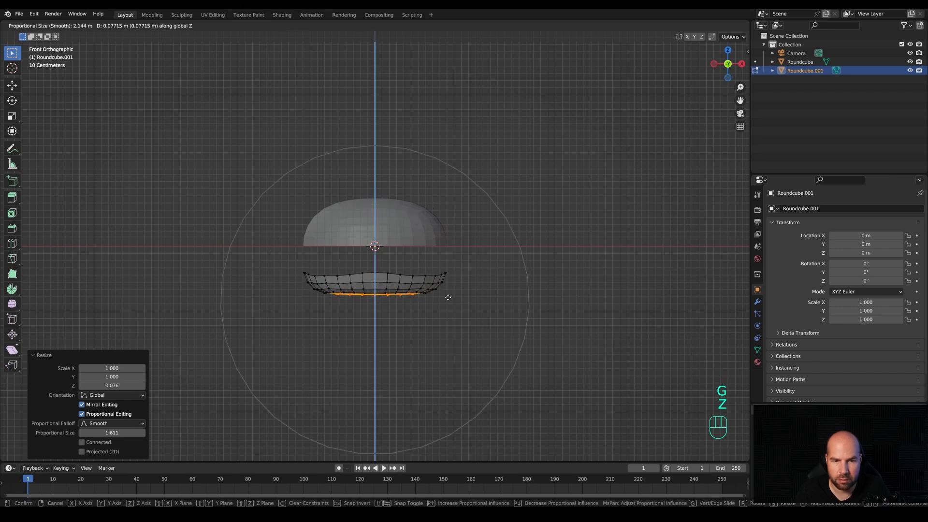
click(456, 273)
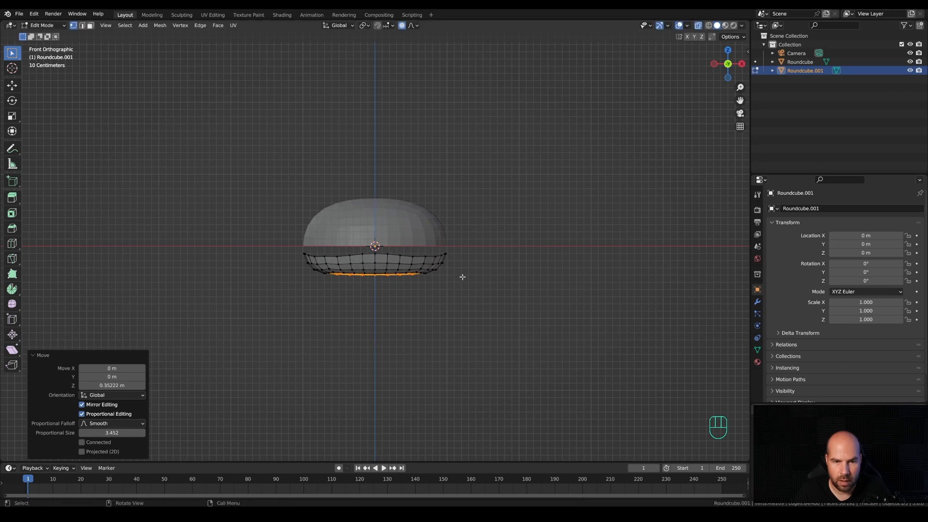
key(alt+h)
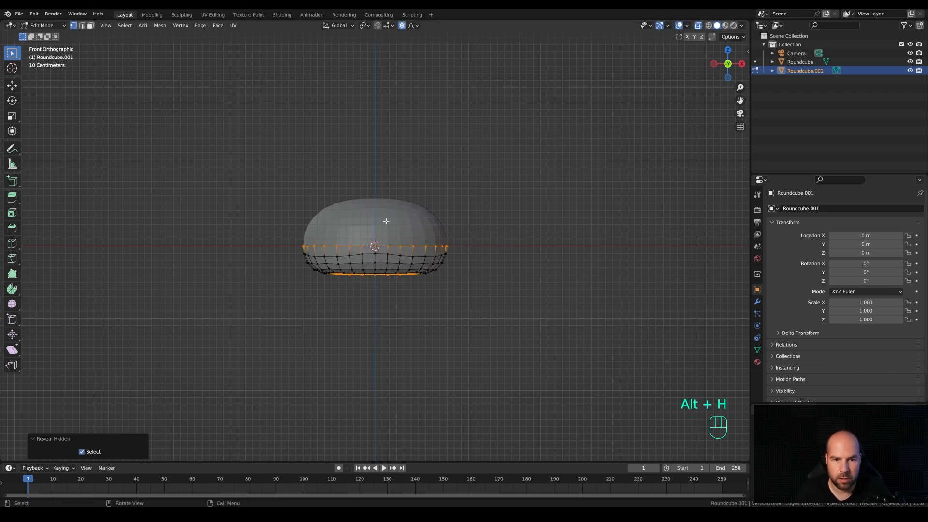
Fill the lower half's open rim loop with a face and inset it about 0.12 m.
middle_drag(422, 222, 438, 260)
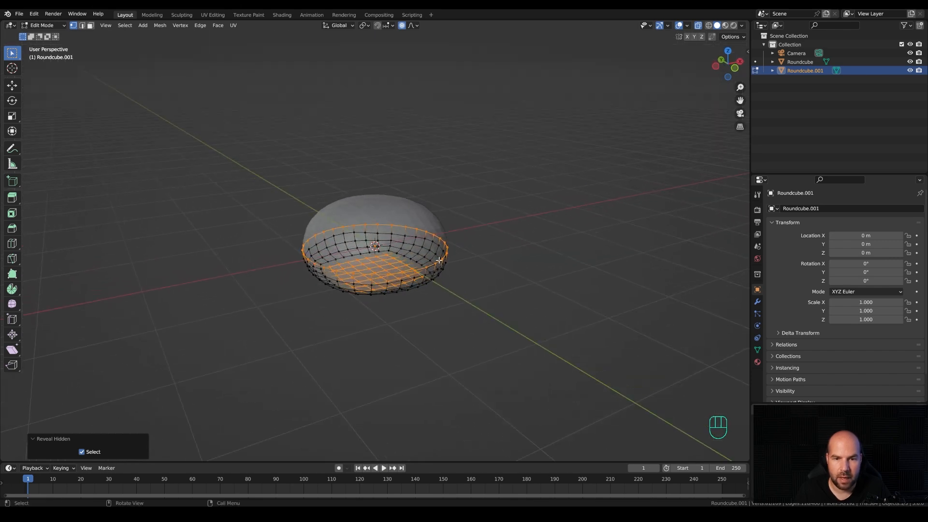
alt+click(445, 254)
alt+click(445, 252)
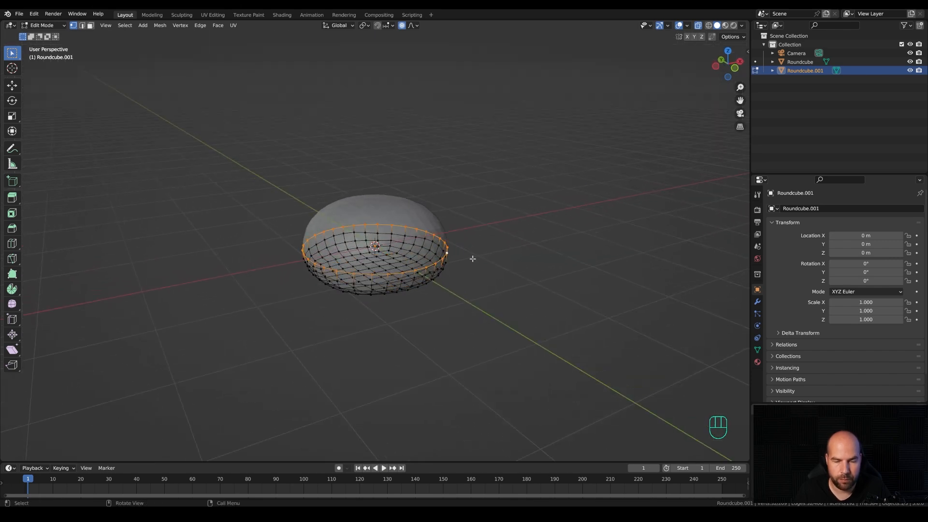
key(f)
middle_drag(504, 259, 567, 283)
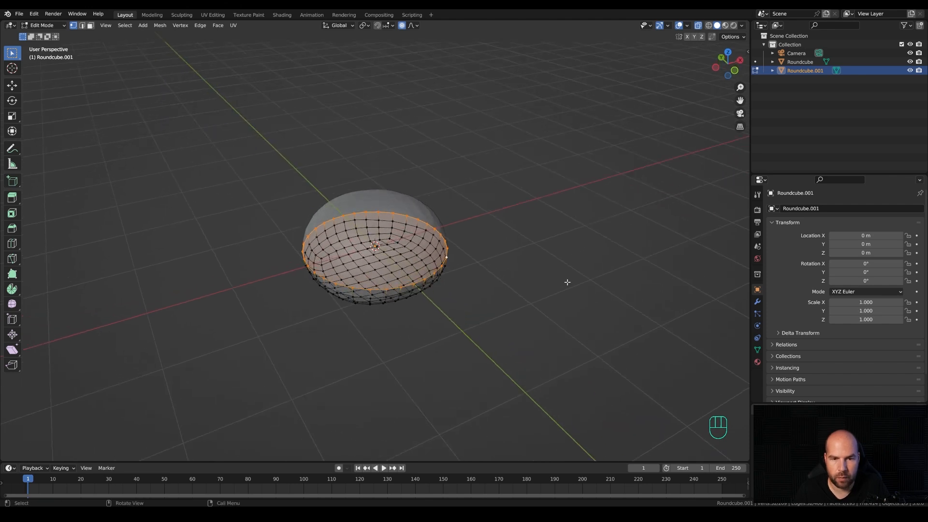
scroll(567, 282, up, 1)
key(i)
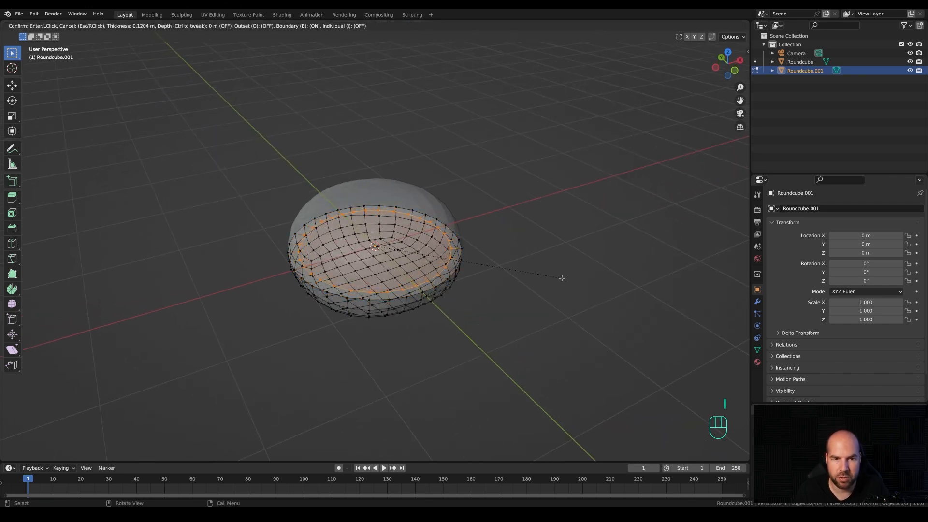
click(562, 278)
Delete the lower half's inner cap face and close its inner edge loop with a Grid Fill of span 8.
key(x)
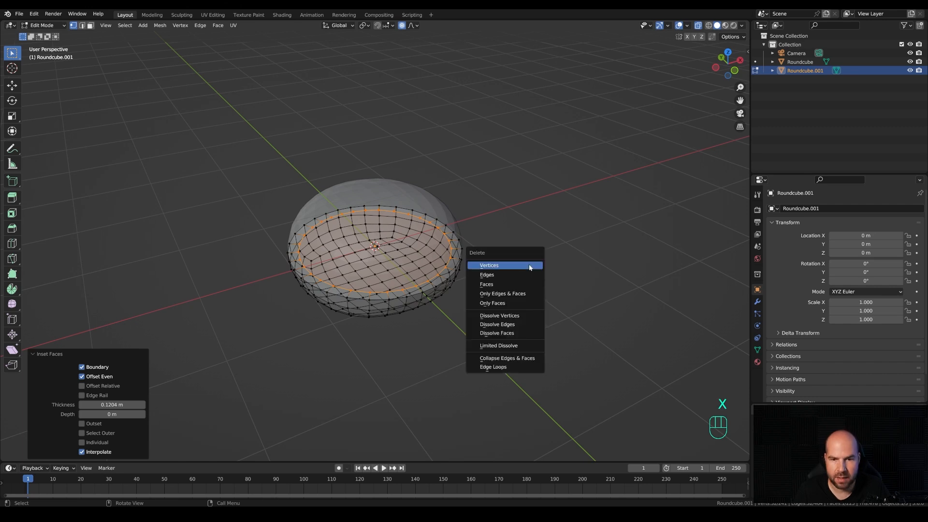
click(494, 285)
key(1)
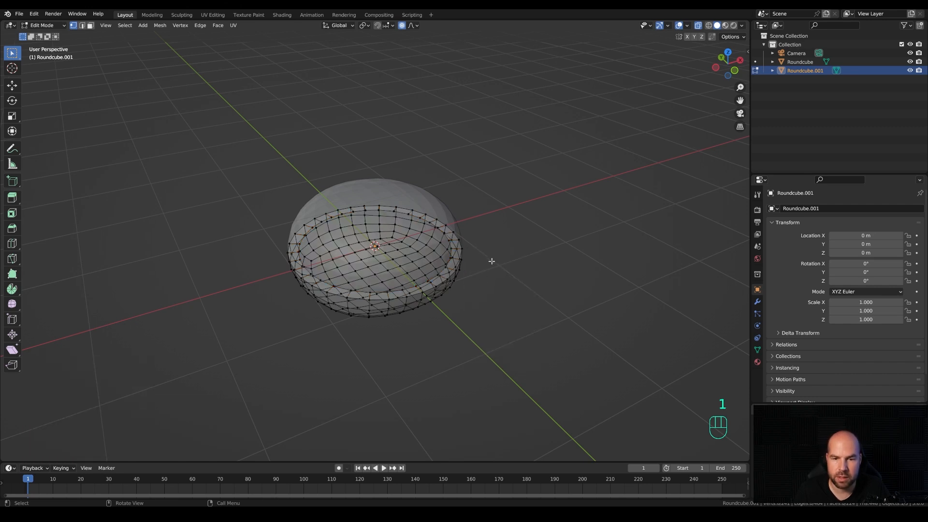
key(2)
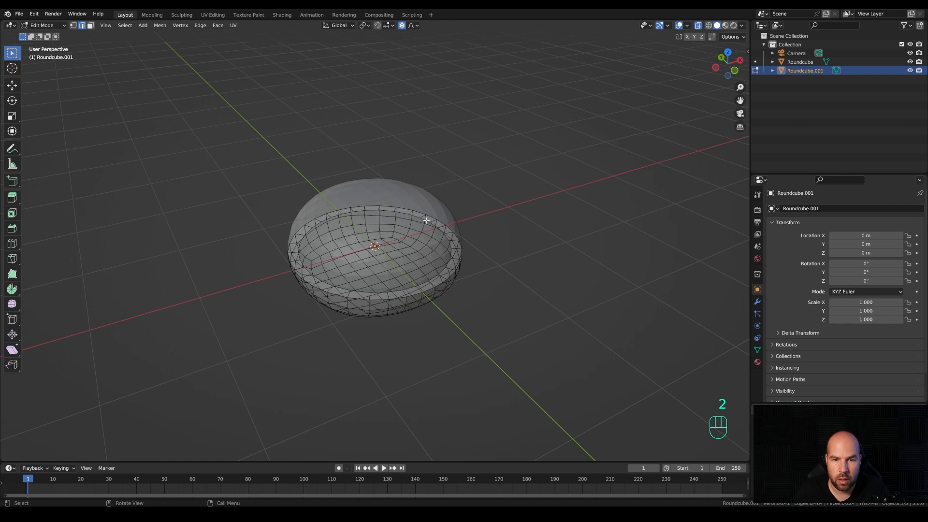
alt+click(402, 217)
key(ctrl+f)
key(ctrl+f)
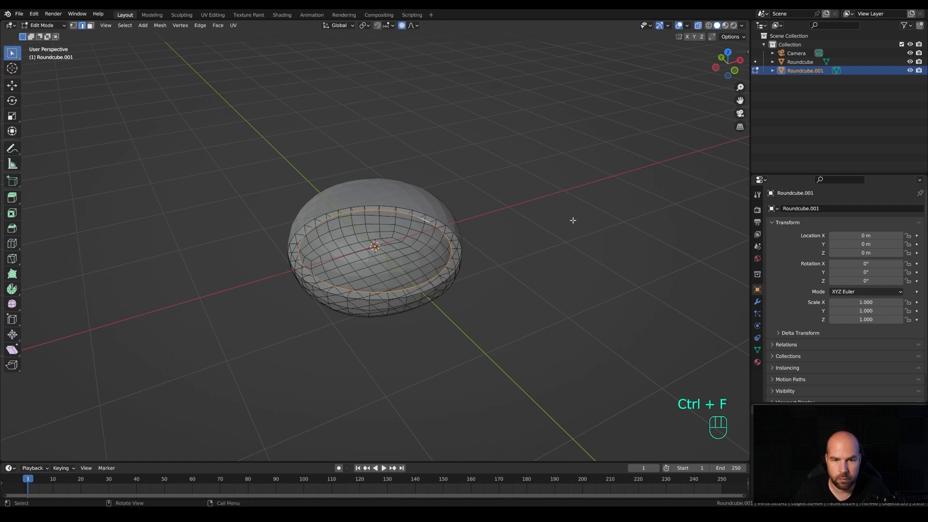
click(455, 216)
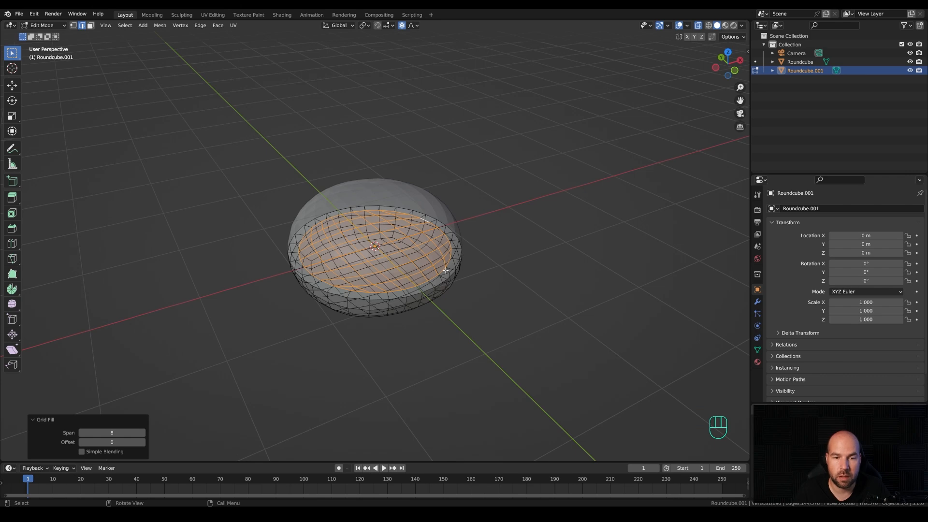
Switch editing to the upper half, fill its open rim with a face and inset it about 0.13 m.
key(Tab)
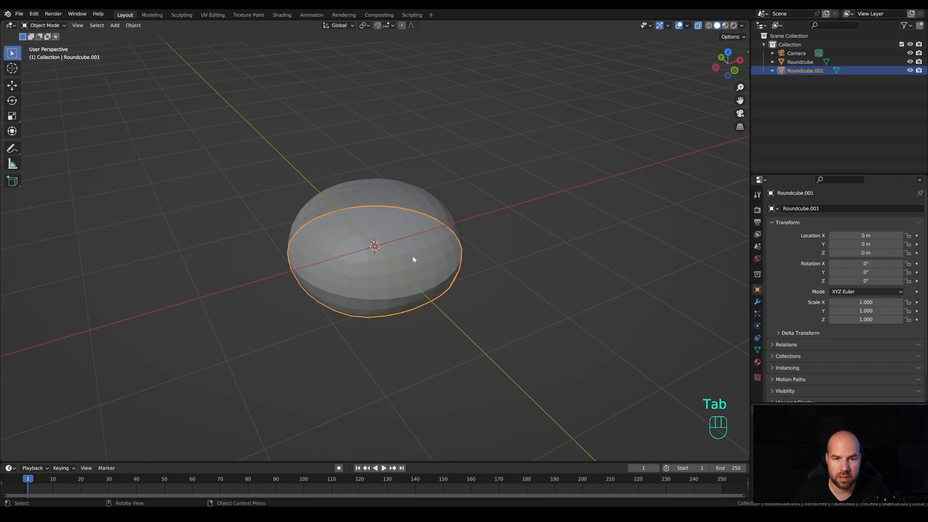
click(412, 203)
middle_drag(474, 289, 464, 261)
key(Tab)
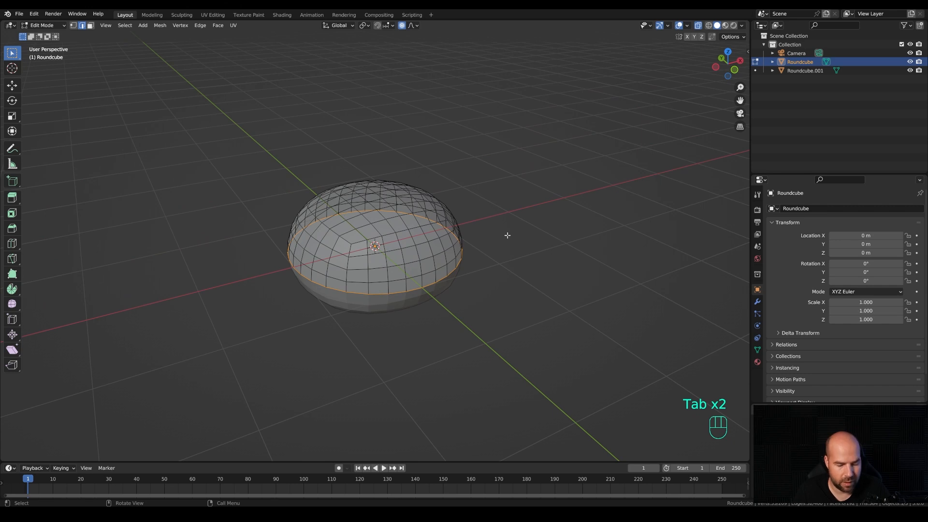
key(i)
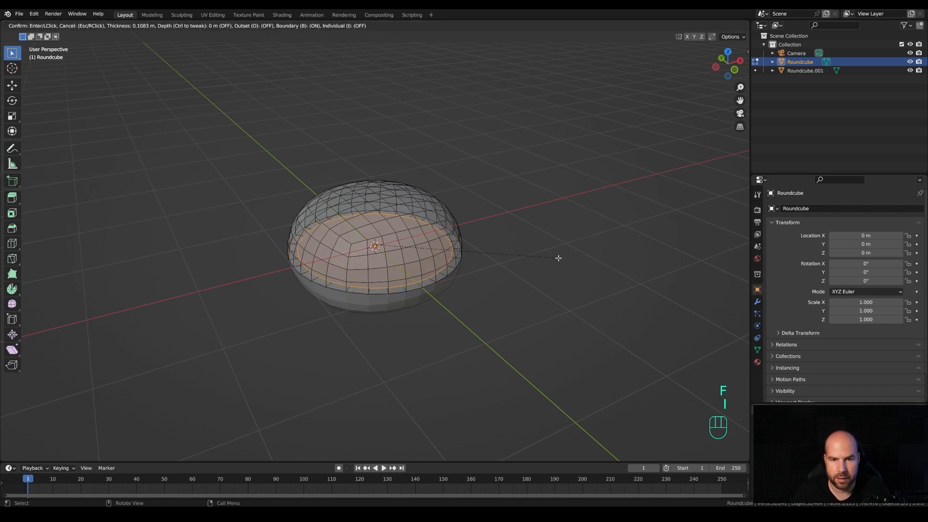
click(492, 224)
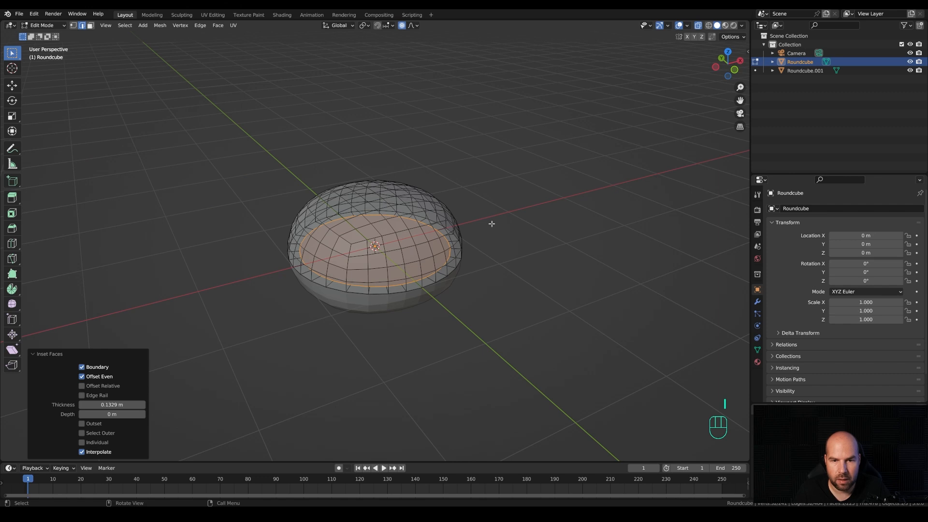
Replace the upper half's inner cap face with a Grid Fill of span 8 across the inner edge loop.
key(x)
click(491, 222)
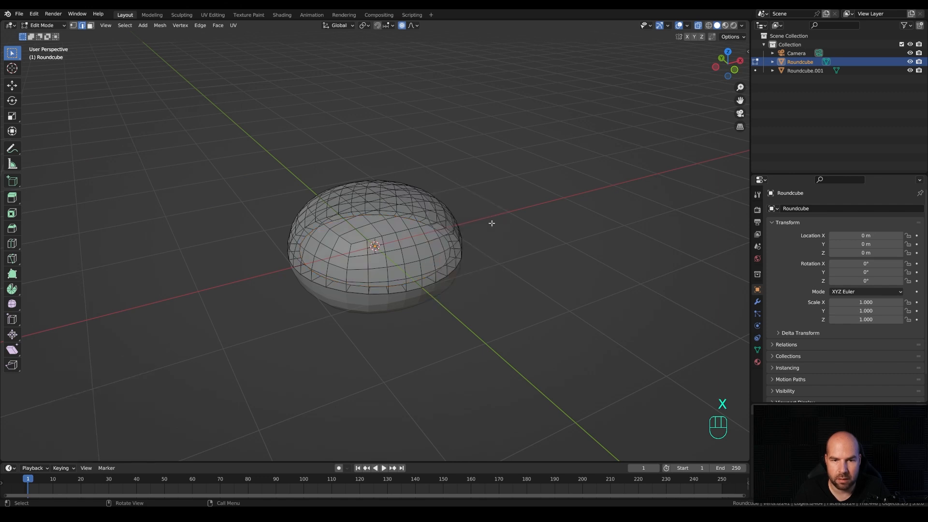
alt+click(426, 224)
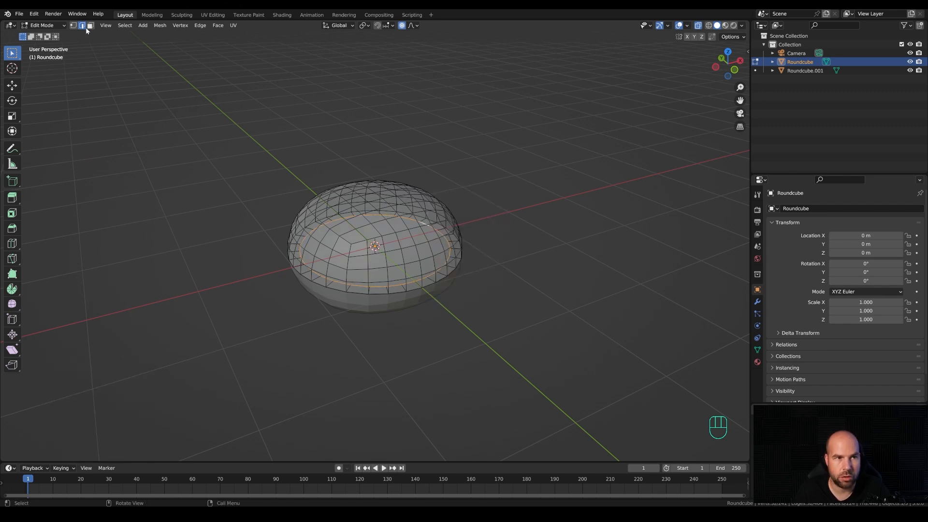
key(ctrl+f)
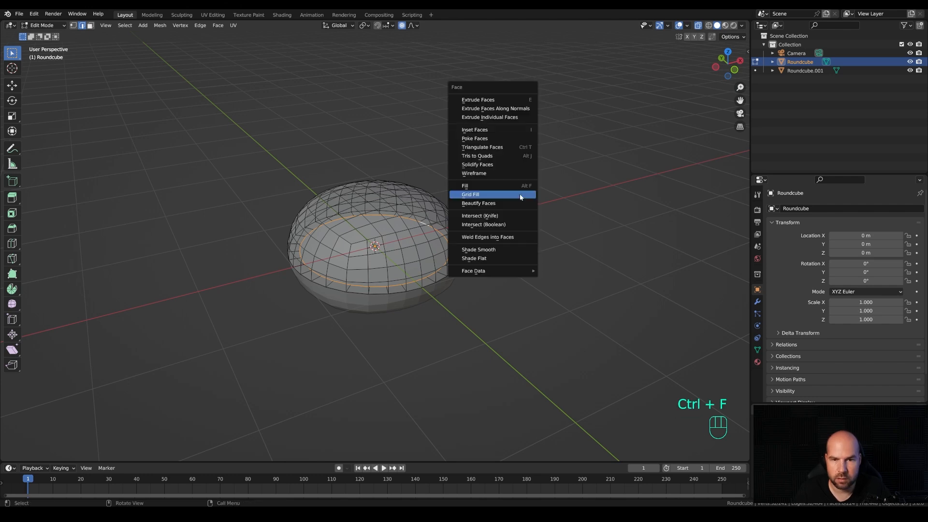
click(520, 197)
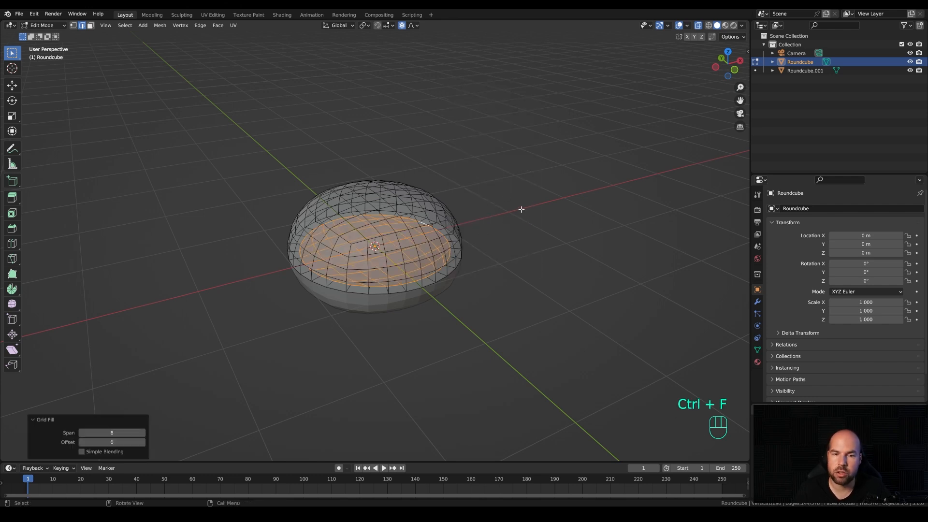
Recalculate the normals to the outside on all geometry of both the upper and lower halves.
key(a)
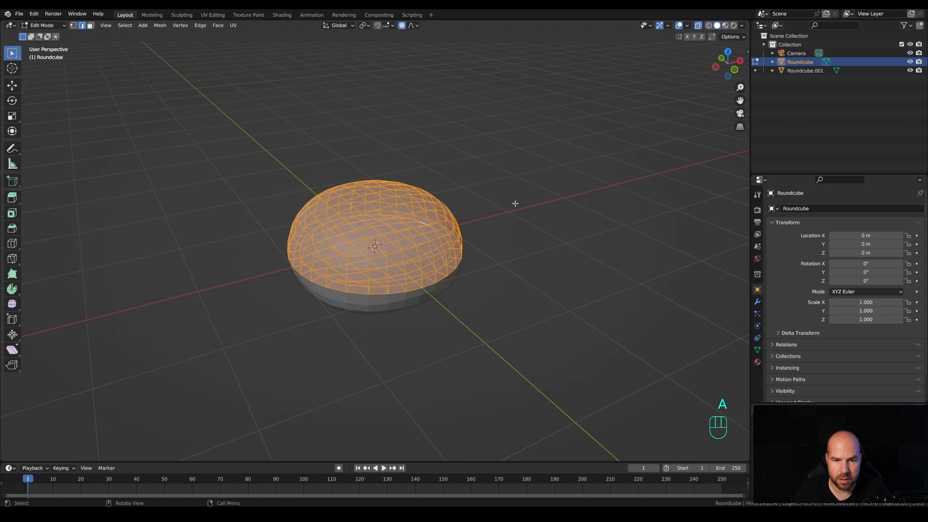
key(shift+n)
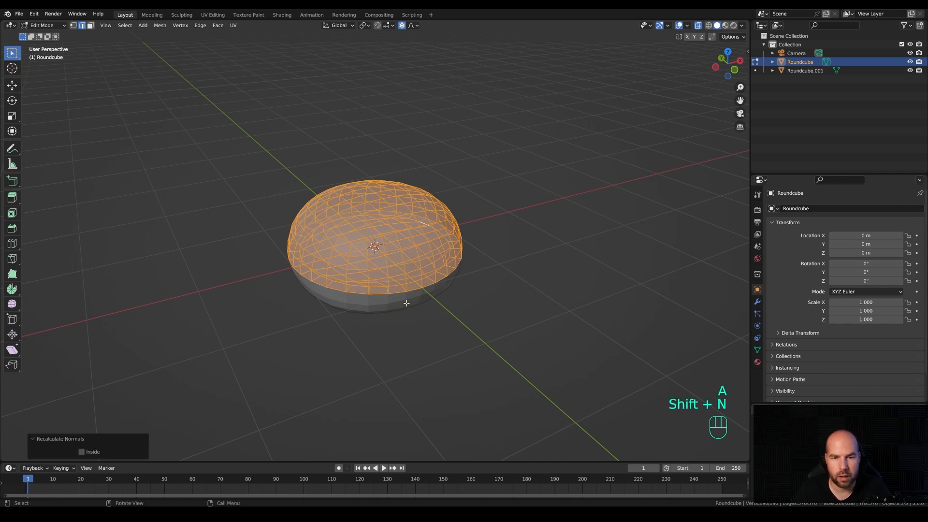
key(Tab)
click(451, 303)
key(Tab)
key(a)
key(shift+n)
key(Tab)
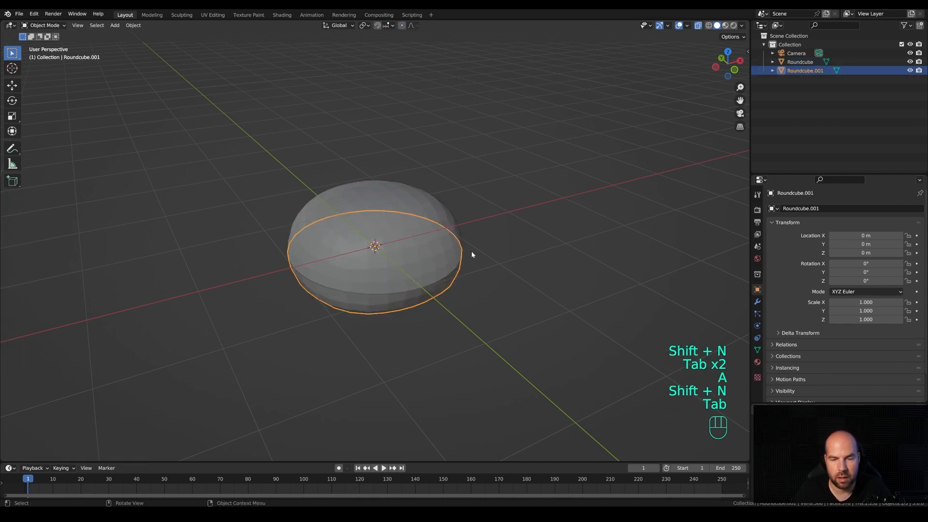
Move the upper half up about 0.96 m along Z in front view, separating it from the lower half.
click(416, 264)
middle_drag(493, 284, 439, 283)
key(KP_1)
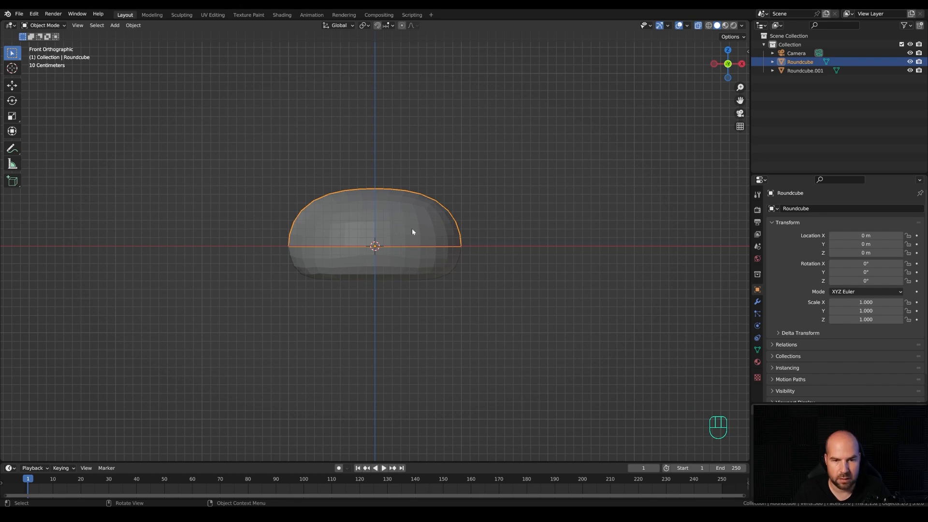
key(ctrl+z)
key(g)
key(z)
click(387, 272)
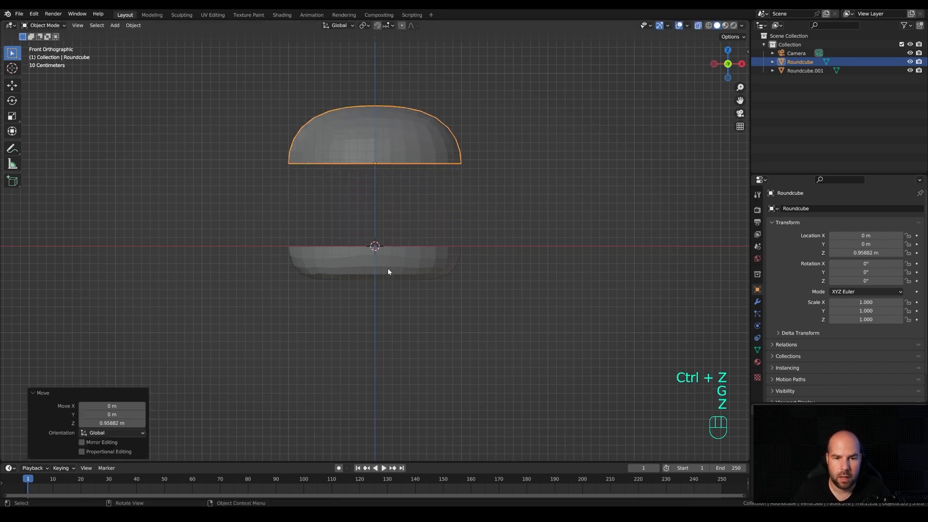
Move the lower half's entire mesh up about 0.41 m along Z in Edit Mode so its base sits at the origin.
click(401, 266)
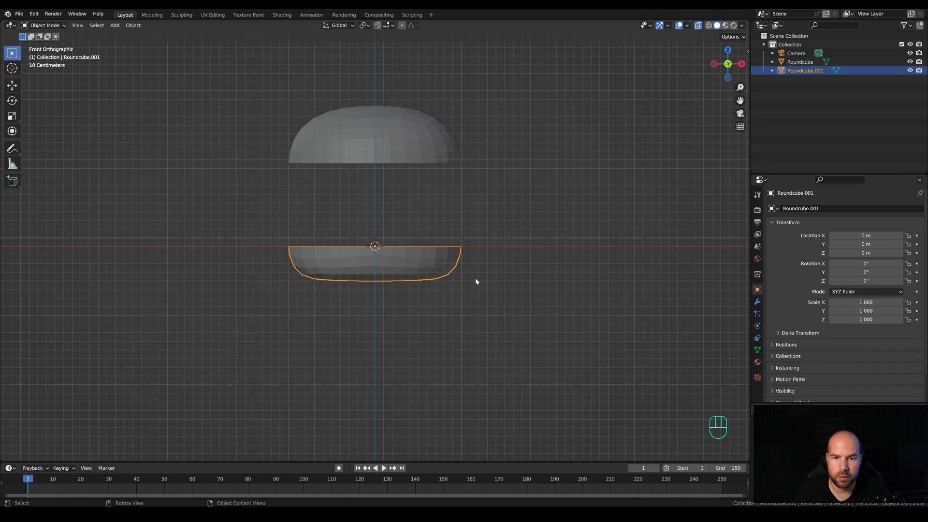
key(Tab)
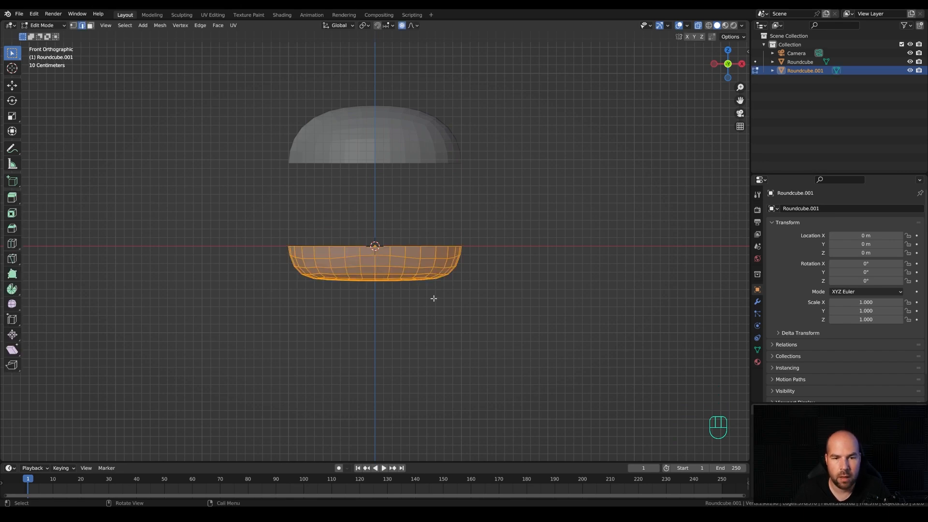
key(a)
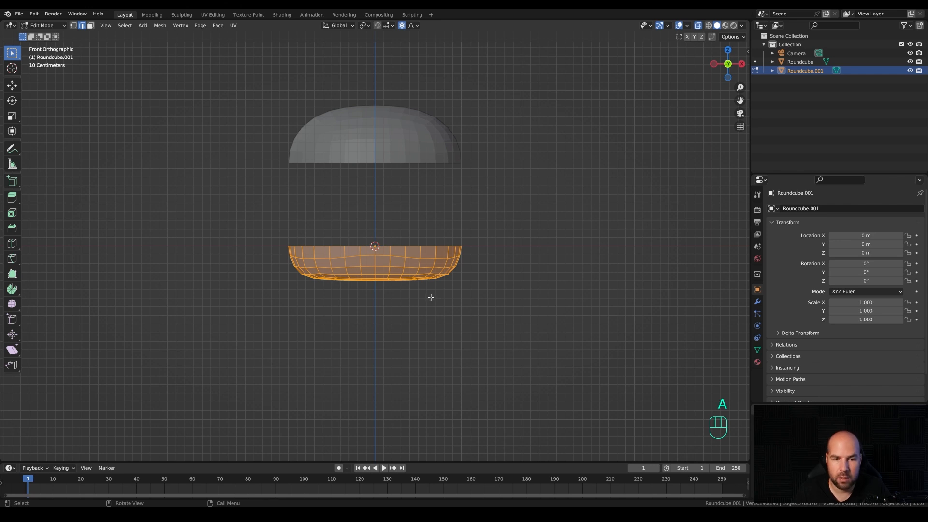
key(g)
key(z)
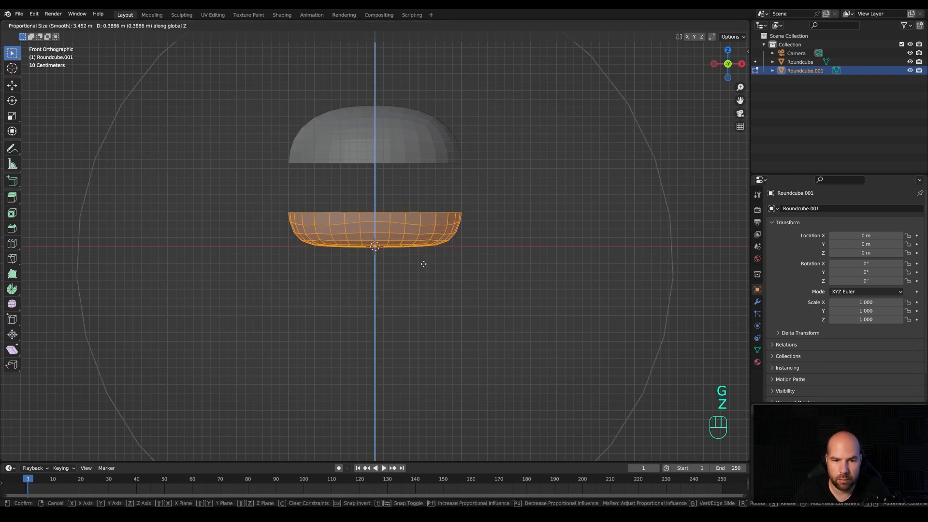
click(424, 263)
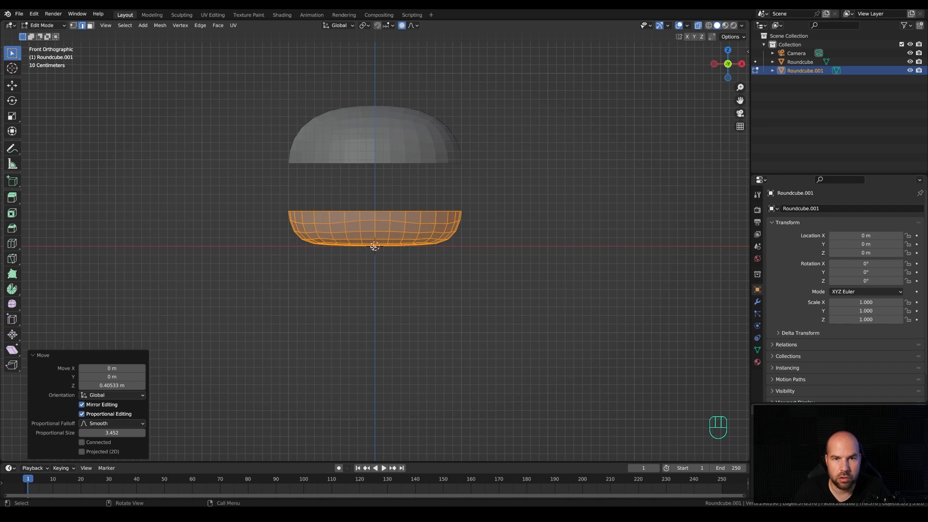
Turn off proportional editing and raise the upper half object another 0.45 m or so along Z.
click(403, 25)
key(Tab)
click(389, 141)
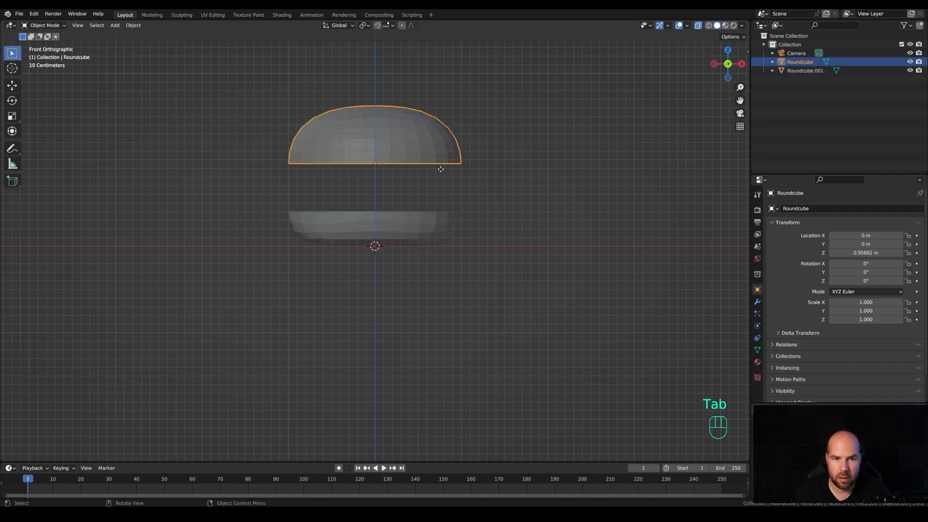
key(g)
key(z)
click(435, 136)
middle_drag(407, 164, 428, 191)
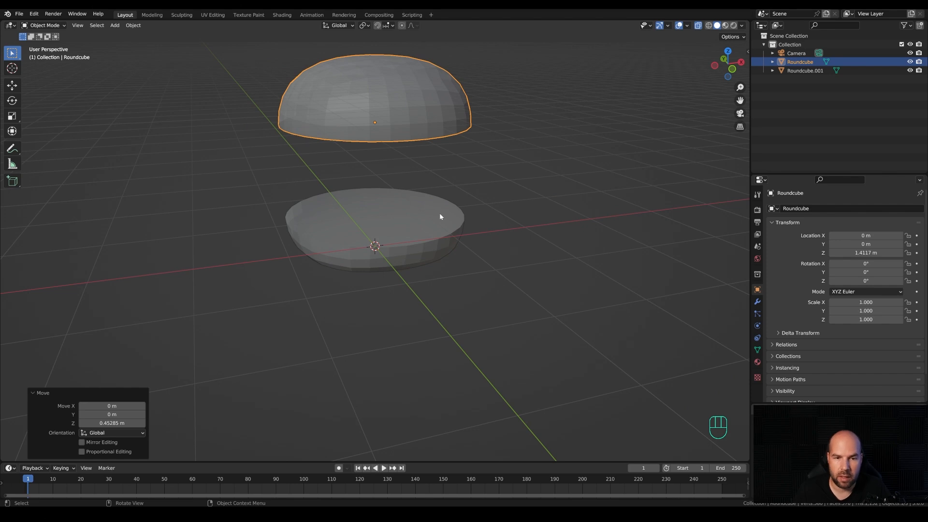
Snap the 3D cursor to the centre vertex of the lower bun's flat top face.
click(385, 216)
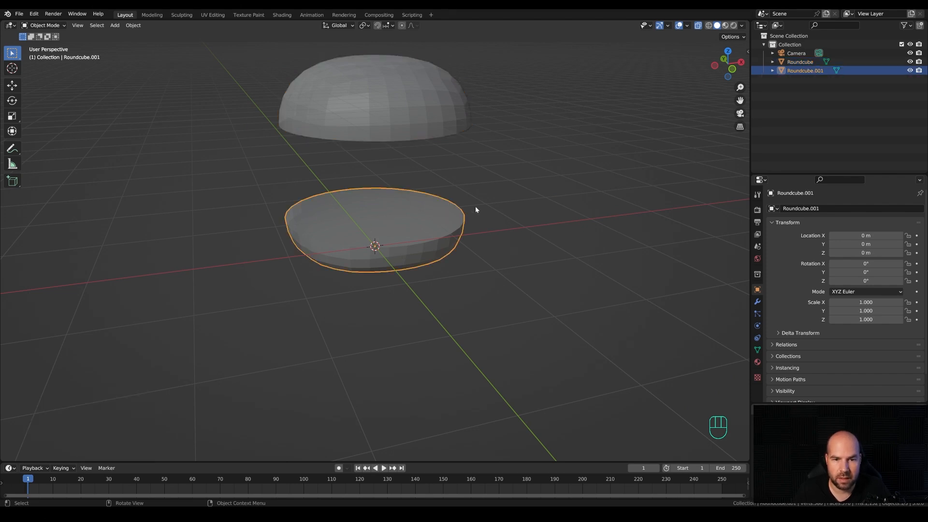
key(Tab)
key(1)
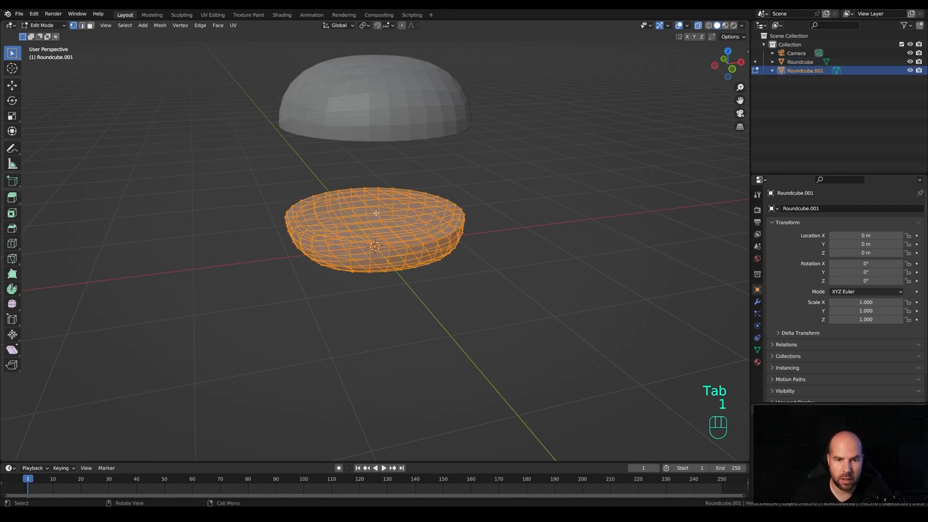
click(481, 177)
middle_drag(480, 178, 376, 213)
middle_drag(481, 187, 510, 187)
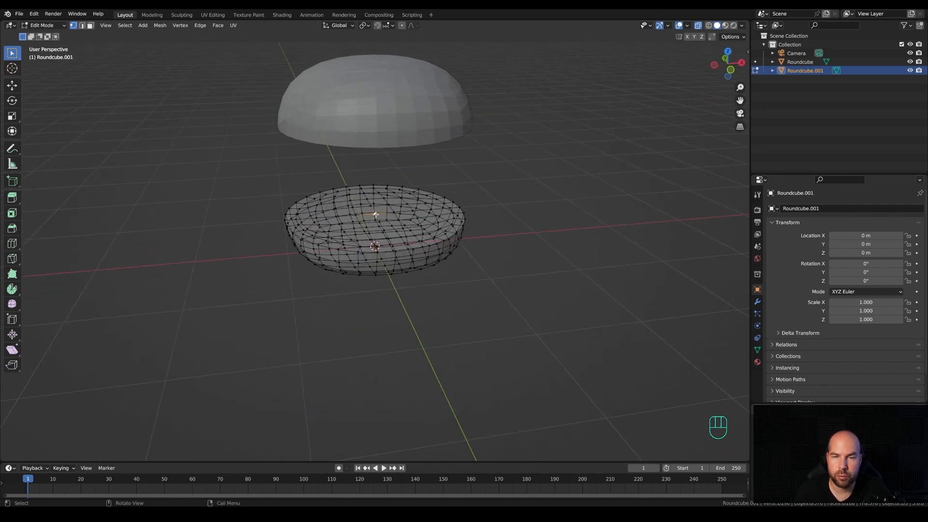
key(shift+s)
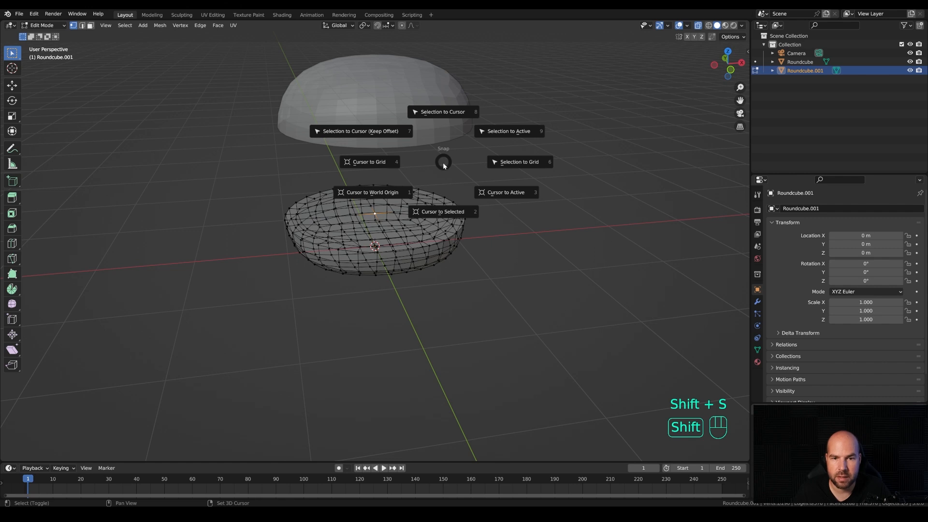
click(441, 213)
key(Tab)
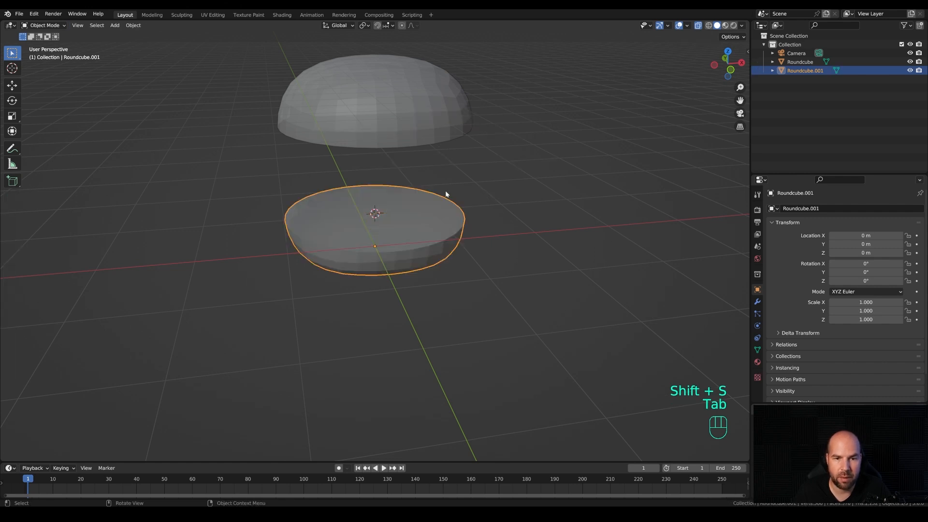
Add a 32-vertex, 1 m radius mesh circle at the 3D cursor and scale its vertices to about 0.94 in Edit Mode.
key(shift+a)
mouse_move(449, 191)
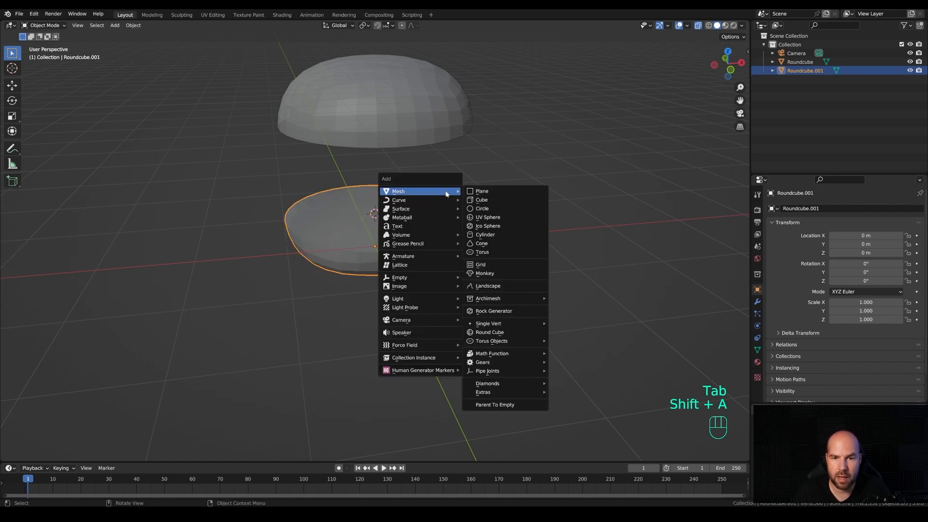
click(480, 209)
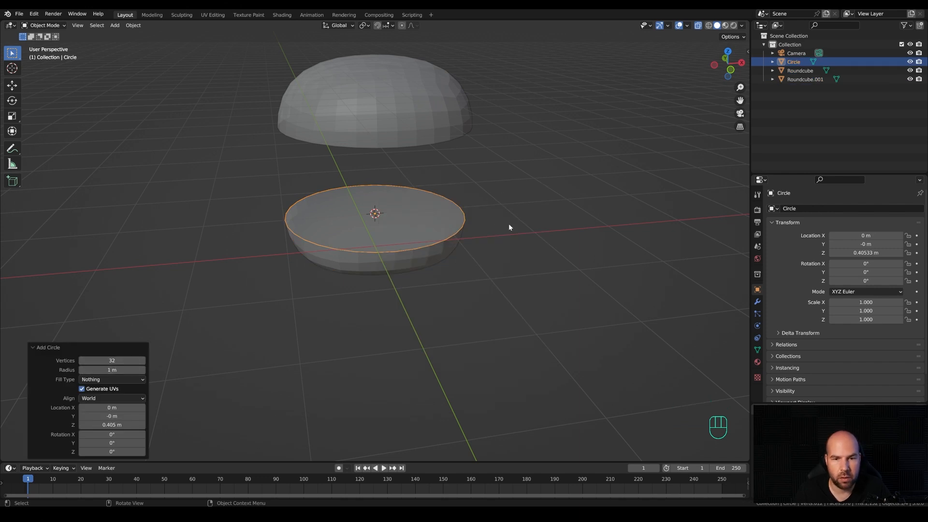
key(Tab)
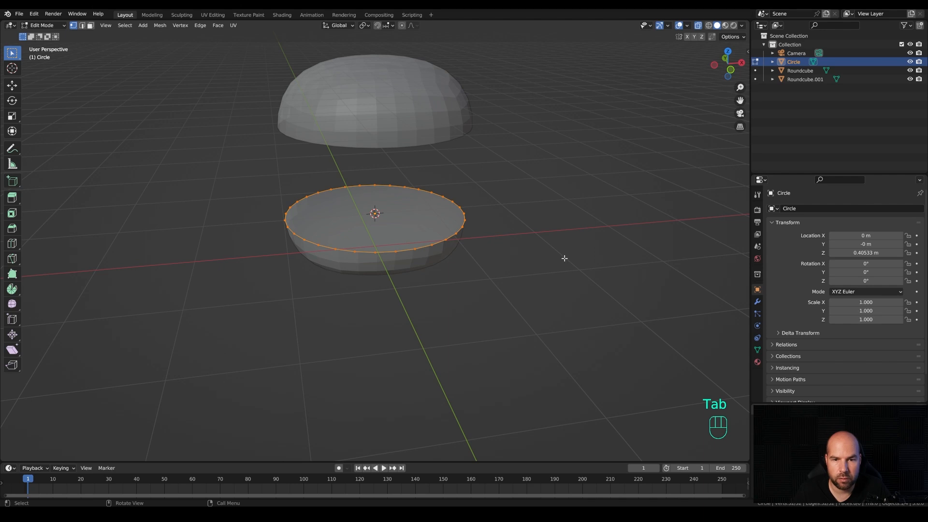
key(s)
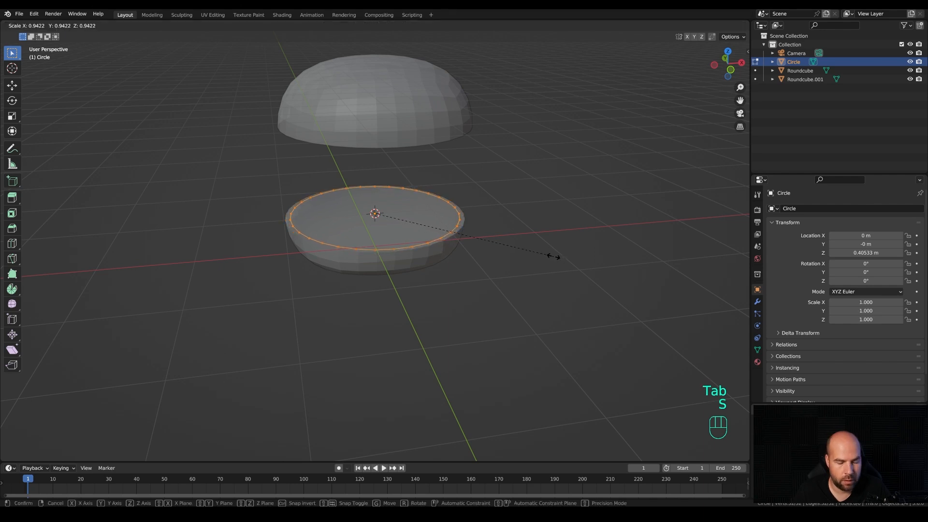
click(553, 257)
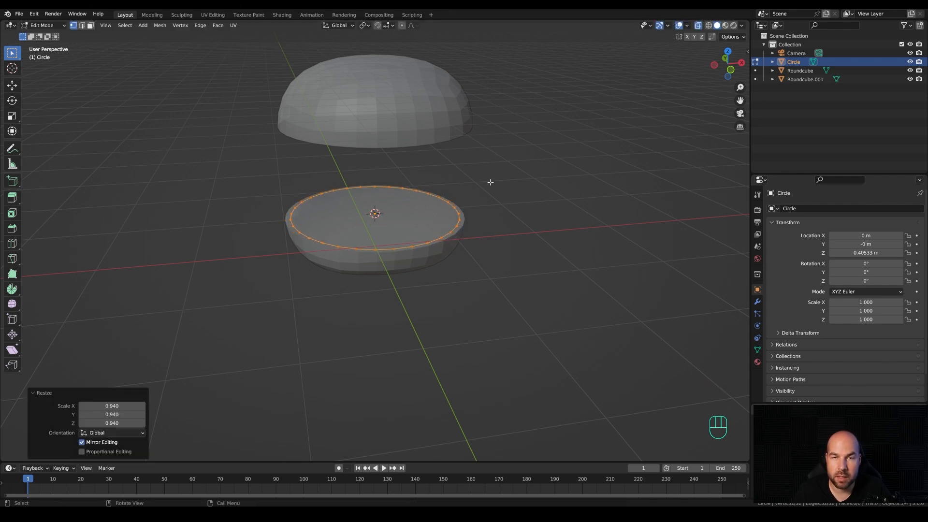
Fill the circle, inset the face, delete the inner face and close the inner loop with a grid fill of span 8.
key(f)
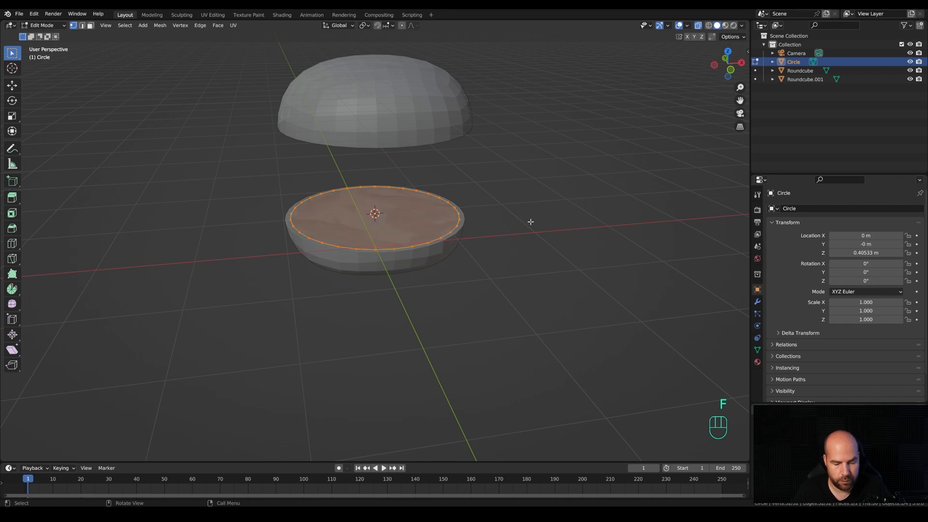
key(i)
click(524, 220)
key(x)
click(527, 216)
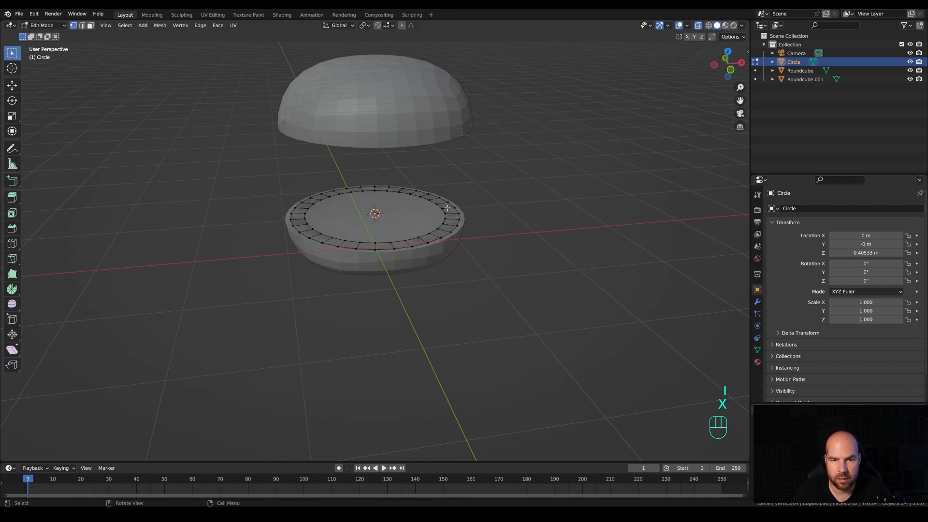
alt+click(416, 195)
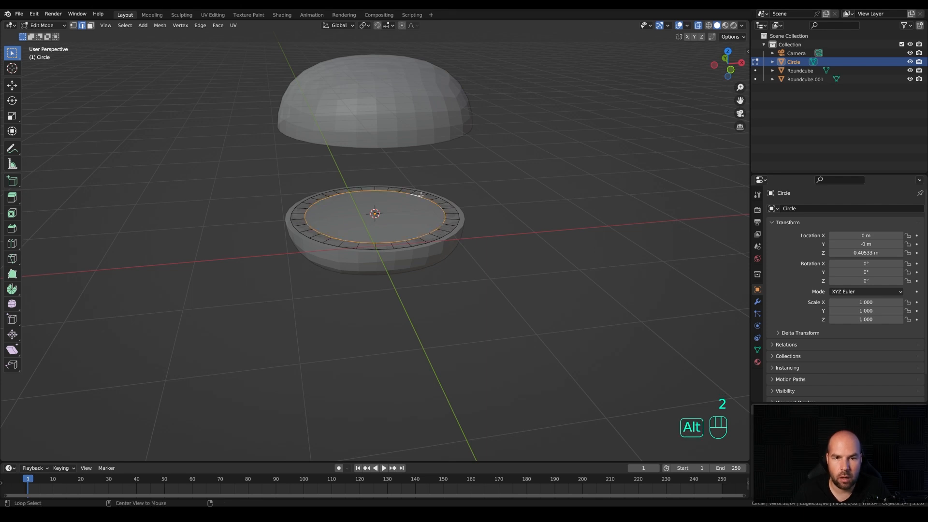
key(ctrl+f)
click(473, 193)
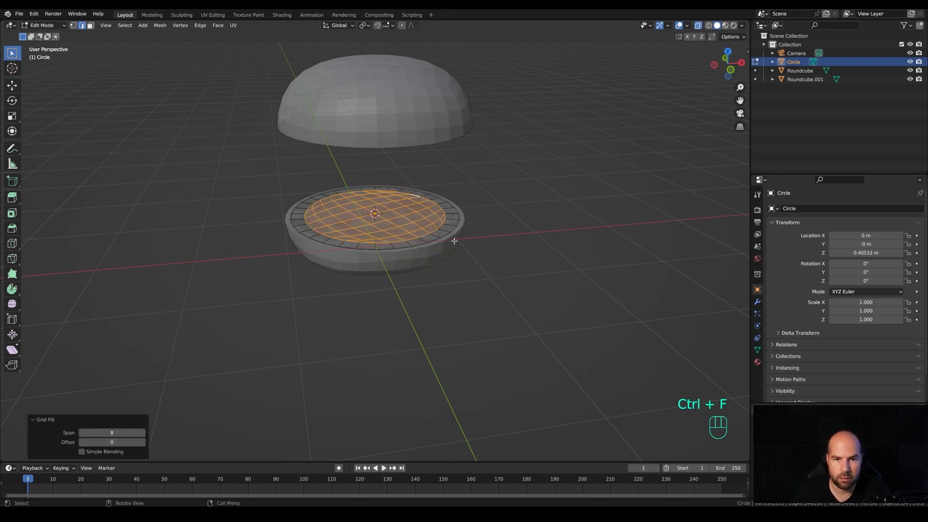
Extrude the circle's outer edge loop upward about 0.19 m along Z to form the patty's side wall.
key(ctrl+z)
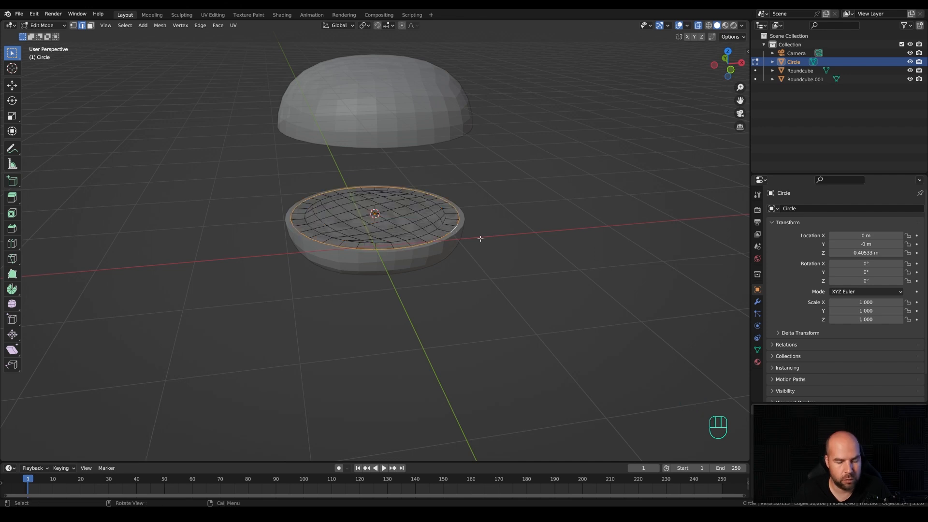
key(e)
key(z)
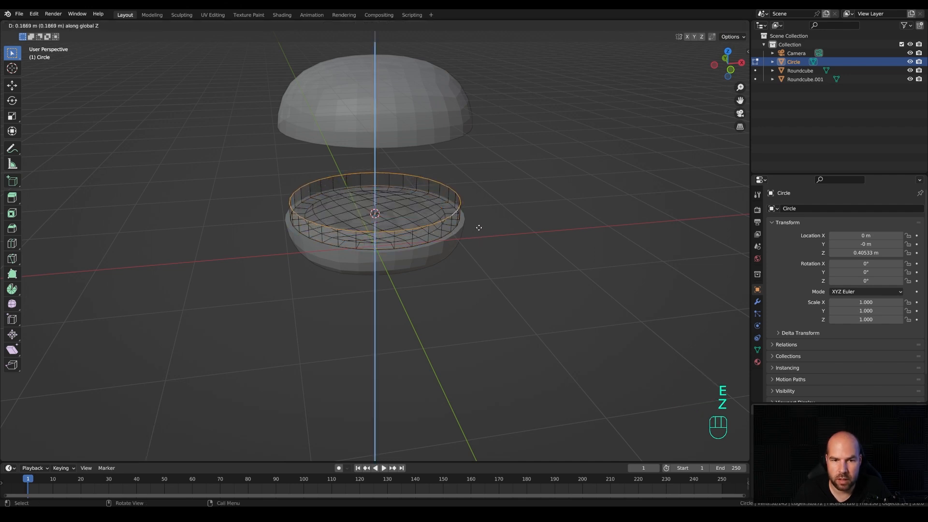
click(480, 228)
Cap the patty's top with a face inset about 0.17 m, replacing its inner face with a grid fill of span 8.
key(f)
key(i)
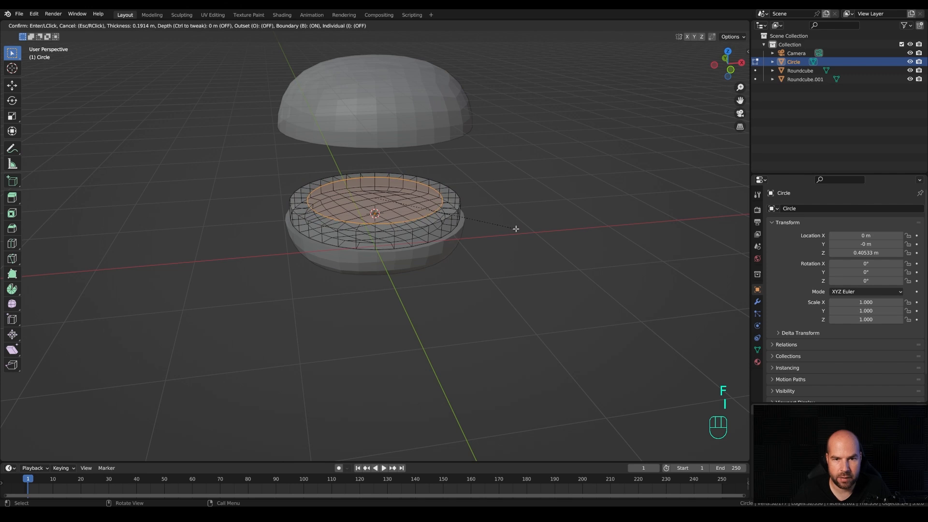
click(517, 228)
key(x)
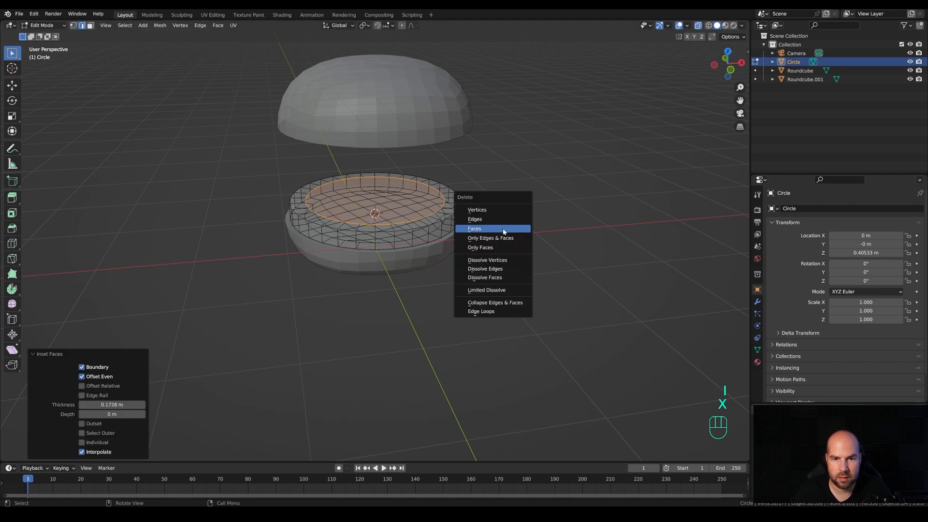
click(504, 229)
alt+click(428, 185)
key(ctrl+f)
click(464, 198)
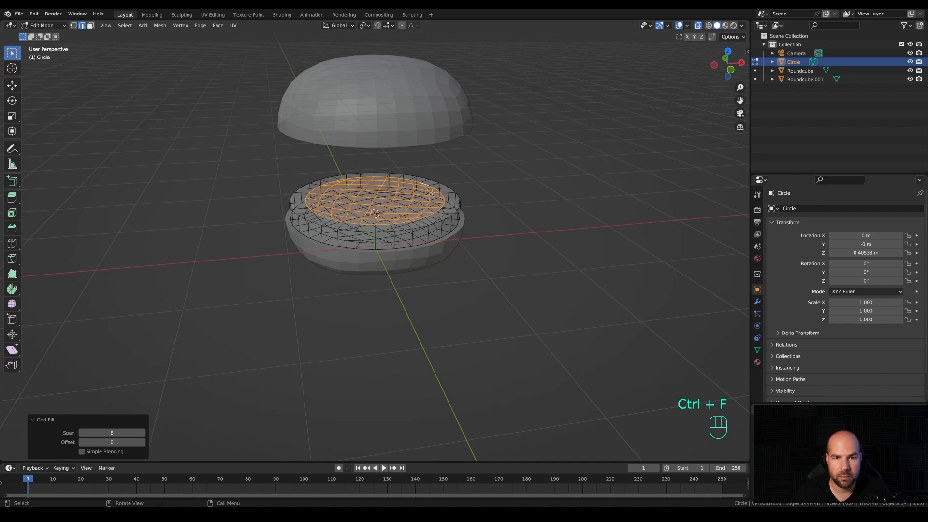
key(Tab)
Add a 2 m plane at the 3D cursor and raise it about 0.197 m along Z onto the patty's top.
key(shift+a)
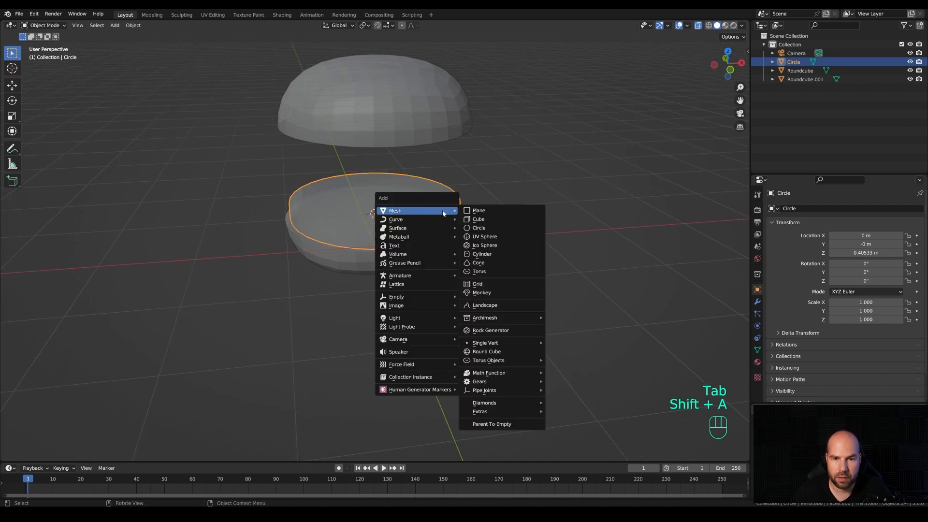
click(476, 211)
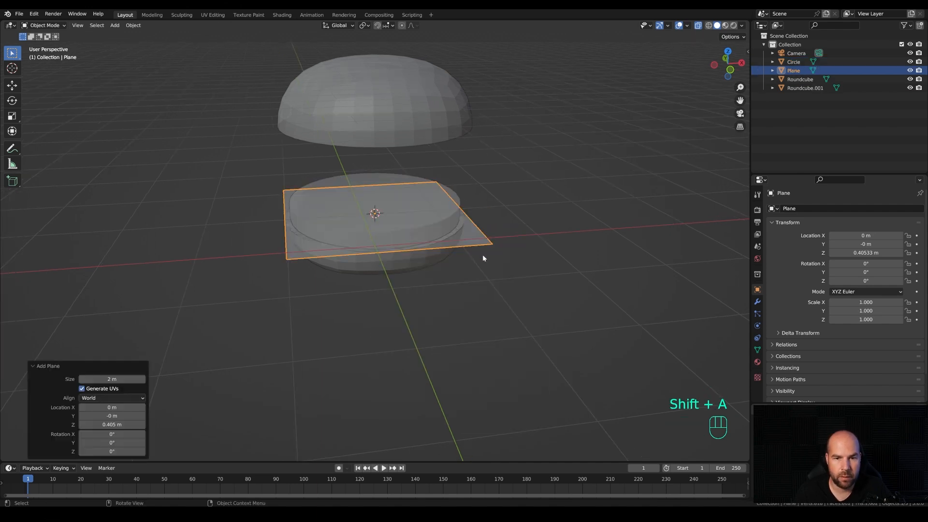
key(KP_1)
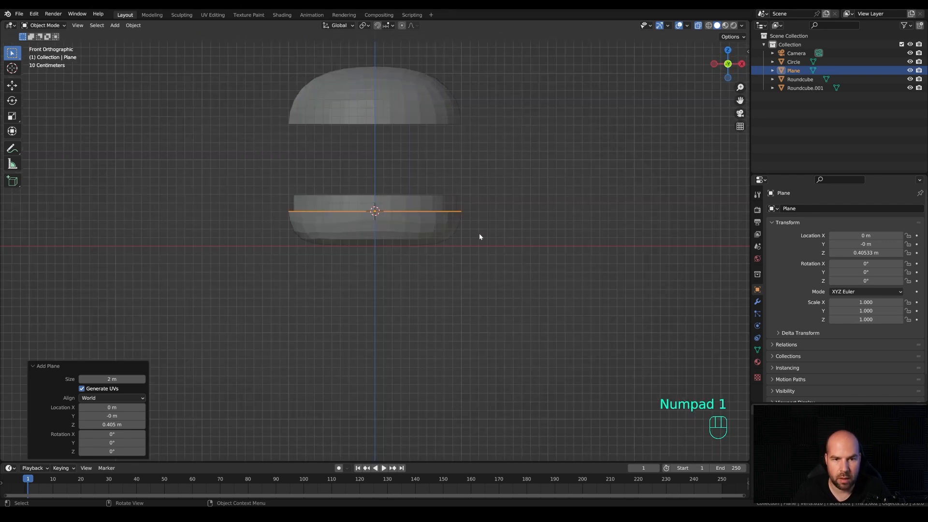
key(g)
key(z)
key(shift)
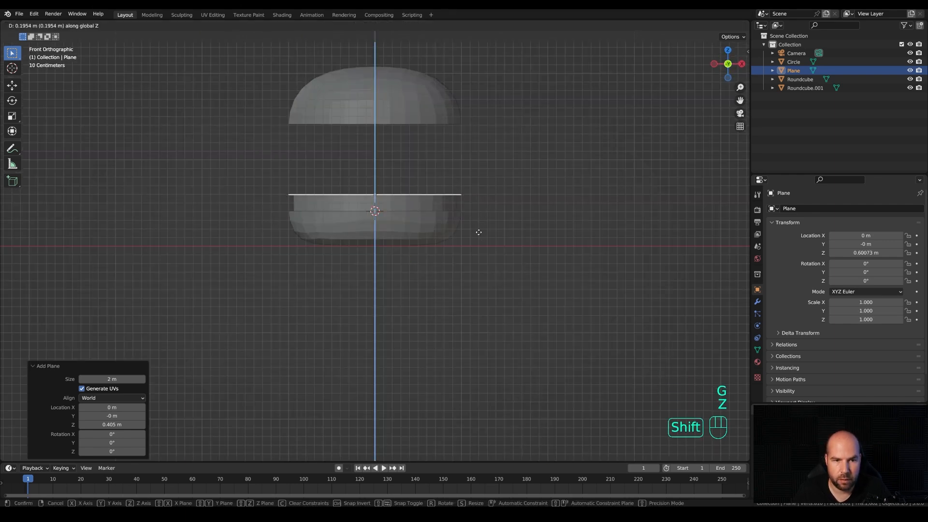
click(479, 232)
Subdivide the plane with 10 cuts and extrude it upward about 0.04 m to give the cheese slice thickness.
middle_drag(479, 233, 429, 251)
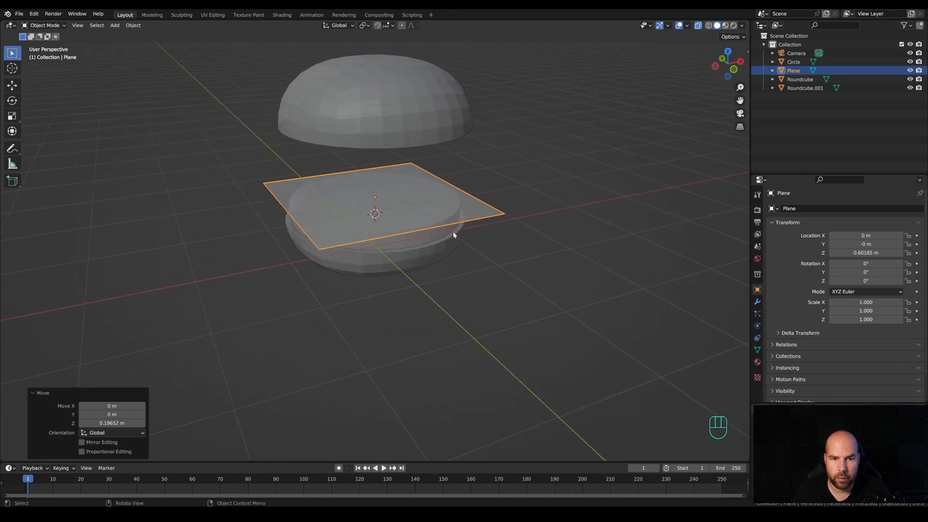
key(Tab)
right_click(396, 209)
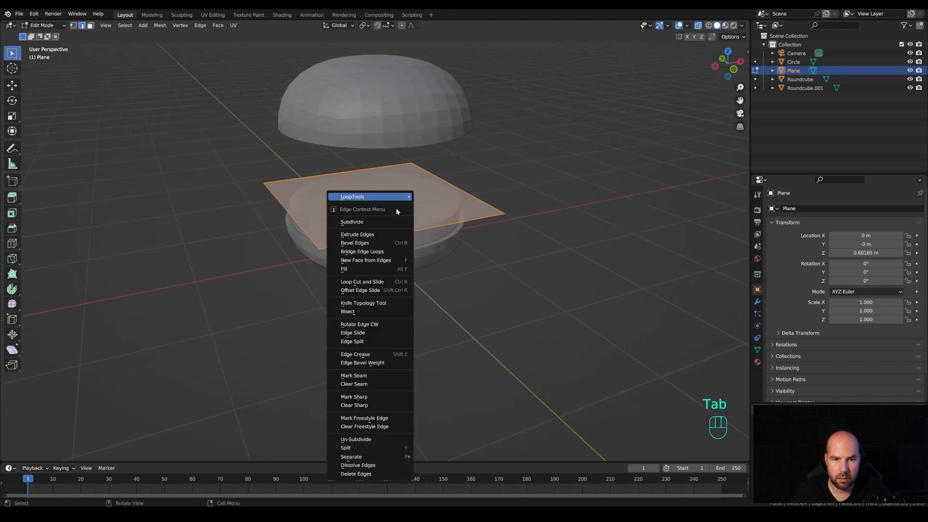
click(361, 222)
drag(110, 395, 145, 395)
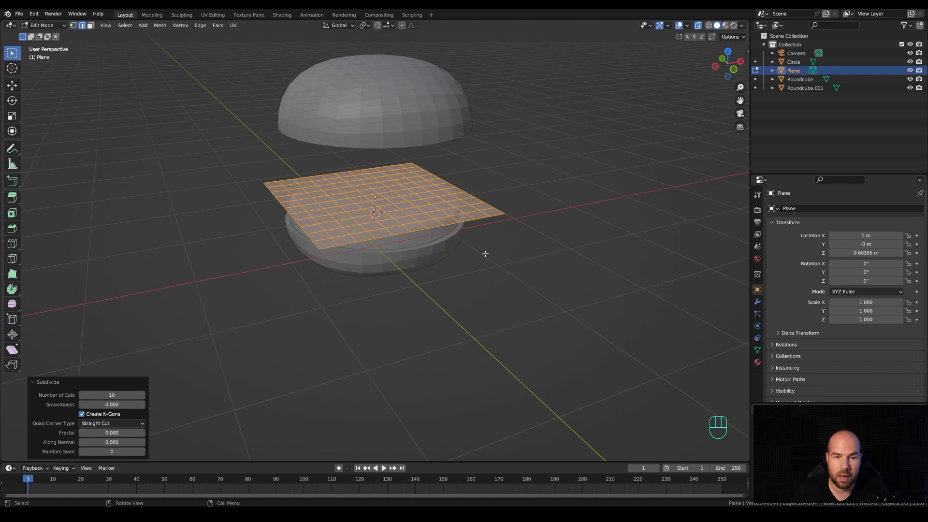
key(e)
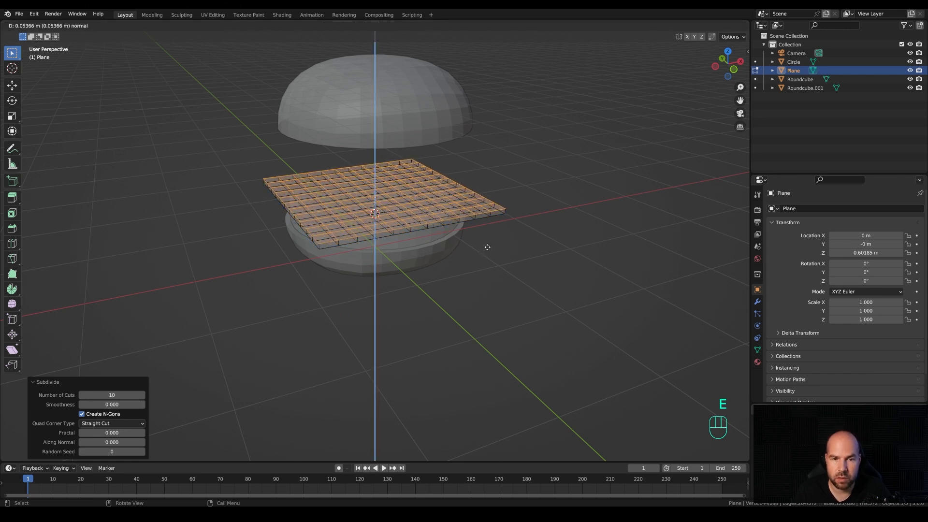
click(483, 245)
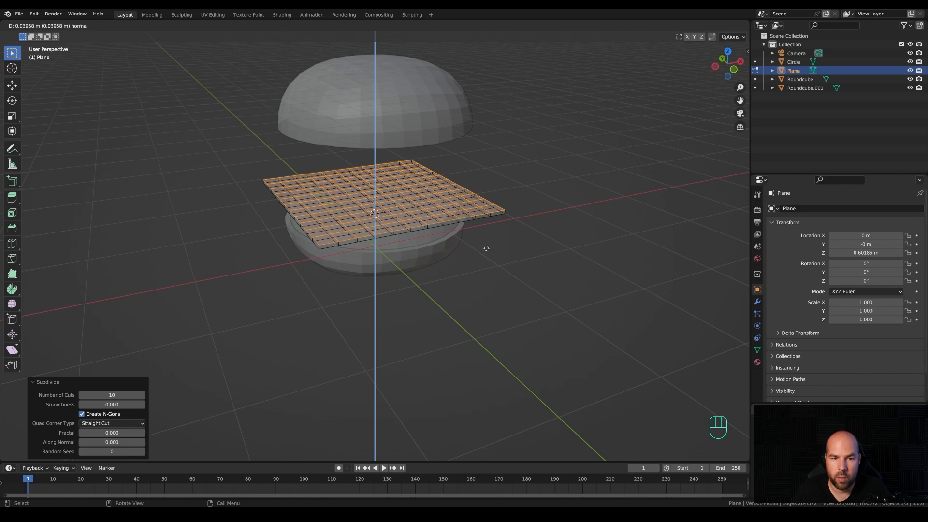
Scale the whole cheese slice mesh to about 0.876 in X and Y, keeping its Z thickness.
key(a)
middle_drag(475, 240, 526, 294)
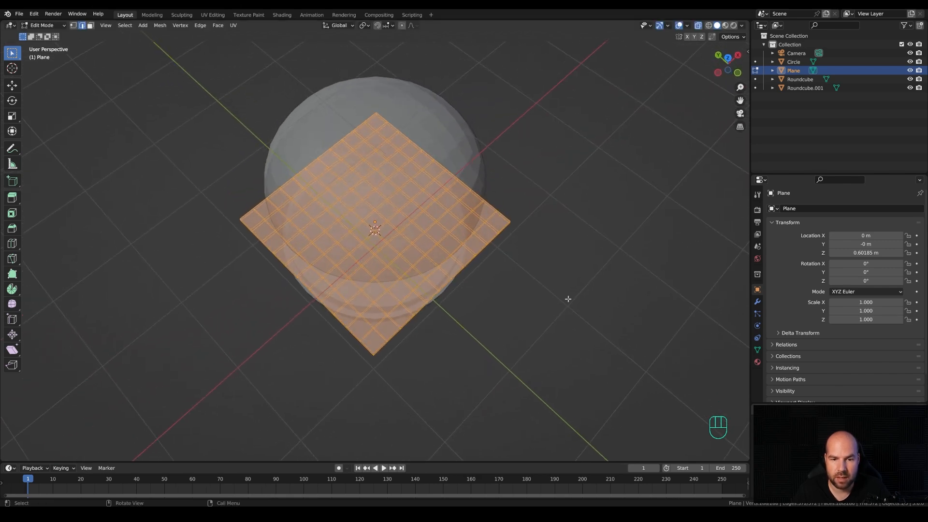
key(s)
key(shift+z)
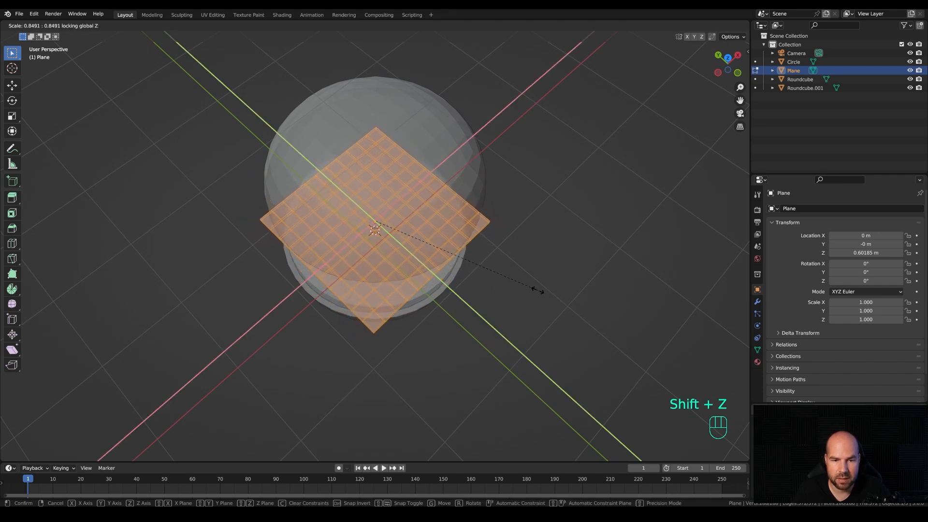
click(544, 292)
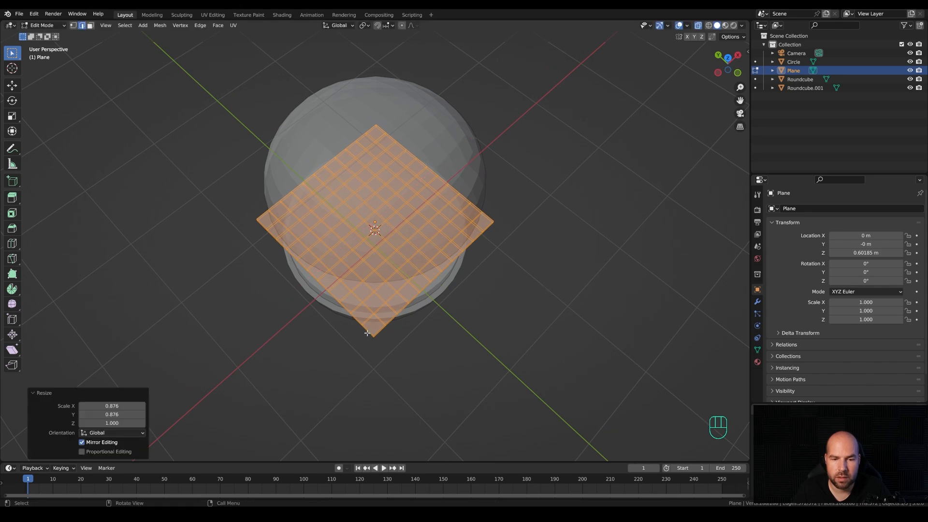
middle_drag(513, 337, 442, 292)
key(Tab)
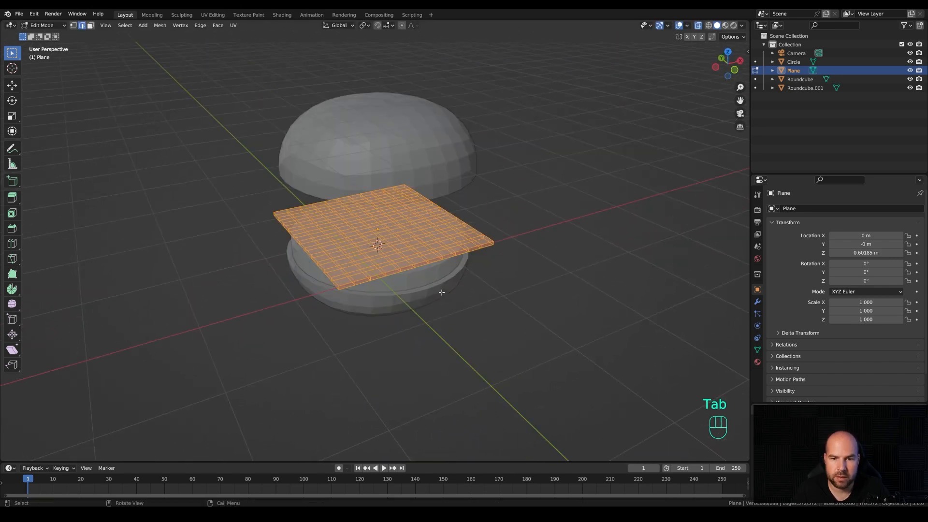
key(Tab)
Duplicate the patty and raise the copy about 0.249 m along Z, above the cheese slice.
click(418, 276)
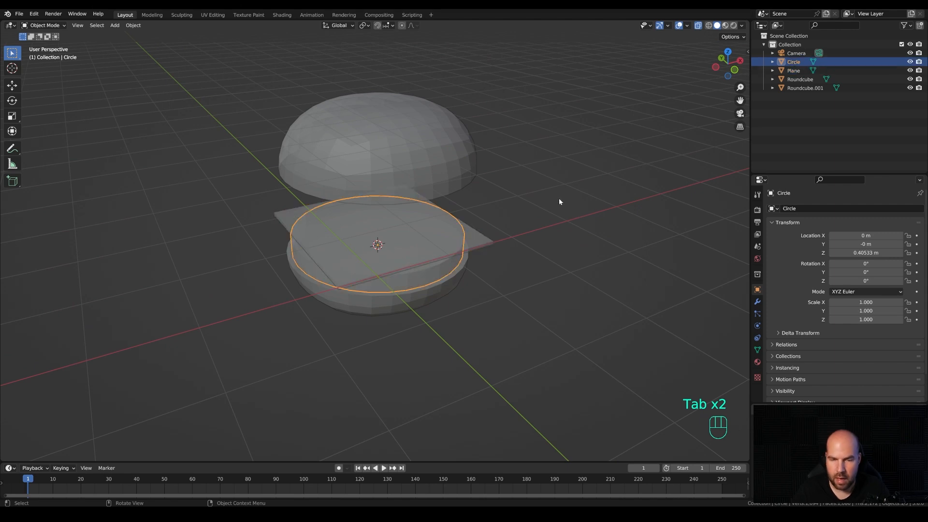
key(KP_1)
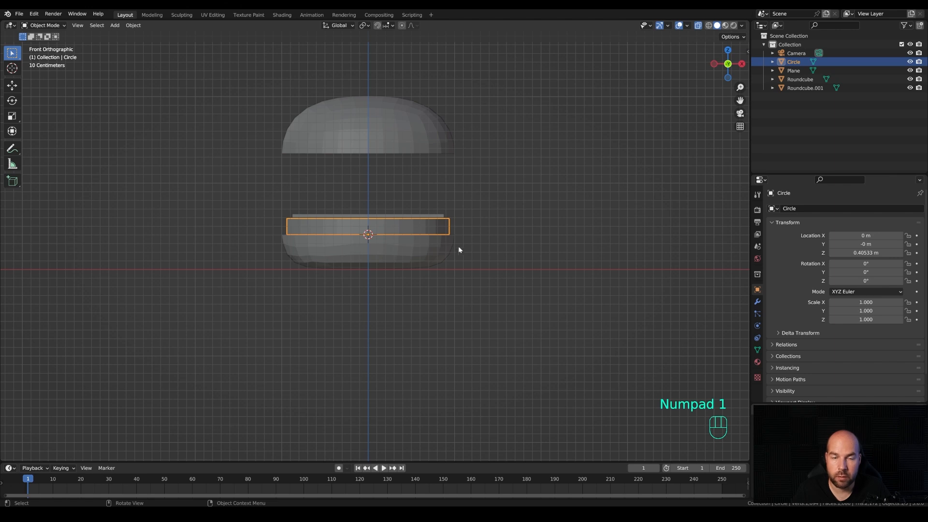
key(shift+d)
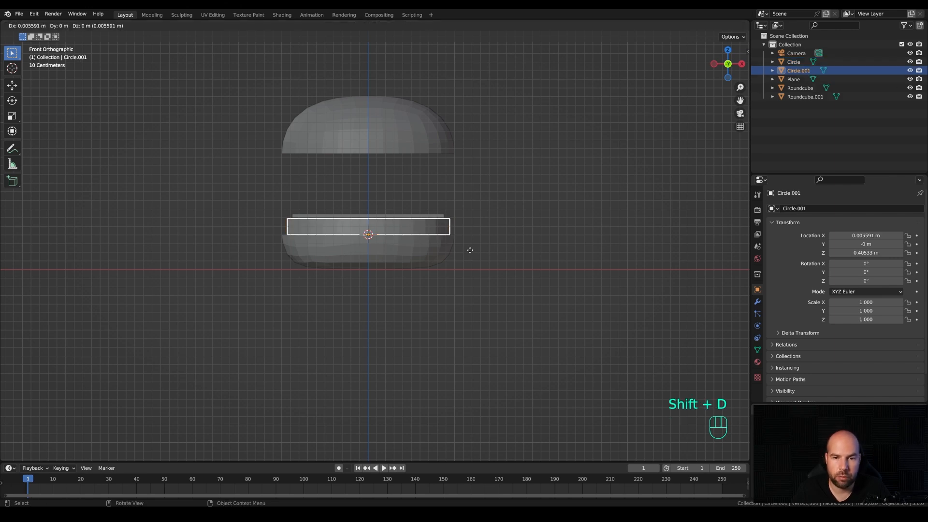
key(z)
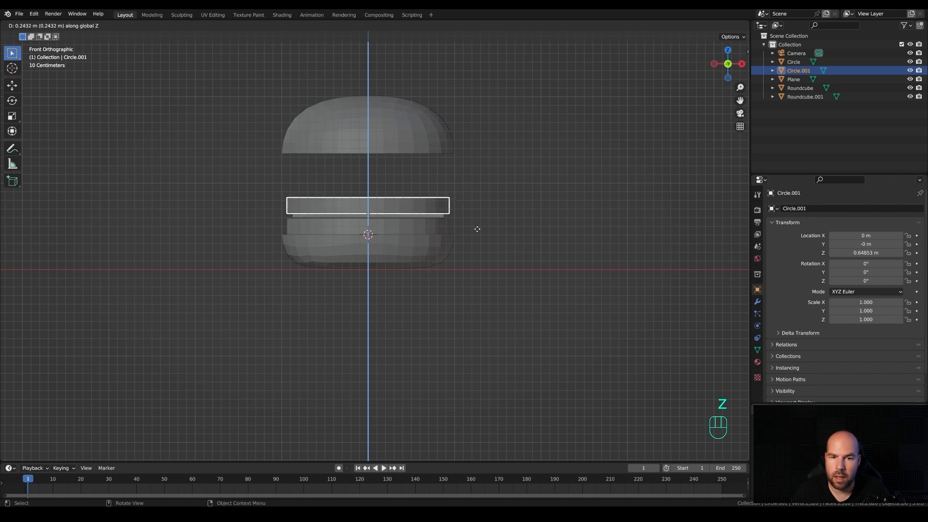
click(474, 227)
middle_drag(448, 219, 439, 245)
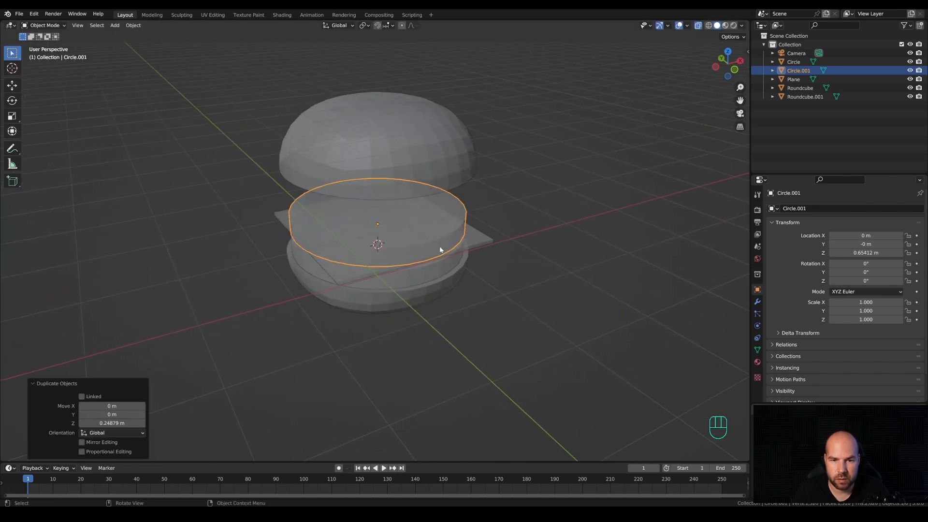
Duplicate the upper patty's whole mesh within the same object, raise the copy about 0.232 m along Z, and scale it to about 0.773.
key(Tab)
key(a)
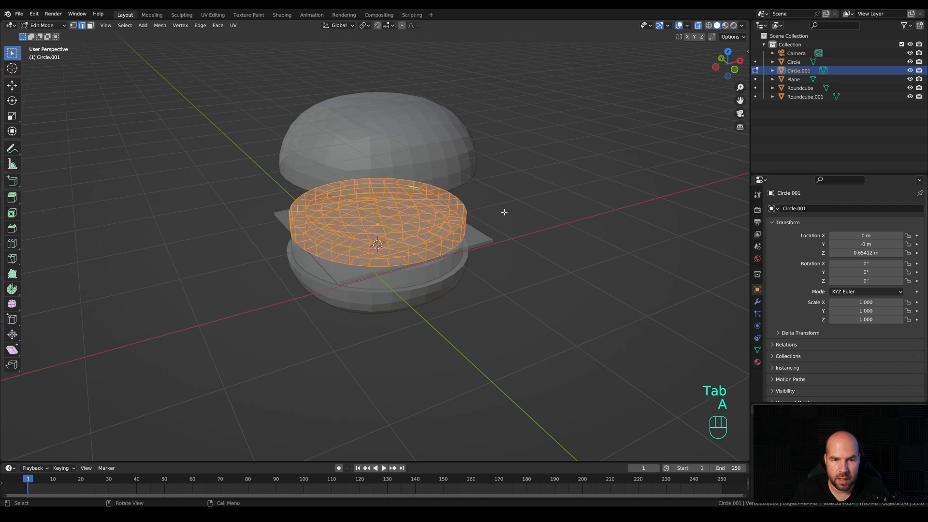
key(shift+d)
key(z)
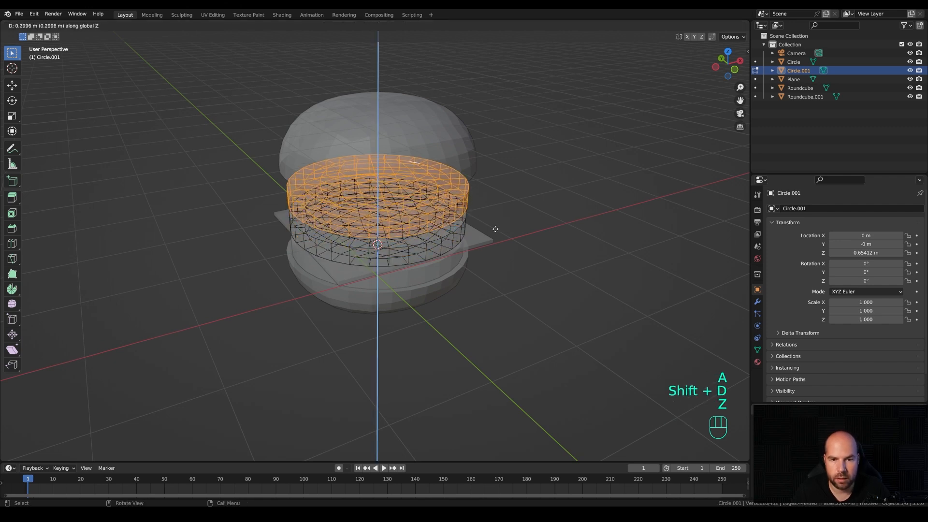
click(629, 263)
key(s)
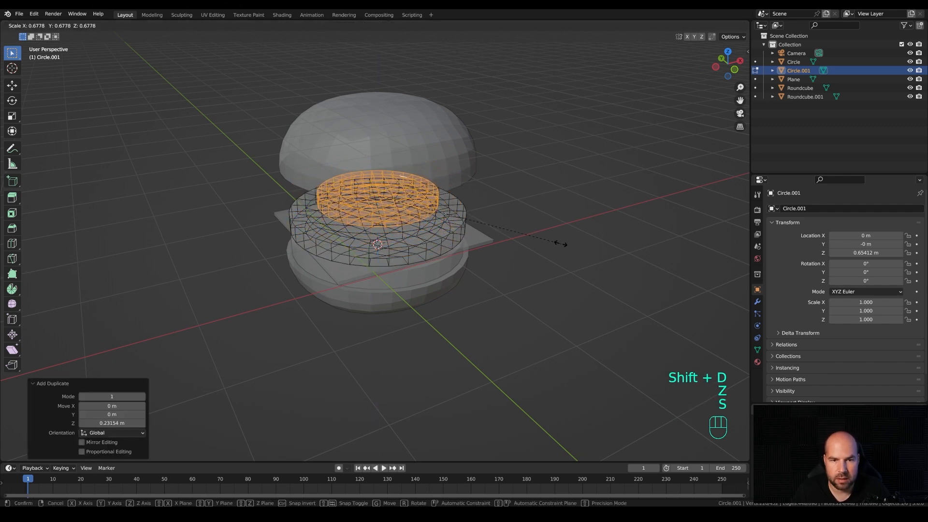
click(586, 246)
Flatten the smaller disc to about 0.525 in Z and lower it about 0.12 m onto the upper patty's top.
key(s)
key(z)
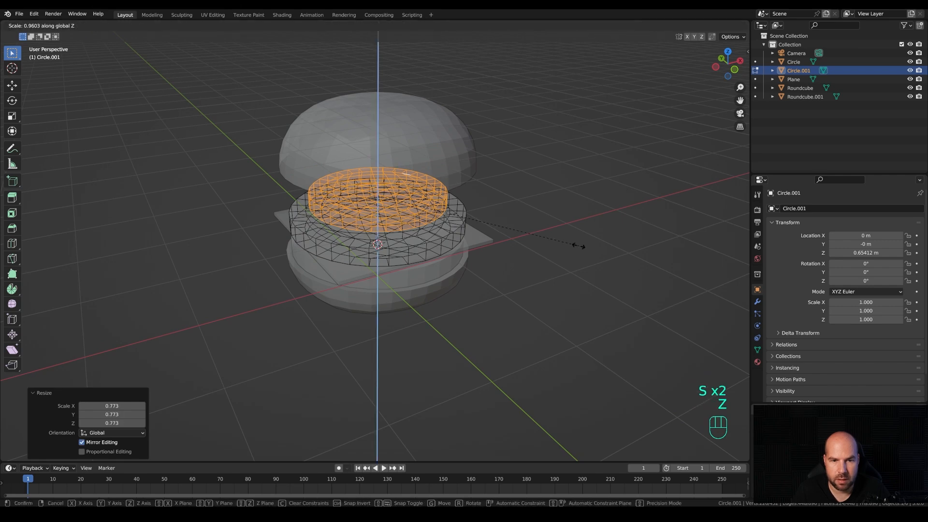
click(492, 238)
key(KP_1)
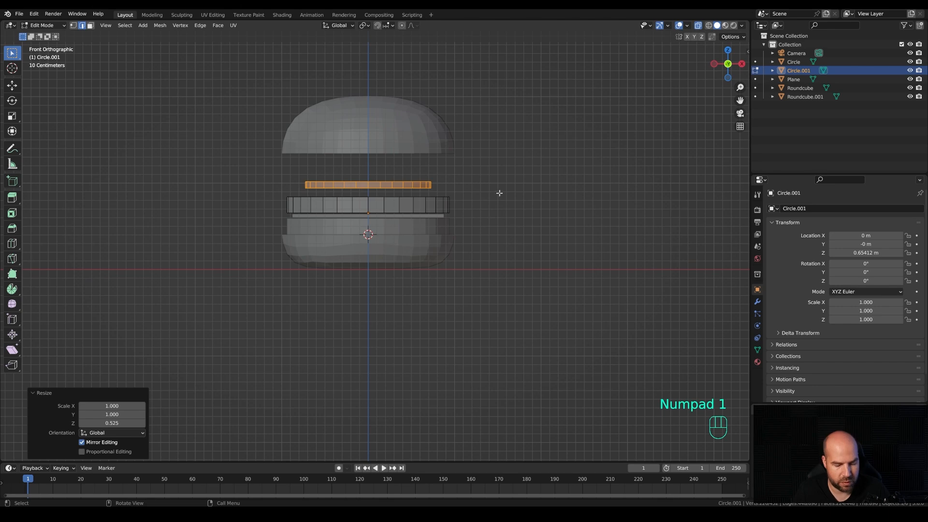
scroll(516, 182, up, 2)
key(g)
key(z)
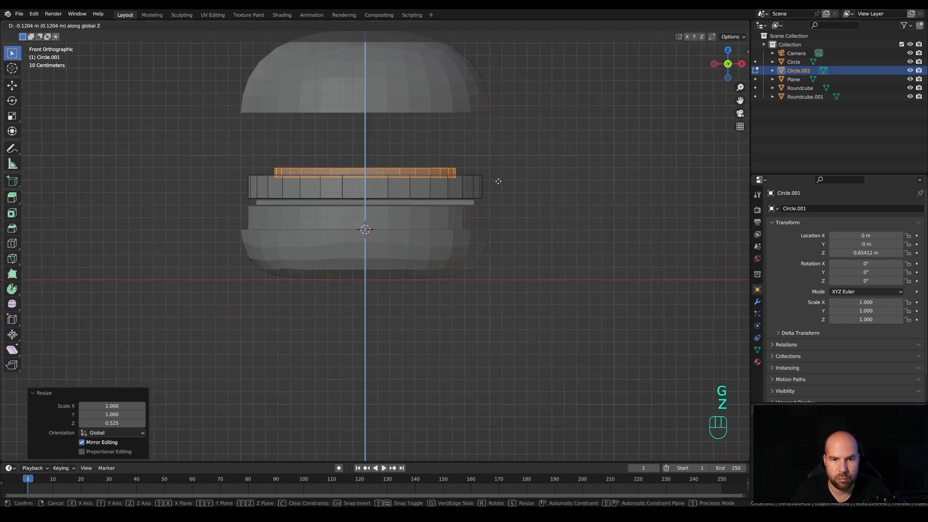
click(499, 182)
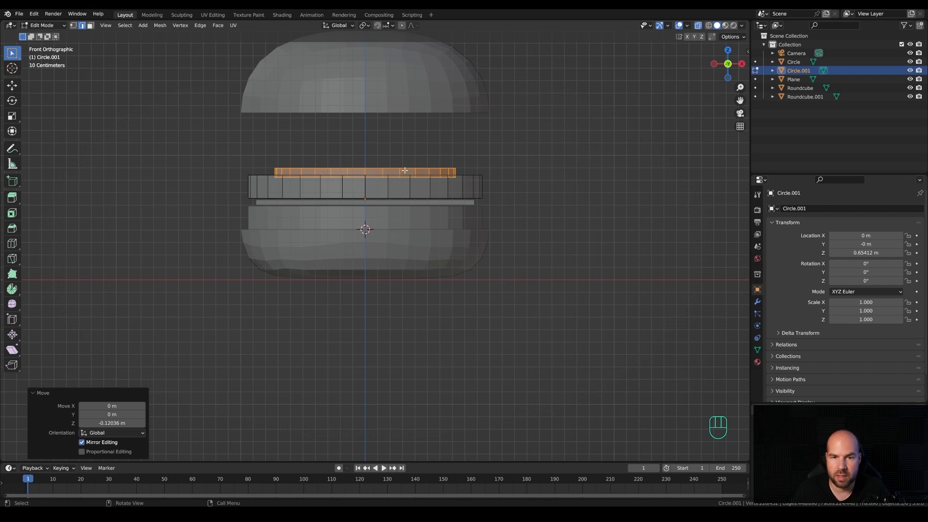
middle_drag(391, 213, 461, 209)
scroll(450, 239, down, 3)
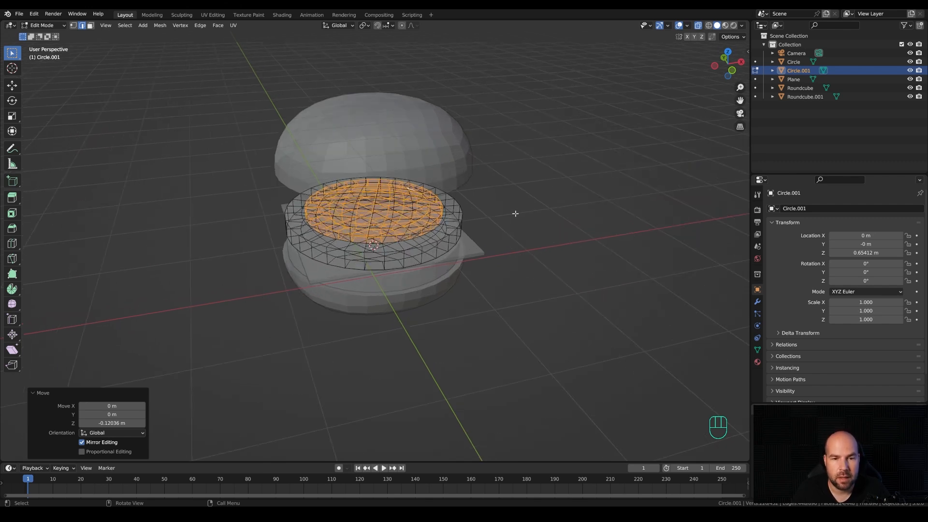
key(Tab)
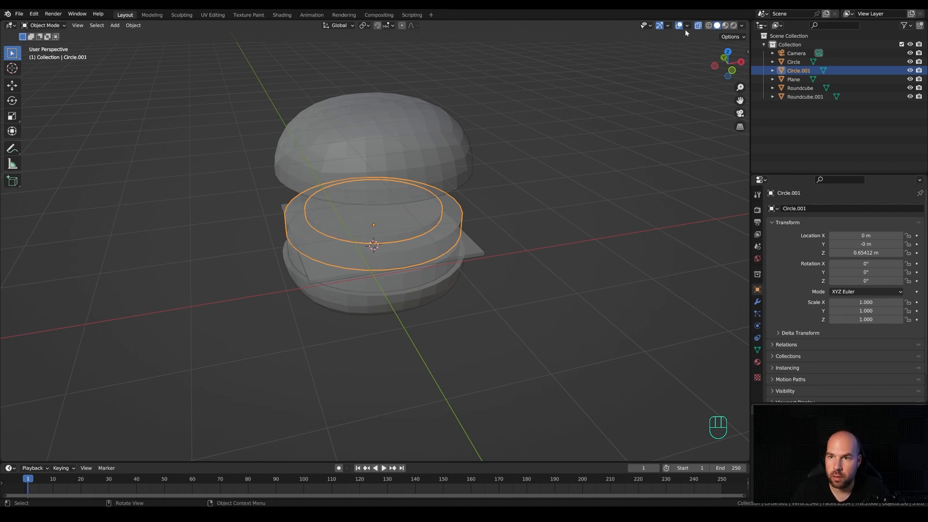
Turn off X-ray and give all burger parts a Subdivision modifier with viewport and render levels of 3.
click(698, 27)
drag(175, 87, 525, 361)
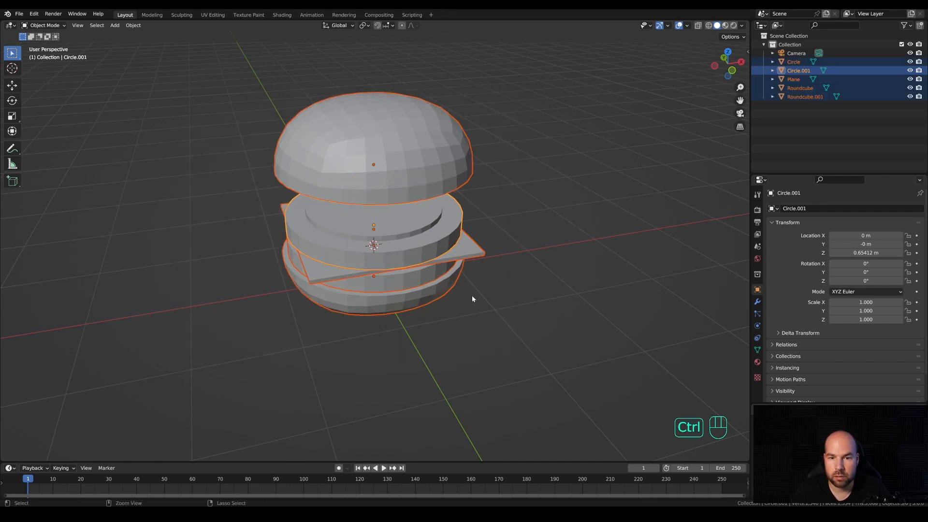
key(ctrl+3)
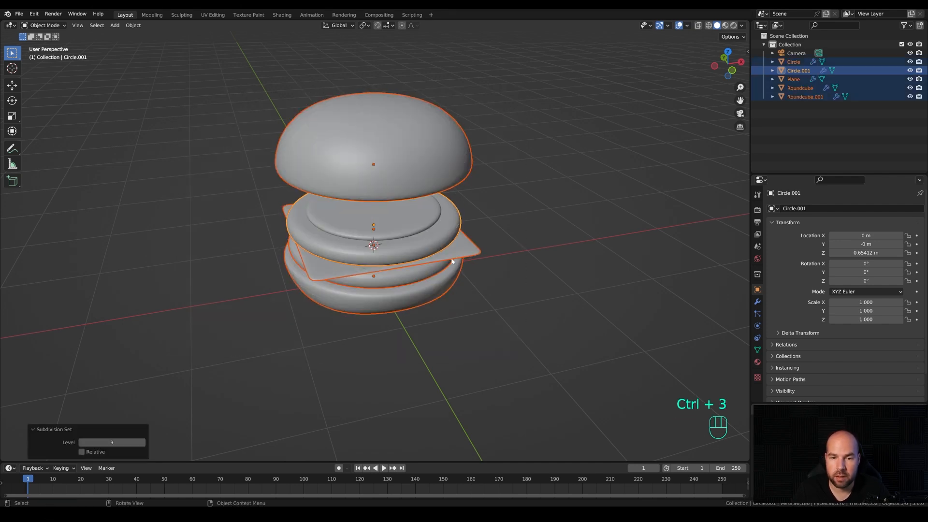
click(758, 302)
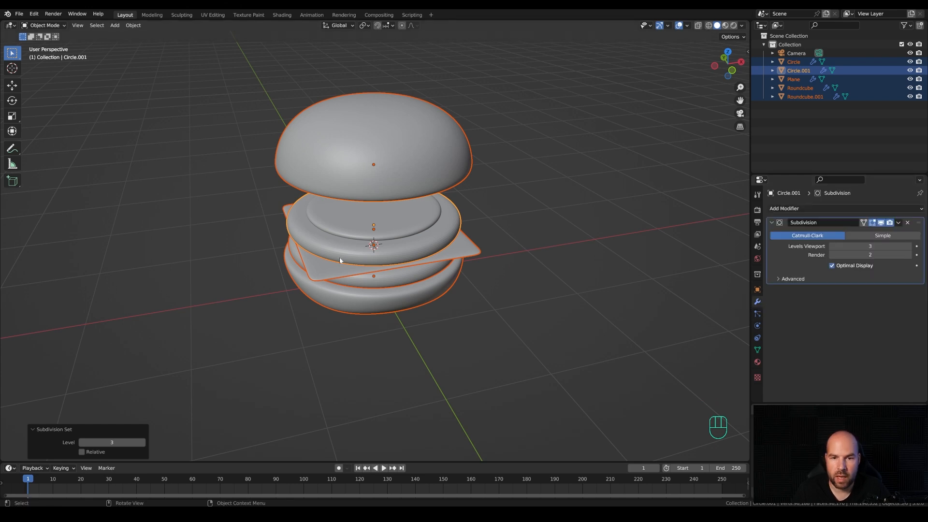
key(alt)
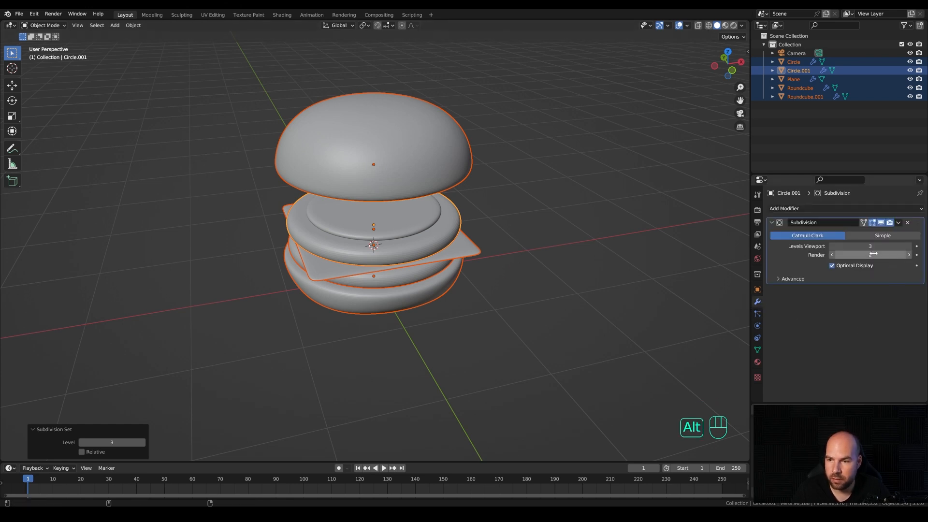
alt+click(909, 254)
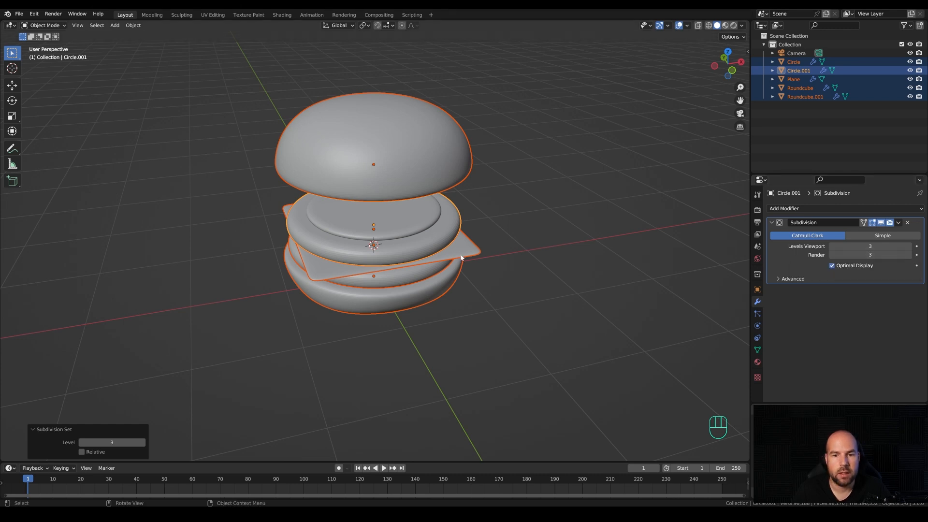
Lower the top bun about 0.44 m along Z onto the stacked layers.
middle_drag(450, 298, 467, 306)
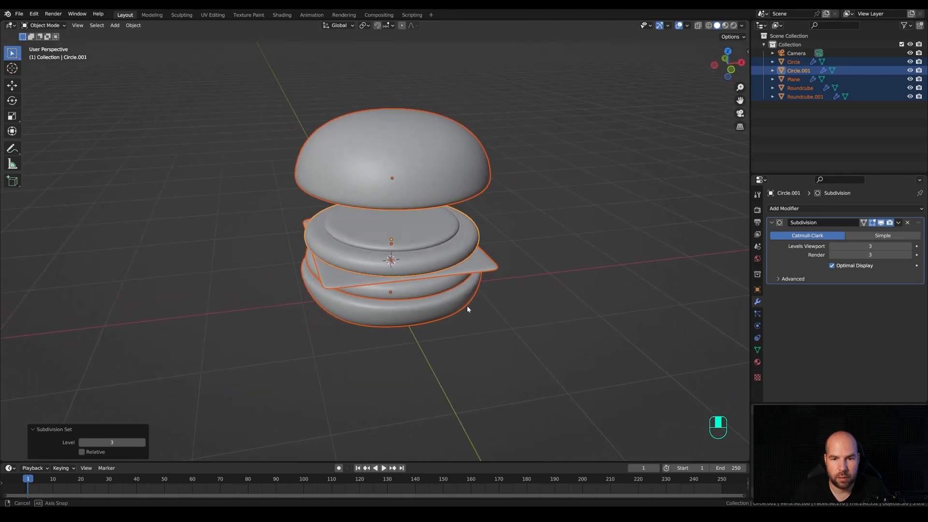
click(396, 162)
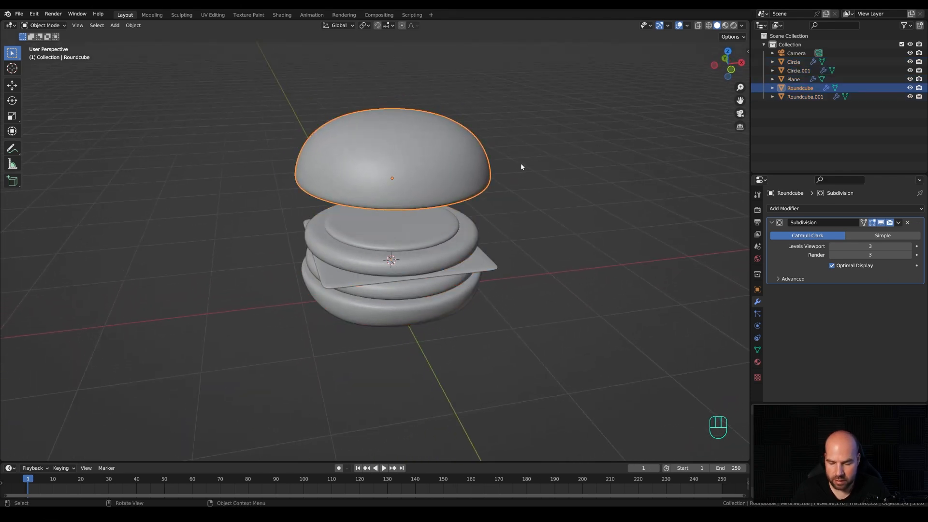
key(KP_1)
key(g)
key(z)
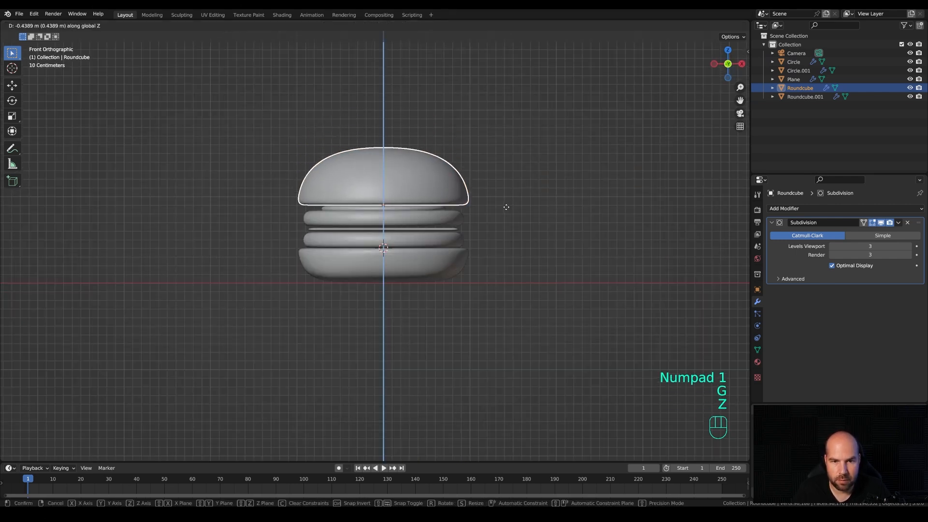
click(504, 209)
Nudge the top bun and the layers beneath it slightly down along Z, adding lower layers to the selection, to close the gaps.
drag(231, 122, 493, 221)
key(g)
key(z)
click(492, 222)
drag(208, 128, 497, 229)
key(g)
key(z)
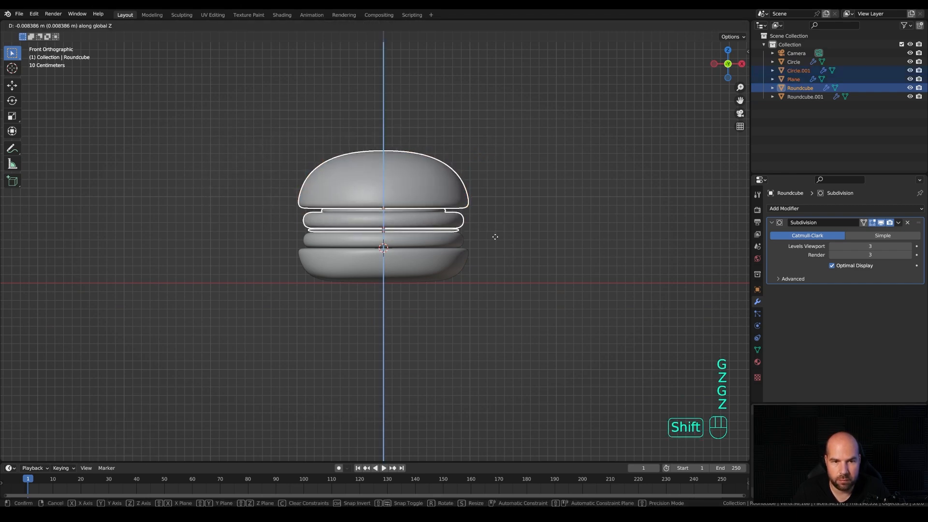
click(495, 236)
shift+drag(235, 133, 525, 238)
key(g)
key(z)
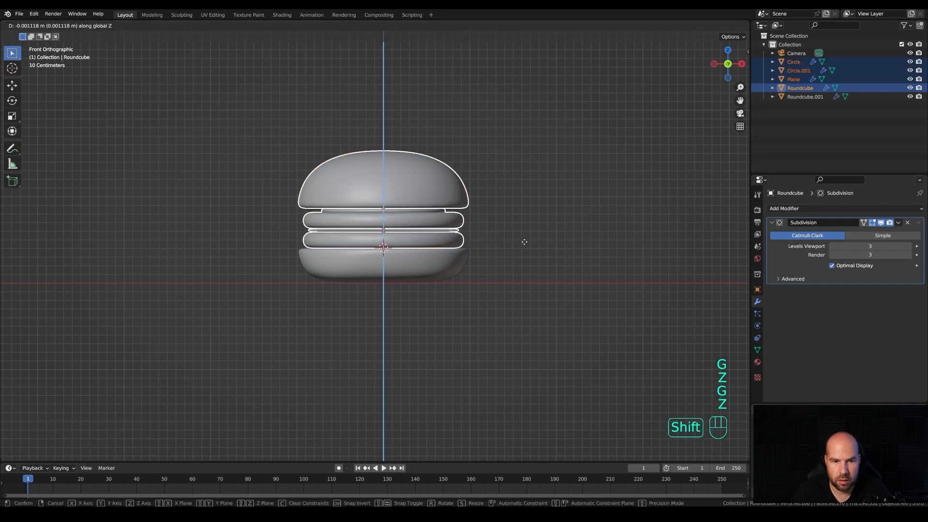
click(523, 243)
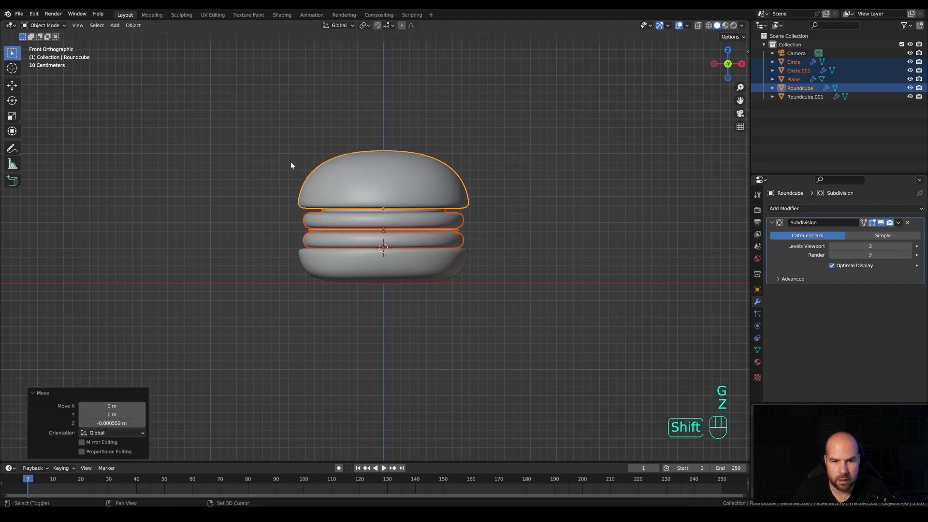
Apply Shade Smooth to all the burger parts.
drag(216, 107, 470, 286)
right_click(433, 214)
click(432, 217)
middle_drag(432, 218, 533, 234)
scroll(512, 243, down, 1)
scroll(531, 244, up, 1)
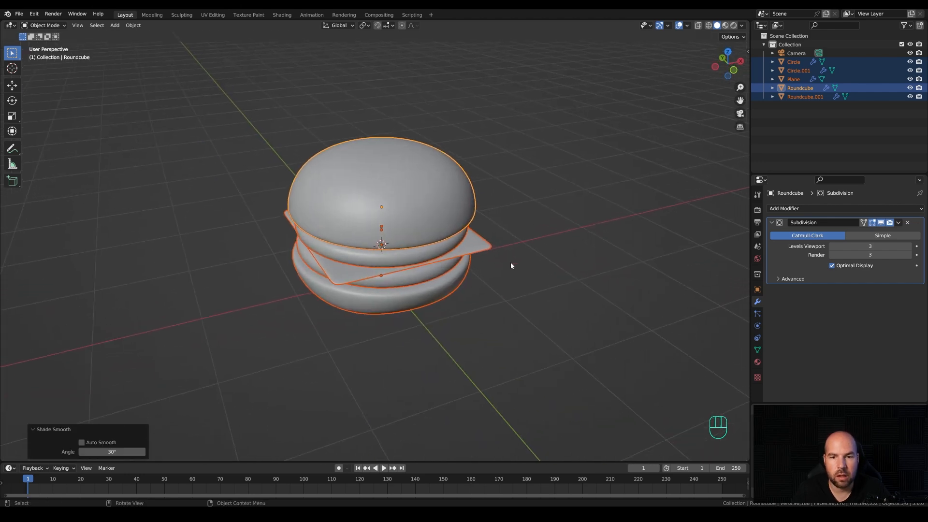
Add a basis shape key and two further shape keys to the cheese slice.
click(485, 249)
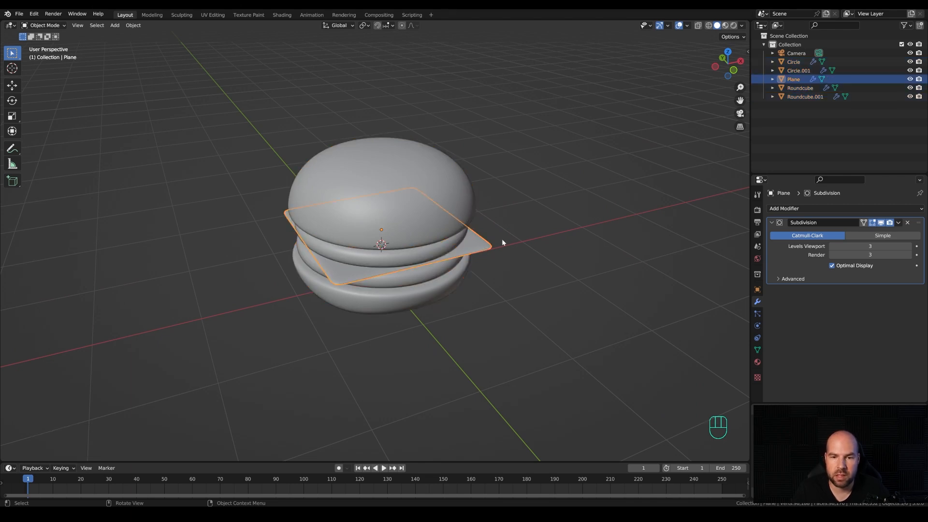
click(758, 350)
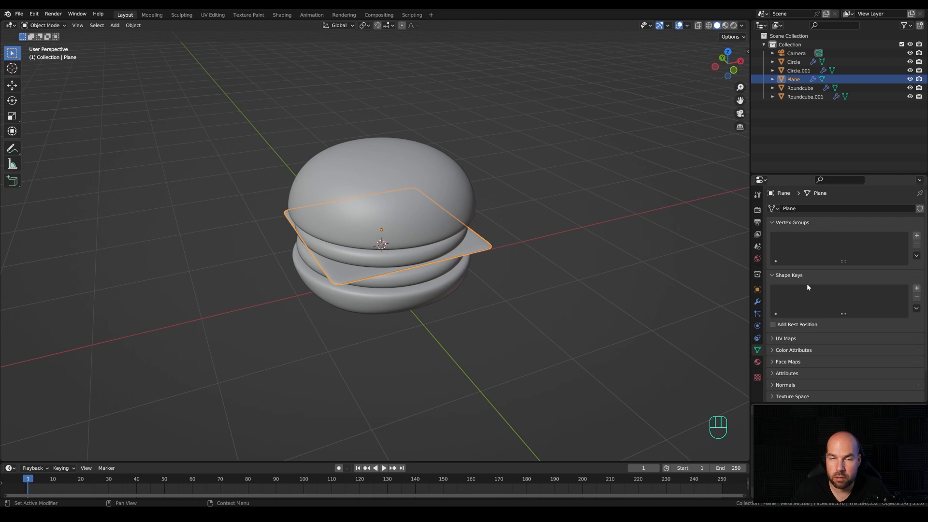
click(917, 288)
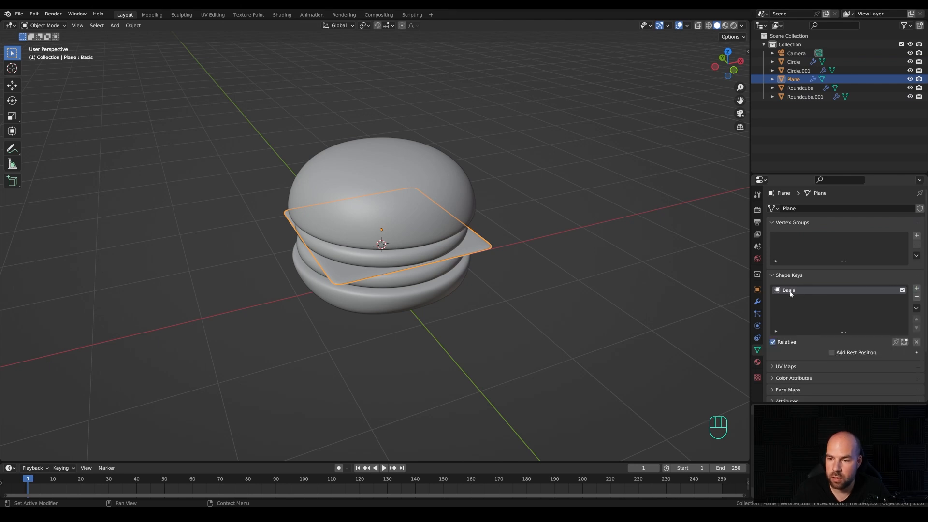
click(917, 289)
click(917, 289)
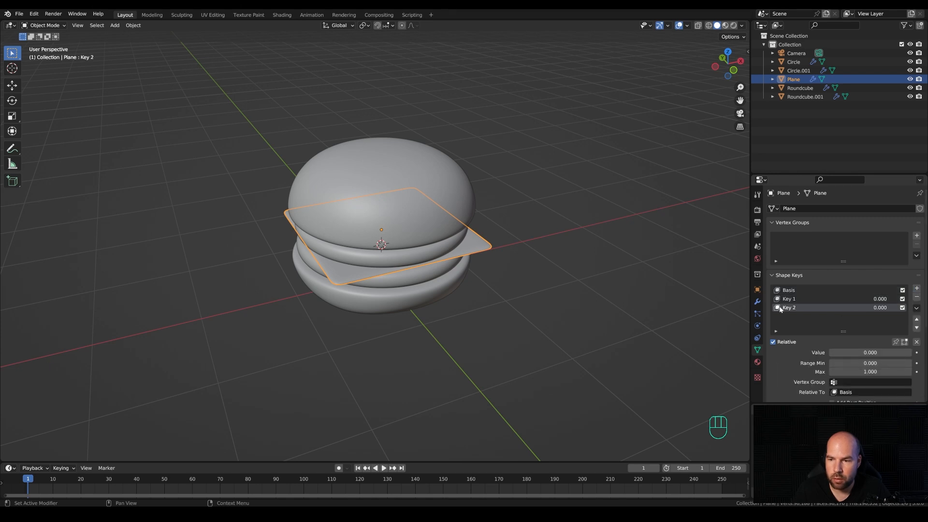
In shape key Key 1, lower the cheese slice's four corners about 0.22 m along Z with proportional editing at a size of about 0.26 m.
click(805, 298)
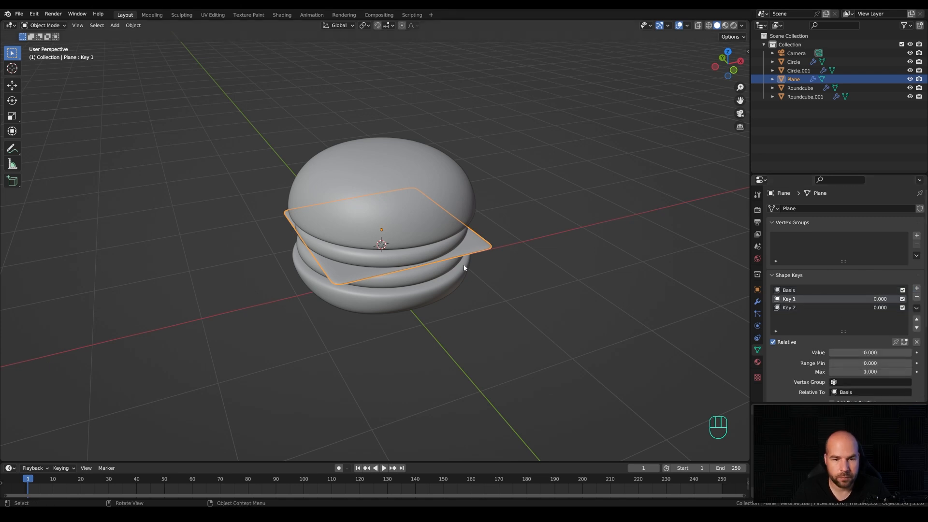
key(Tab)
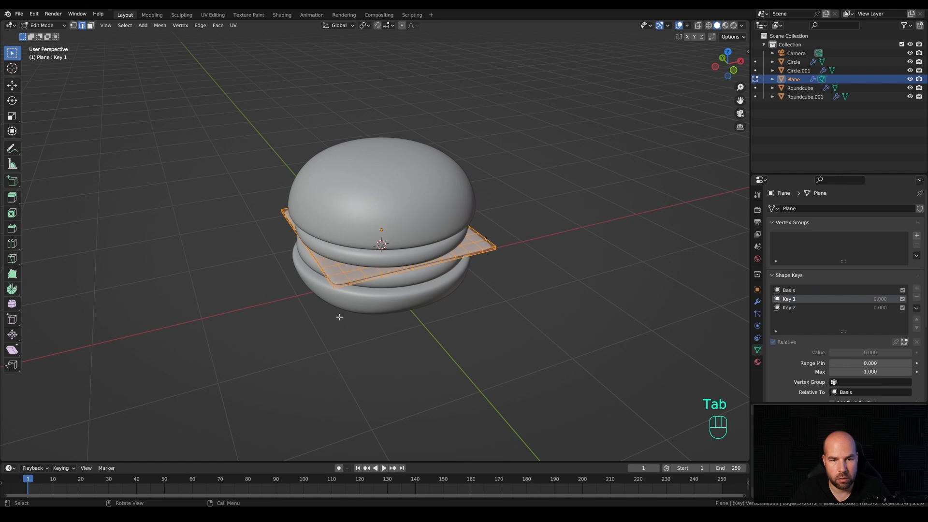
key(1)
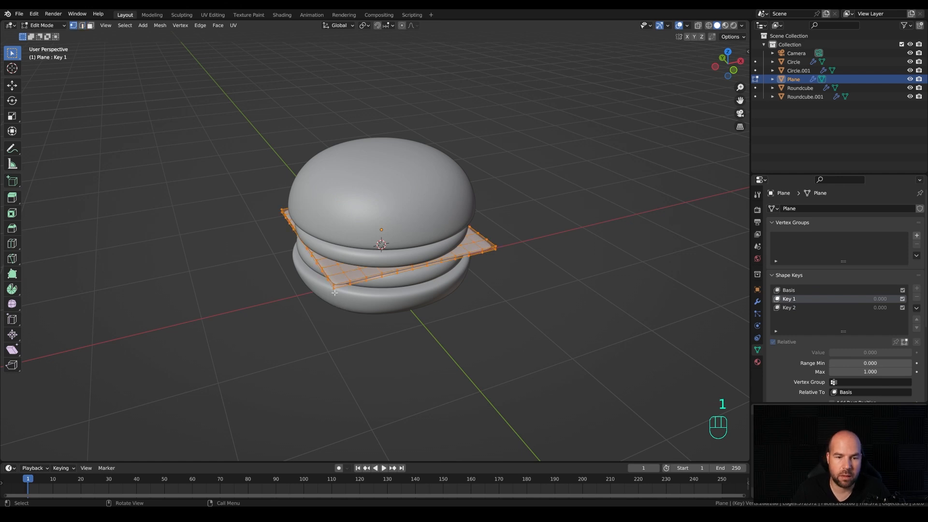
click(335, 289)
shift+click(276, 211)
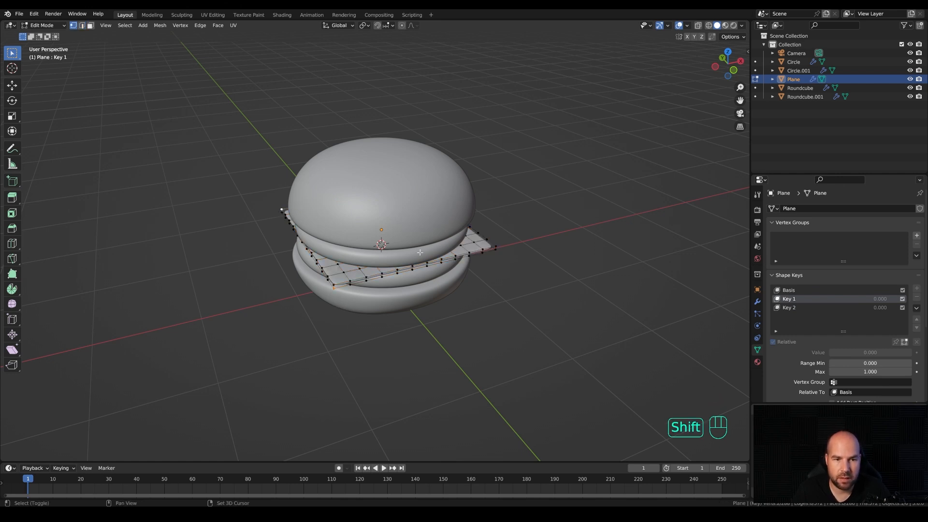
click(334, 290)
shift+click(279, 213)
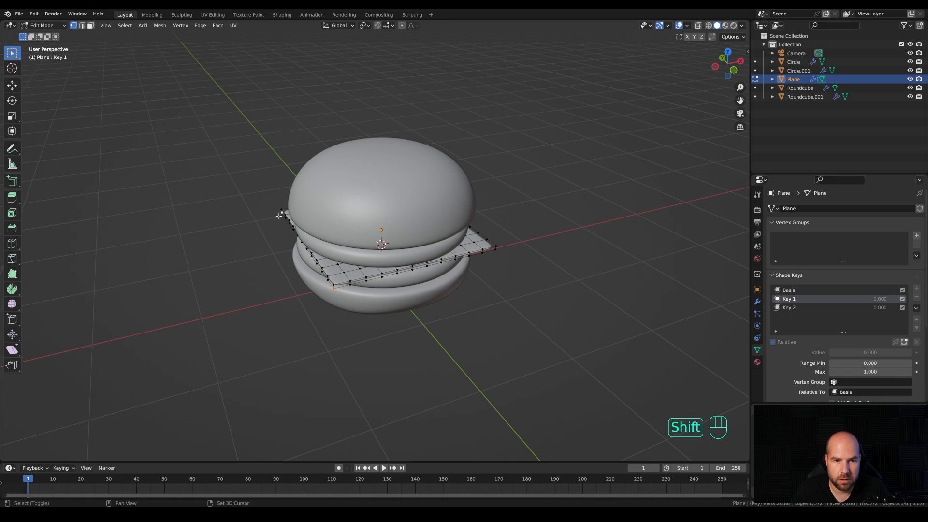
middle_drag(498, 252, 482, 241)
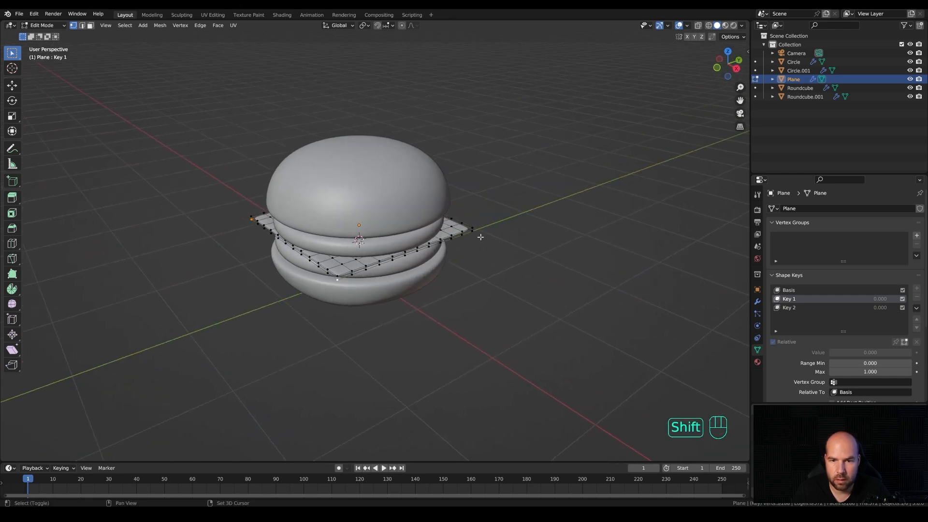
shift+click(477, 228)
shift+click(478, 235)
middle_drag(329, 285, 416, 281)
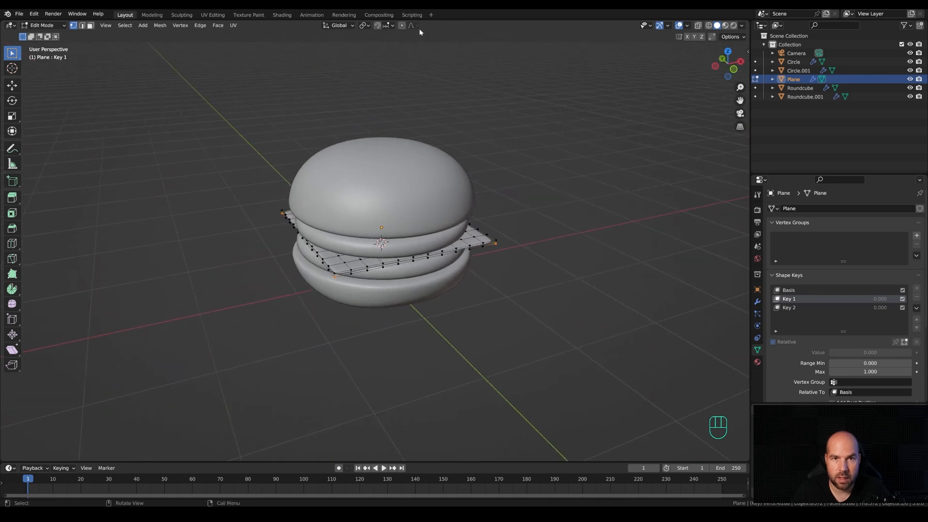
click(402, 25)
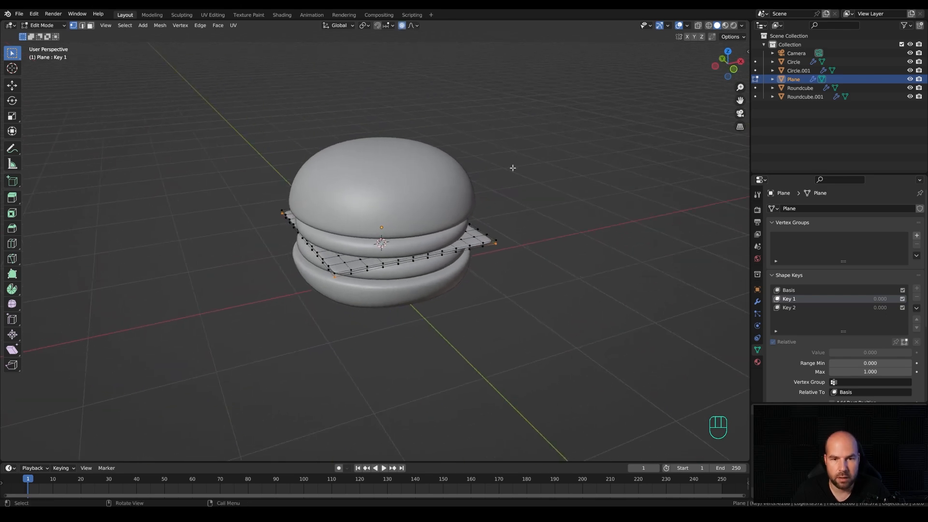
key(g)
key(z)
scroll(520, 175, up, 2)
scroll(520, 173, up, 14)
scroll(515, 175, up, 9)
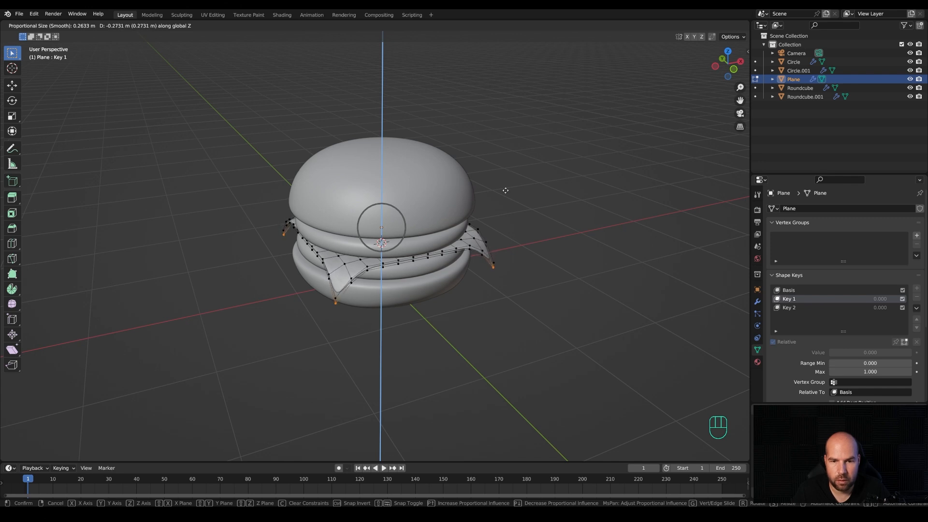
click(498, 192)
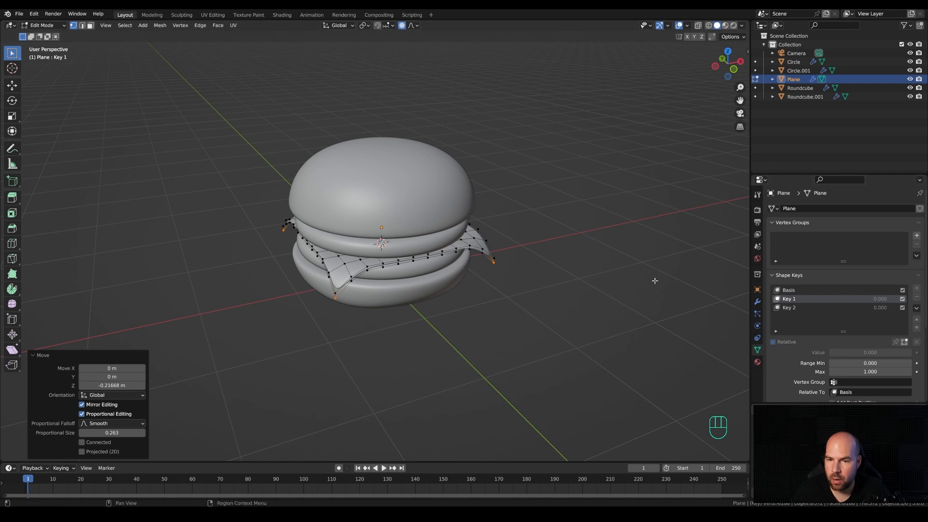
In shape key Key 2, raise the cheese slice's four corners about 0.28 m along Z with proportional editing.
key(Tab)
click(803, 307)
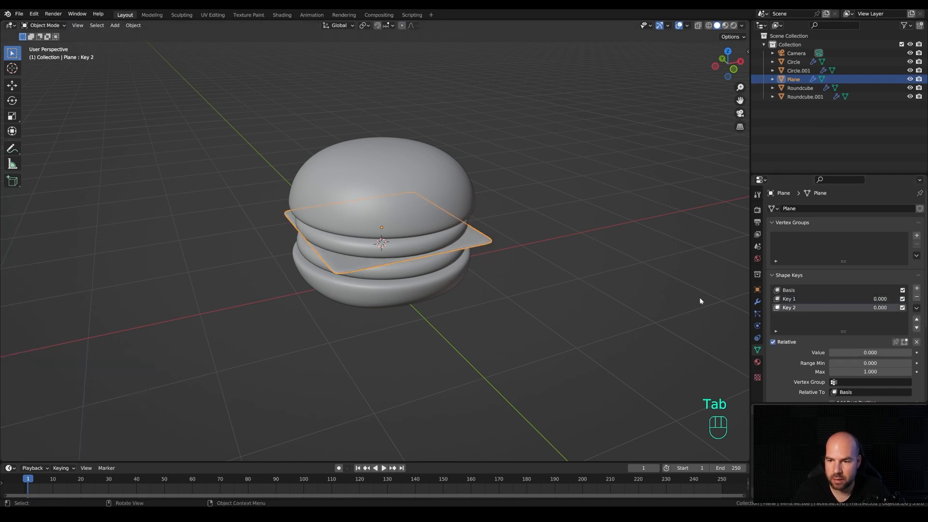
key(Tab)
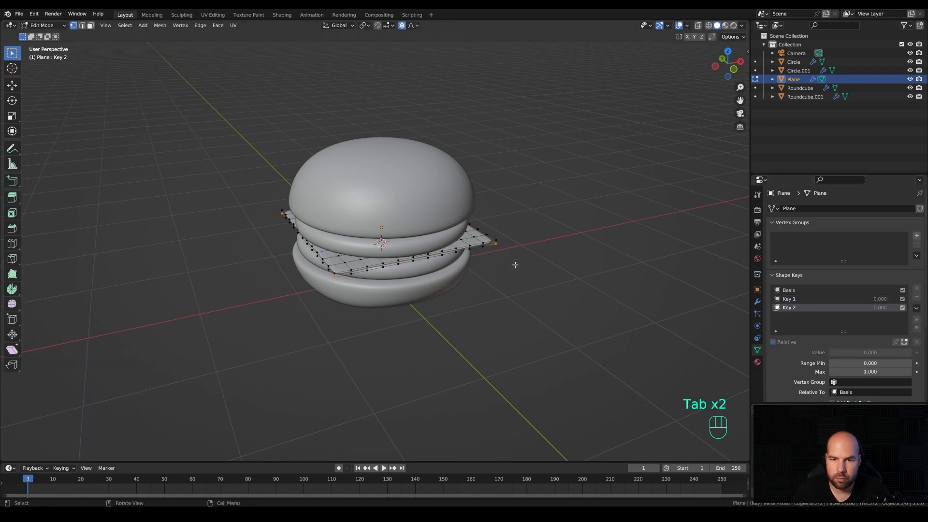
key(g)
key(z)
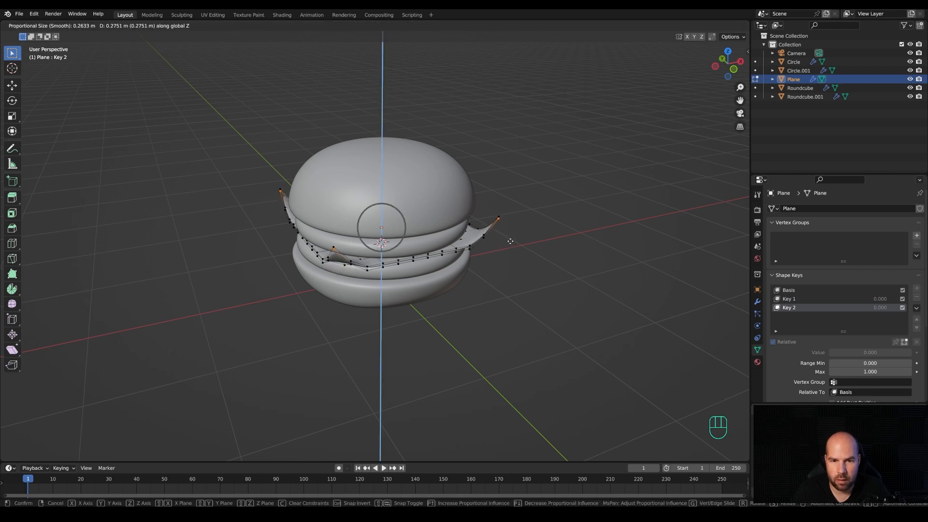
click(510, 241)
key(Tab)
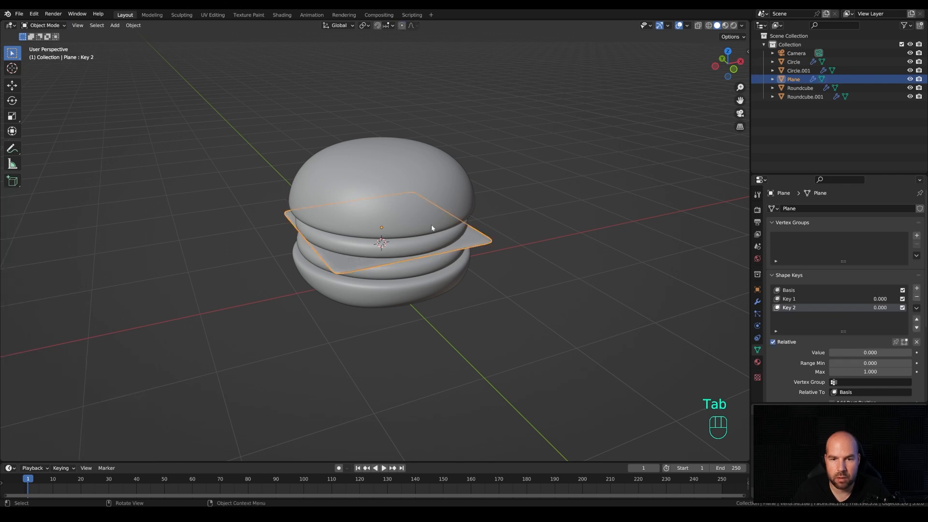
Preview the cheese slice's deformation by varying the shape key values.
click(879, 309)
mouse_move(879, 308)
mouse_down()
mouse_move(918, 308)
mouse_move(880, 309)
mouse_move(919, 300)
mouse_move(882, 301)
mouse_up()
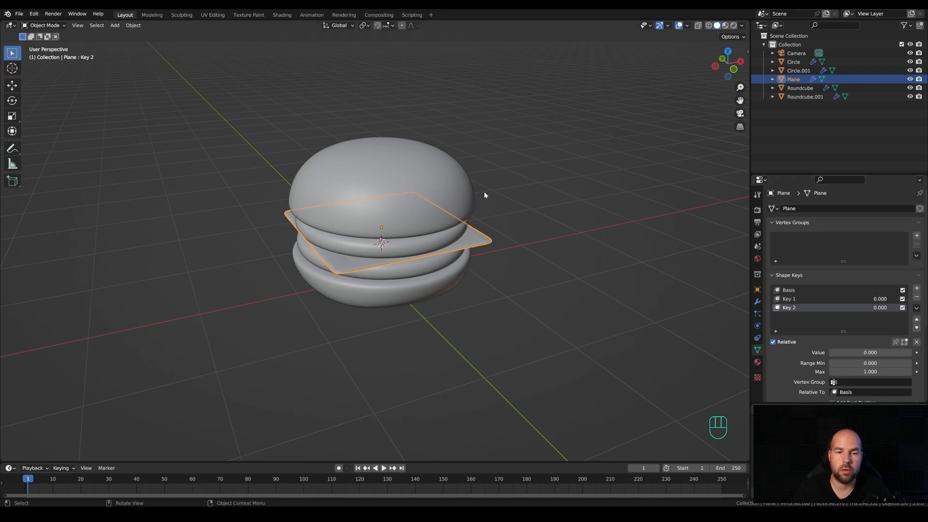
Enlarge the timeline, set the animation's end frame to 60, and fit the frame range in view.
shift+middle_drag(495, 193, 517, 199)
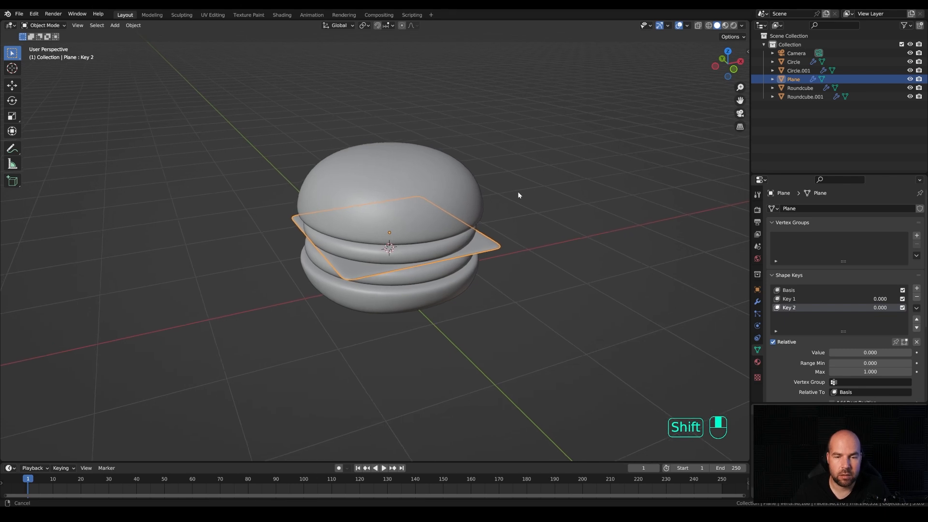
drag(444, 462, 455, 384)
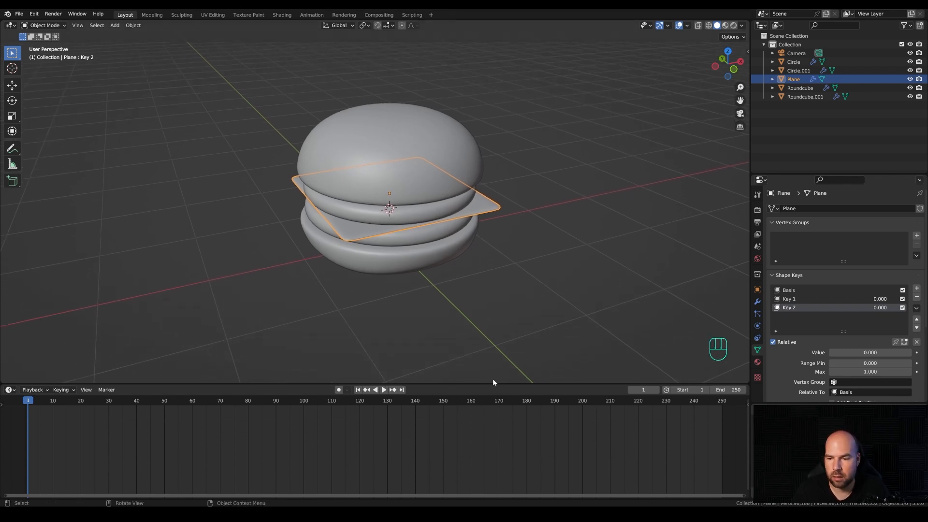
click(725, 389)
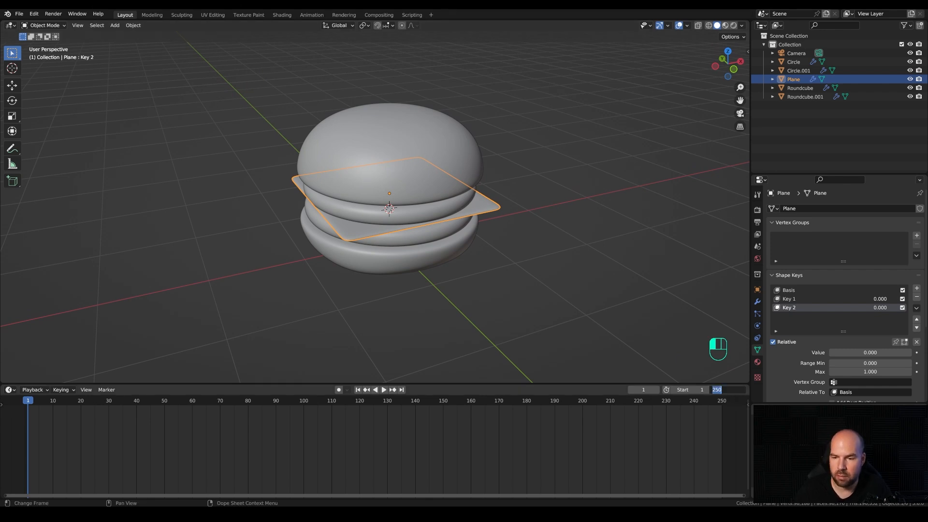
text(60)
key(Return)
middle_drag(226, 442, 513, 452)
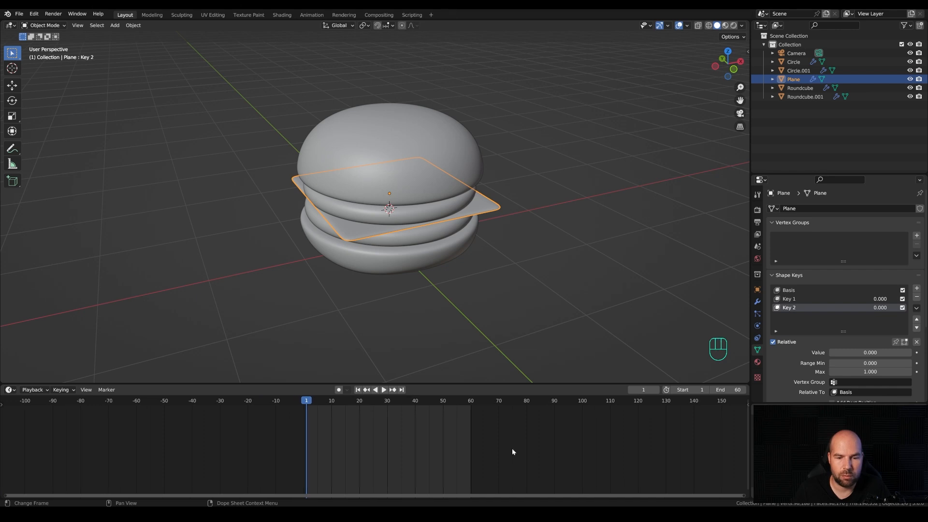
mouse_move(427, 445)
ctrl+middle_down()
mouse_move(460, 445)
mouse_move(432, 441)
ctrl+middle_up()
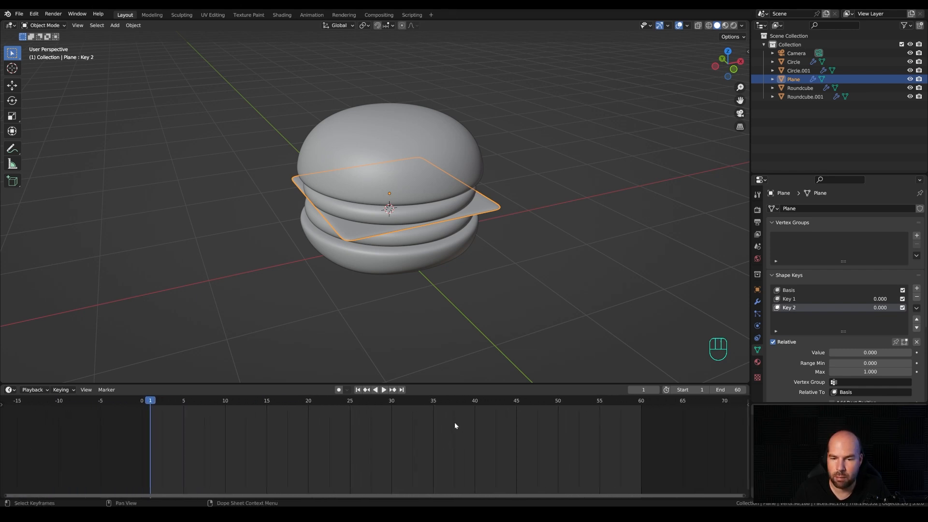
Set the scene's output frame rate to 30 fps.
click(757, 222)
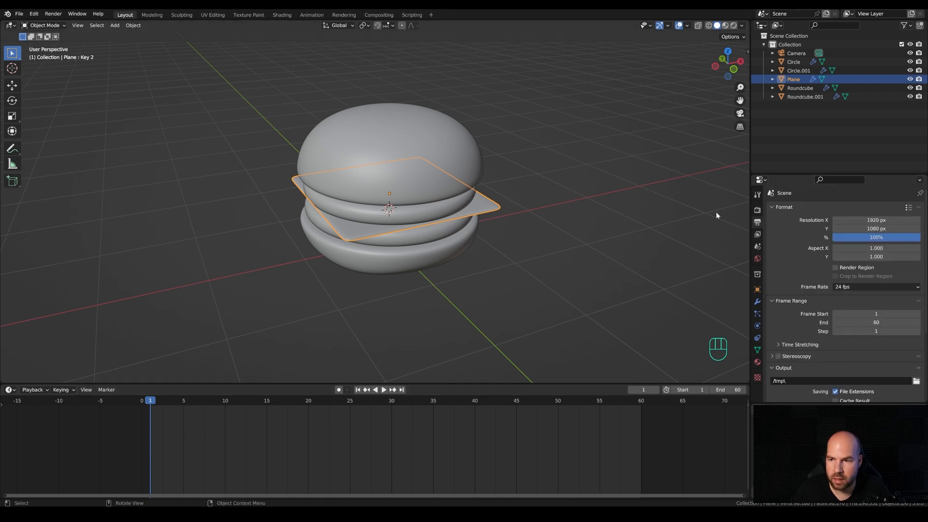
click(844, 288)
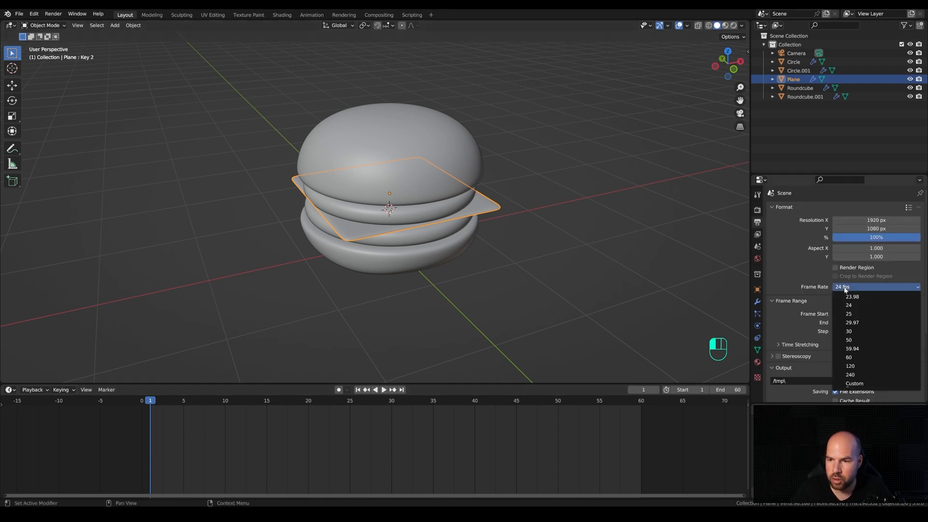
click(857, 334)
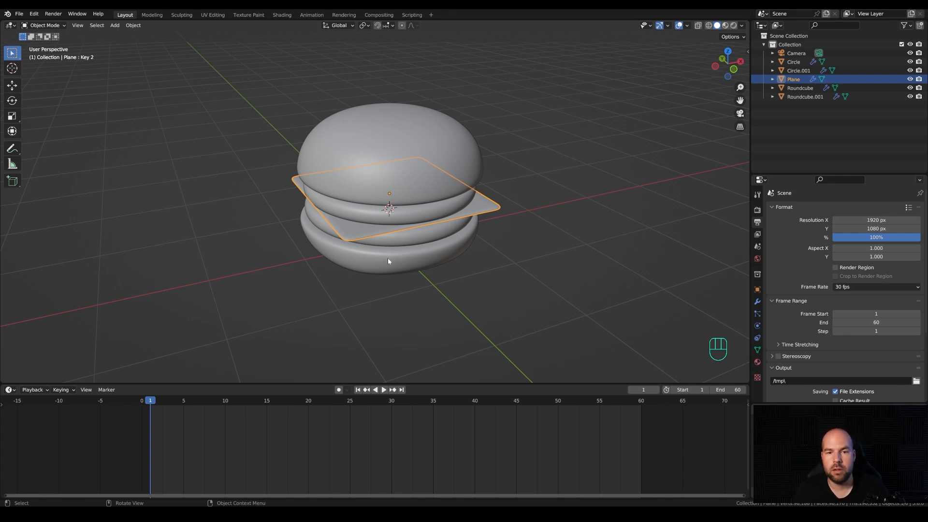
Parent all the other burger parts to the bottom bun with Object (Keep Transform) and test the link with a cancelled move.
shift+middle_drag(484, 258, 431, 279)
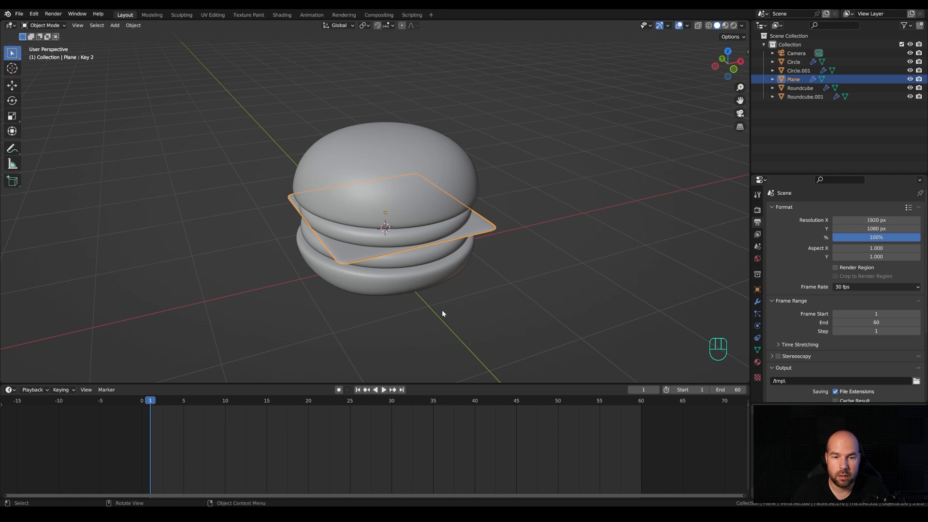
middle_drag(426, 314, 420, 290)
drag(216, 85, 568, 311)
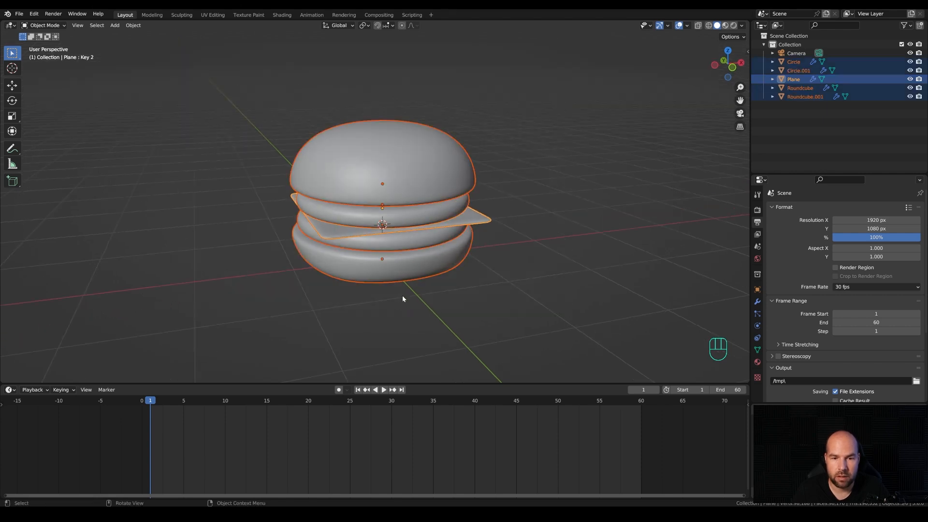
shift+click(424, 269)
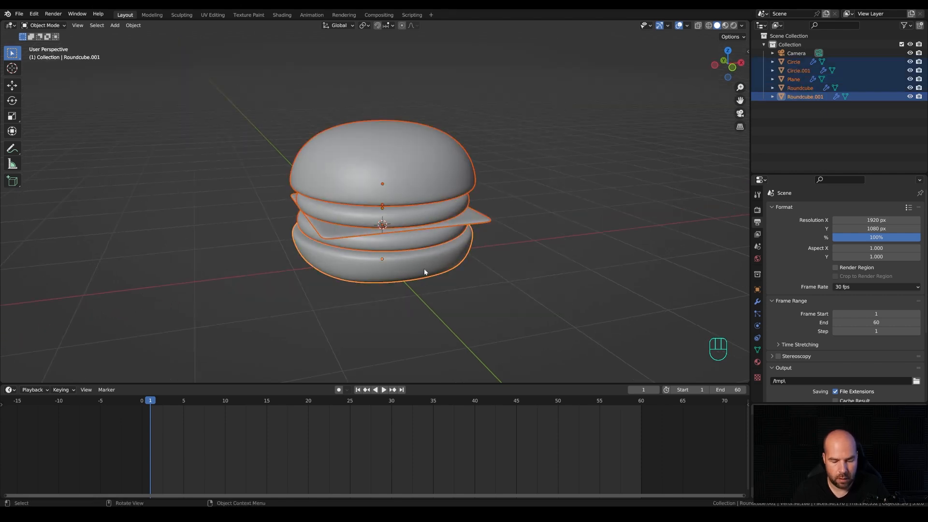
key(ctrl+p)
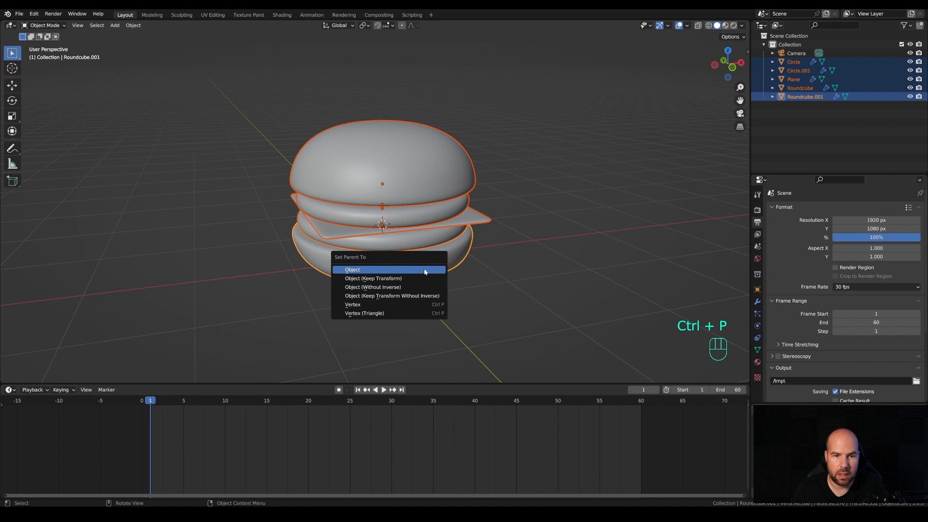
click(368, 278)
click(394, 271)
key(g)
key(Escape)
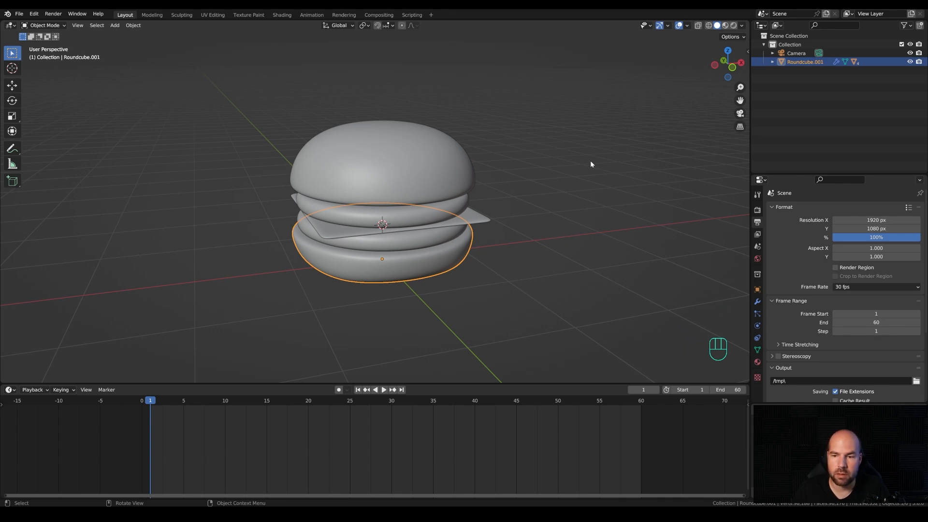
Insert single keyframes for the bottom bun's Z location and Z scale at frame 1, and expand its channels in the timeline.
key(n)
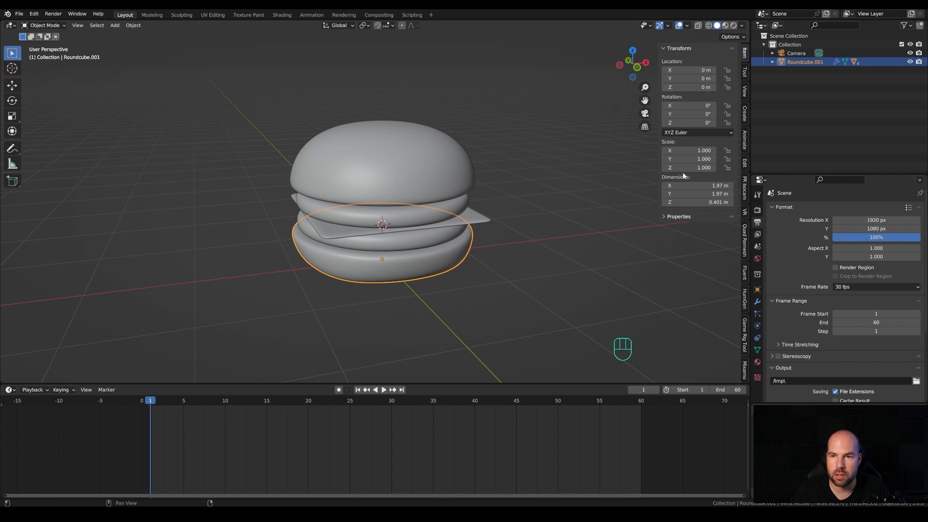
right_click(698, 89)
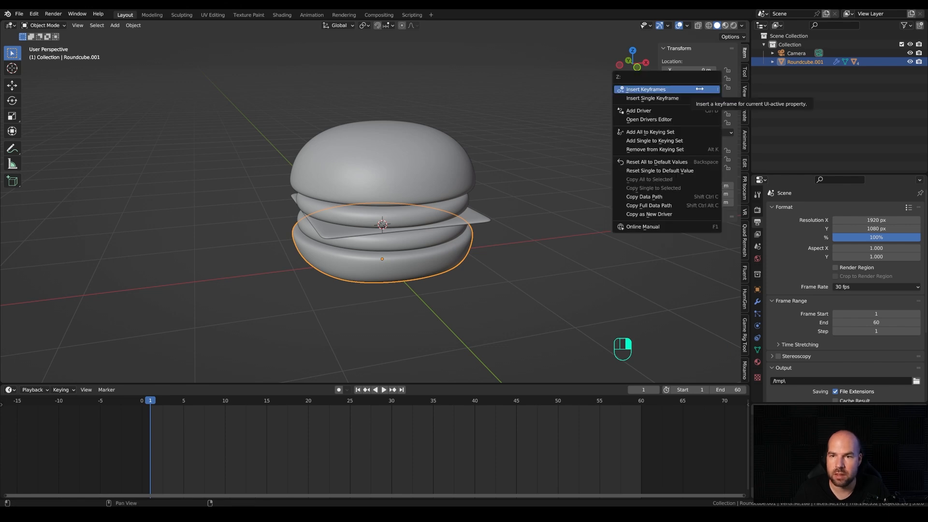
click(657, 98)
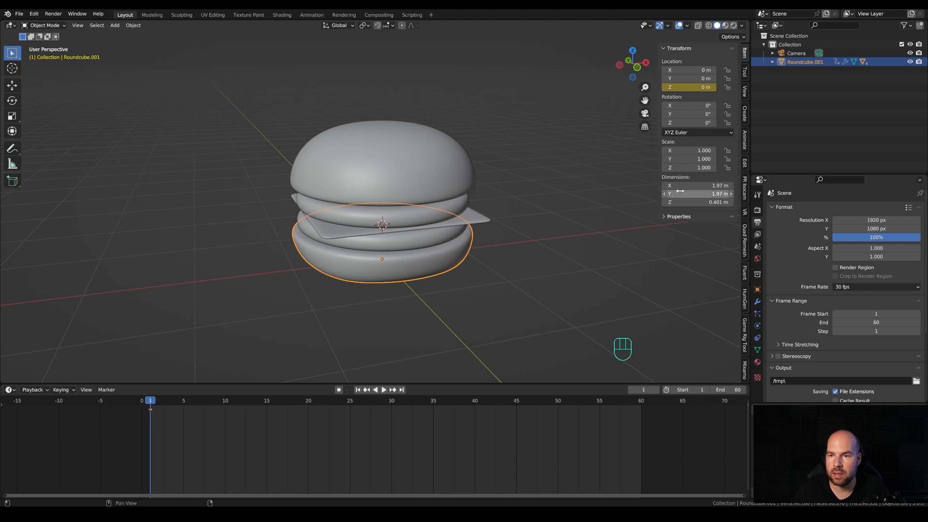
right_click(695, 168)
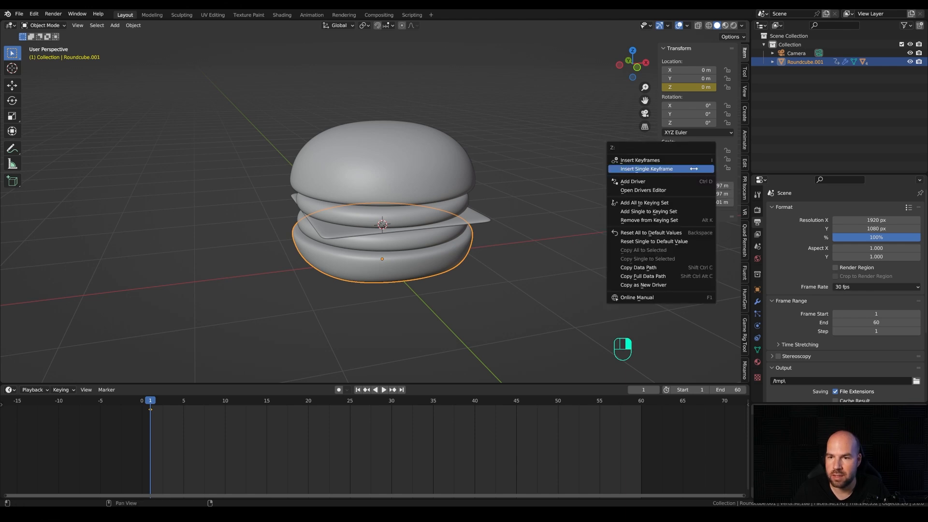
click(653, 170)
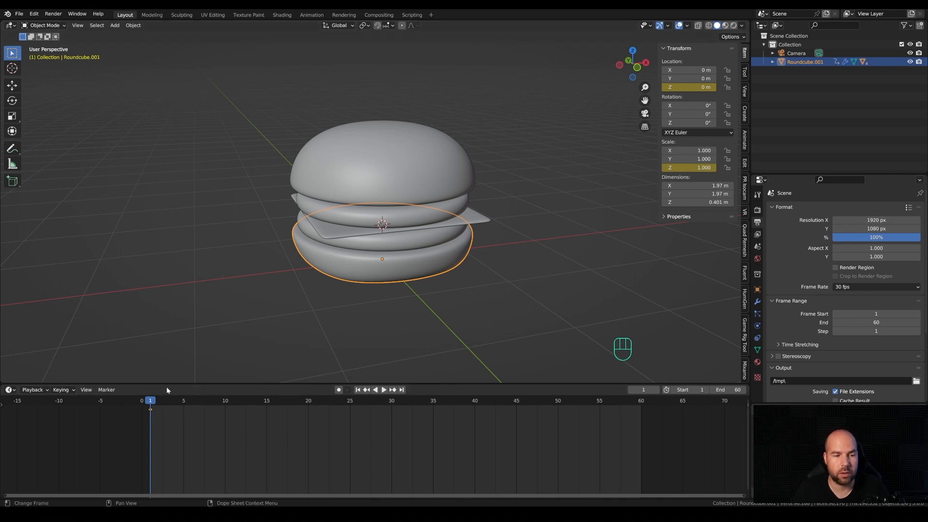
click(2, 406)
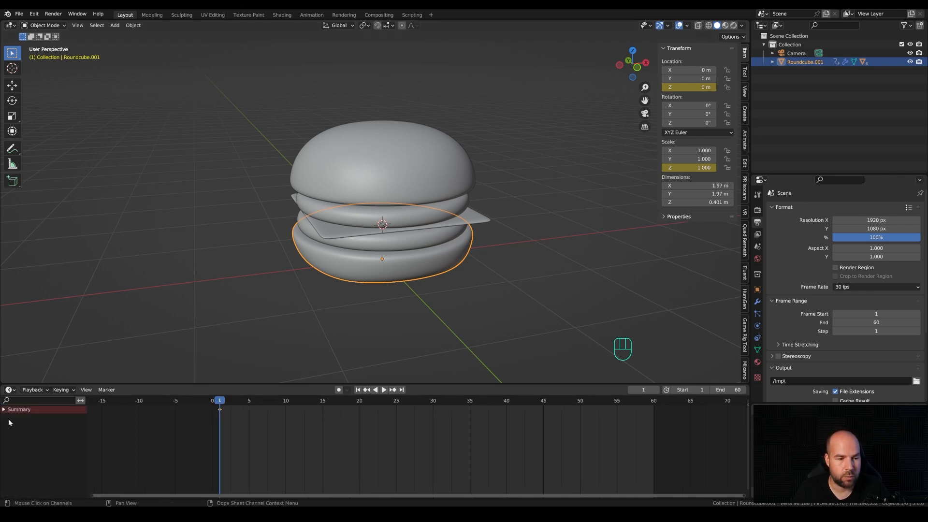
click(4, 418)
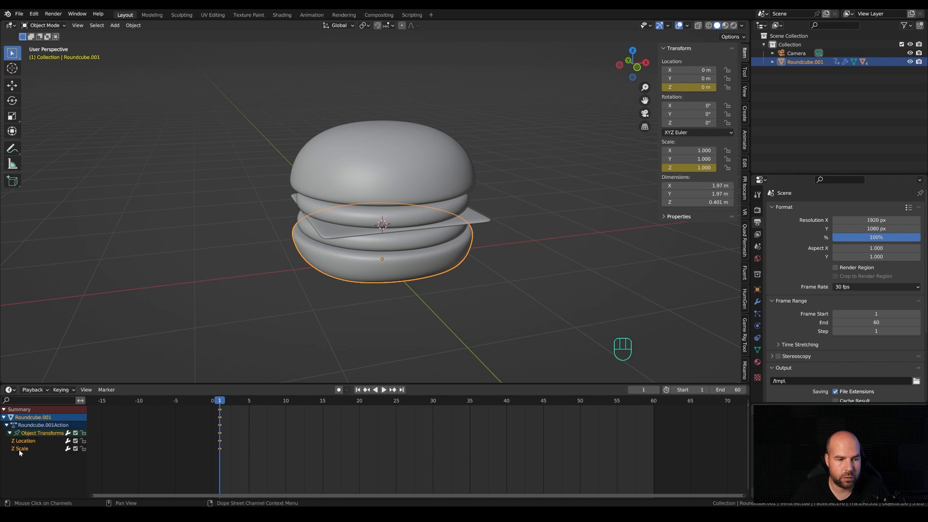
At frame 6, squash the bottom bun to a Z scale of about 0.79 and insert a single keyframe for it.
middle_drag(367, 295, 400, 282)
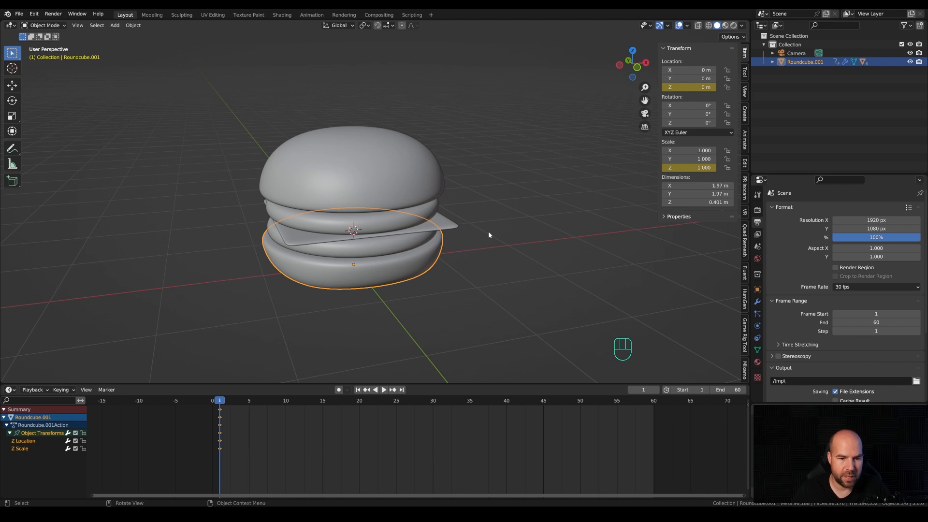
drag(231, 402, 257, 402)
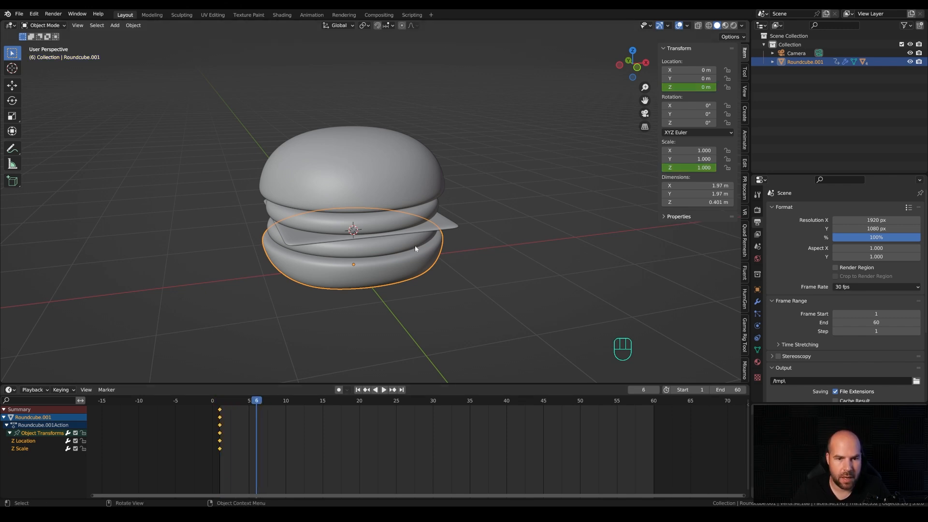
key(s)
key(z)
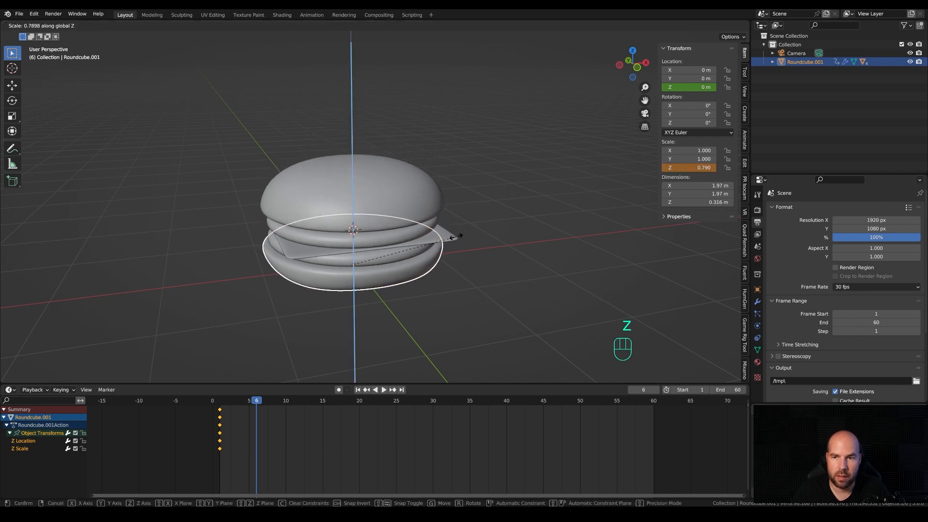
click(460, 235)
right_click(696, 169)
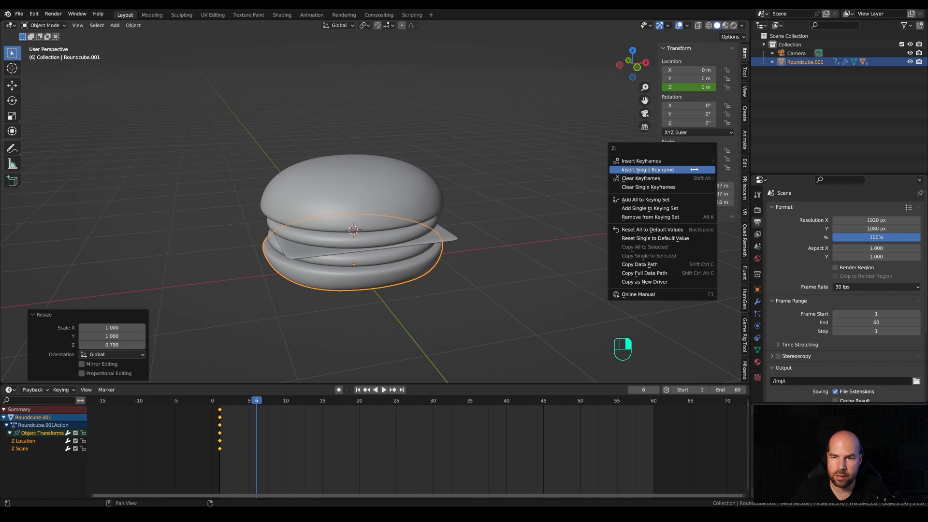
click(652, 170)
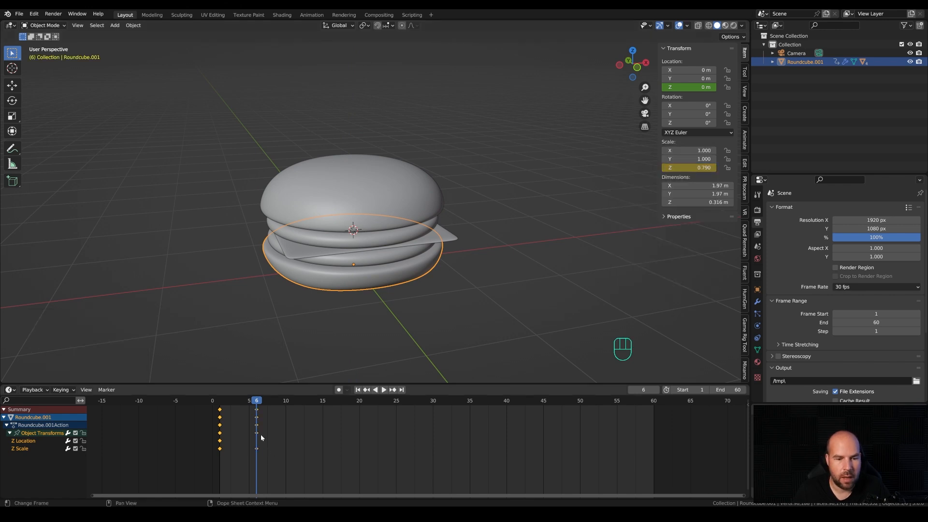
Duplicate the bottom bun's frame 1 Z Location keyframe to frames 10 and 38.
drag(259, 403, 286, 404)
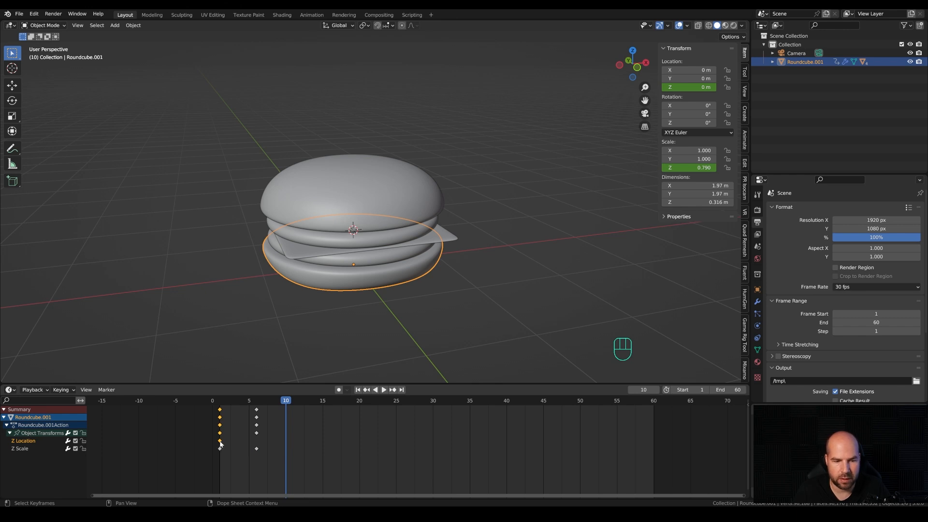
key(shift+d)
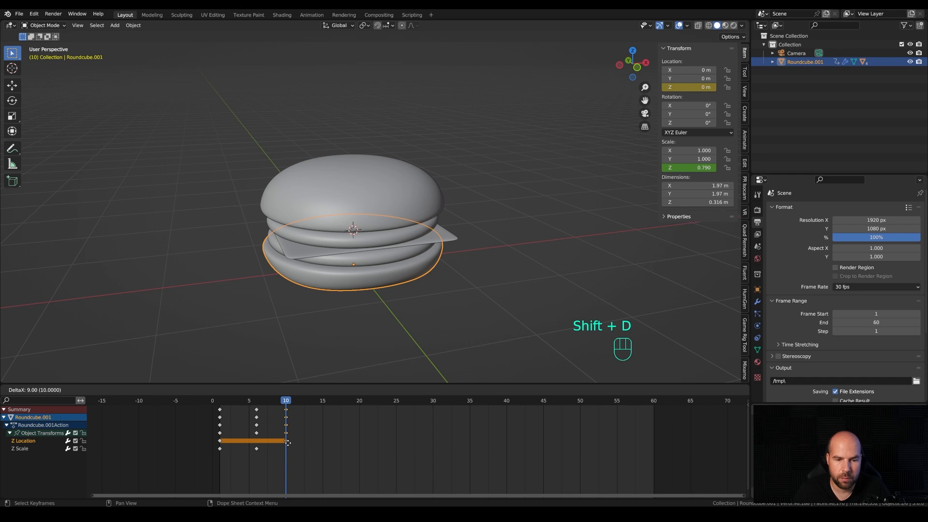
click(287, 443)
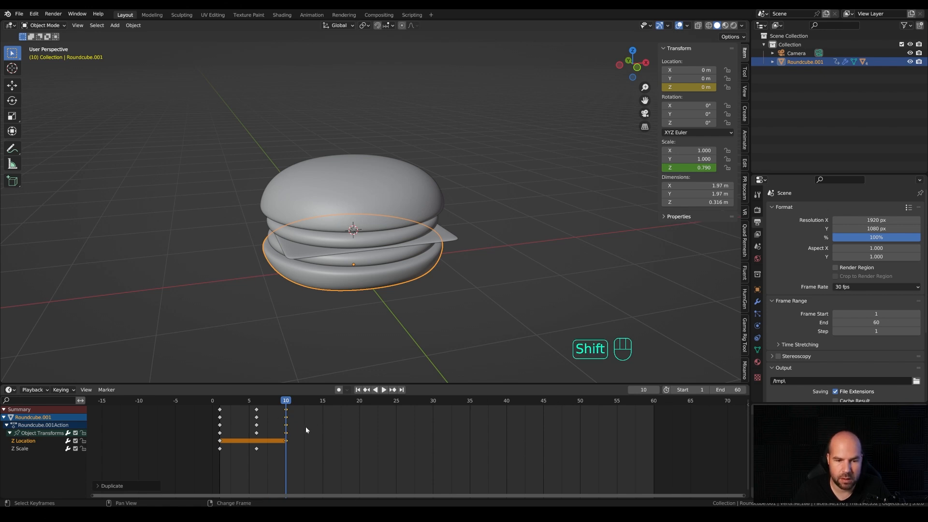
key(shift+d)
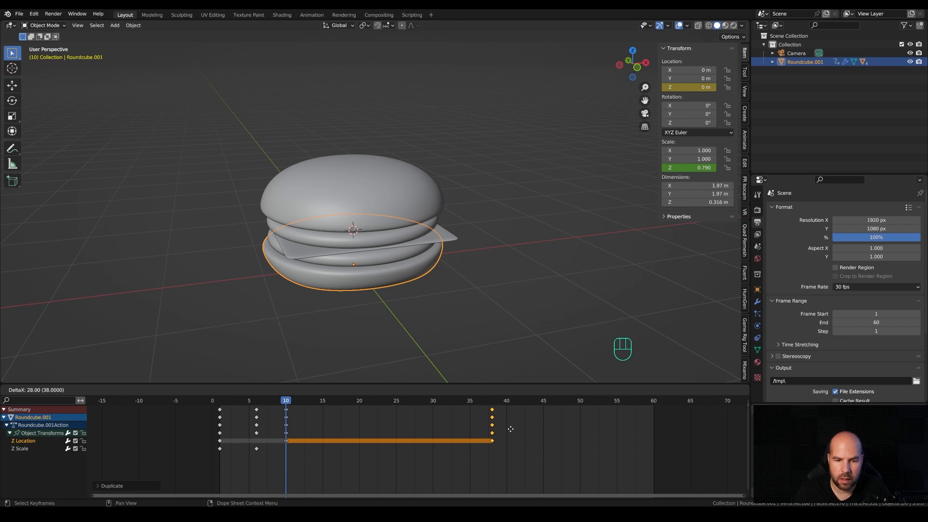
click(511, 428)
At frame 23, raise the burger about 0.877 m along Z, keyframe its Z location, and scrub back to frame 10.
drag(377, 403, 384, 405)
scroll(401, 268, down, 3)
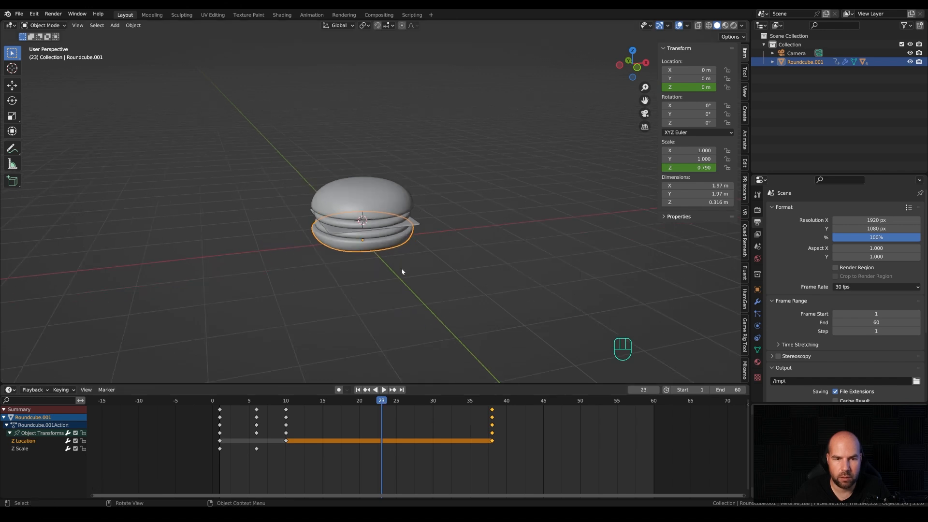
key(g)
key(z)
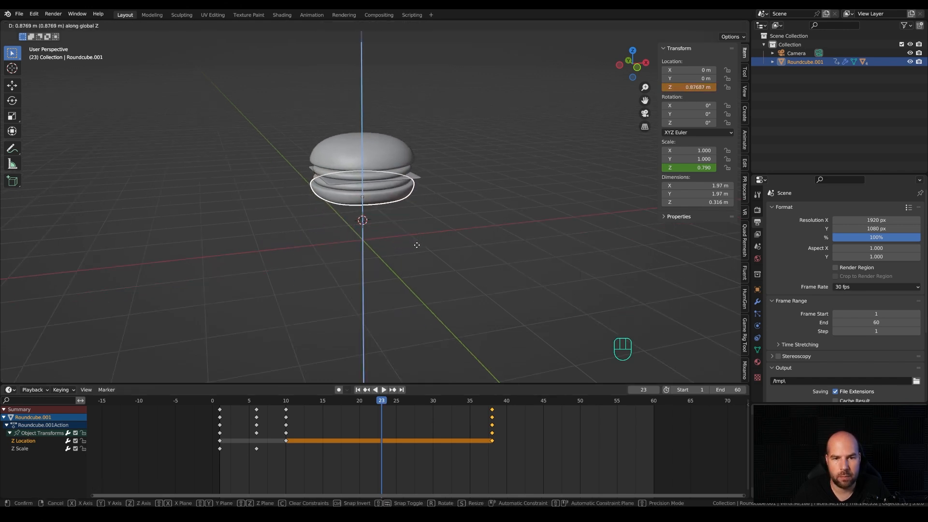
click(417, 245)
right_click(696, 87)
click(664, 90)
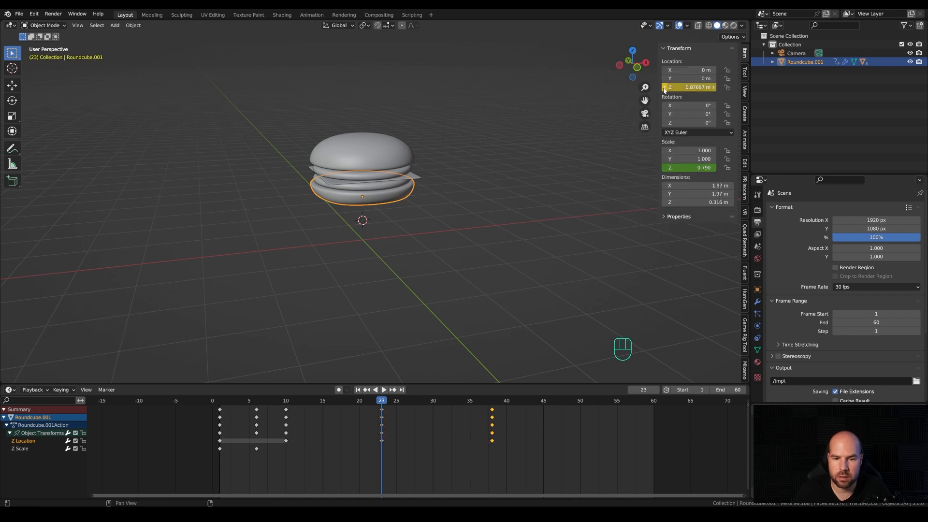
drag(367, 399, 286, 425)
drag(260, 426, 286, 422)
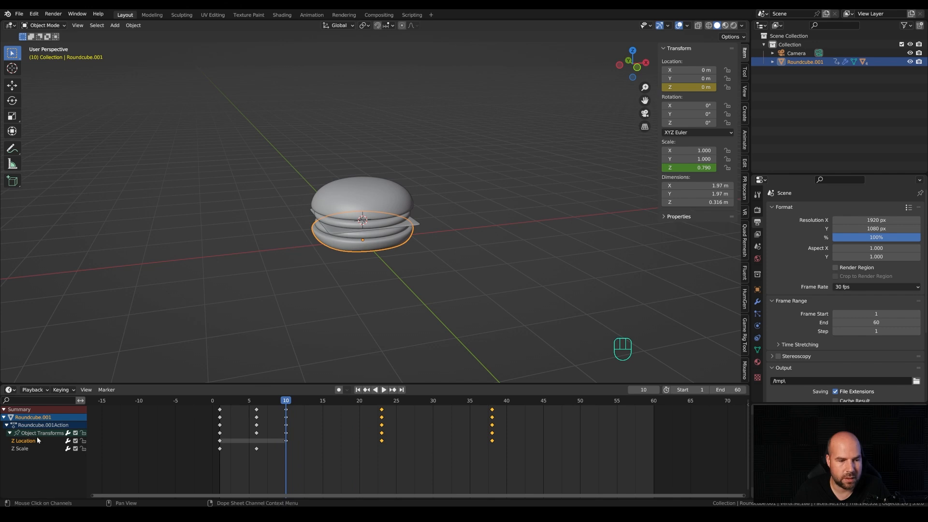
Duplicate the frame 1 Z Scale keyframe to frame 23 and move the playhead there.
click(220, 449)
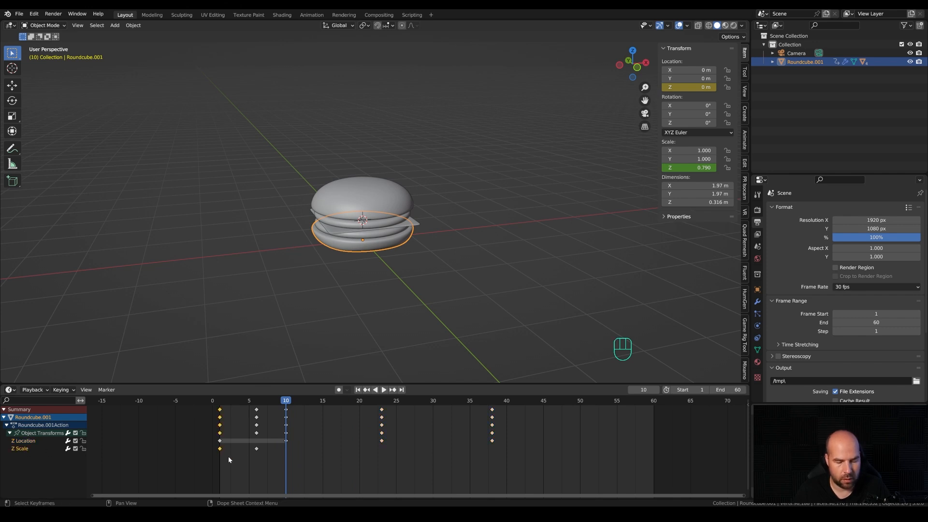
key(shift+d)
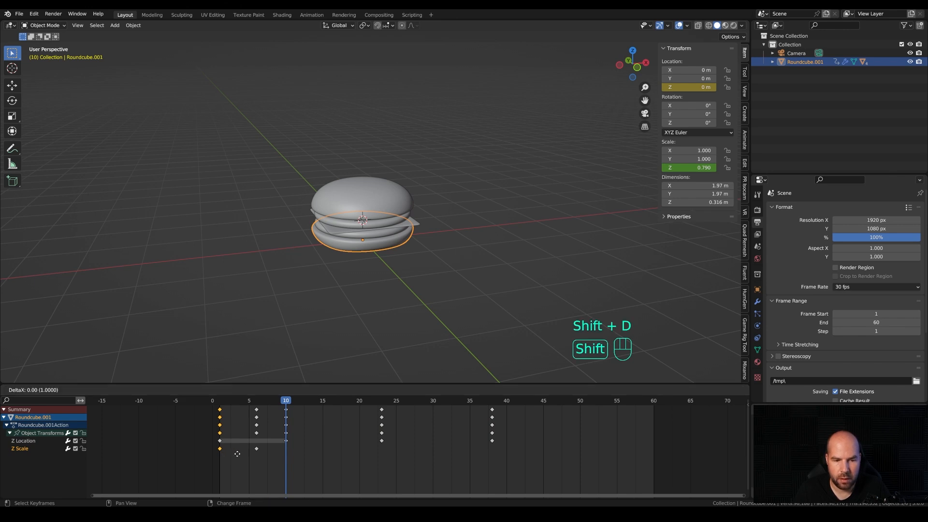
click(386, 453)
drag(371, 401, 381, 405)
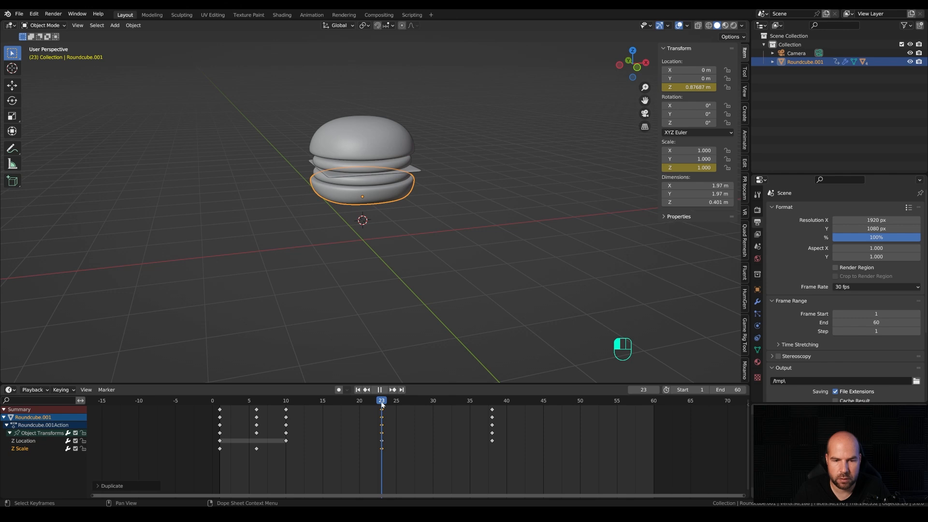
Stretch the bottom bun to a Z scale of about 1.213 and replace its single Z Scale keyframe at frame 23.
shift+middle_drag(440, 256, 454, 260)
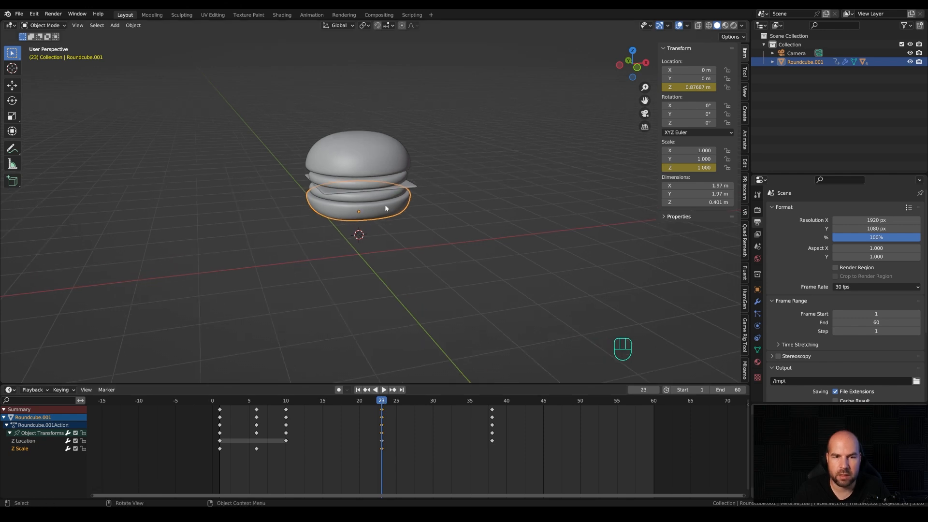
key(s)
key(Escape)
key(s)
key(z)
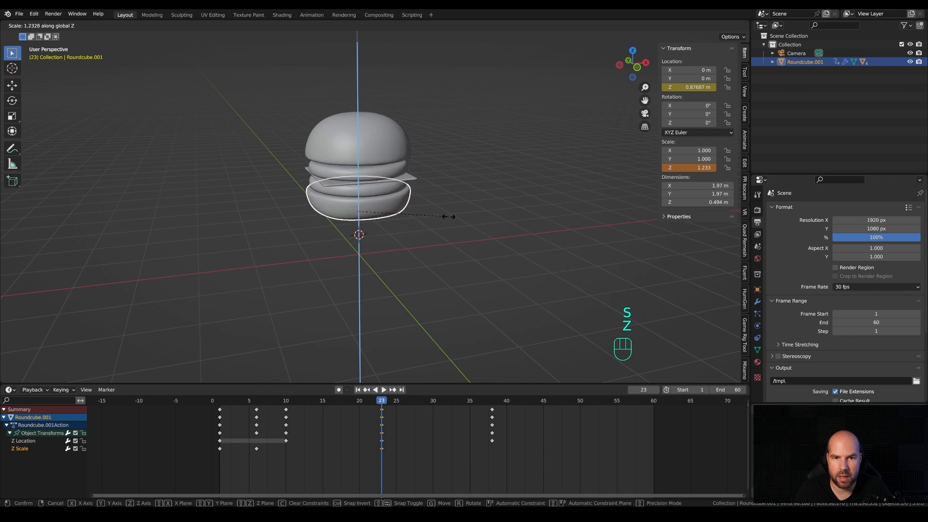
click(448, 215)
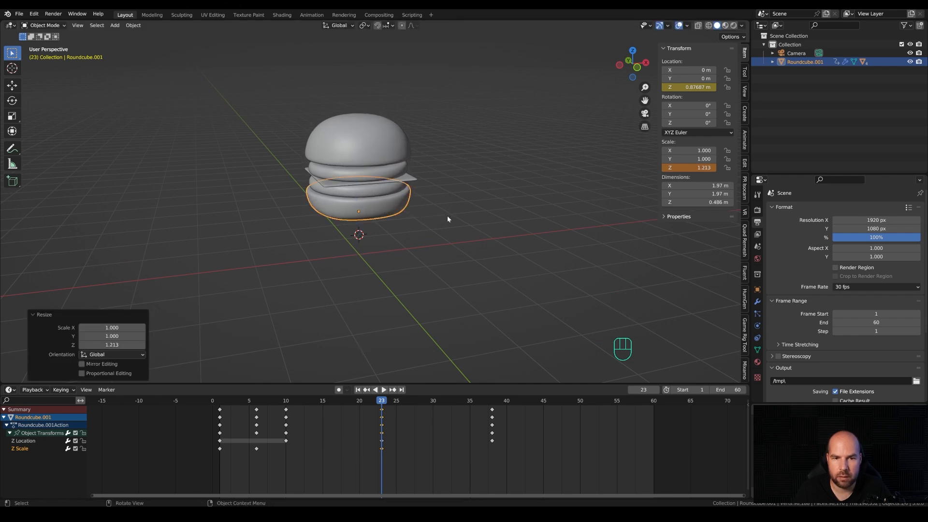
right_click(694, 167)
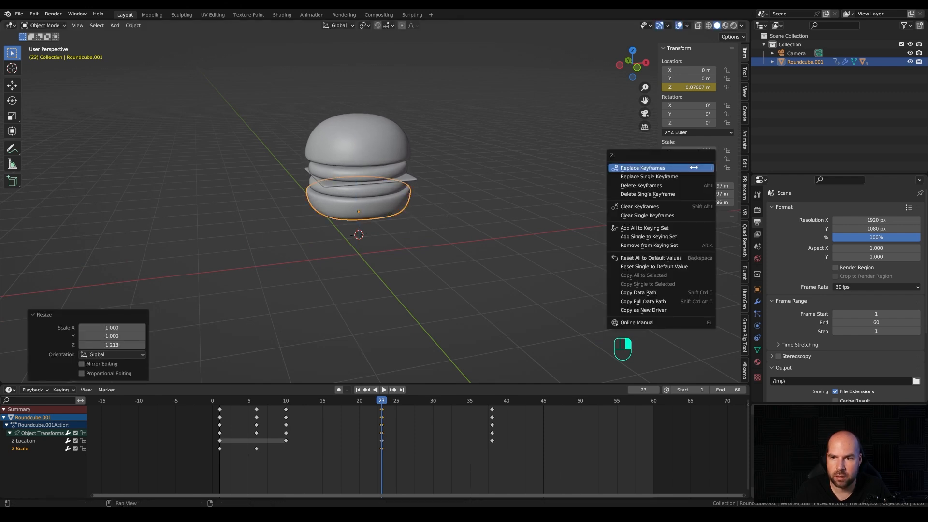
click(640, 177)
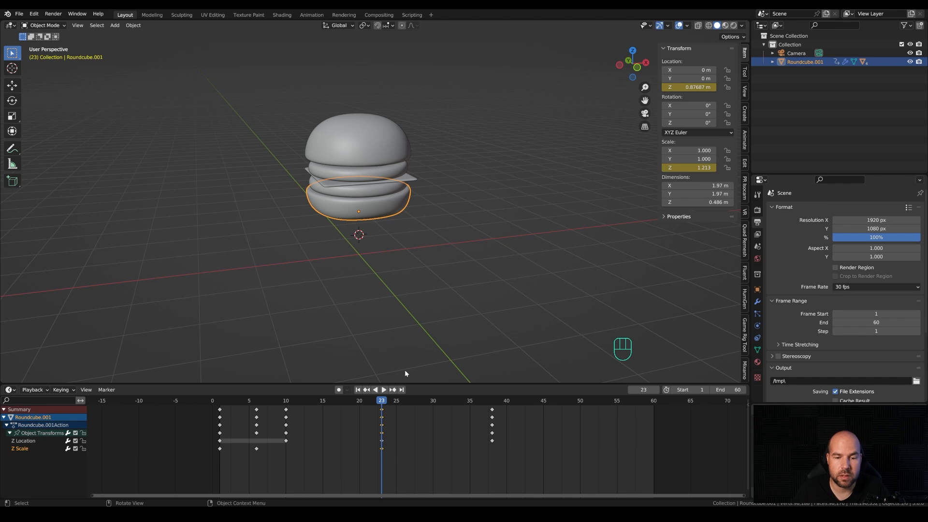
Duplicate the squashed Z Scale keyframe from frame 6 to frame 38 for the landing.
drag(384, 402, 493, 405)
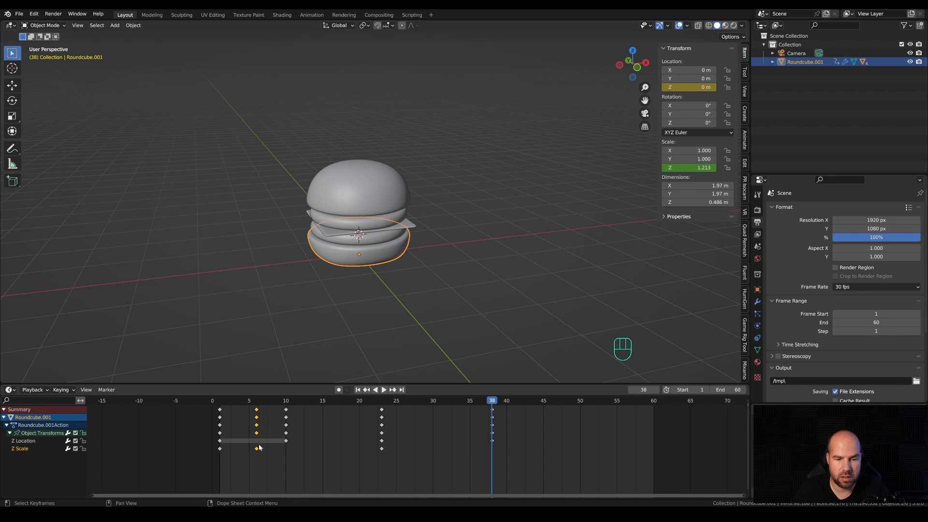
key(shift+d)
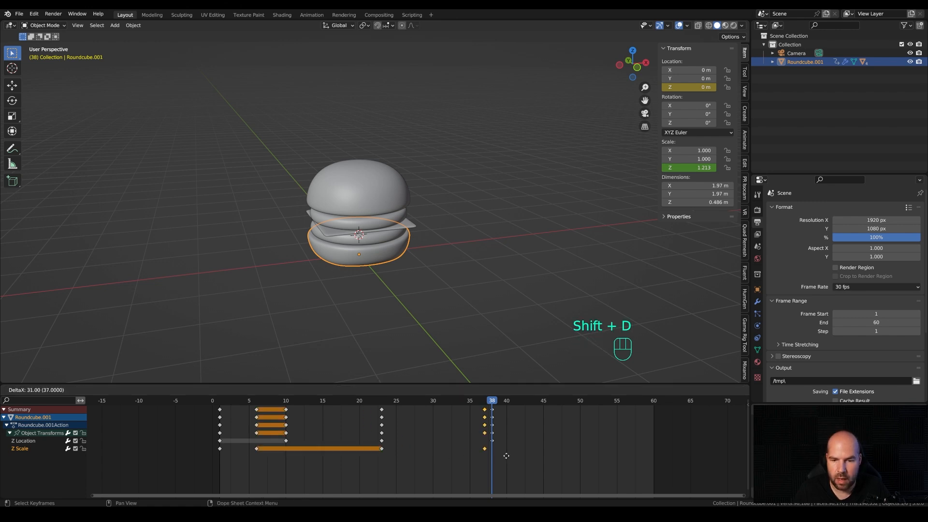
click(510, 455)
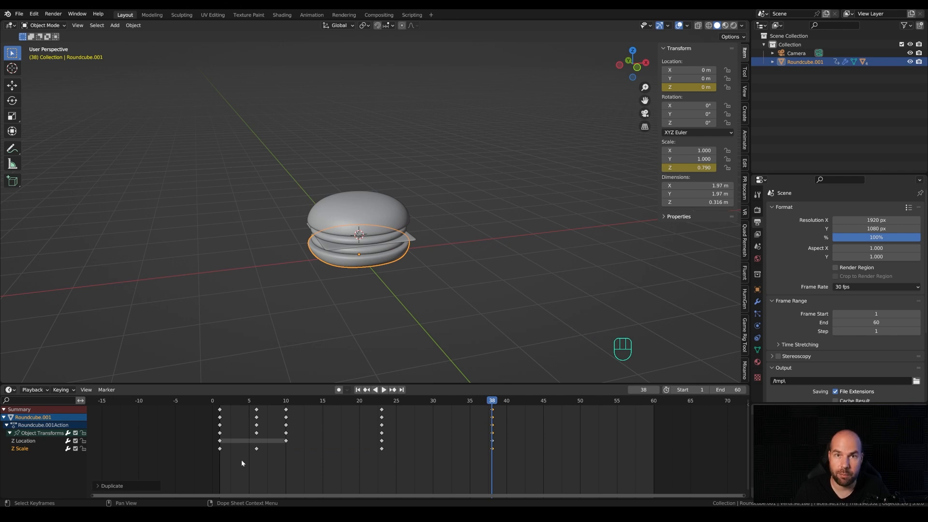
Duplicate the frame 1 Z Scale keyframe to frame 55 and play the animation back from the start.
click(219, 451)
key(shift+d)
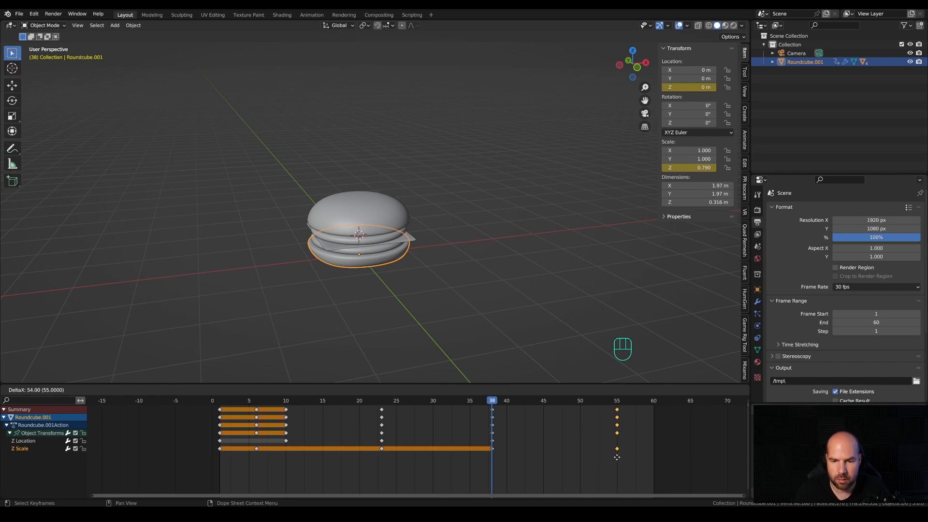
click(617, 457)
key(space)
drag(613, 414, 218, 414)
key(space)
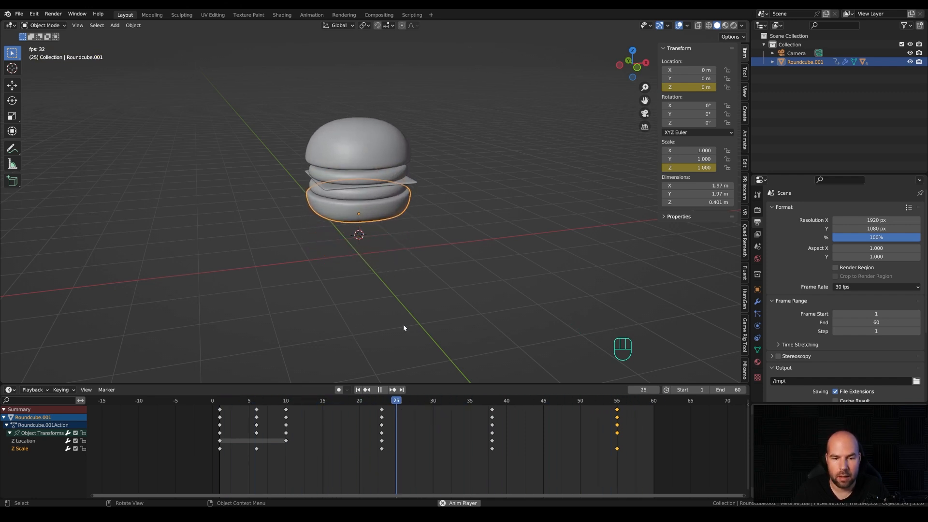
key(space)
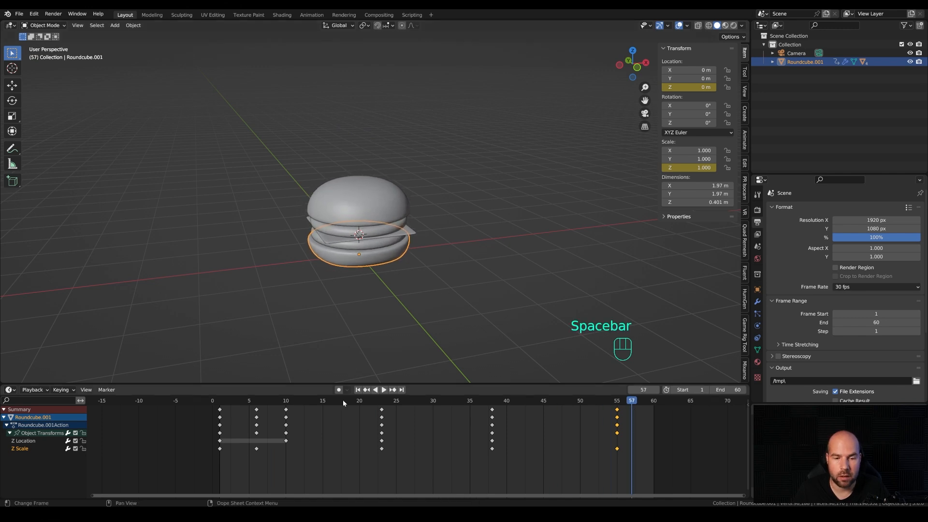
Enlarge the timeline area, switch it to the Graph Editor, and frame all of the bottom bun's animation curves.
drag(318, 385, 311, 284)
key(ctrl+Tab)
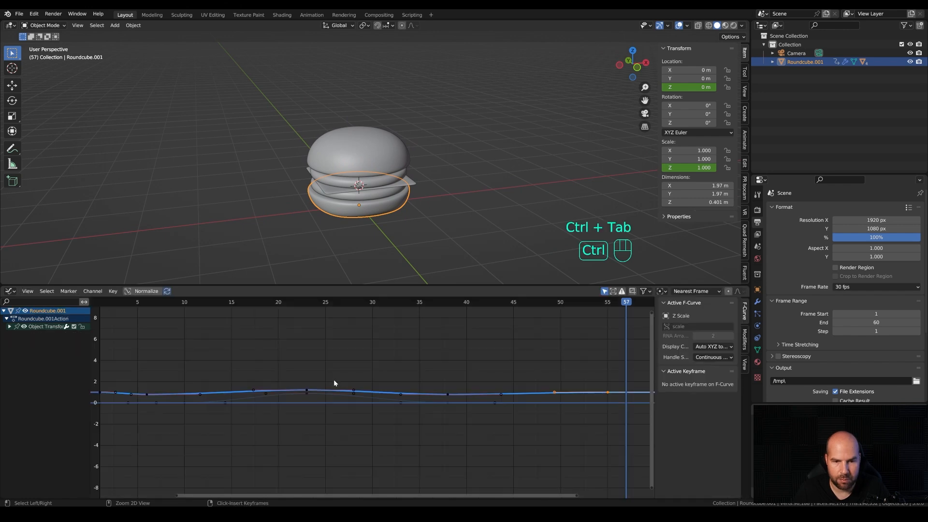
middle_drag(242, 359, 275, 350)
click(120, 335)
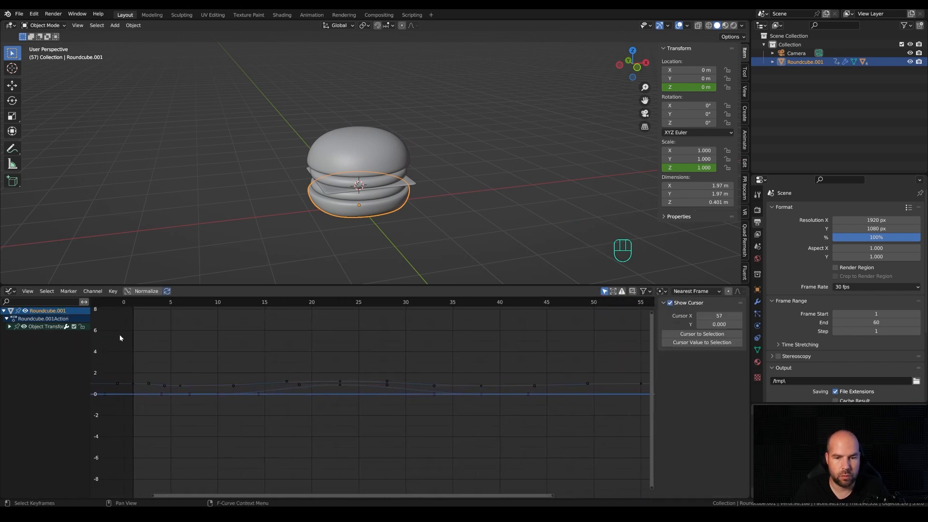
key(a)
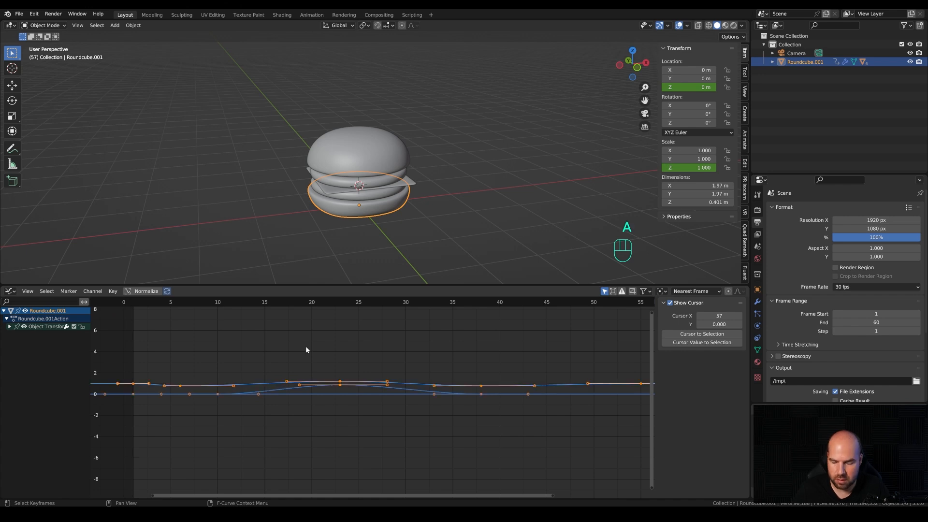
key(KP_Decimal)
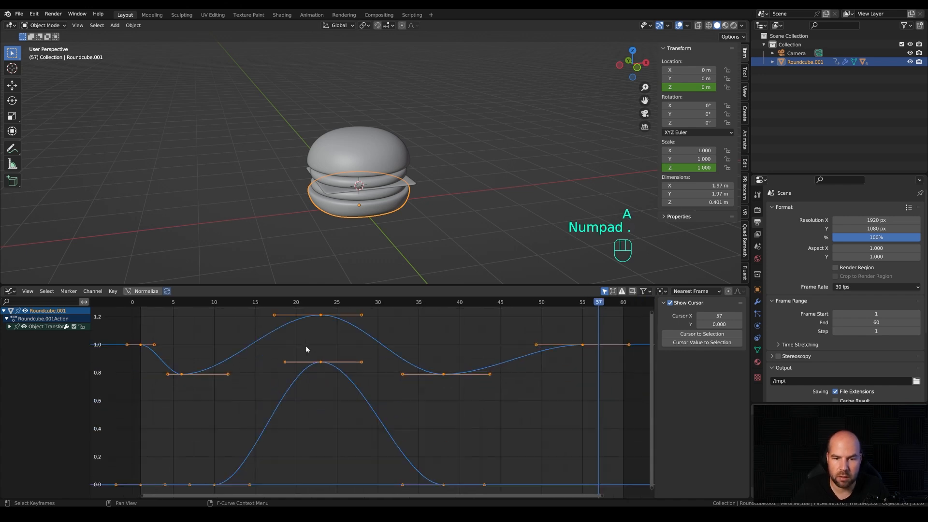
scroll(318, 408, down, 5)
scroll(327, 406, up, 3)
shift+middle_drag(418, 415, 434, 414)
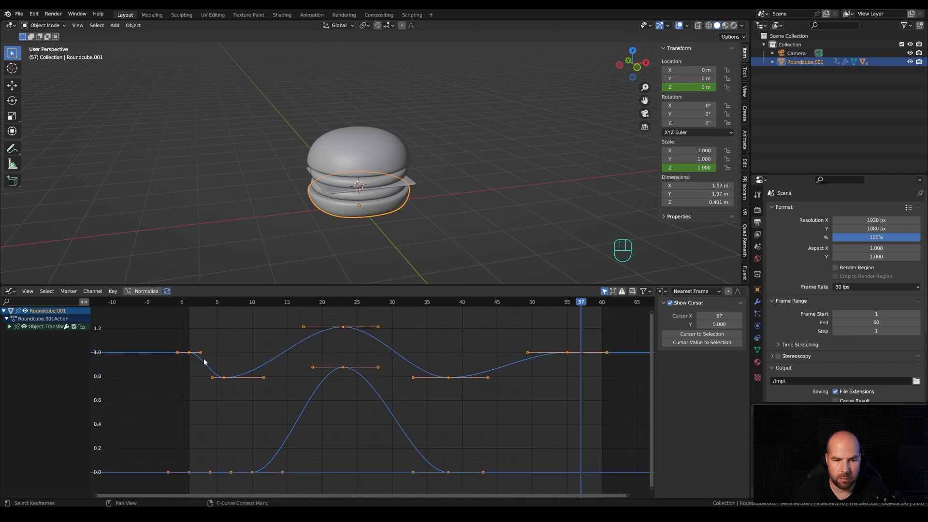
Pull the right handle of the frame 1 Z Scale keyframe down to about 0.849 and preview the faster squash.
click(189, 354)
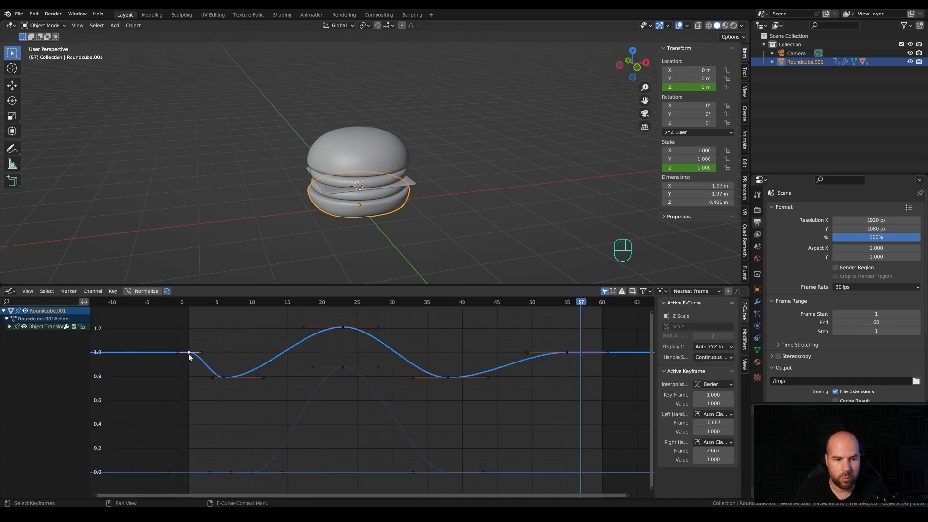
mouse_move(201, 356)
mouse_down()
mouse_move(193, 361)
mouse_move(200, 370)
mouse_up()
click(195, 302)
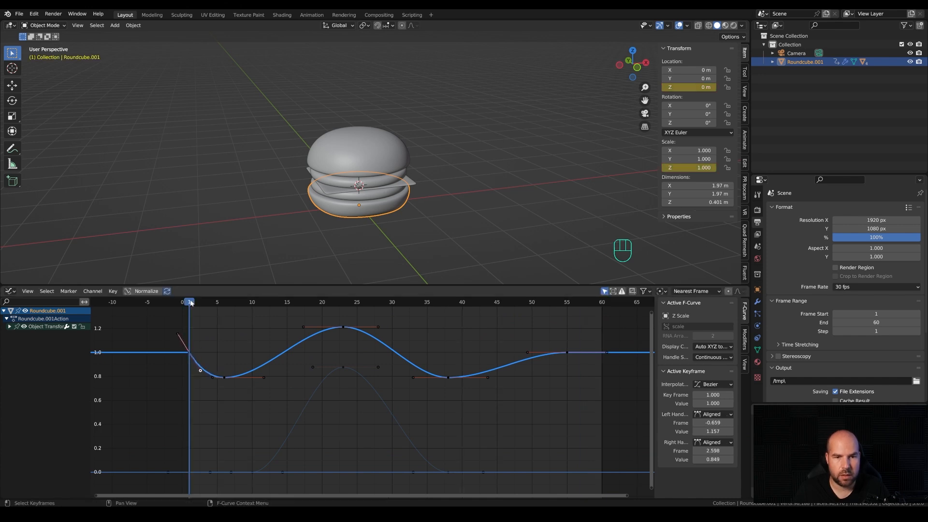
drag(201, 303, 273, 323)
key(space)
key(space)
click(183, 304)
Raise the right handle of the frame 10 Z Location keyframe to about 0.133 m for a faster takeoff.
click(251, 472)
mouse_move(282, 471)
mouse_down()
mouse_move(270, 446)
mouse_move(278, 456)
mouse_up()
middle_drag(266, 484, 276, 442)
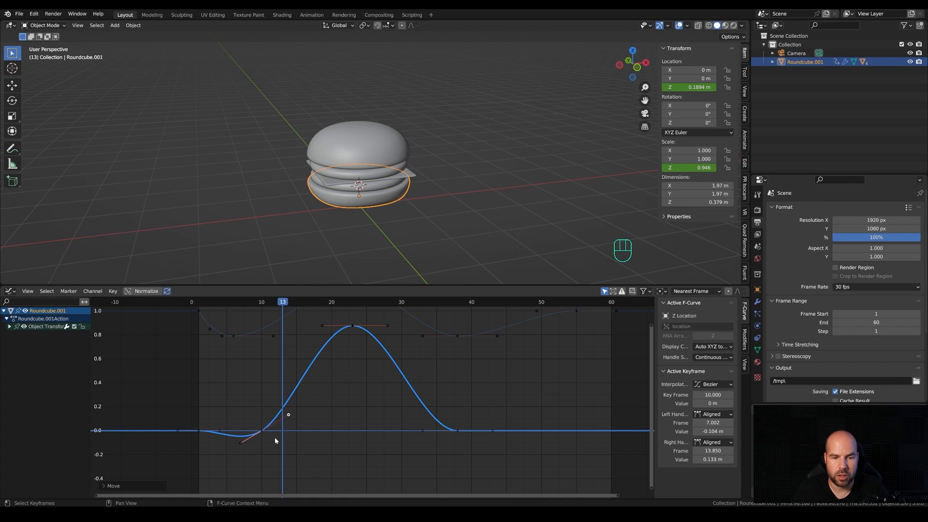
Undo the last handle move and instead raise the frame 10 Z Location keyframe's right handle to about 0.64 m using Free handles.
key(ctrl+z)
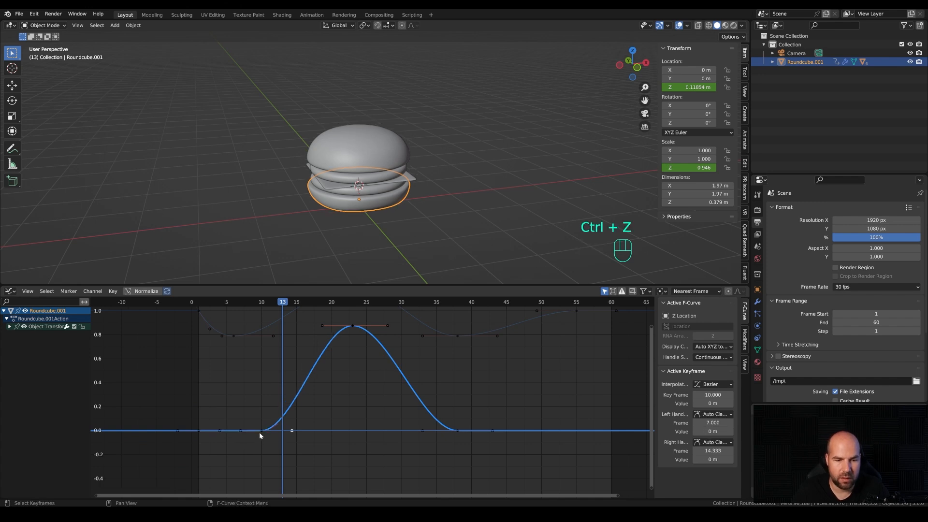
click(262, 430)
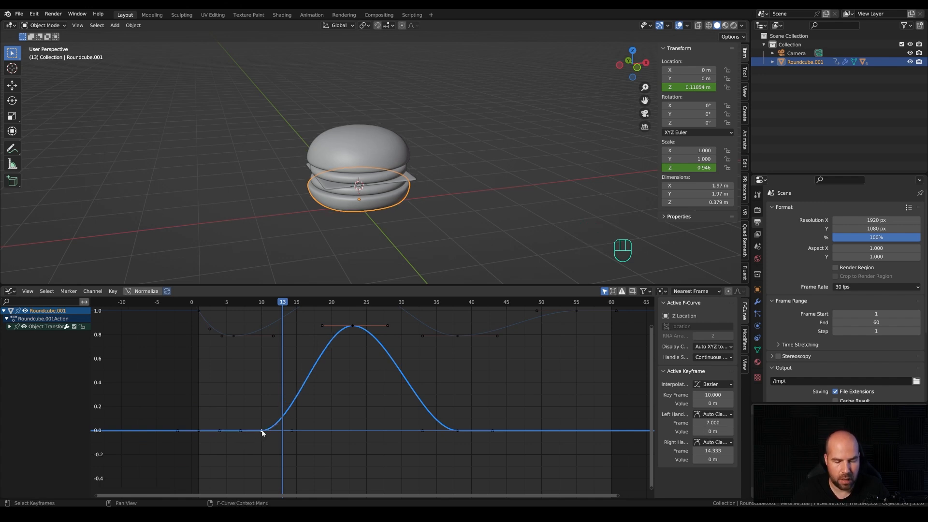
key(v)
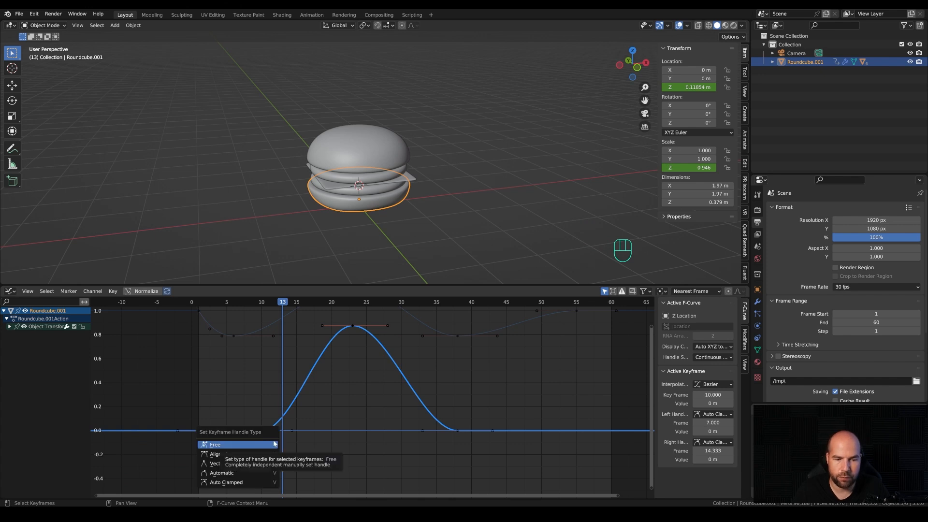
click(231, 445)
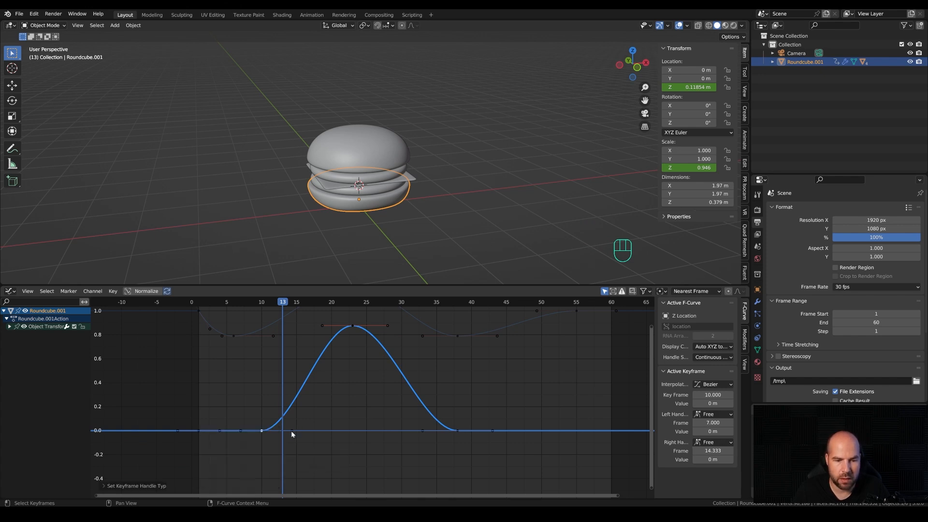
drag(292, 431, 266, 353)
Set the frame 38 Z Location keyframe's handles to Free and raise the left one to about 0.64 m, near frame 37.5.
click(459, 429)
key(v)
click(460, 431)
drag(425, 428, 456, 352)
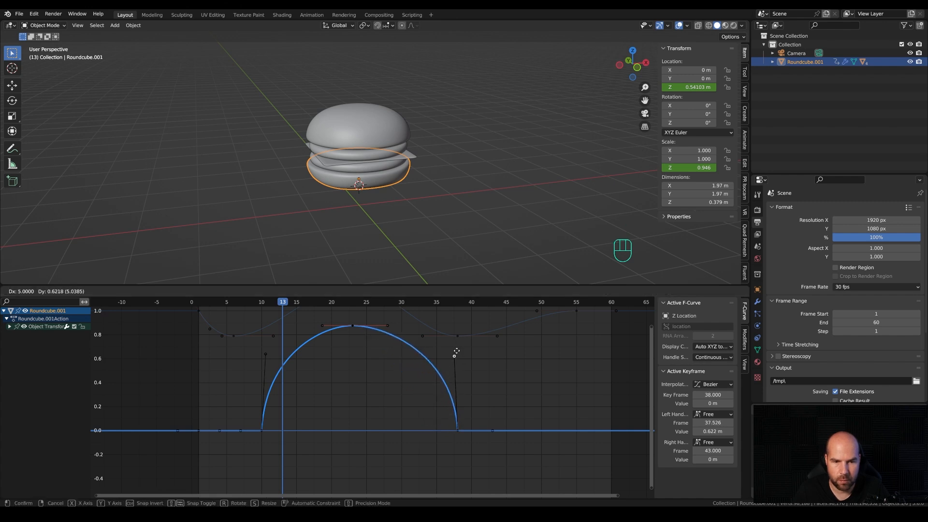
click(456, 353)
Play the animation from frame 1 to check the rounder jump arc.
shift+middle_drag(400, 367, 390, 423)
click(355, 379)
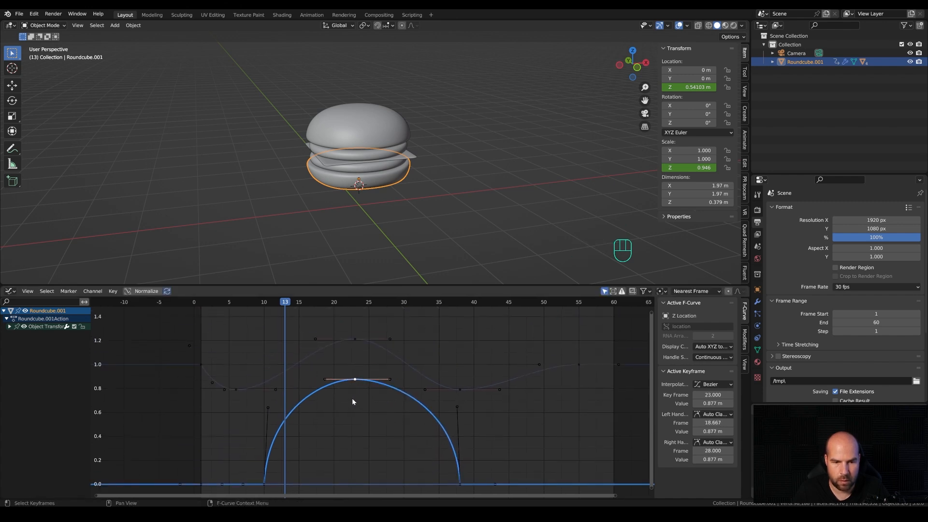
drag(285, 304, 242, 339)
key(space)
key(space)
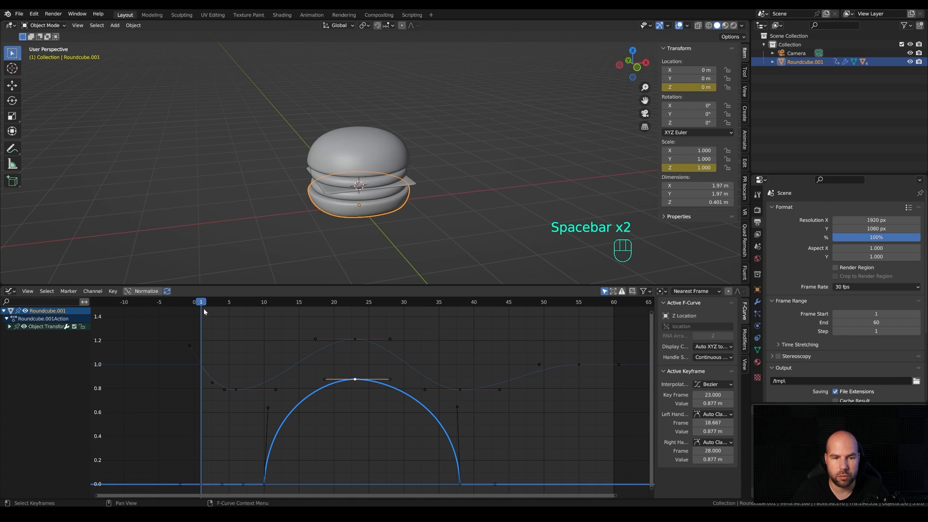
key(space)
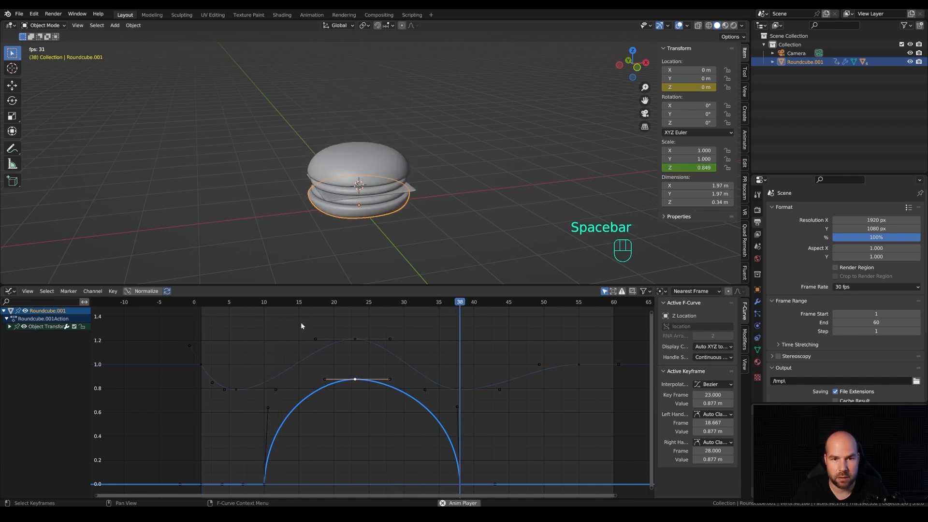
key(space)
Lengthen both handles of the frame 23 Z Scale keyframe, left to about frame 13.6 and right to about frame 32.
drag(360, 305, 355, 306)
click(356, 340)
drag(314, 340, 289, 340)
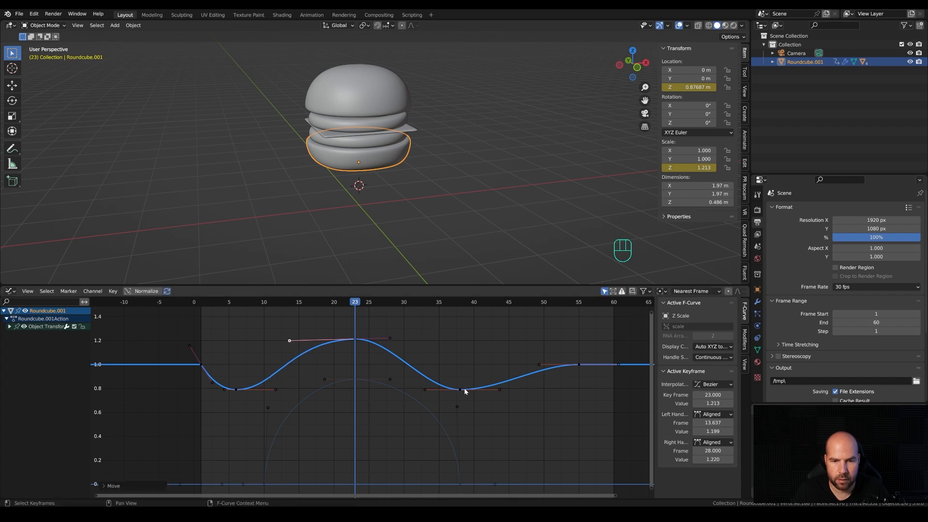
drag(389, 337, 415, 338)
Move the landing squash's Z Scale keyframe to frame 40 at a value of about 0.804.
click(461, 391)
key(g)
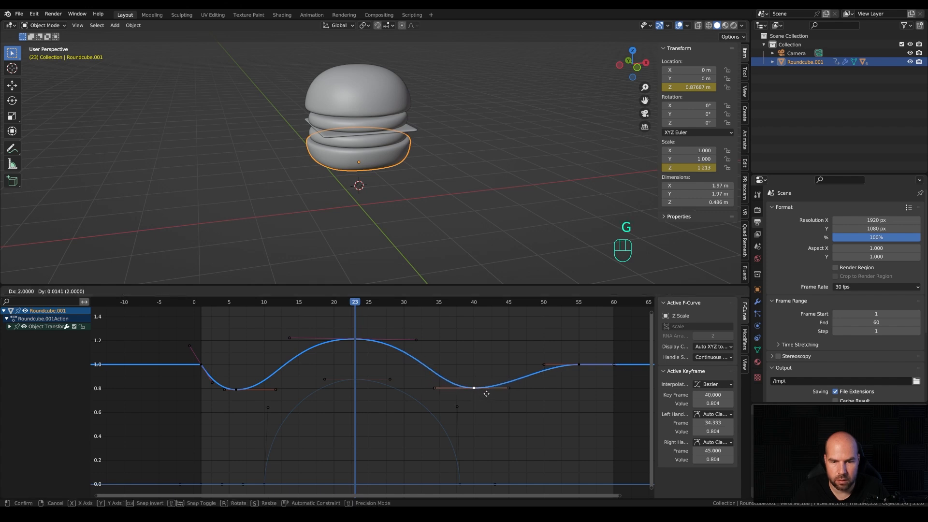
click(486, 395)
drag(358, 303, 382, 331)
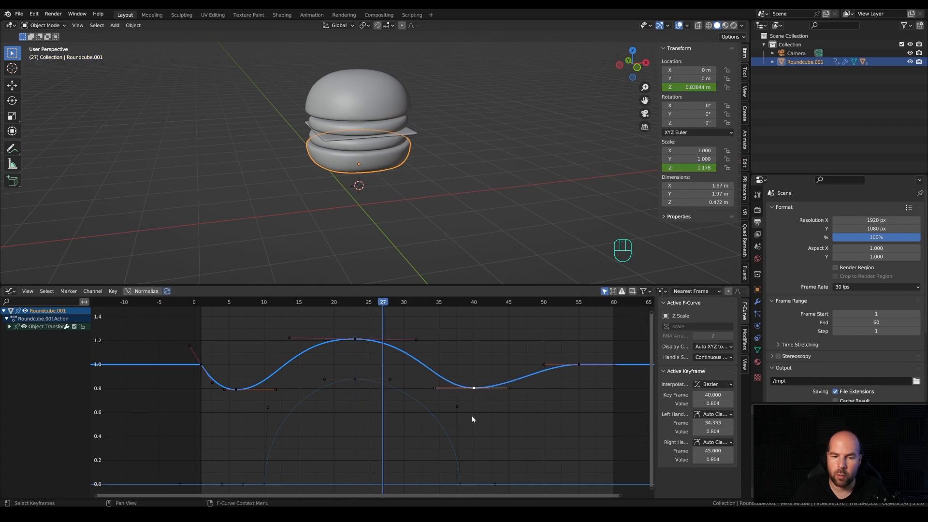
Set the interpolation of the frame 40 Z Scale keyframe to Bounce.
click(482, 400)
click(477, 390)
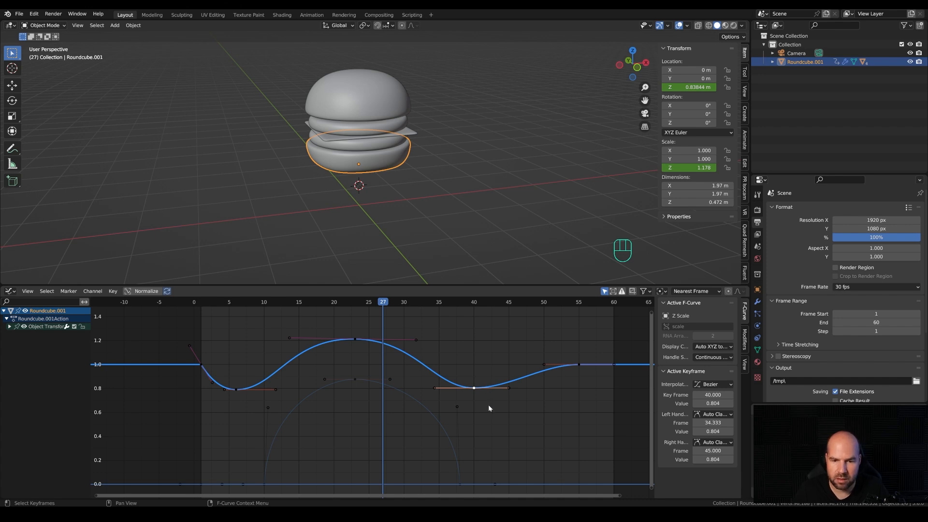
key(t)
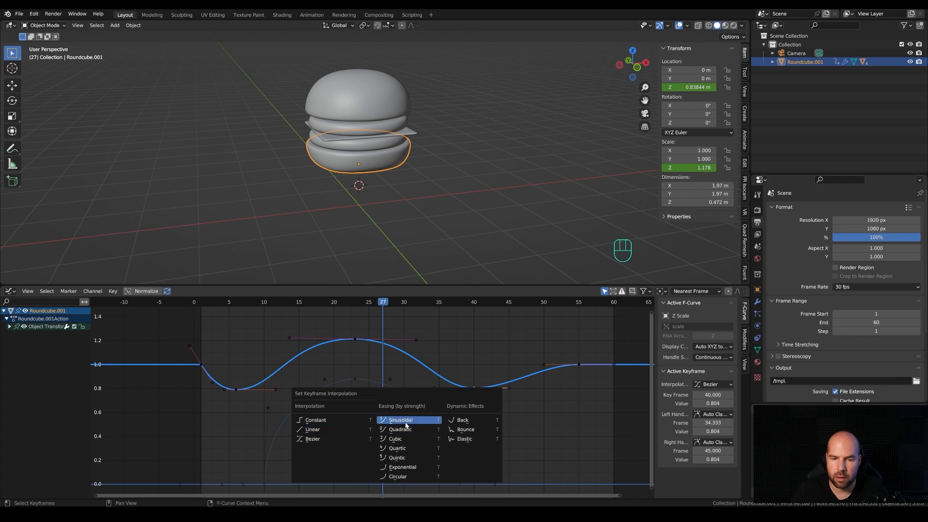
click(473, 431)
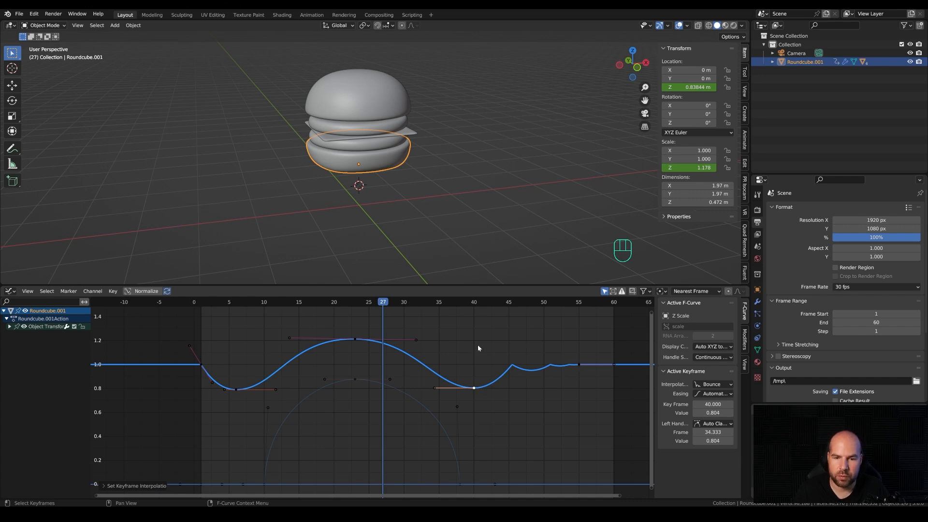
Play the landing section repeatedly to check how the burger bounces after touching down.
click(471, 302)
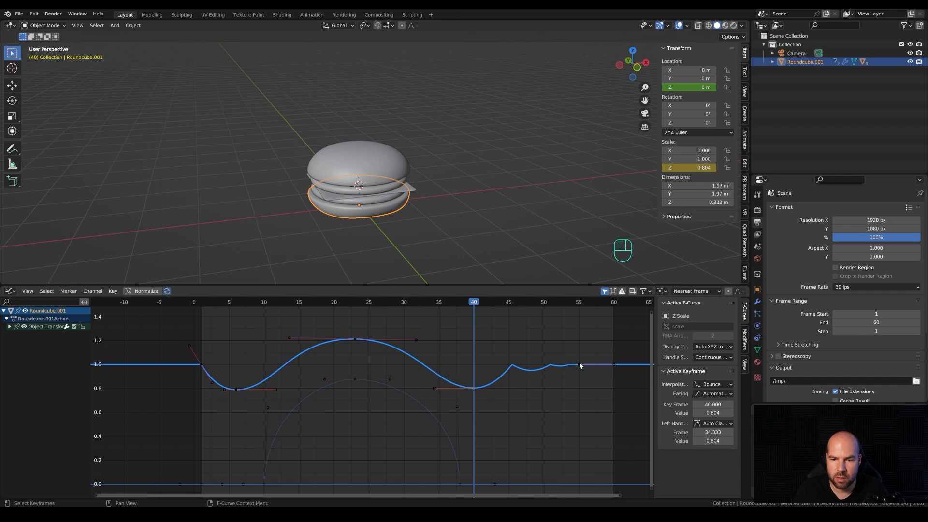
drag(471, 303, 432, 314)
key(space)
key(space)
drag(493, 302, 447, 305)
key(space)
key(space)
Shift the bouncing Z Scale landing keyframe along the time axis to frame 37.
click(473, 389)
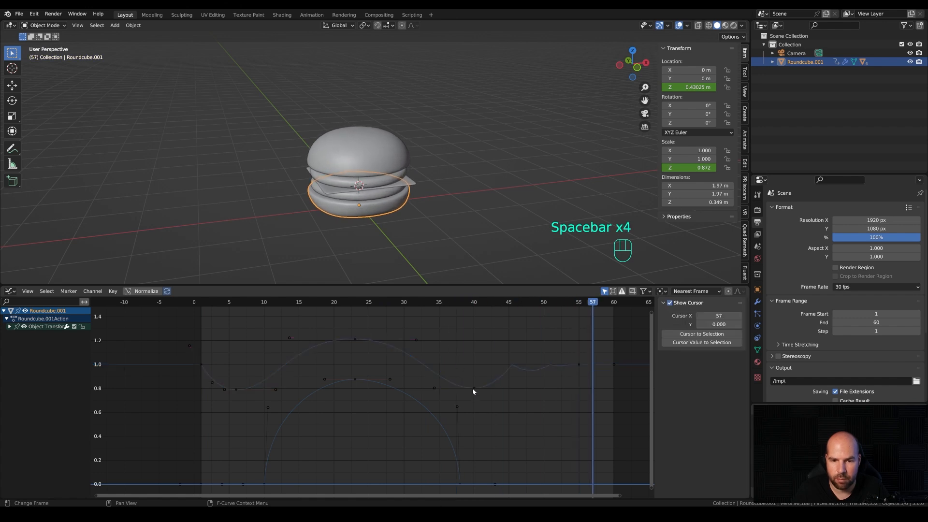
click(472, 389)
key(g)
key(x)
click(449, 394)
Raise the left handle of the frame 37 Z Scale keyframe to about 0.965 near frame 34.1 and preview the landing.
click(419, 398)
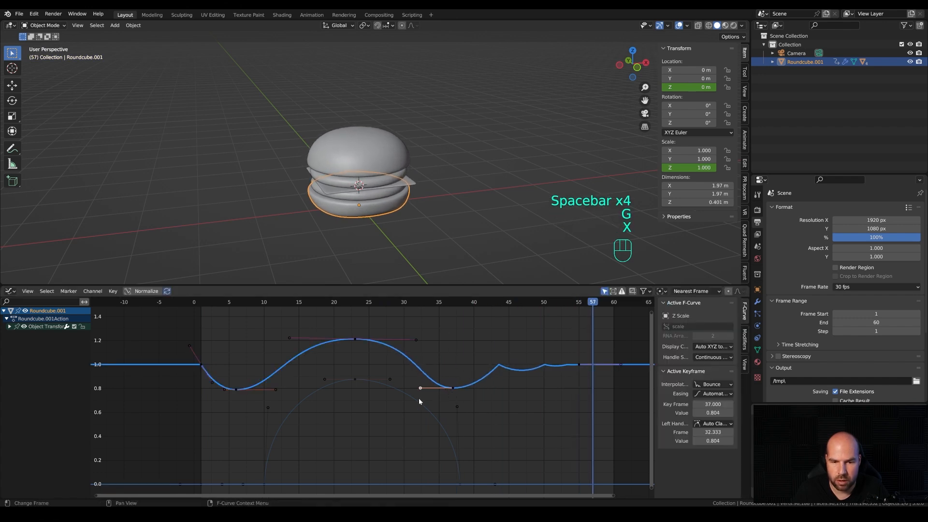
key(g)
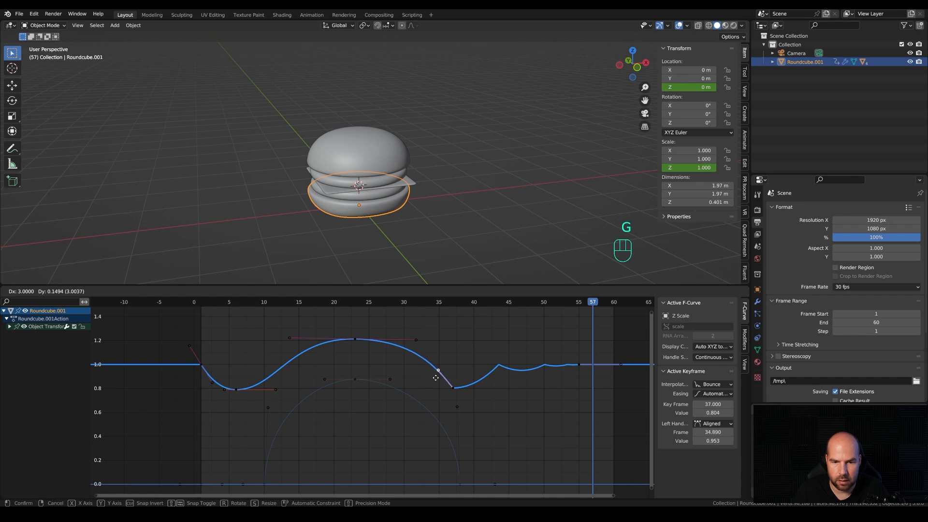
click(430, 376)
key(space)
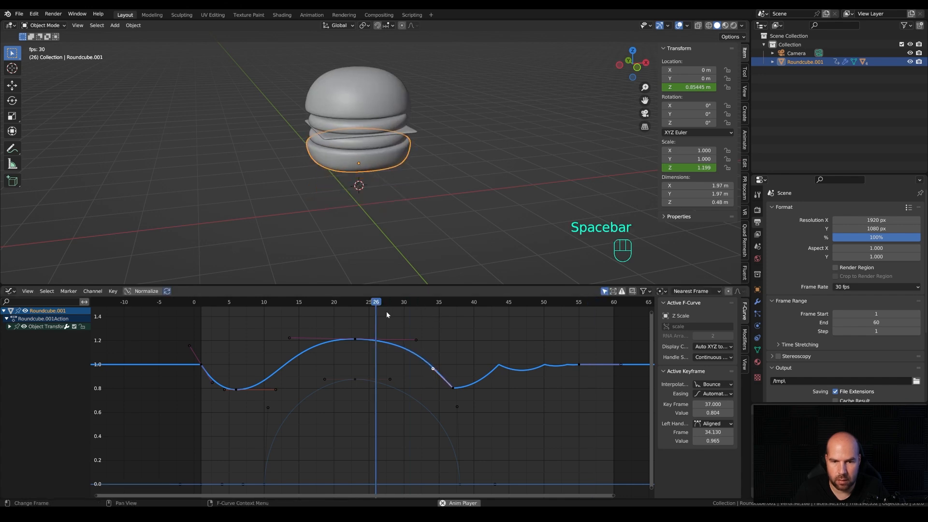
key(space)
Level the Z Scale peak's right handle and move the peak keyframes to frame 24, with Z Scale at about 1.205.
click(355, 302)
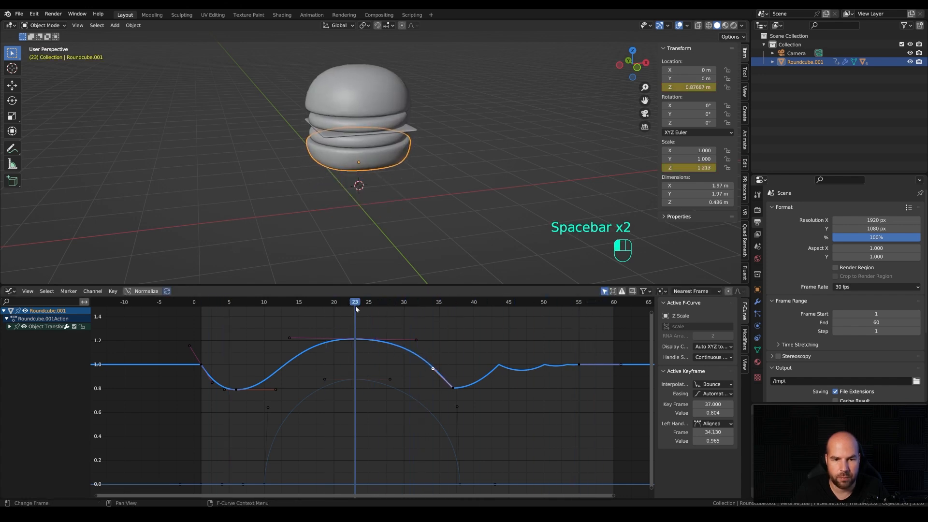
key(g)
right_click(413, 337)
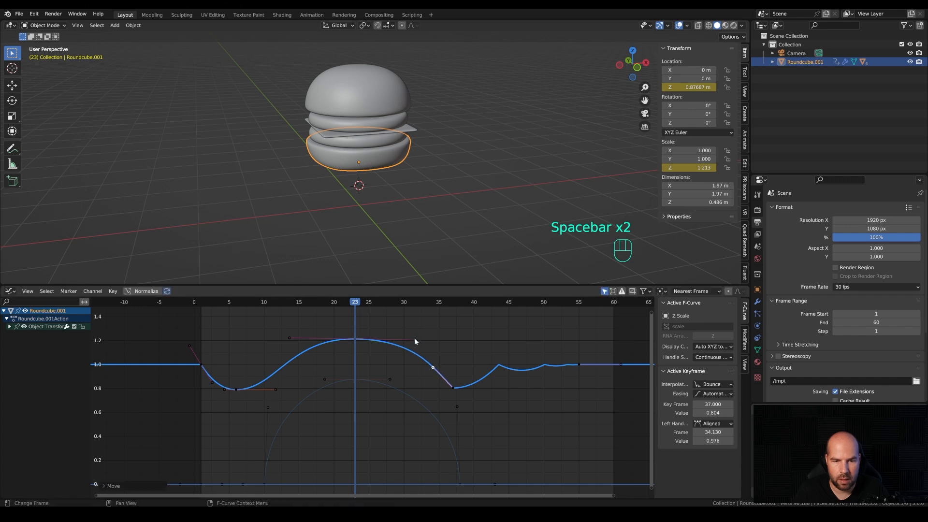
click(416, 339)
key(g)
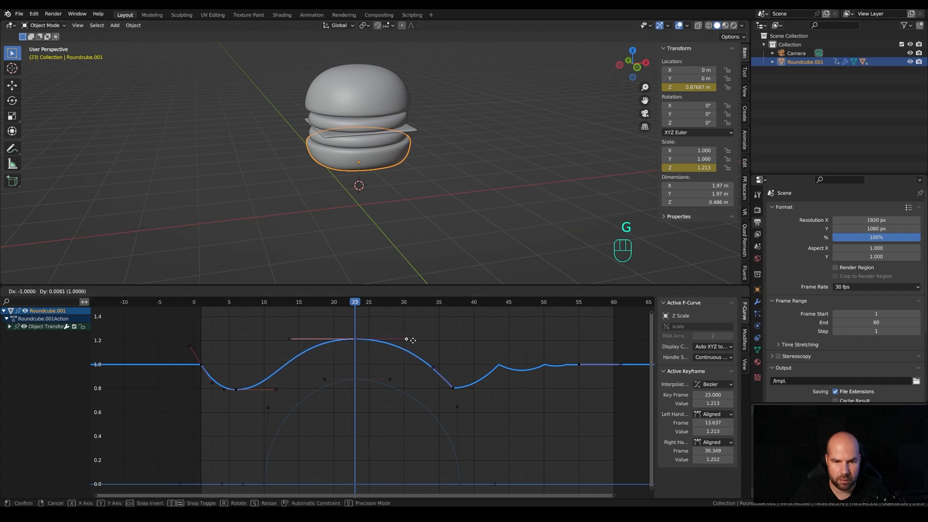
scroll(367, 392, down, 4)
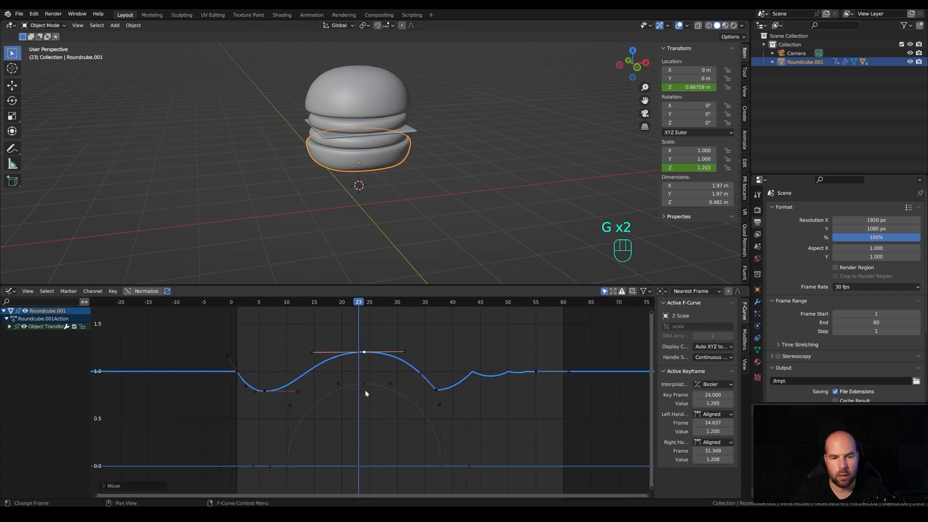
Select all keyframes to compare the location and scale curves, and play the whole animation back.
key(a)
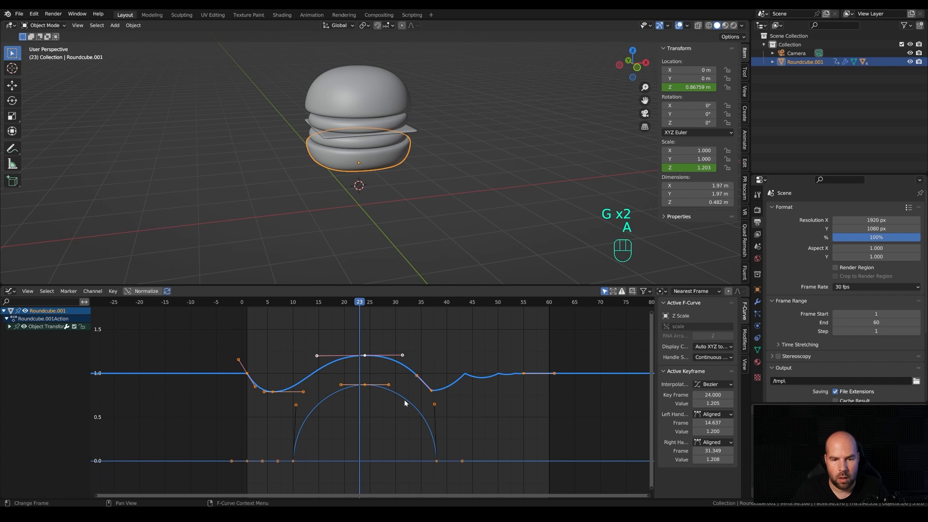
shift+middle_drag(391, 413, 337, 392)
scroll(357, 410, up, 1)
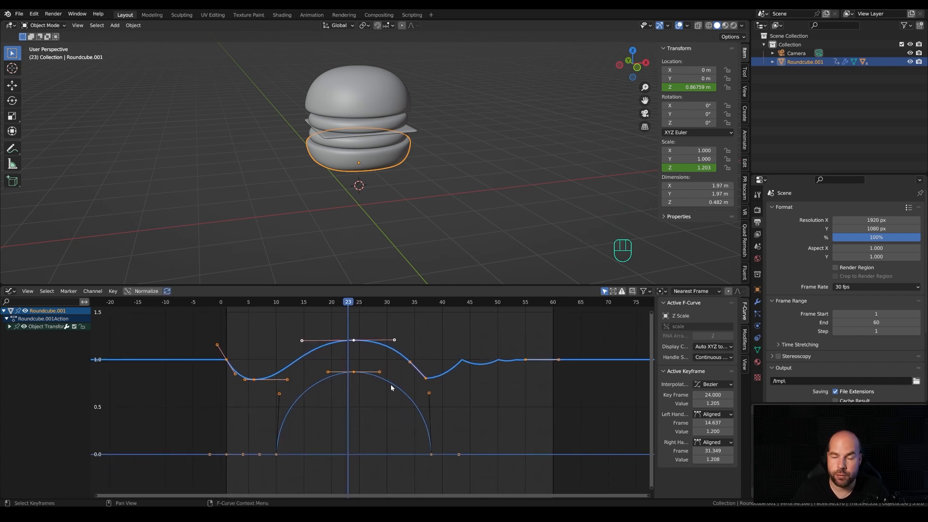
scroll(407, 378, up, 1)
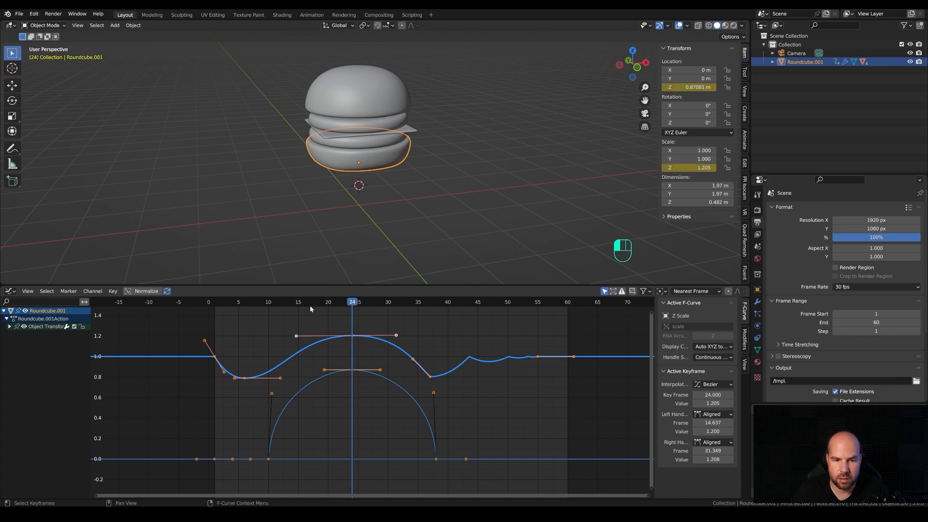
key(shift+Left)
key(space)
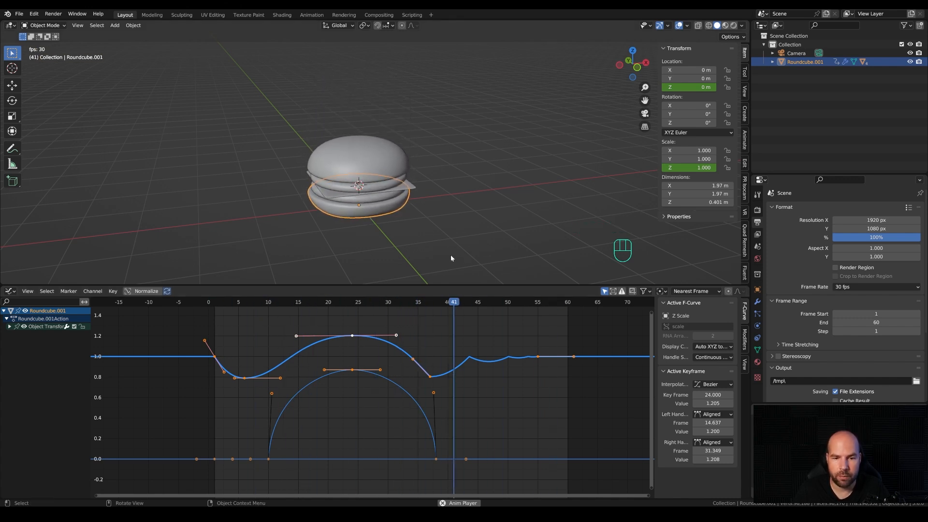
key(space)
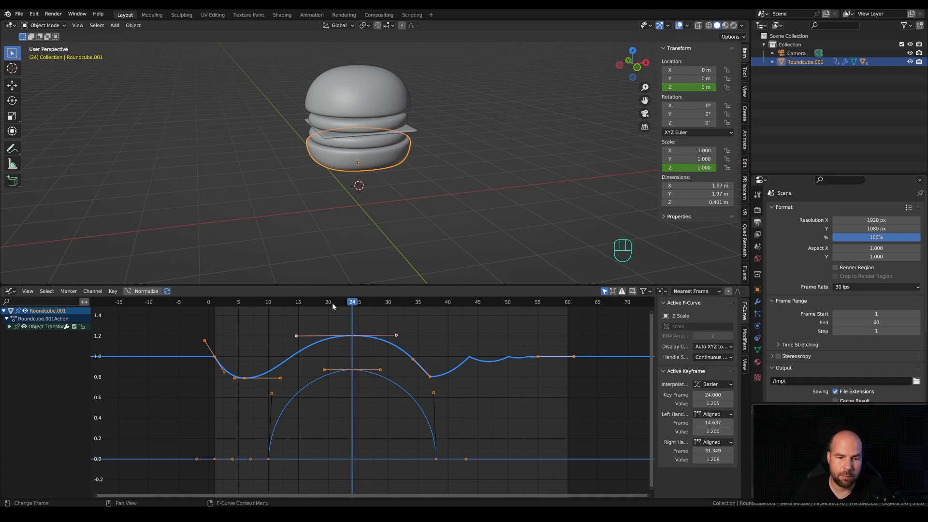
mouse_move(327, 305)
mouse_down()
mouse_move(232, 306)
mouse_move(311, 312)
mouse_up()
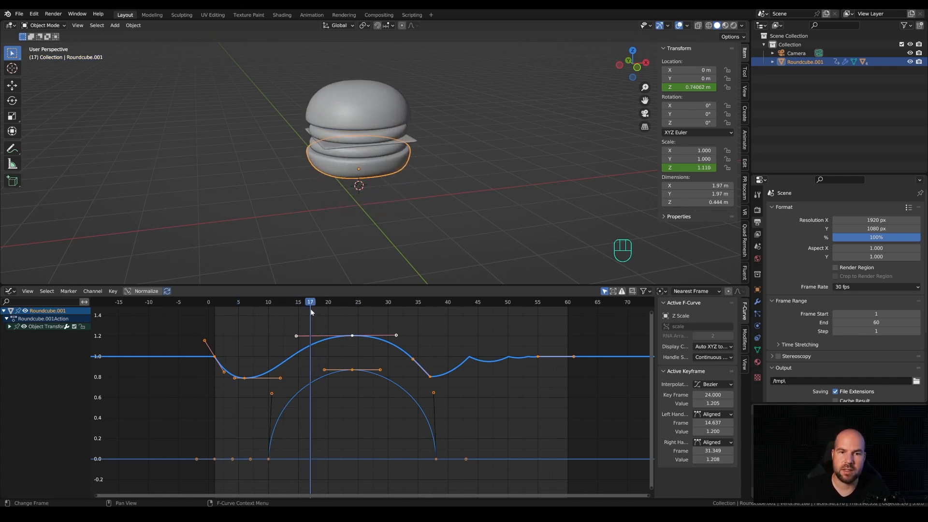
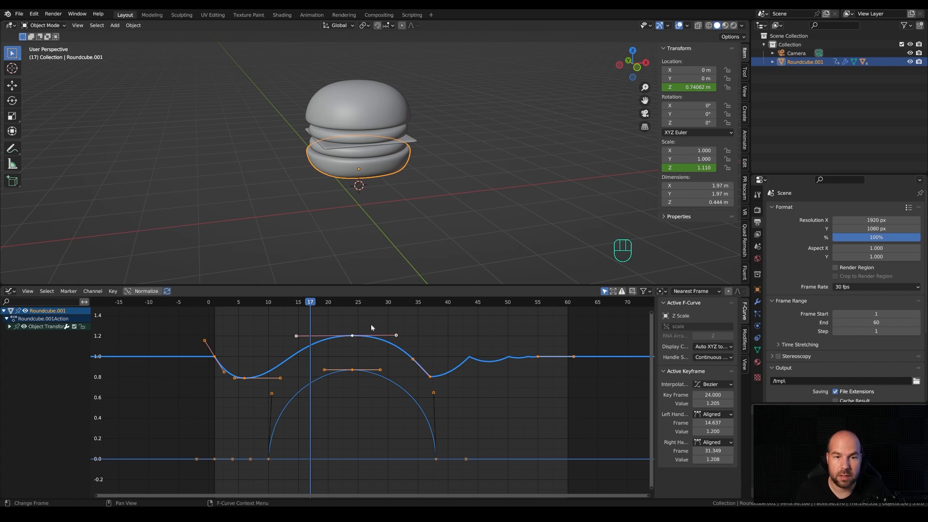
Return to frame 1, hide the Z Scale curve, and copy all of the bottom bun's Z Location keyframes.
drag(309, 310, 214, 307)
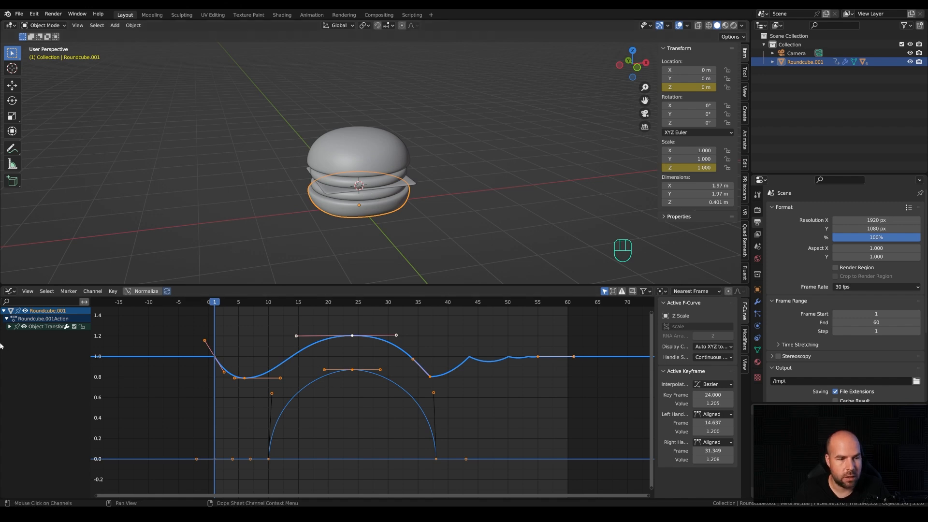
click(10, 327)
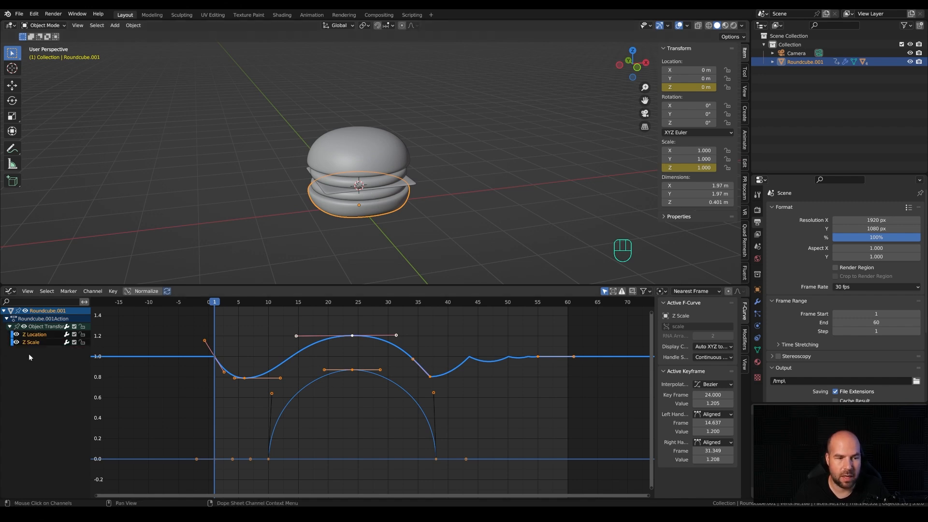
click(16, 343)
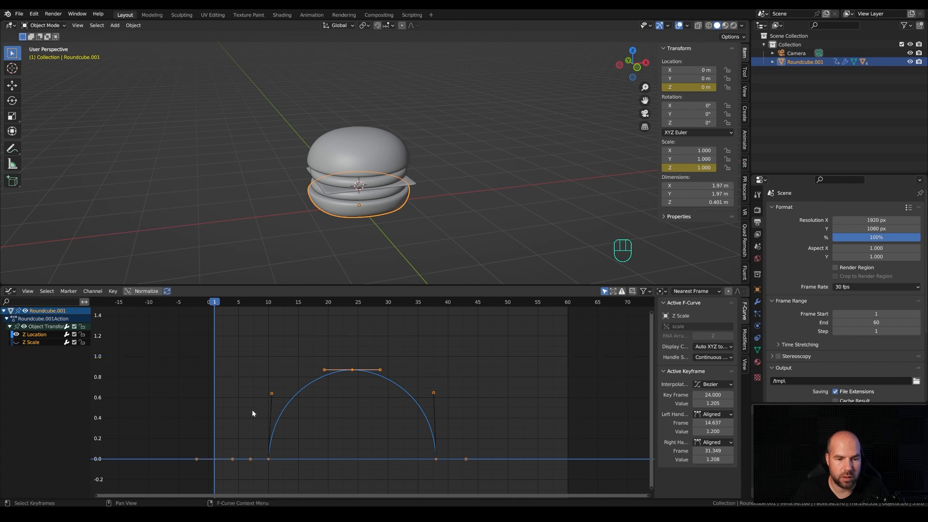
drag(152, 338, 536, 479)
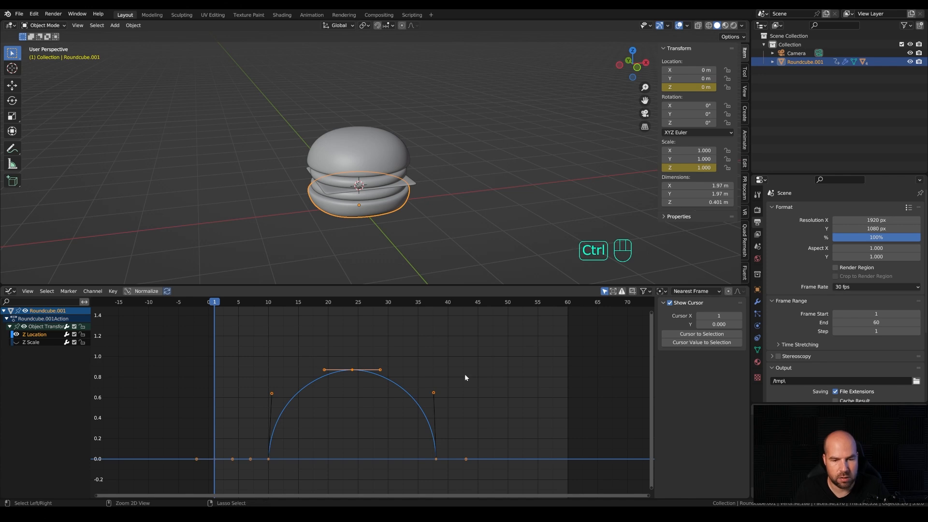
key(ctrl+c)
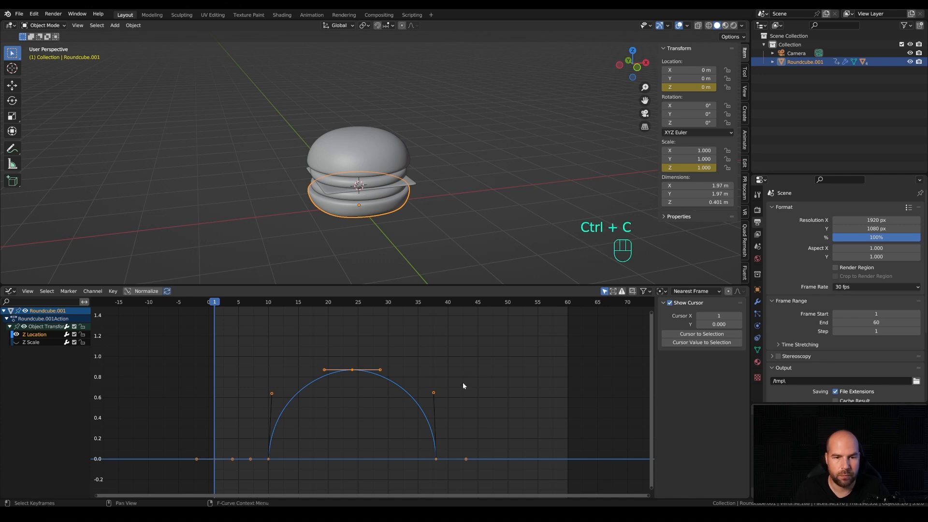
Insert a single Z Location keyframe on the layer directly above the bottom bun at frame 1, and paste the copied keyframes.
click(366, 198)
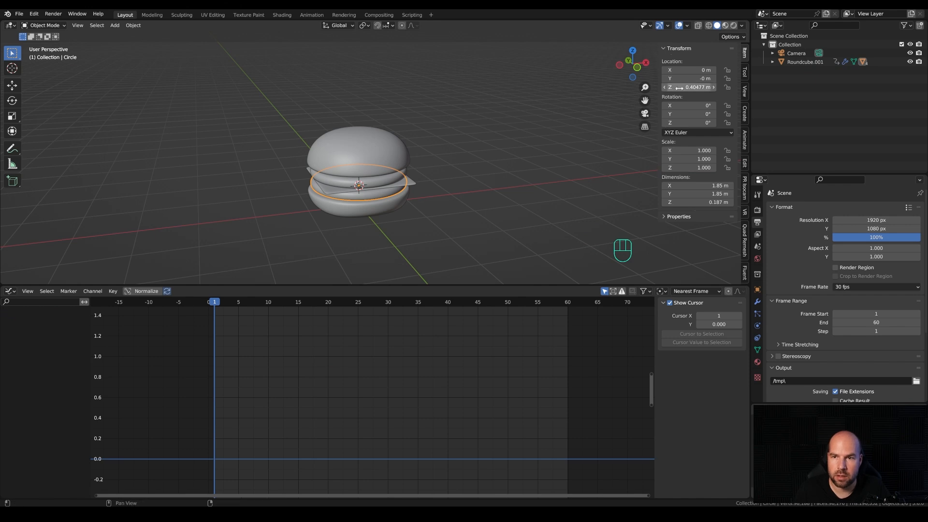
right_click(695, 87)
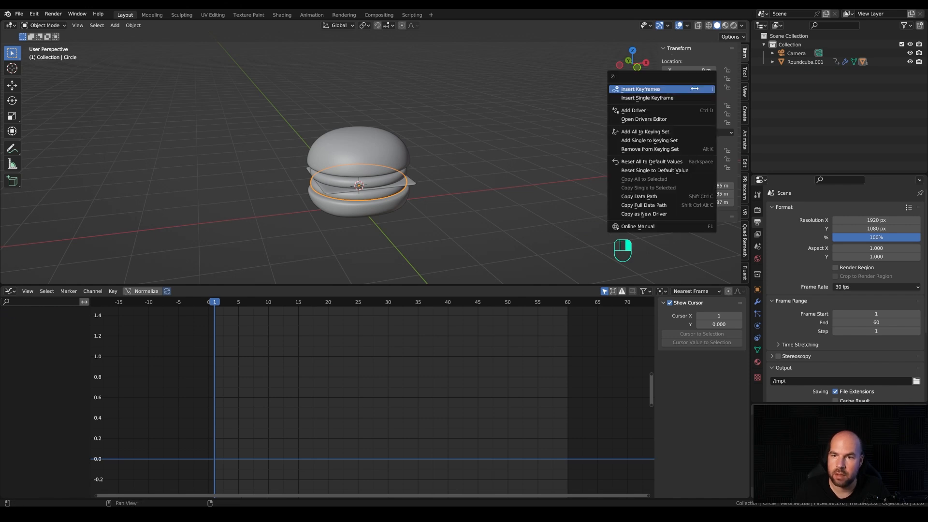
click(660, 98)
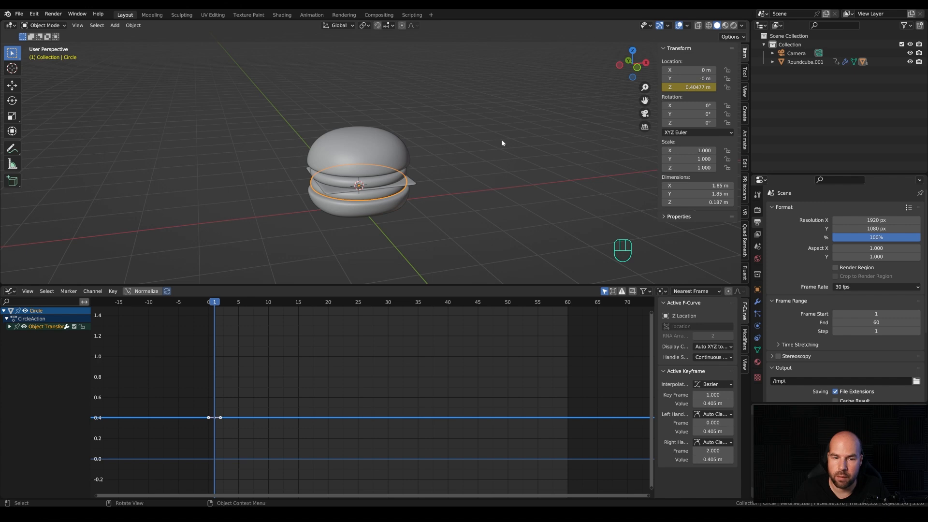
key(ctrl+v)
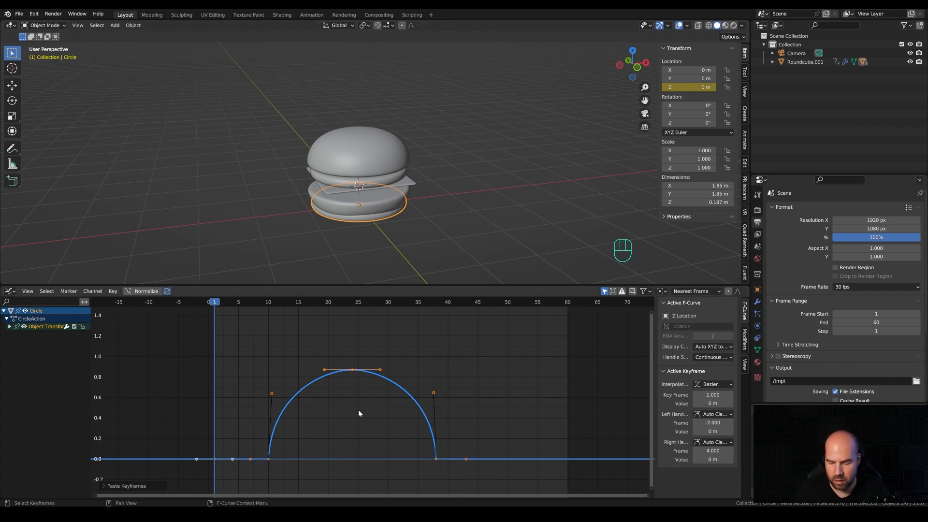
In front view, raise all of the layer's pasted Z Location keyframes so it sits on the bottom bun at about 0.406 m.
key(KP_1)
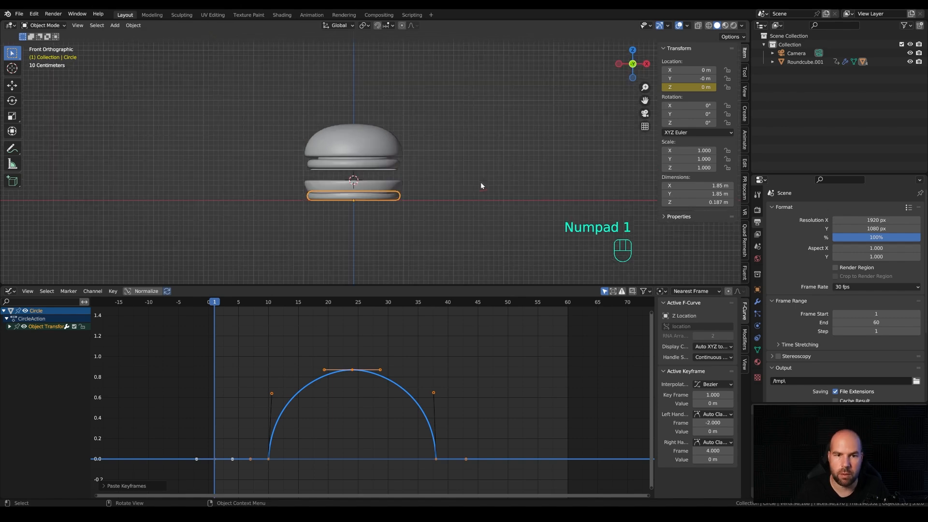
scroll(379, 213, up, 5)
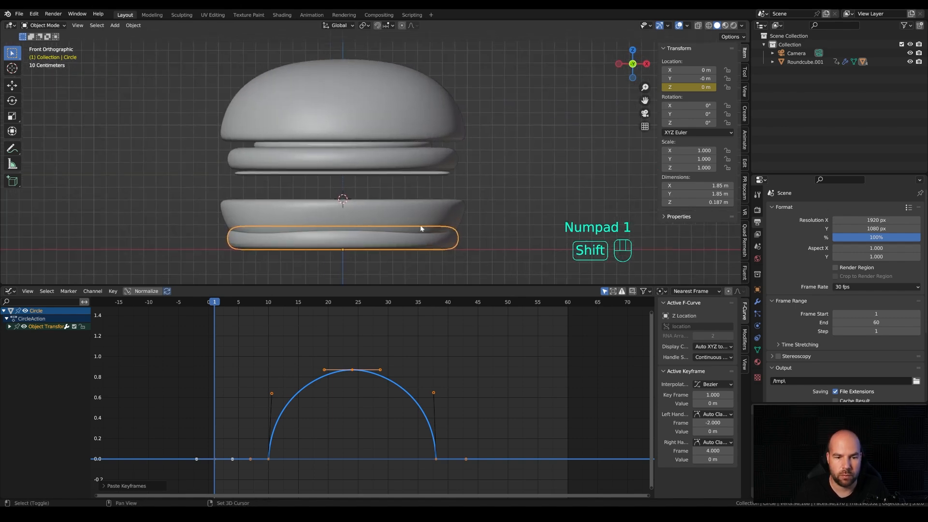
key(g)
key(y)
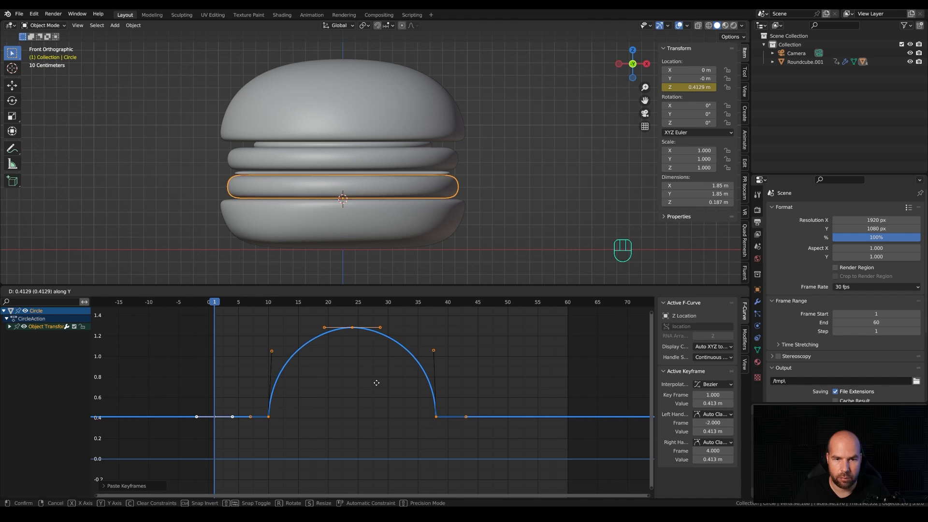
click(373, 387)
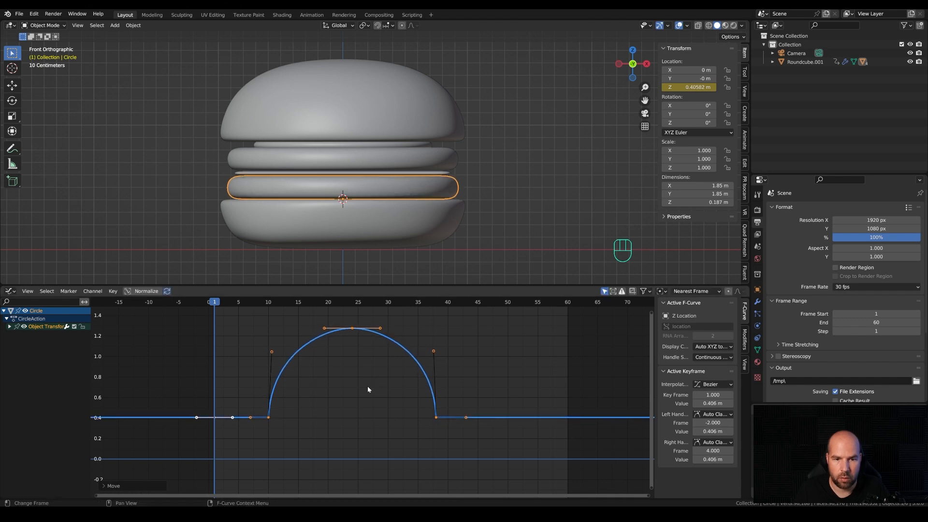
Go to frame 24 to check the layer's height at the peak of the jump.
scroll(374, 386, down, 2)
drag(262, 303, 357, 304)
scroll(419, 145, down, 5)
Try lowering only the layer's frame 24 Z Location keyframe to about 0.571 m.
click(358, 347)
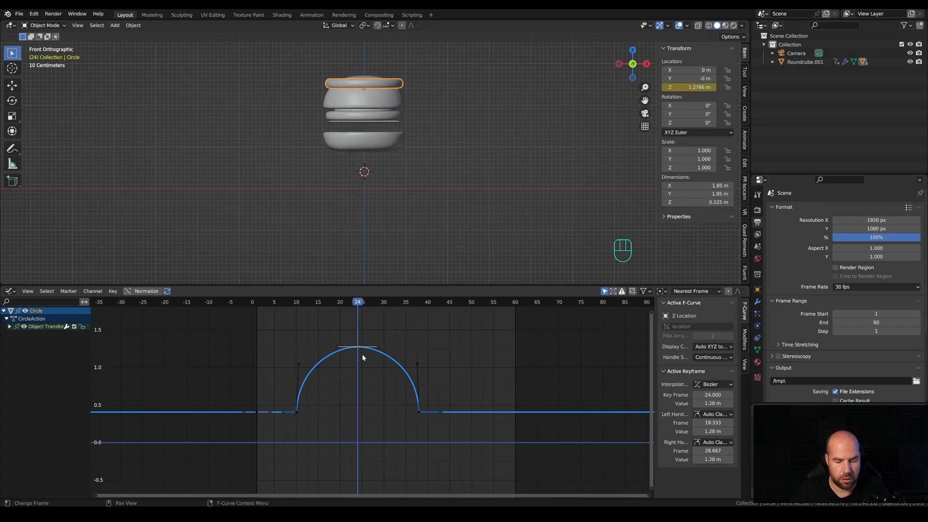
key(g)
key(y)
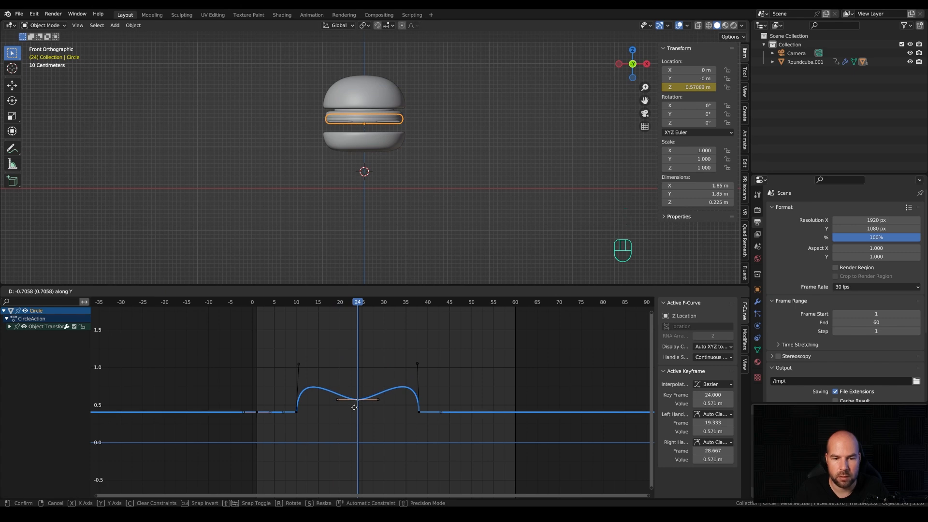
click(355, 407)
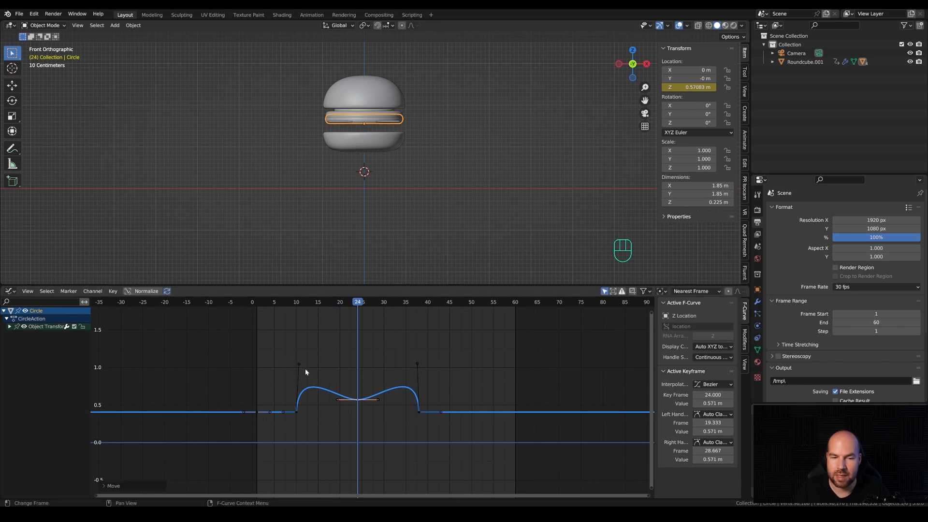
key(ctrl+z)
Lower the layer's Z Location peak together with the takeoff and landing handles, bringing the peak to about 0.743 m.
drag(251, 336, 466, 369)
scroll(421, 364, up, 3)
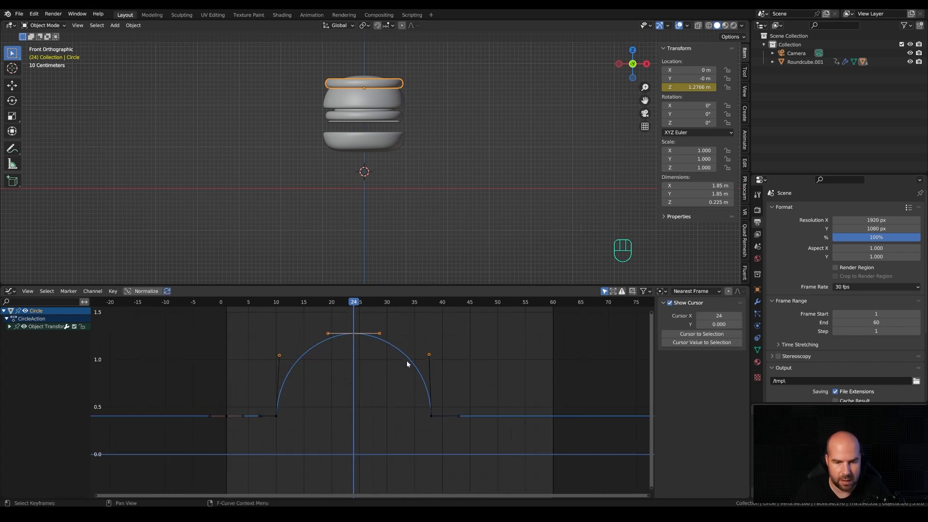
key(g)
key(y)
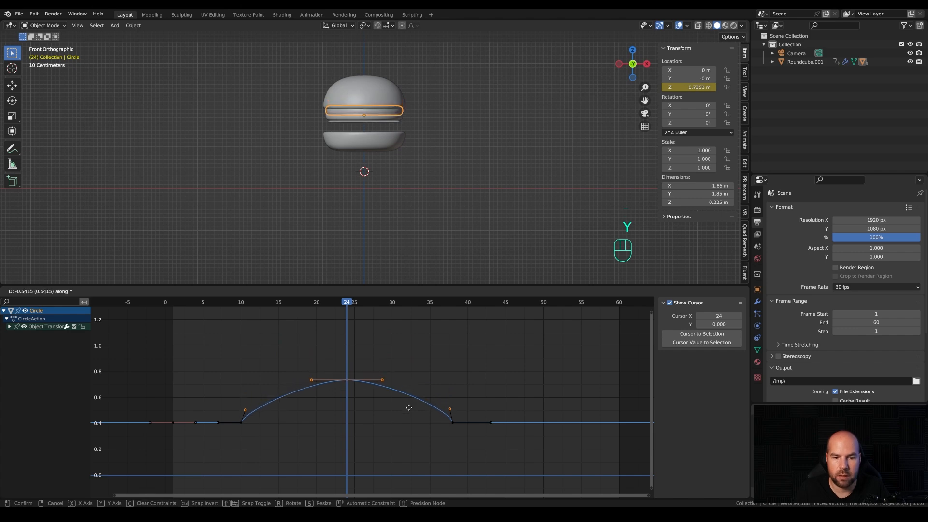
click(384, 399)
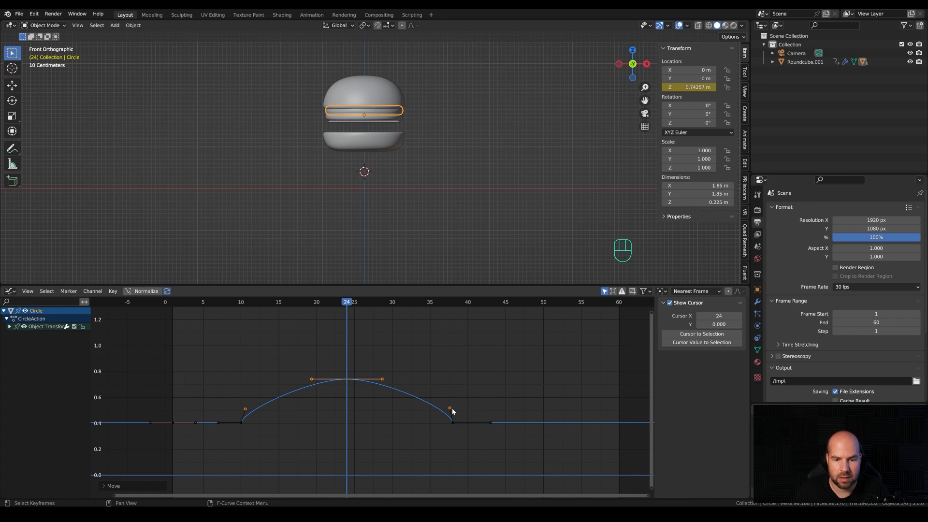
Lower the frame 24 Z Location keyframe alone to about 0.535 m.
click(346, 379)
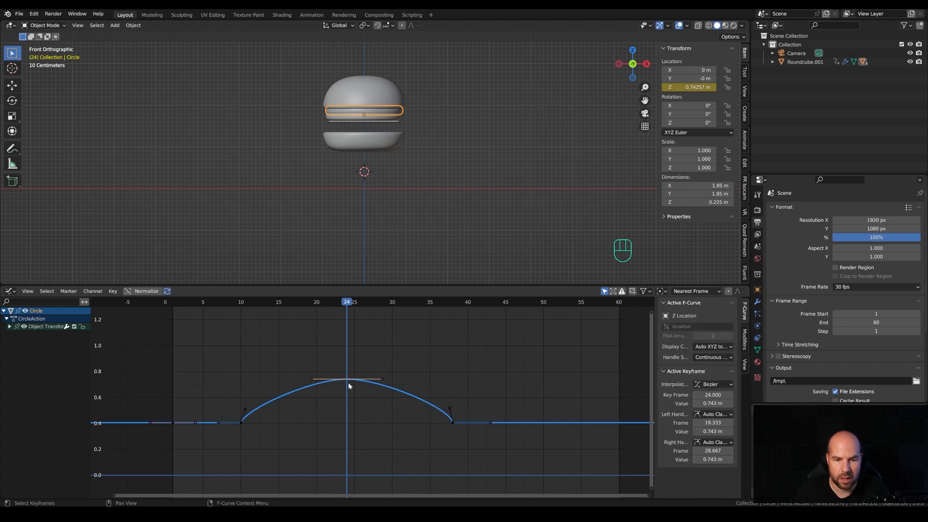
key(g)
key(y)
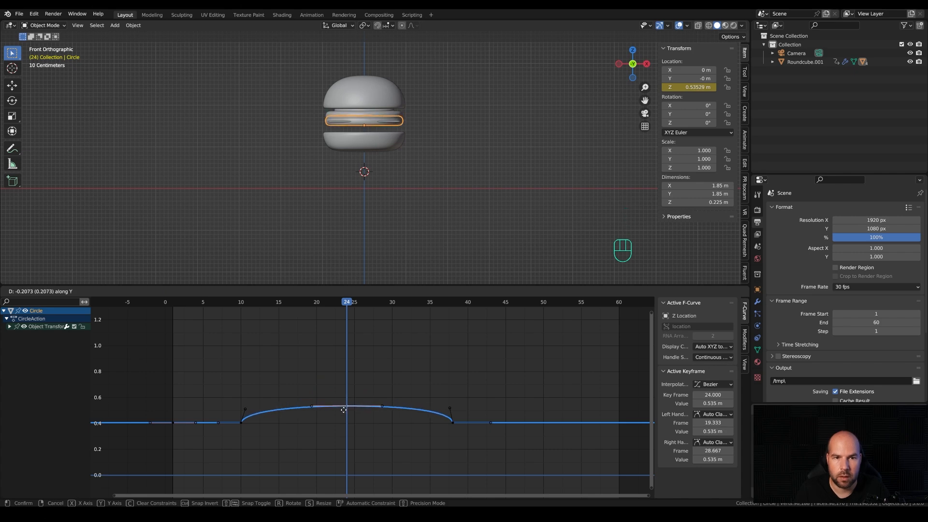
click(343, 407)
Frame the layer's whole Z Location curve and lower its peak and upper handles together, bringing the peak to about 0.517 m.
scroll(370, 138, up, 4)
shift+middle_drag(370, 141, 390, 144)
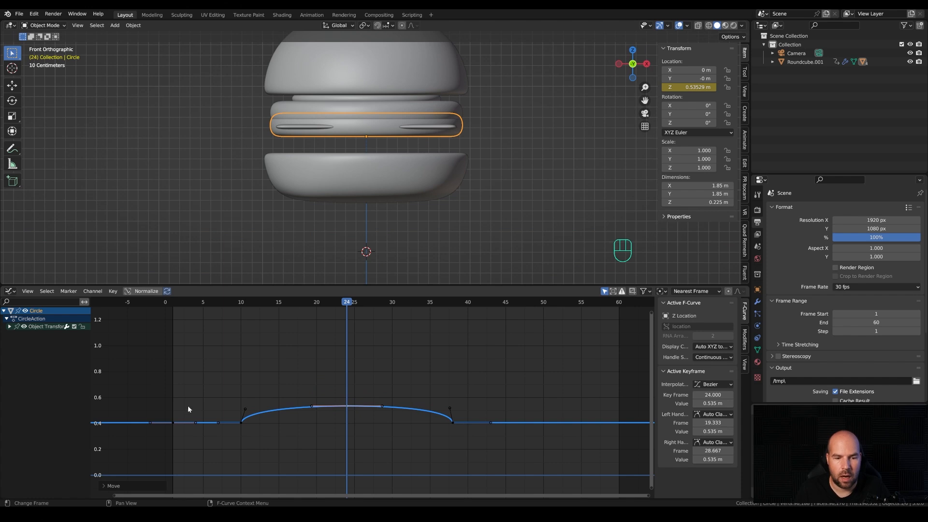
key(a)
key(KP_Decimal)
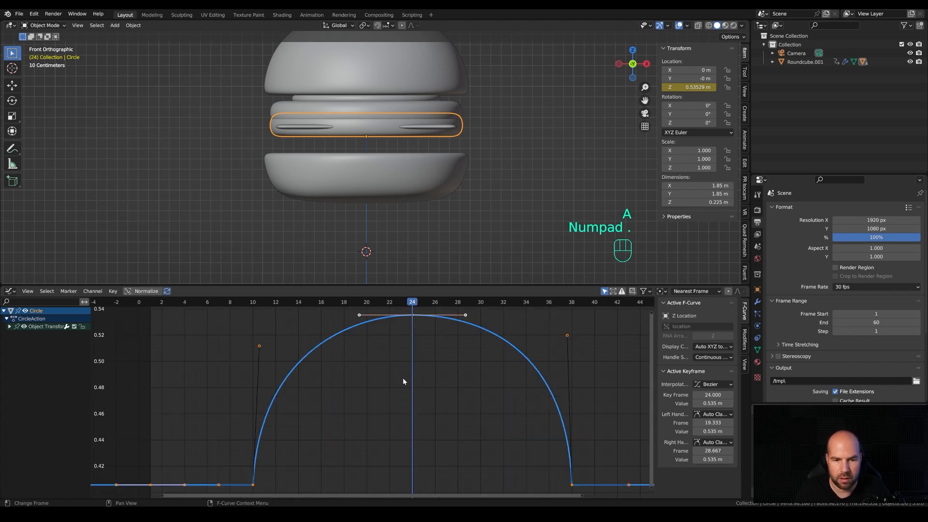
scroll(403, 381, down, 4)
shift+middle_drag(456, 408, 375, 414)
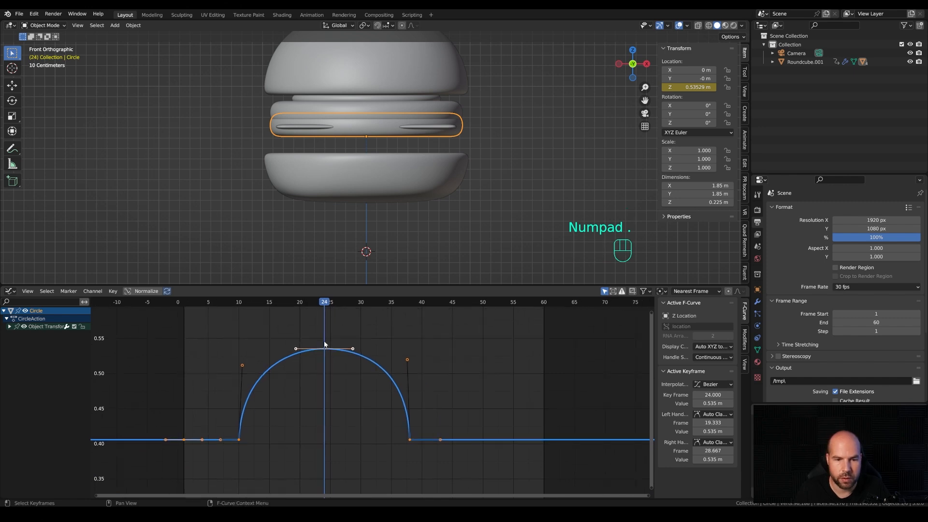
drag(217, 335, 472, 394)
key(g)
key(y)
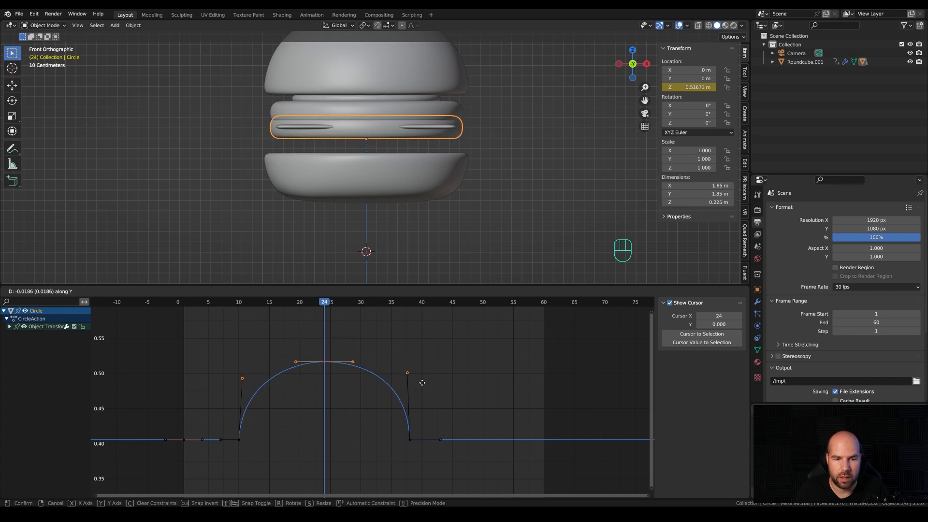
click(134, 380)
Copy all of the layer's Z Location keyframes and insert a Z Location keyframe on the thin cheese slice at frame 24.
drag(139, 342, 552, 463)
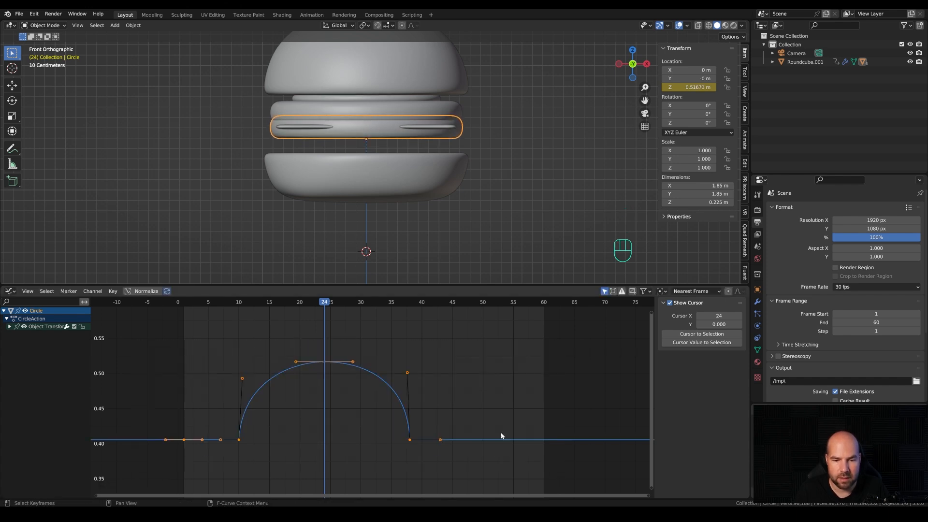
key(ctrl+c)
click(307, 129)
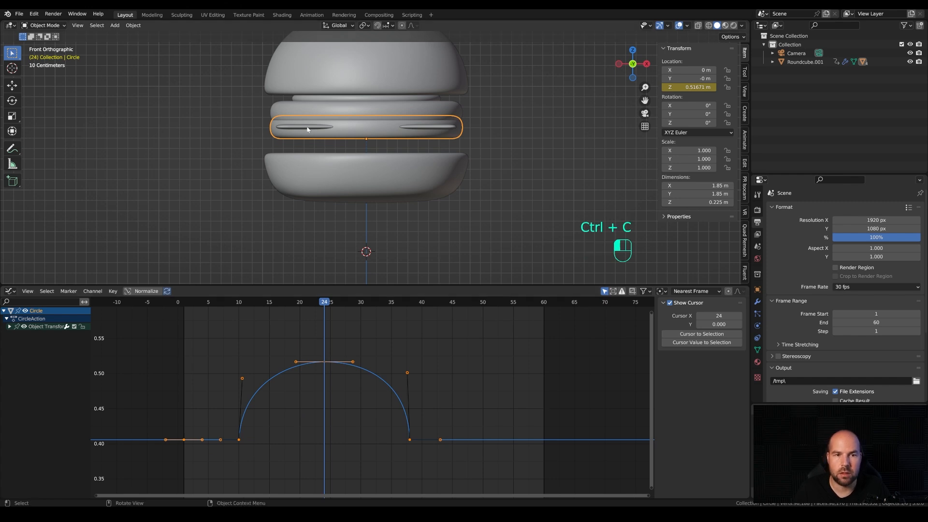
right_click(687, 87)
click(654, 87)
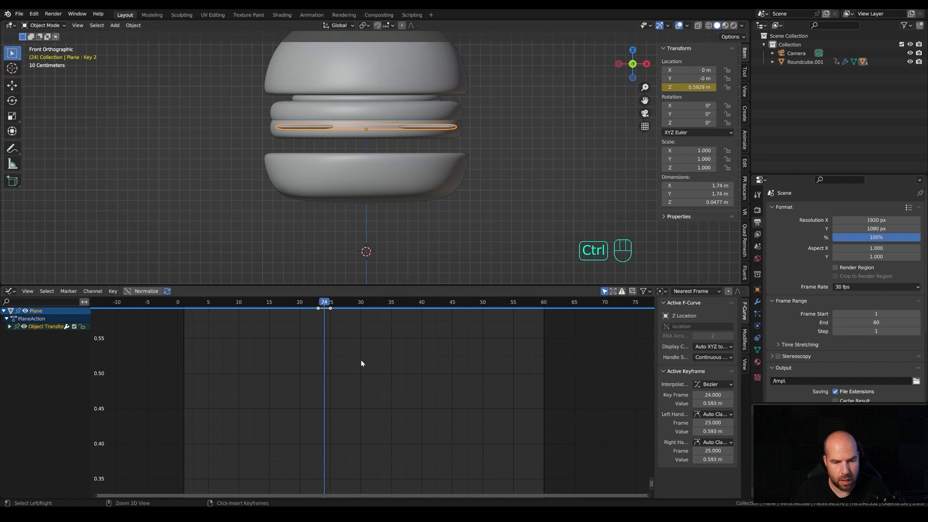
Paste the copied keyframes onto the thin slice's Z location from frame 1 and raise the whole curve to a base of about 0.593 m.
key(ctrl+v)
key(ctrl+z)
key(ctrl+v)
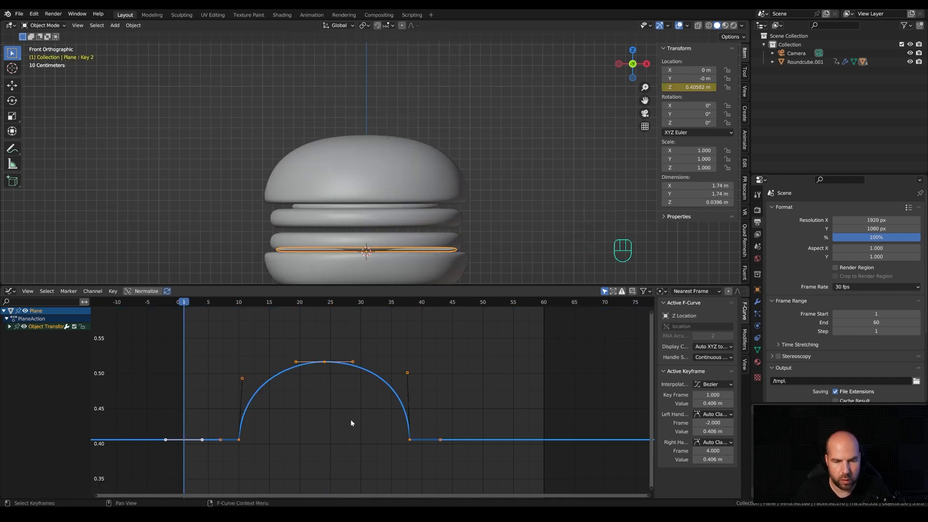
key(g)
key(y)
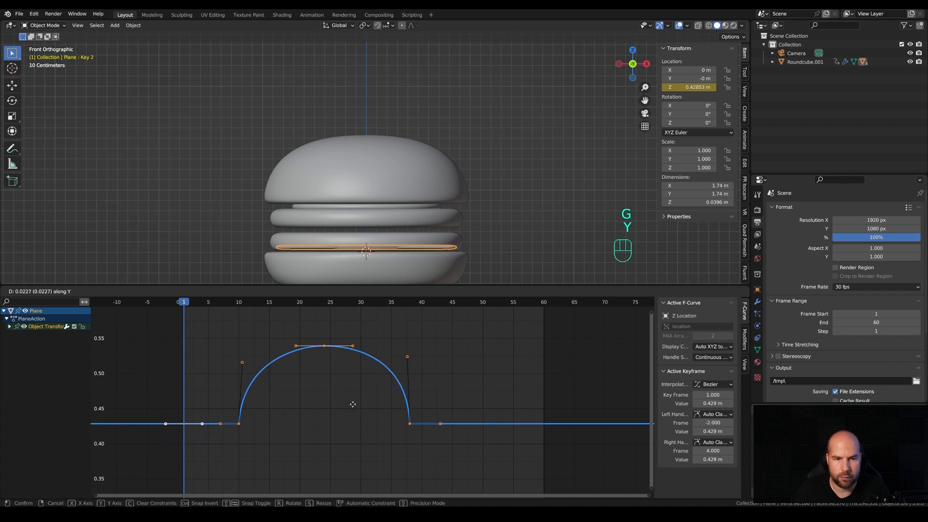
click(350, 491)
key(Home)
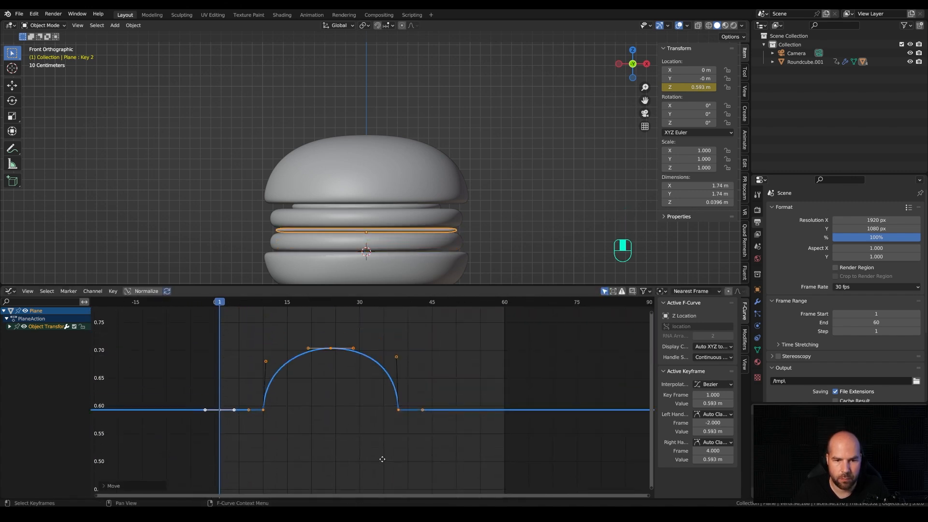
Raise the thin slice's peak Z-location keyframe at frame 24 to about 0.763 m.
drag(231, 302, 333, 306)
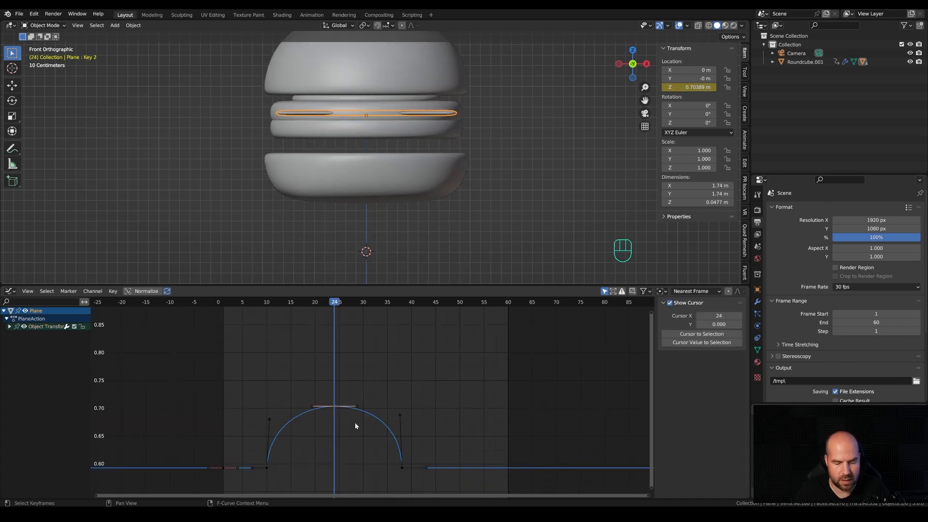
key(g)
key(y)
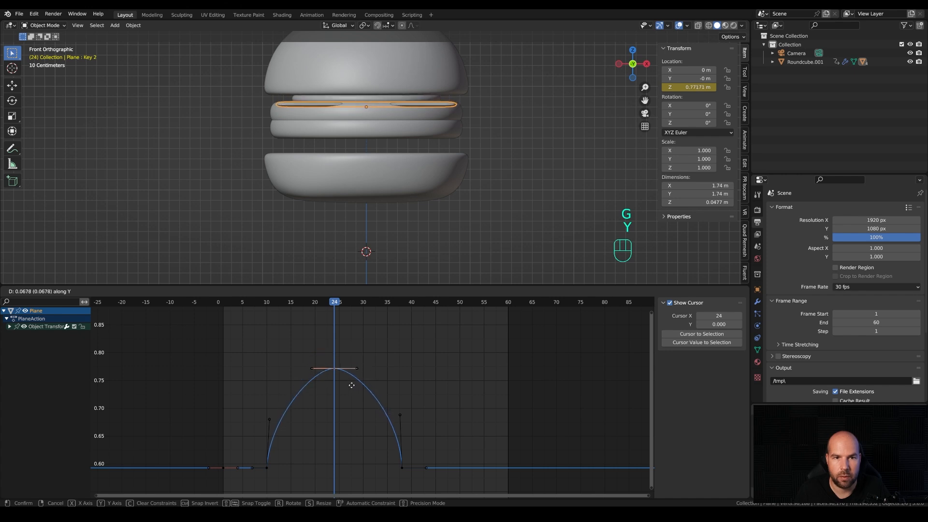
click(351, 386)
Raise the two side handles flanking the thin slice's peak by about 0.05 to round out the curve.
drag(220, 382, 465, 454)
key(g)
key(y)
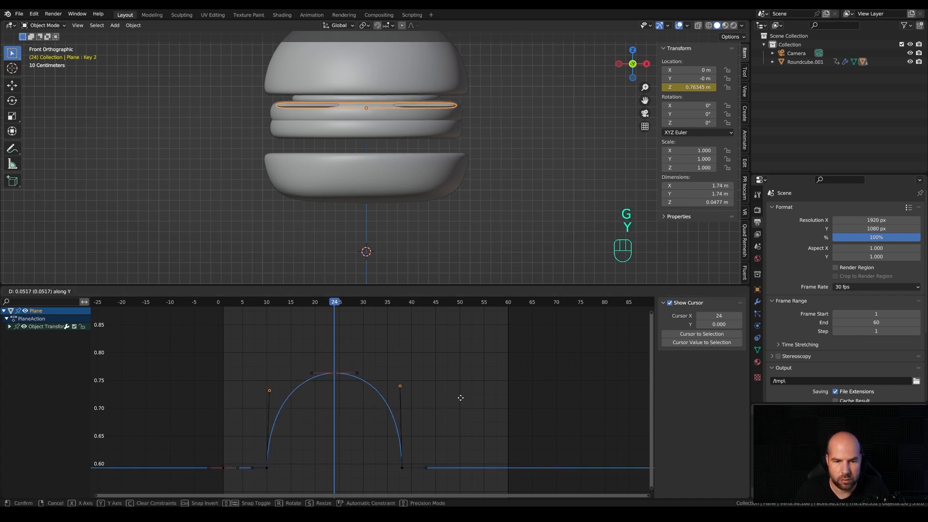
click(461, 400)
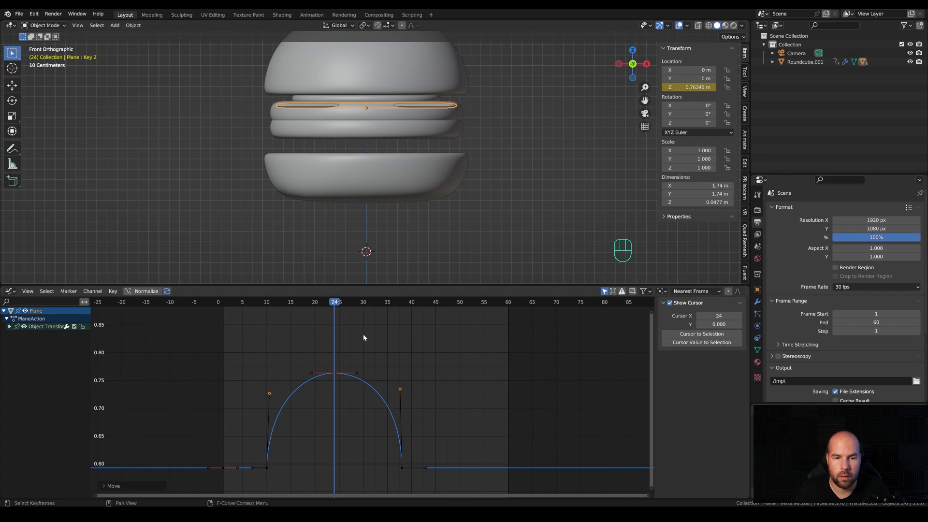
Copy all of the thin slice's keyframes, keyframe only the upper patty's Z location at frame 1, and paste them onto it.
drag(173, 344, 494, 482)
key(ctrl+c)
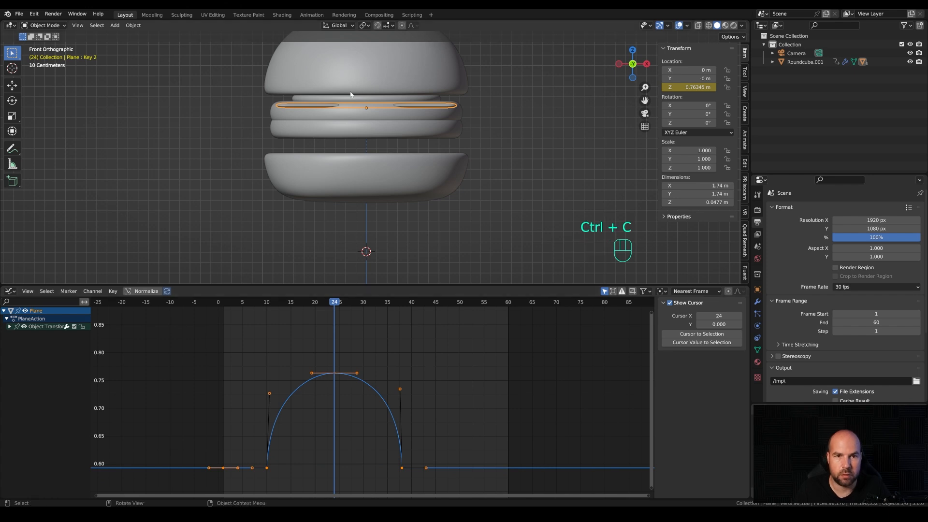
click(457, 114)
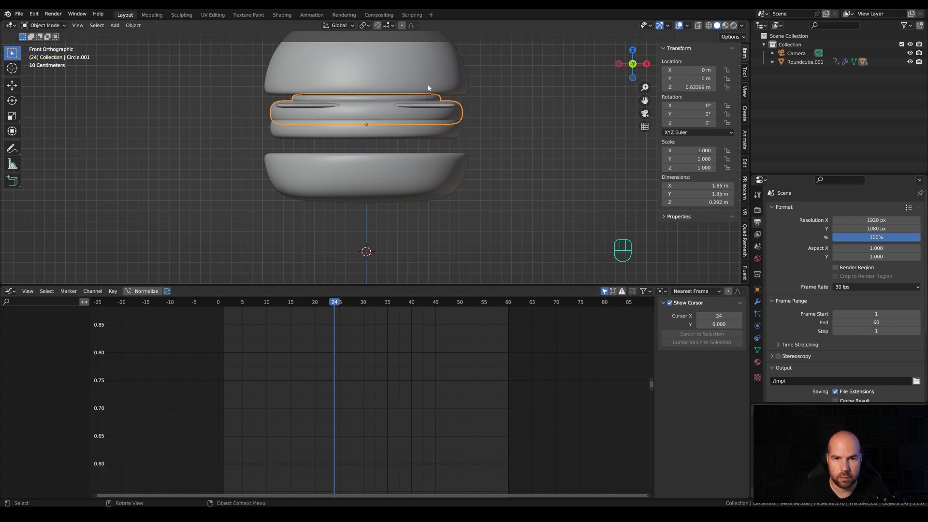
click(225, 302)
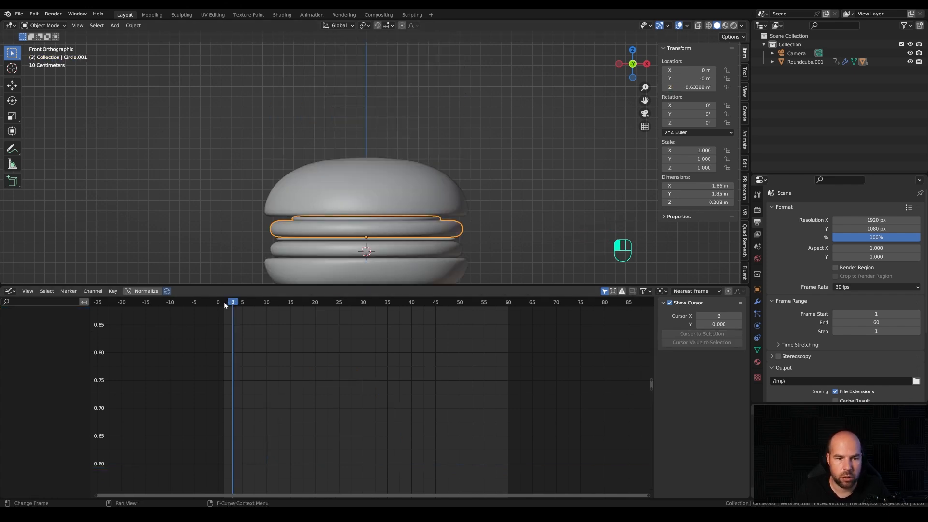
right_click(681, 87)
click(645, 85)
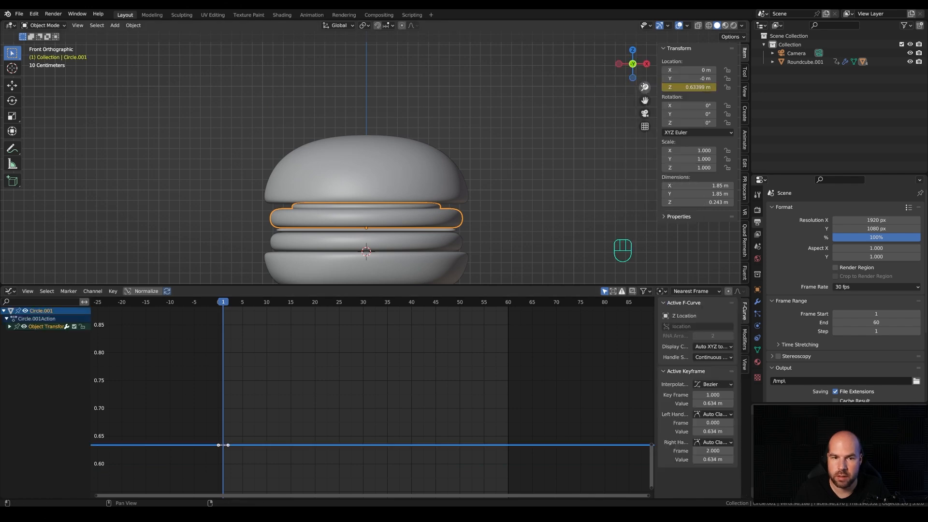
key(ctrl+v)
Raise the upper patty's whole Z-location curve to a base of about 0.641 m.
drag(152, 348, 481, 490)
key(g)
key(y)
click(430, 406)
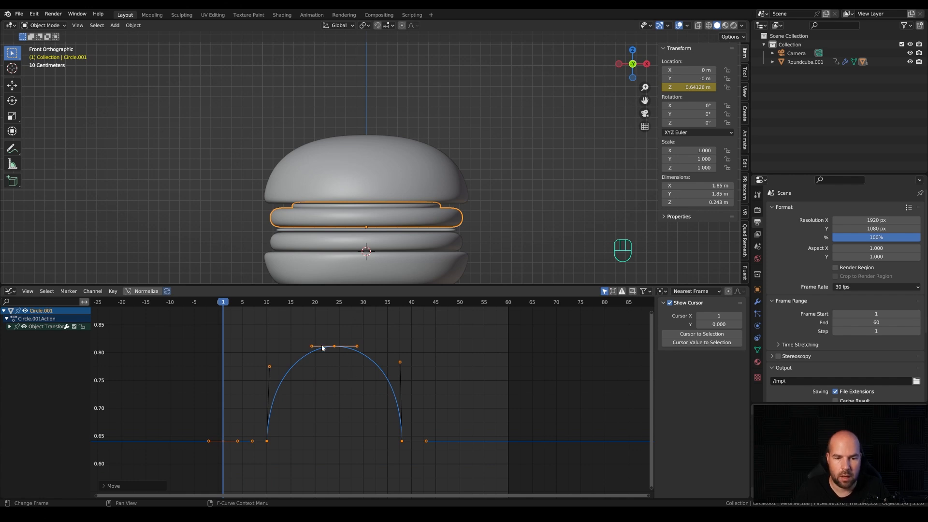
At frame 24, raise only the upper patty's peak Z-location keyframe to about 0.946 m.
drag(292, 305, 335, 305)
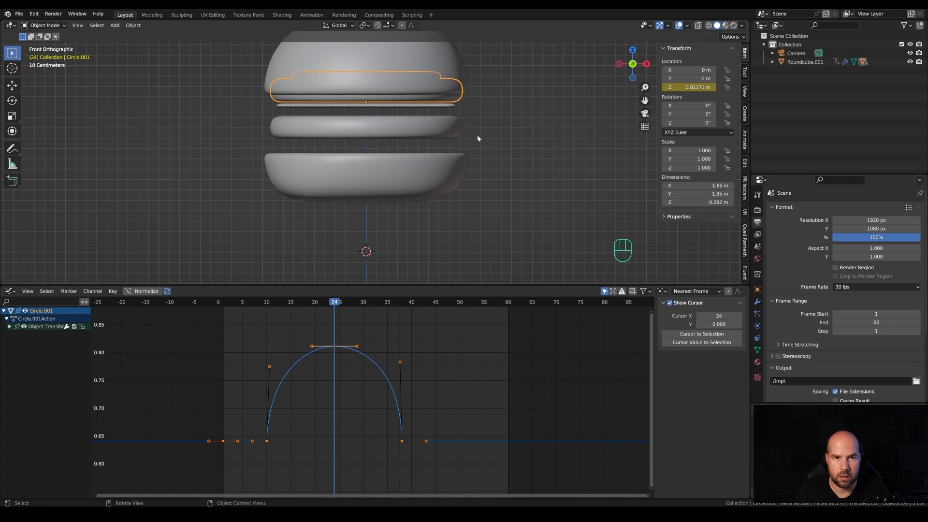
scroll(464, 194, down, 3)
shift+middle_drag(459, 206, 460, 245)
click(336, 346)
scroll(343, 361, down, 2)
shift+middle_drag(413, 343, 411, 399)
key(g)
key(y)
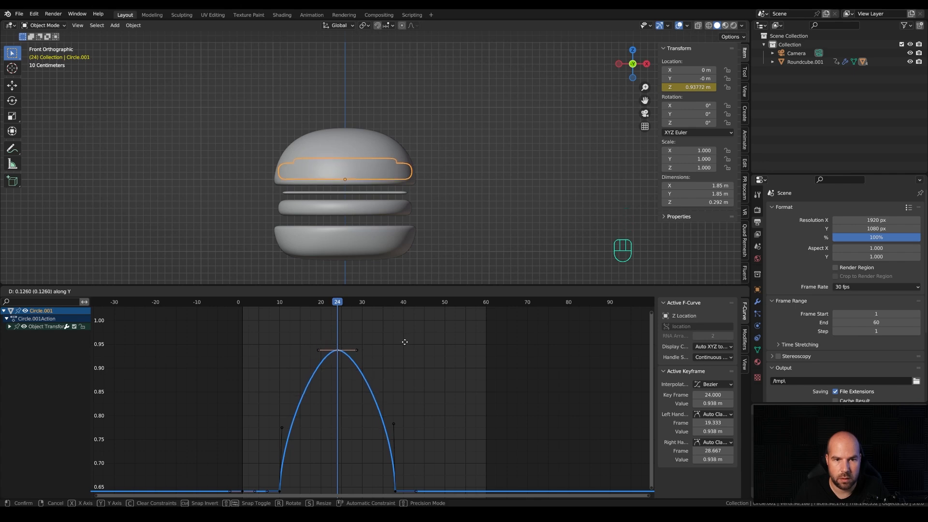
click(404, 338)
Raise the two side handles of the upper patty's curve by about 0.12 to round out the arc.
drag(218, 404, 408, 439)
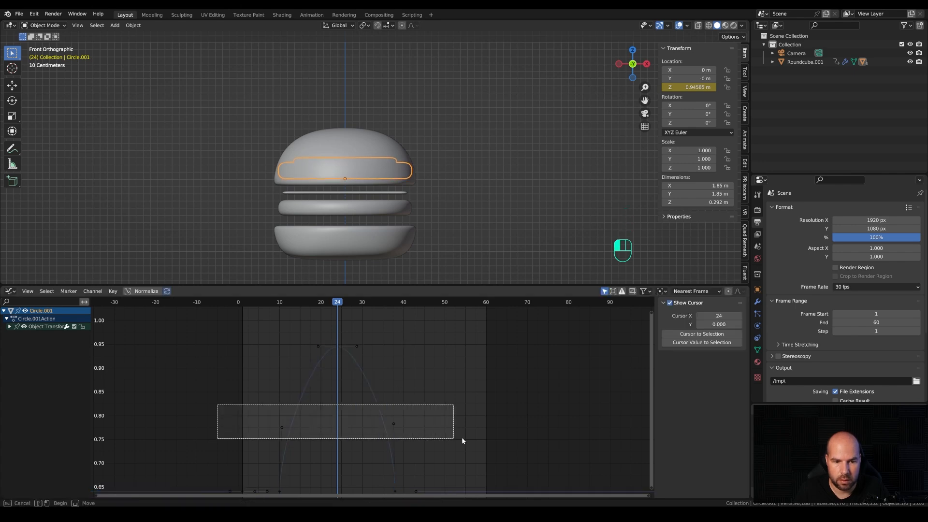
key(g)
key(y)
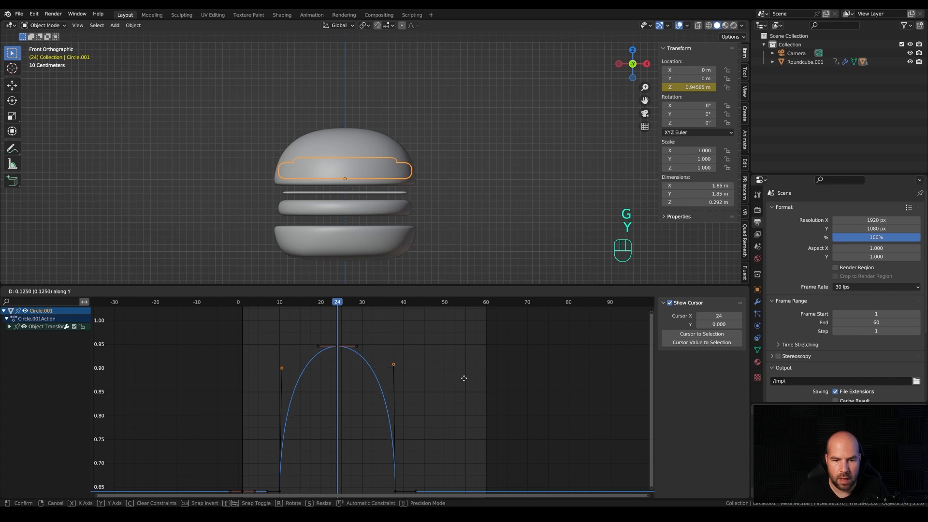
click(165, 361)
middle_drag(425, 398, 422, 395)
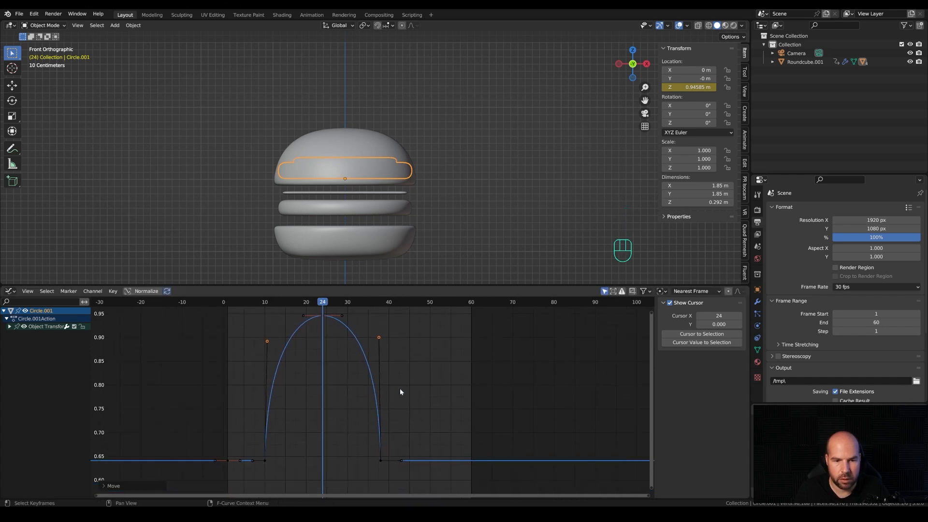
Raise the upper patty's peak keyframe at frame 24 further, to about 0.975 m.
key(a)
key(KP_Decimal)
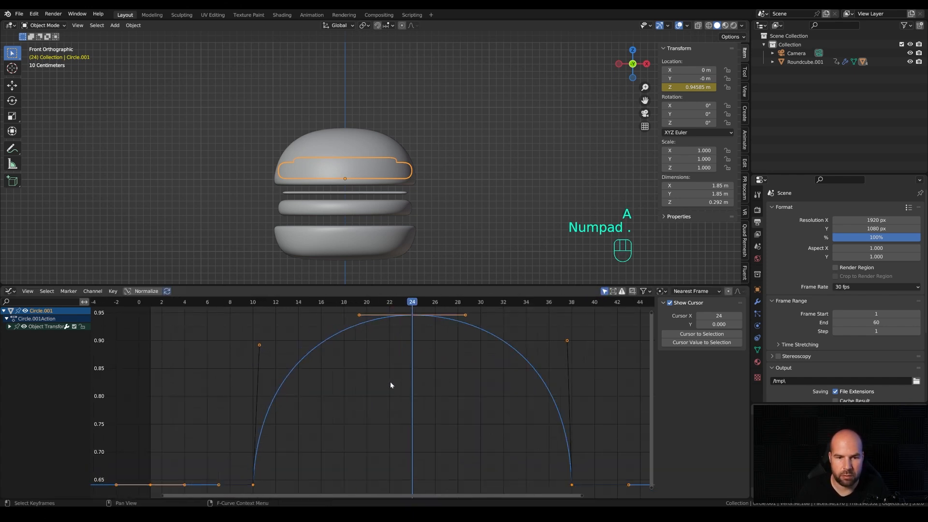
shift+middle_drag(375, 362, 278, 359)
shift+middle_drag(231, 340, 317, 375)
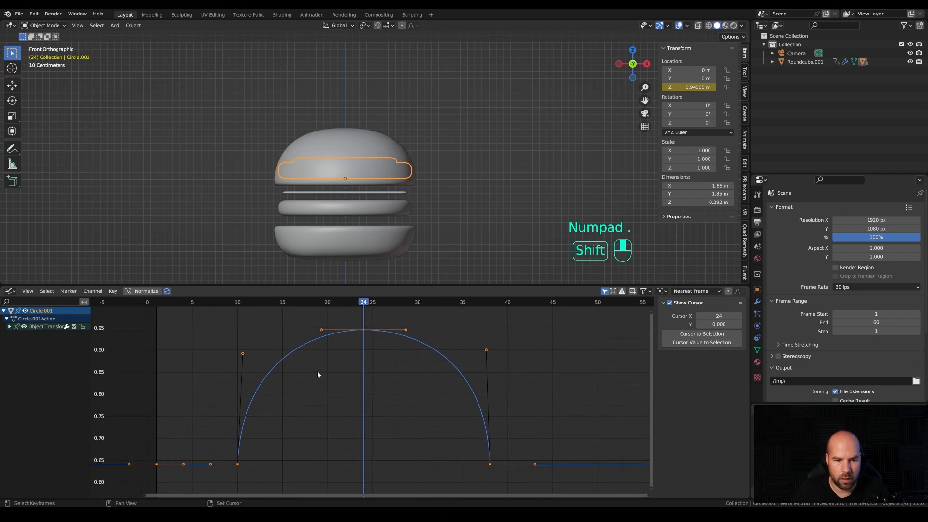
click(362, 330)
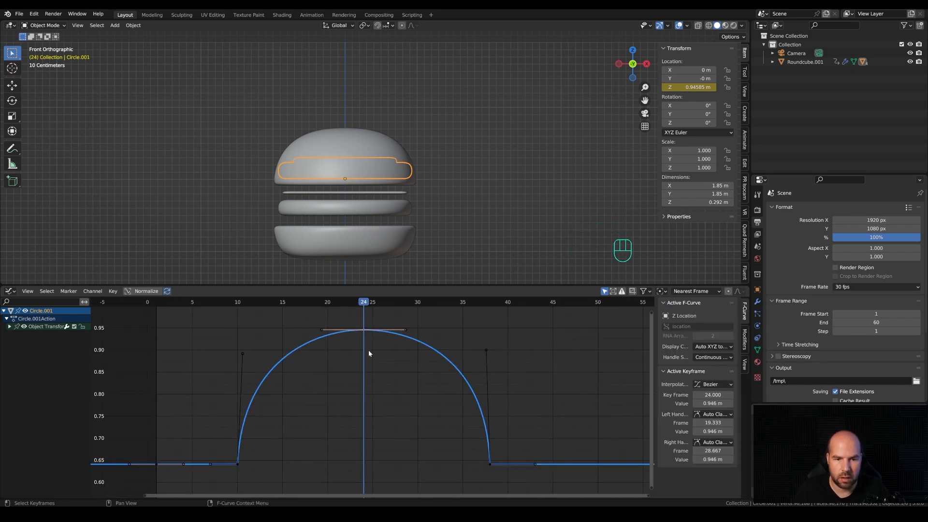
scroll(380, 361, down, 2)
key(g)
key(y)
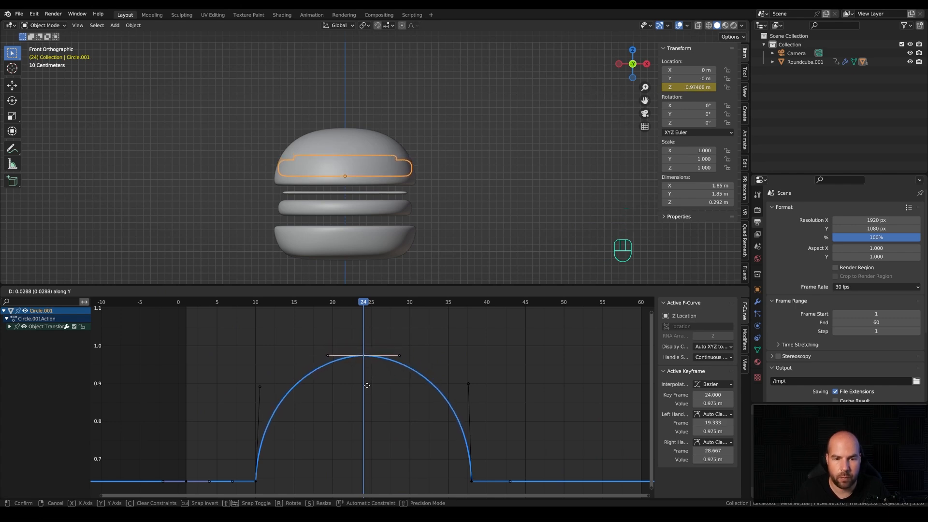
click(367, 385)
Copy all of the upper patty's keyframes, keyframe only the top bun's Z location at frame 1, and paste them onto it.
scroll(285, 404, down, 2)
shift+middle_drag(263, 403, 262, 379)
click(262, 378)
drag(176, 322, 556, 481)
key(ctrl+c)
click(365, 140)
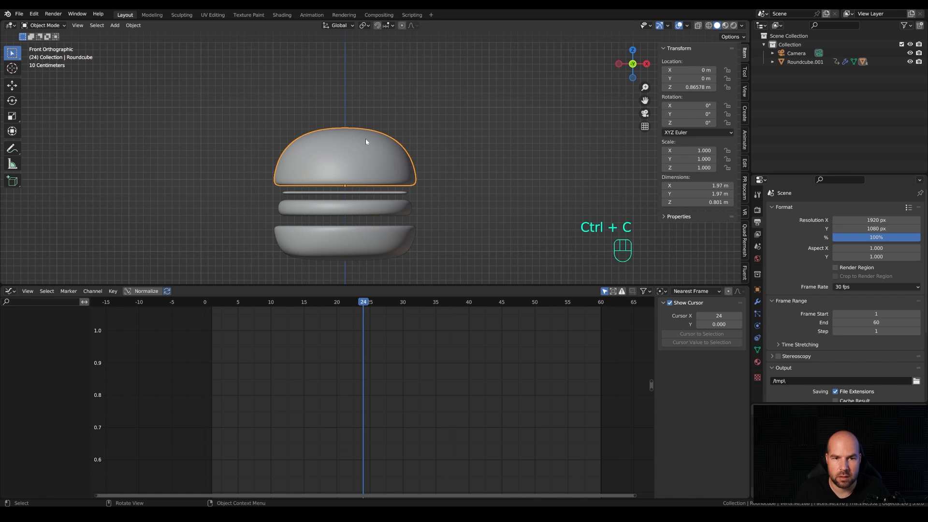
click(211, 308)
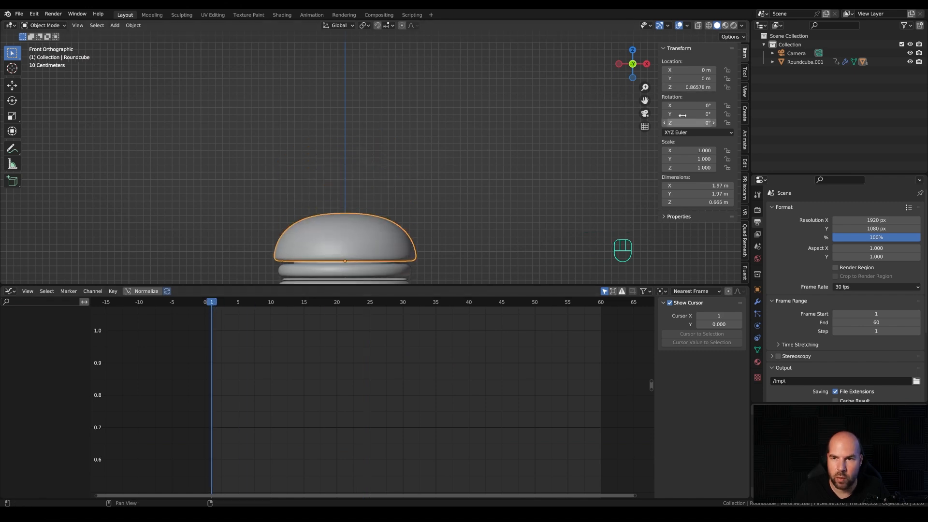
right_click(687, 90)
click(633, 89)
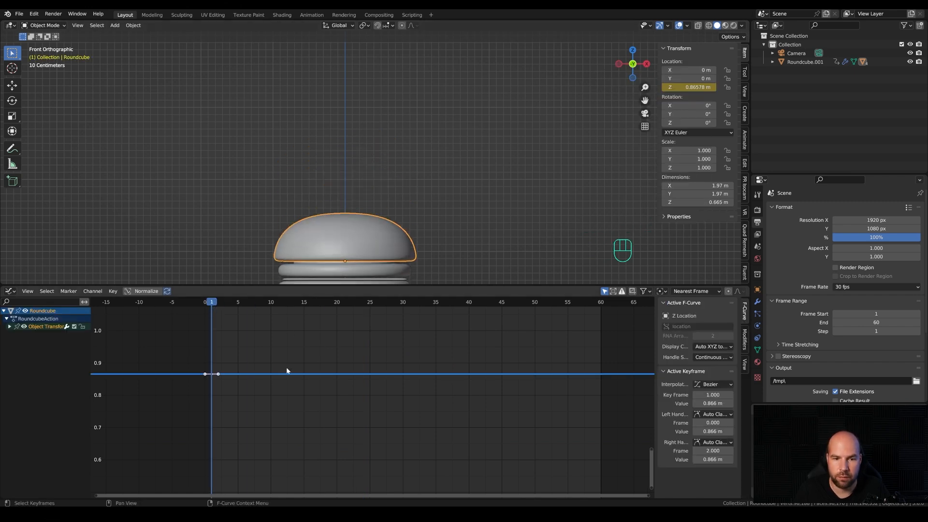
key(ctrl+v)
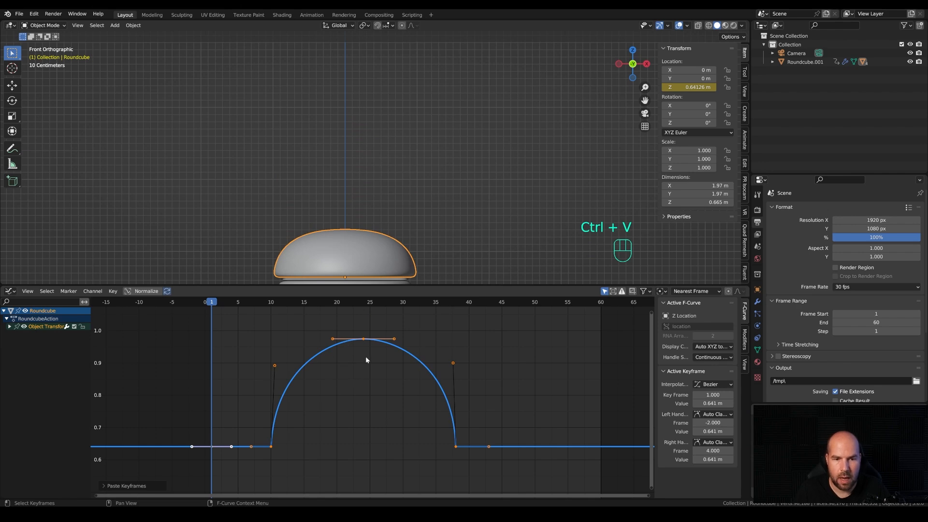
Raise the top bun's whole Z-location curve to a base of about 0.888 m and go to frame 24.
shift+middle_drag(442, 241, 449, 184)
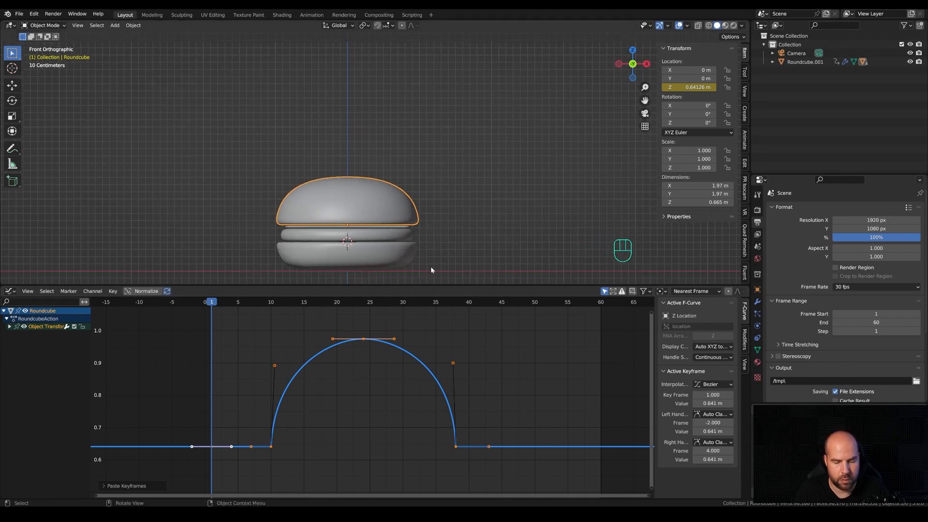
key(g)
key(y)
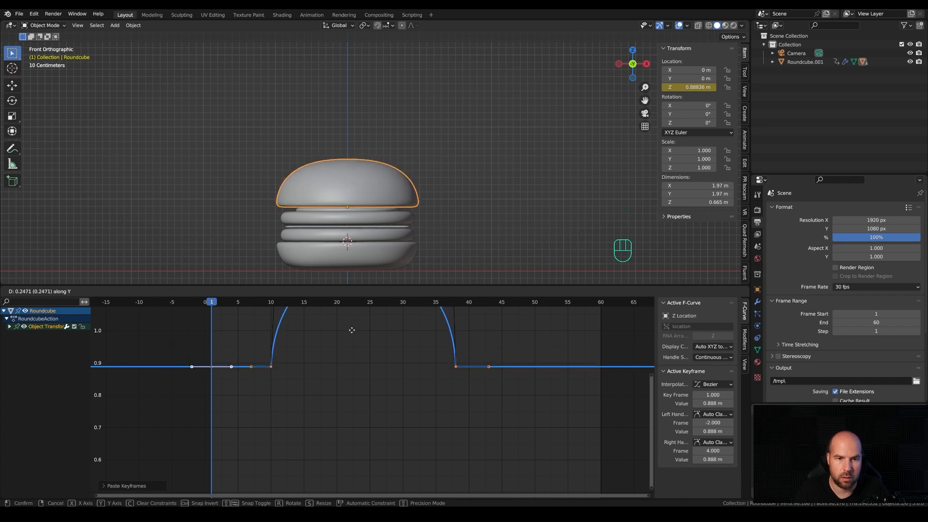
click(352, 330)
shift+middle_drag(366, 349, 342, 468)
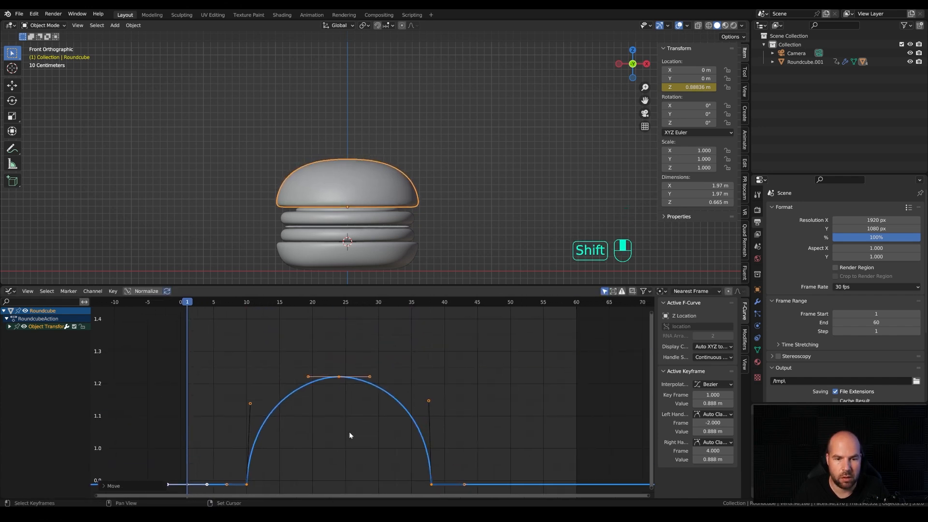
click(340, 303)
shift+middle_drag(435, 179, 437, 182)
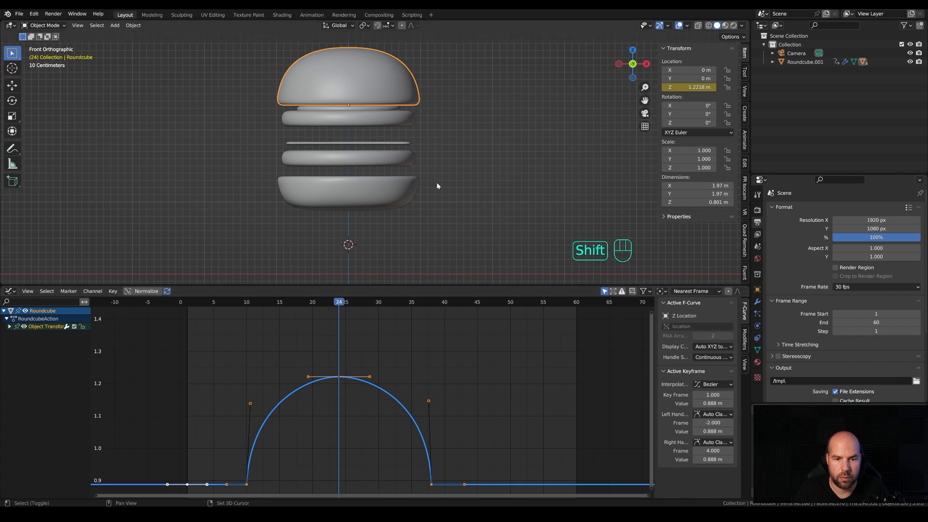
scroll(372, 362, down, 2)
key(alt+a)
click(342, 384)
key(g)
key(y)
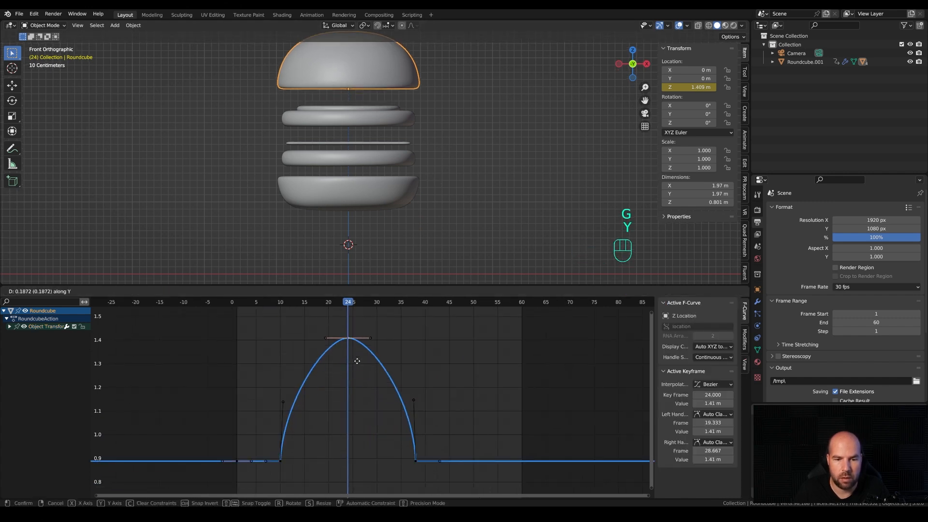
key(Escape)
Raise the top bun's peak keyframe together with the two side handles until the peak reaches about 1.425 m.
drag(218, 346, 453, 412)
key(g)
key(y)
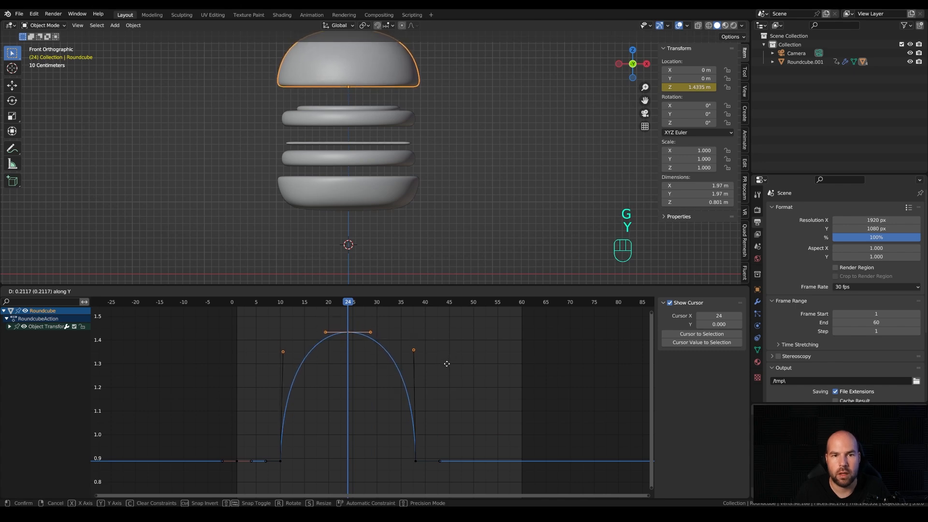
click(444, 365)
shift+middle_drag(444, 141, 477, 187)
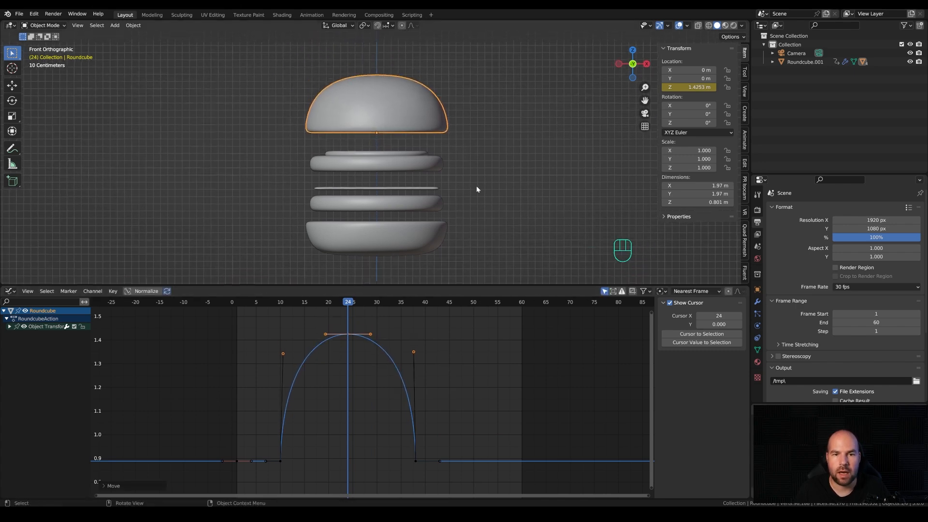
scroll(477, 186, up, 2)
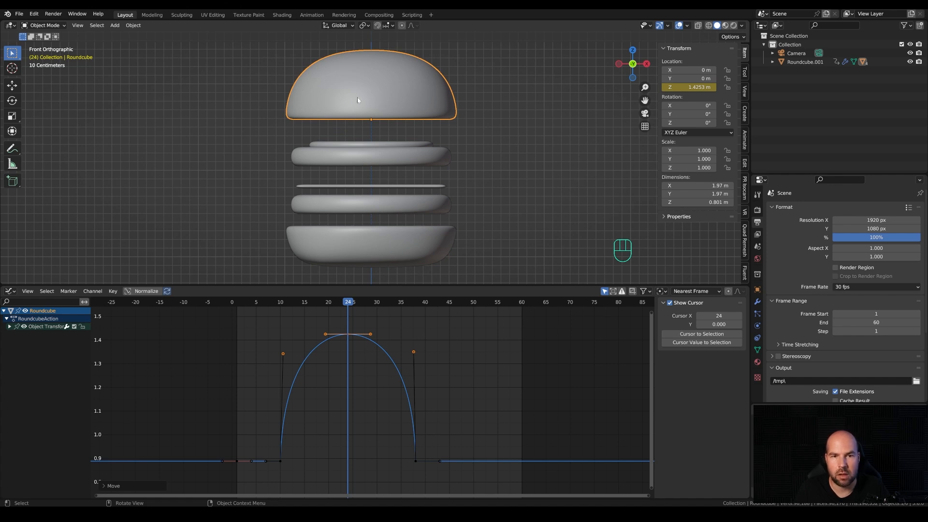
Select the lower patty and frame all of its Z-location keyframes in the curve view.
click(376, 204)
key(a)
key(KP_Decimal)
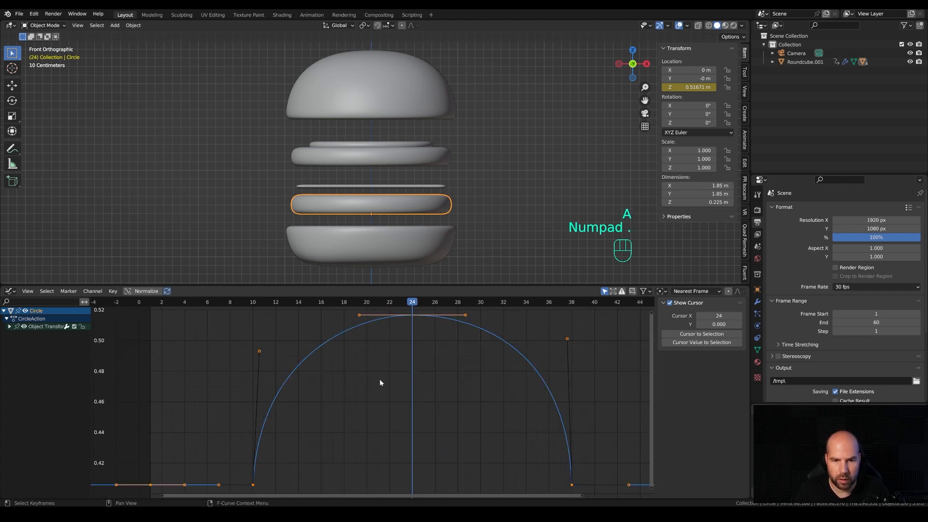
key(g)
key(y)
key(Escape)
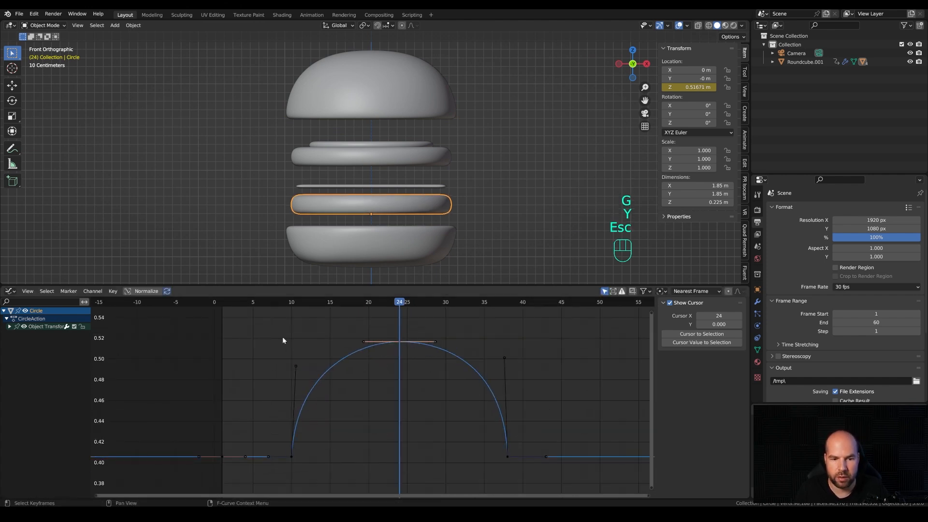
Lower the lower patty's peak keyframe together with the two side handles until the peak reaches about 0.478 m.
key(g)
key(y)
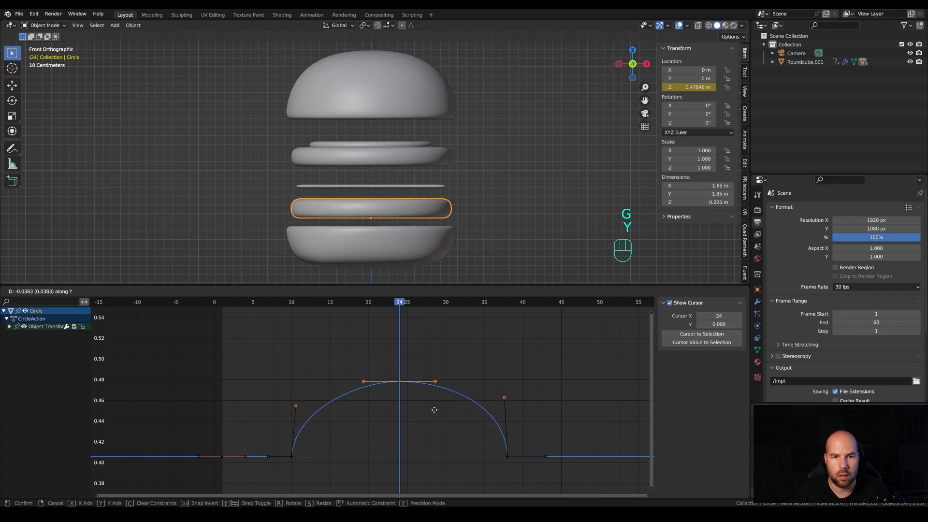
click(434, 412)
Frame the cheese slice's Z-location curve and lower its peak keyframe and side handles to about 0.759 m.
click(368, 187)
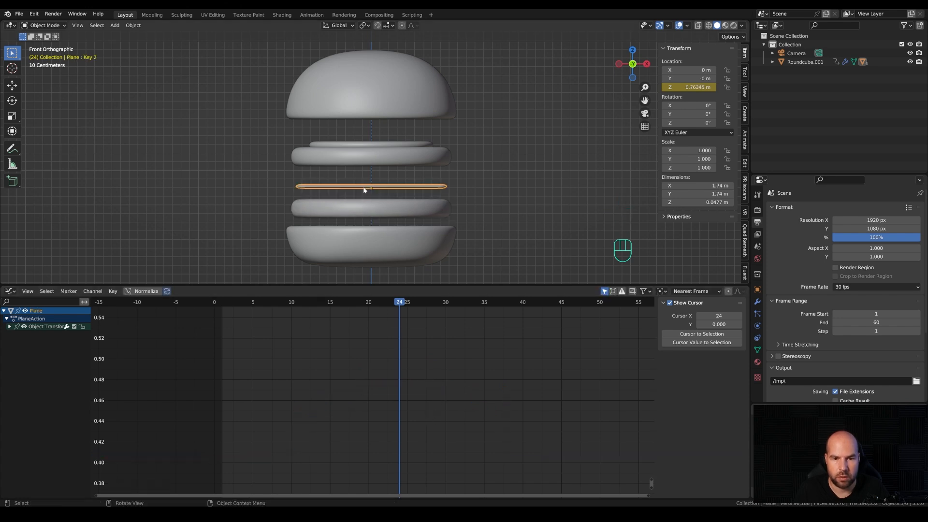
key(a)
key(KP_Decimal)
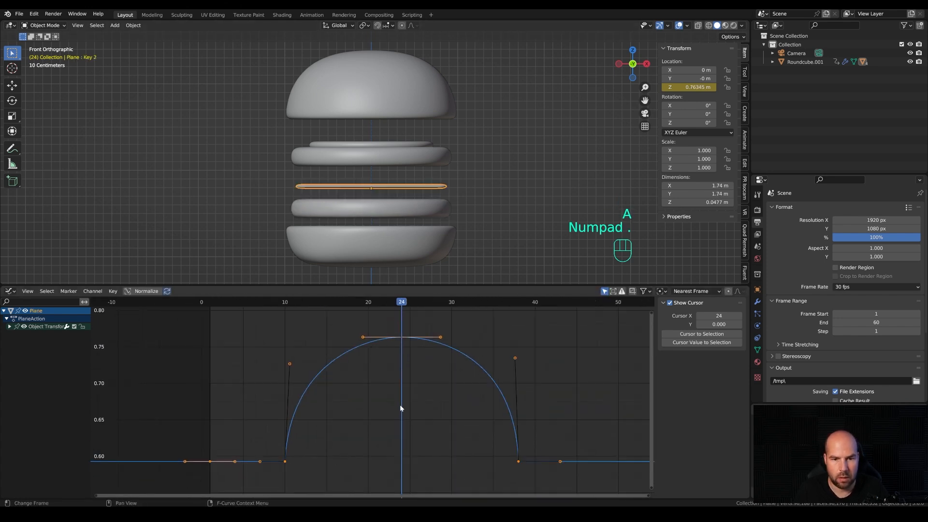
key(g)
key(z)
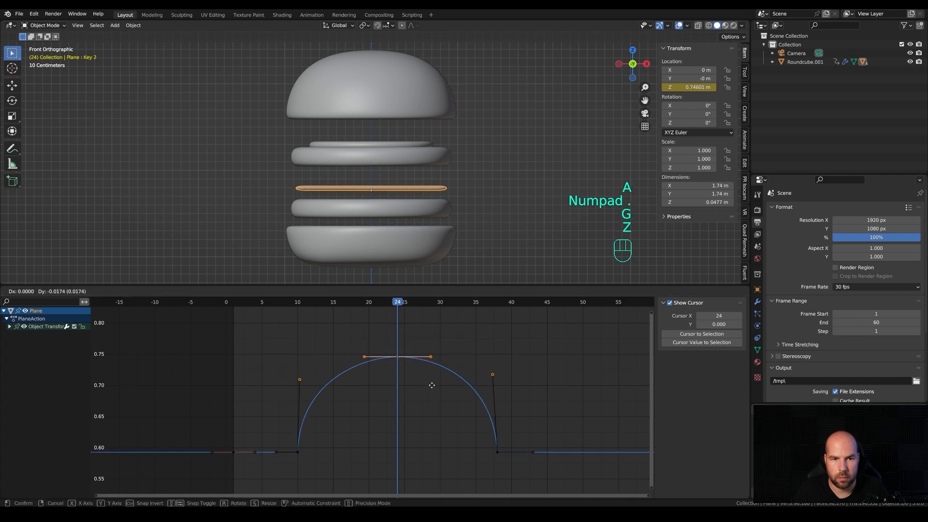
click(431, 379)
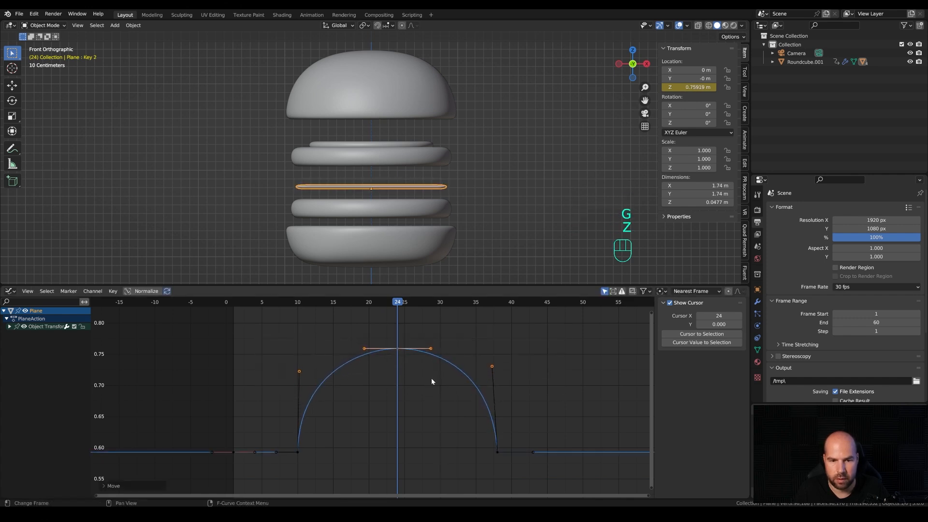
Move the upper patty's Z-location peak and side handles down to about 0.935 m and one frame earlier, and go to frame 23.
click(341, 165)
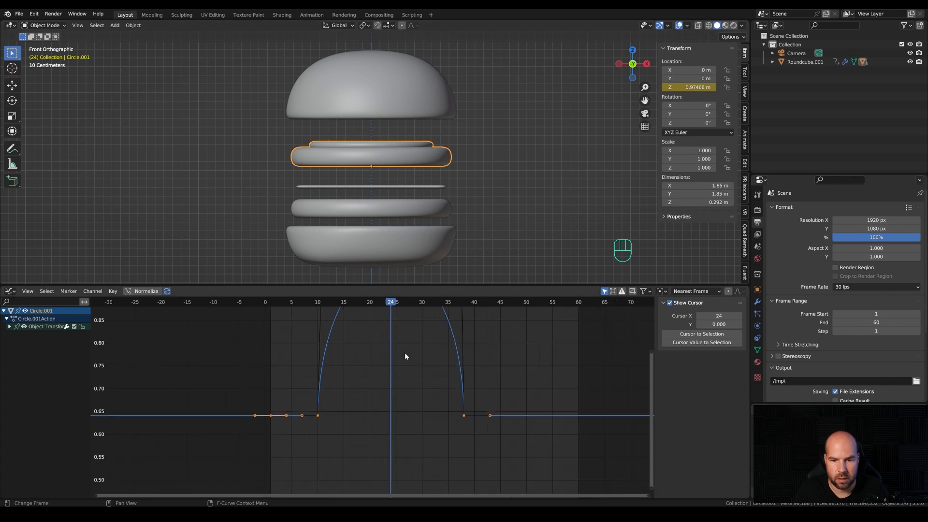
key(a)
key(KP_Decimal)
scroll(394, 348, down, 4)
drag(263, 326, 587, 409)
key(g)
key(z)
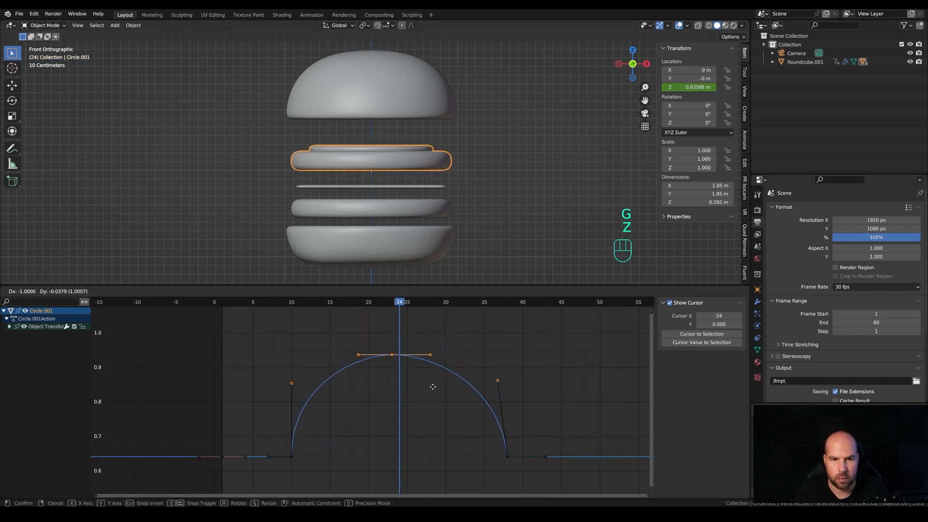
click(433, 388)
click(393, 339)
Lower the top bun's peak keyframe and side handles until the peak reaches about 1.367 m.
click(356, 99)
key(a)
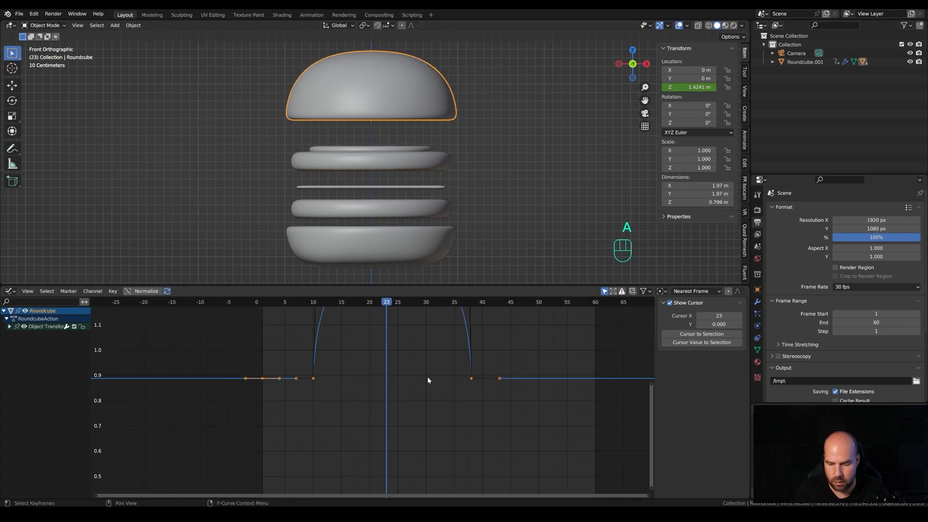
key(KP_Decimal)
drag(252, 334, 561, 440)
key(g)
key(z)
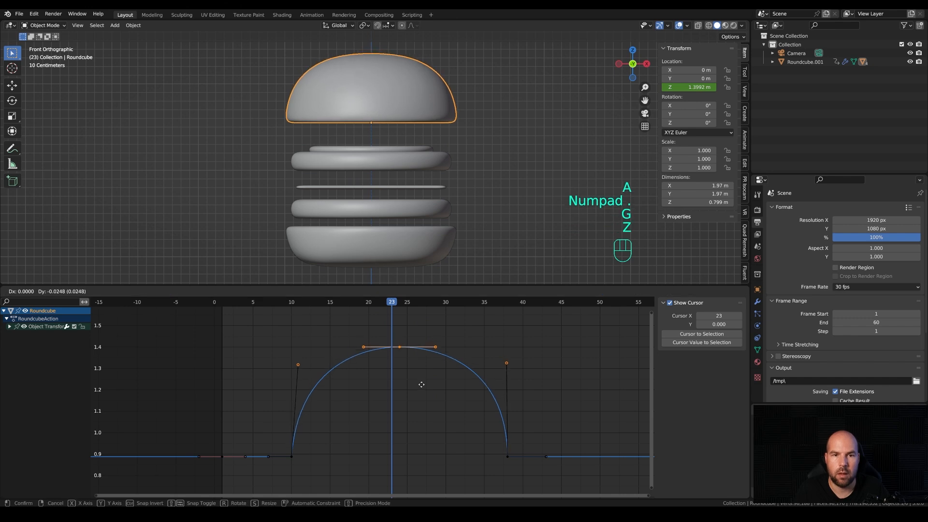
click(416, 391)
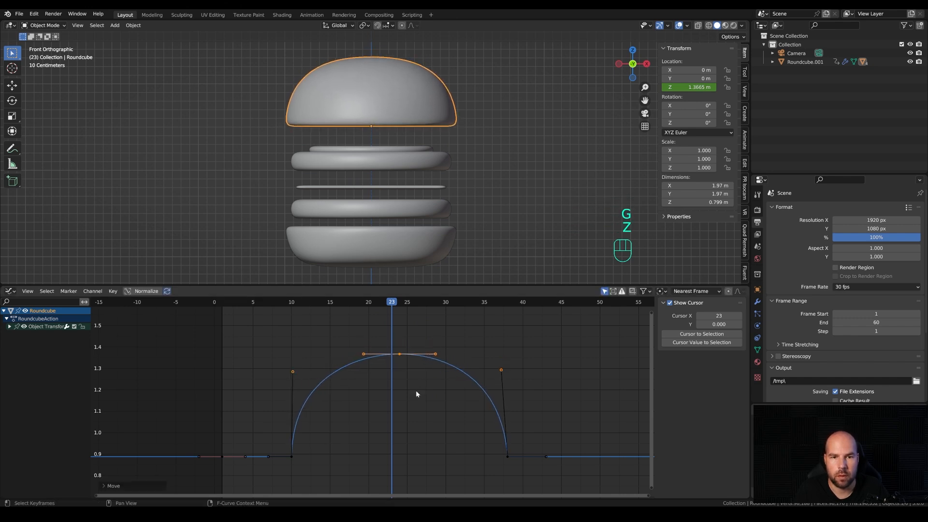
Lower the upper patty's Z-location peak keyframe and side handles slightly further.
click(384, 154)
scroll(435, 426, down, 3)
shift+middle_drag(477, 406, 473, 344)
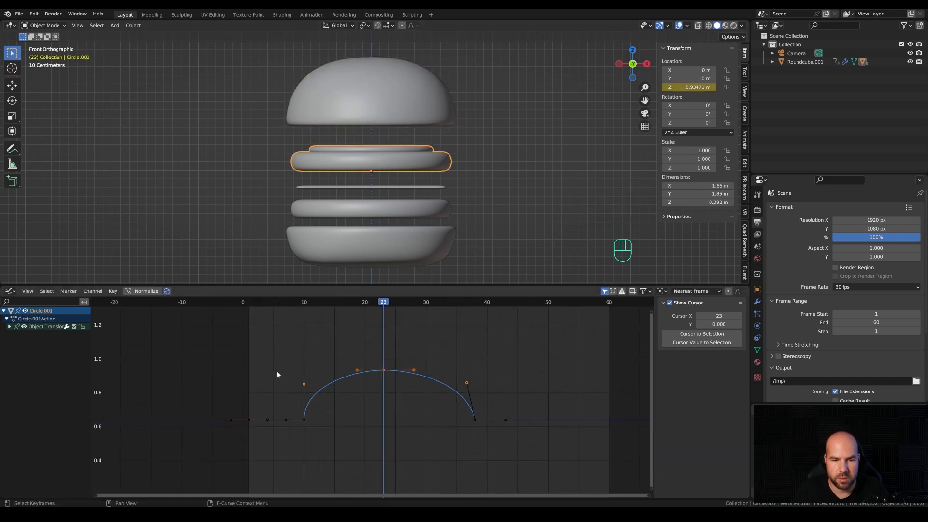
drag(274, 362, 391, 382)
key(g)
key(g)
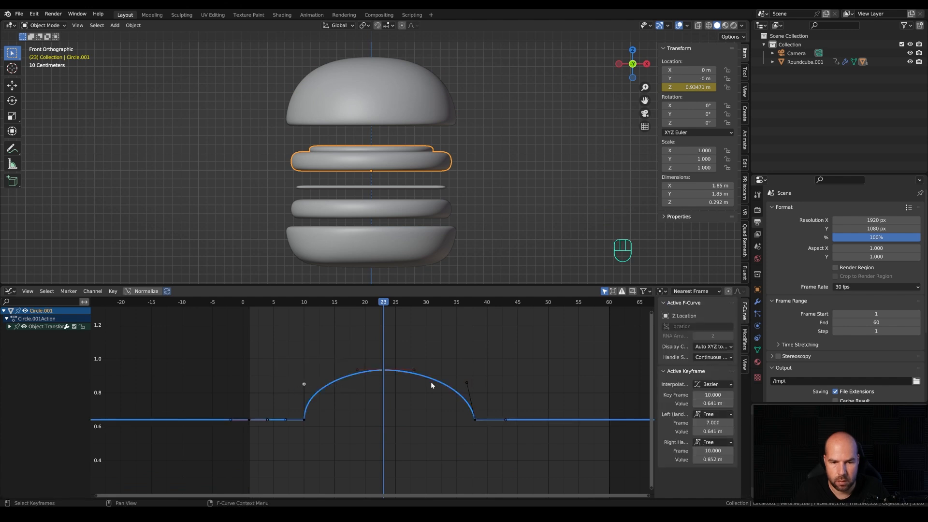
key(y)
click(388, 386)
Lower the top bun's peak keyframe and side handles further, until the peak reaches about 1.315 m.
click(381, 105)
middle_drag(366, 380, 362, 445)
drag(261, 330, 506, 433)
key(g)
key(y)
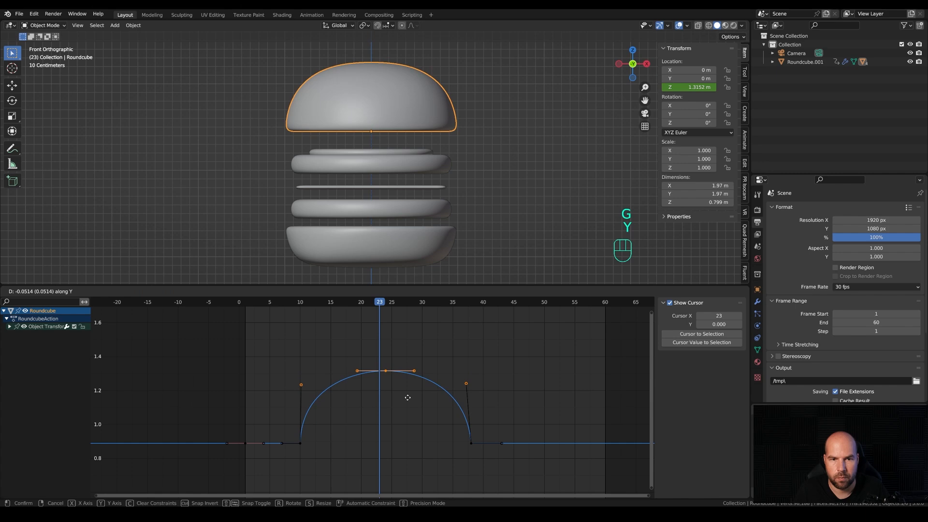
Play the jump animation from frame 2 and scrub through frames 6 to 18 to check how the layers separate.
click(365, 301)
drag(364, 301, 252, 309)
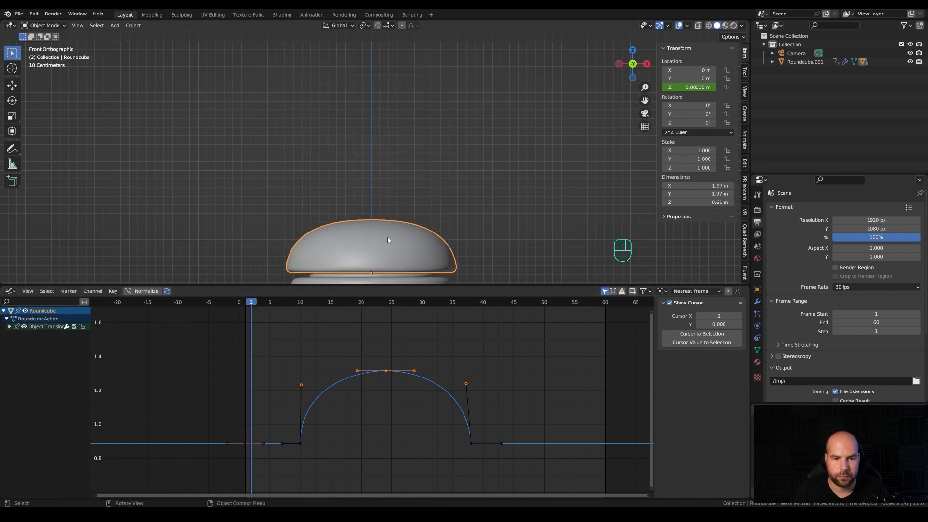
scroll(476, 194, down, 2)
shift+middle_drag(484, 184, 430, 152)
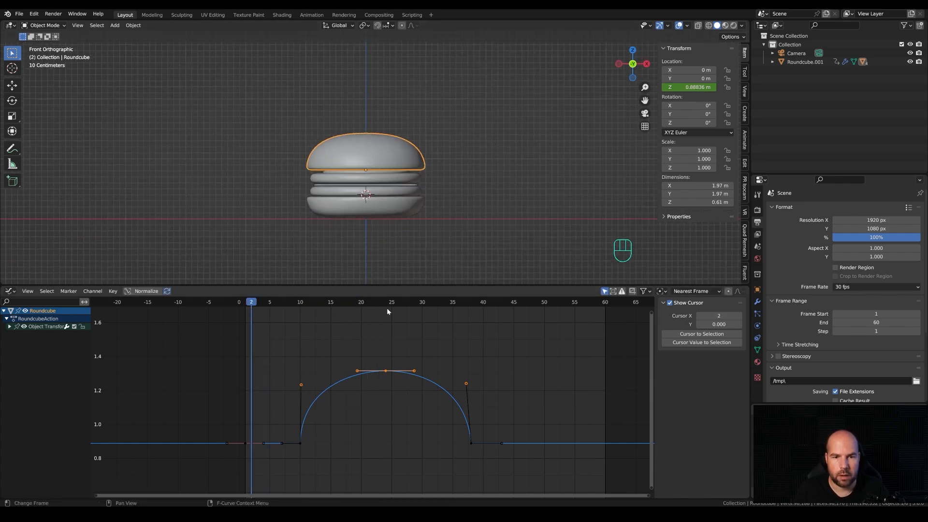
key(space)
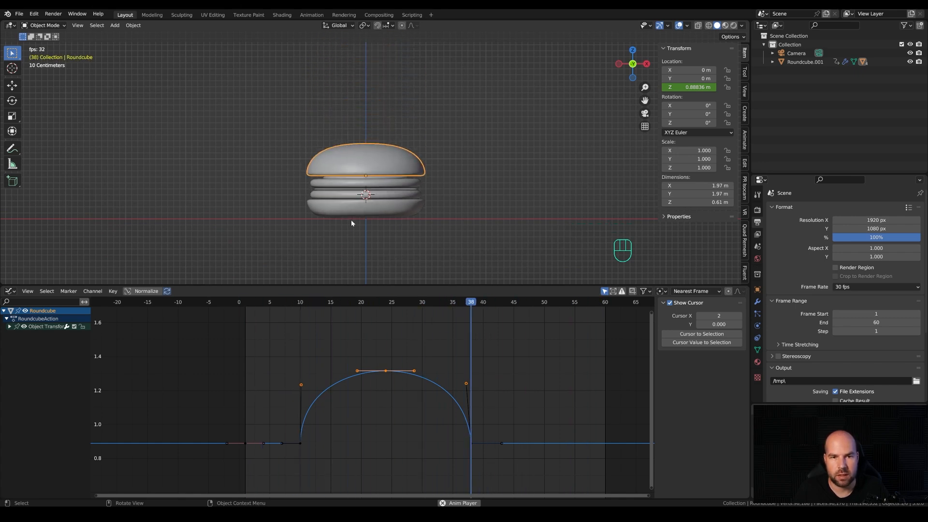
key(space)
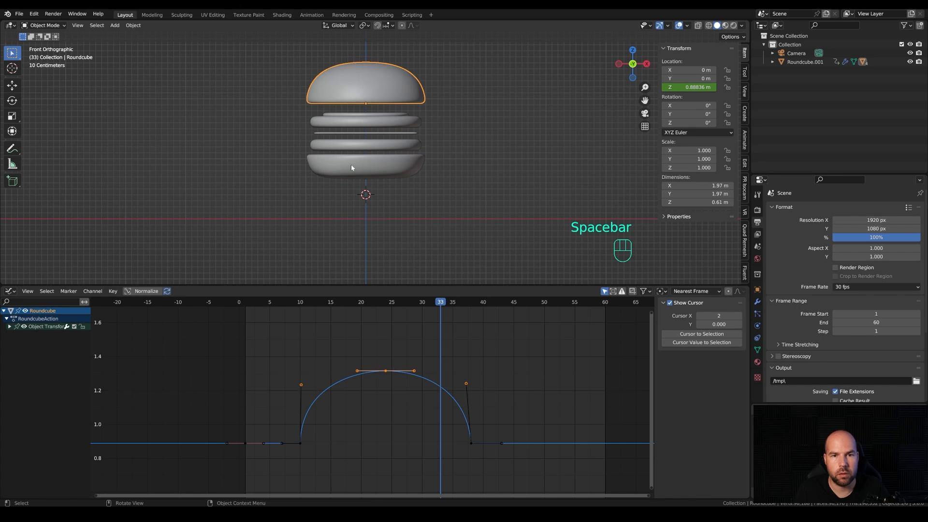
drag(360, 301, 275, 310)
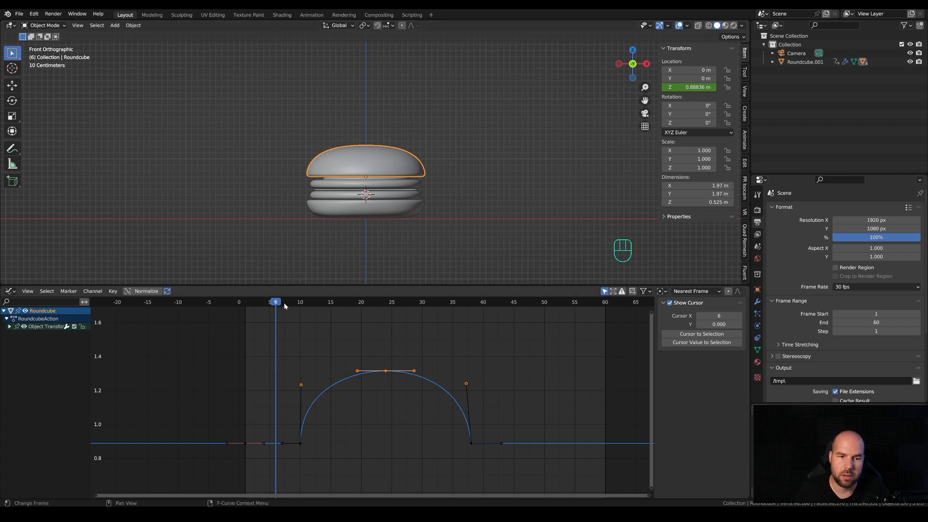
alt+scroll(430, 141, down, 12)
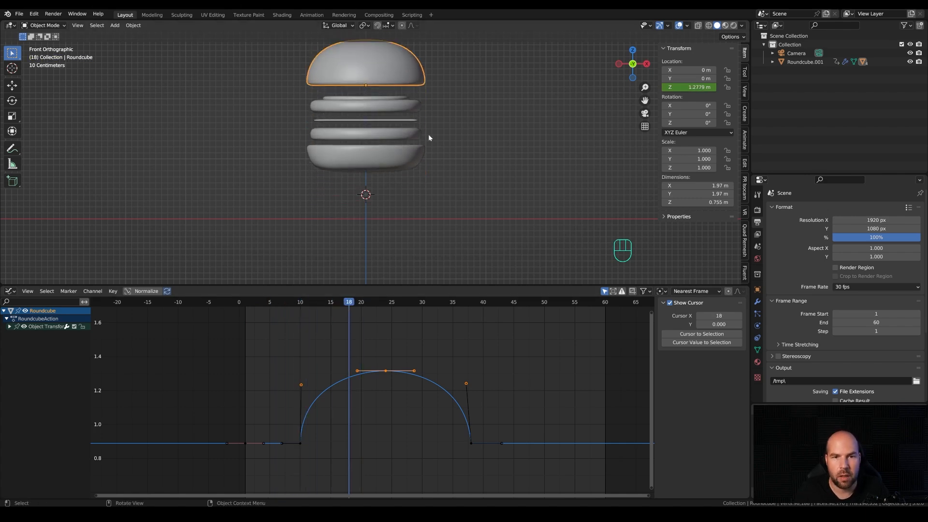
Select the cheese slice, go to frame 10, display its shape keys, and switch the curve view to the timeline.
click(410, 120)
middle_drag(410, 121, 397, 158)
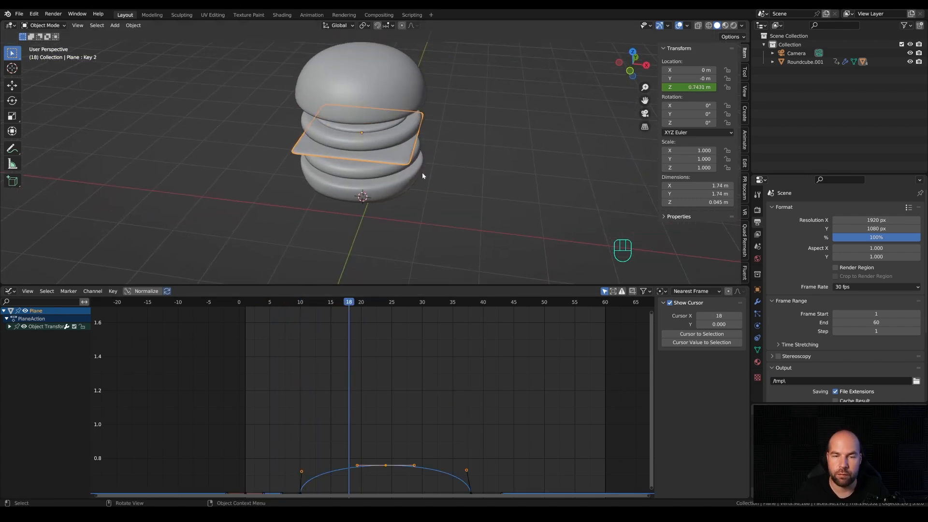
middle_drag(473, 184, 485, 139)
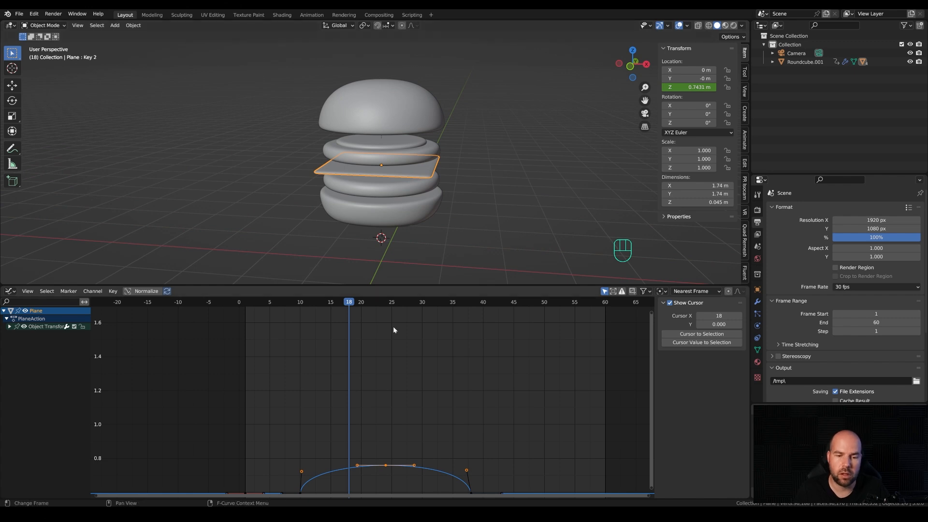
drag(320, 303, 299, 305)
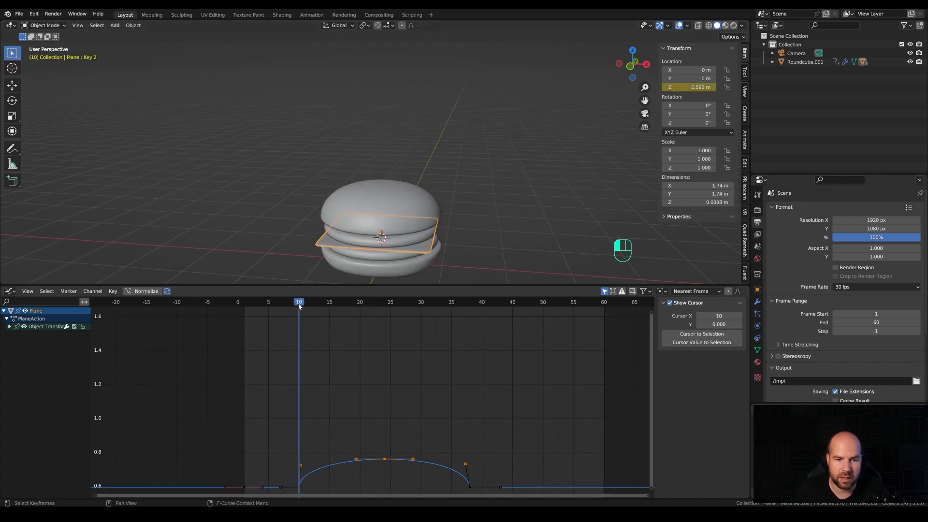
click(757, 351)
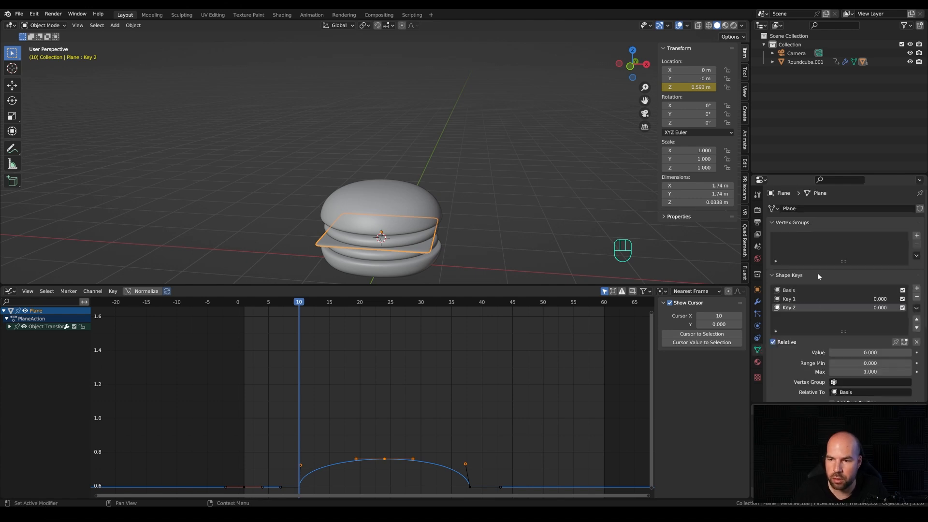
click(9, 328)
middle_drag(353, 411, 351, 338)
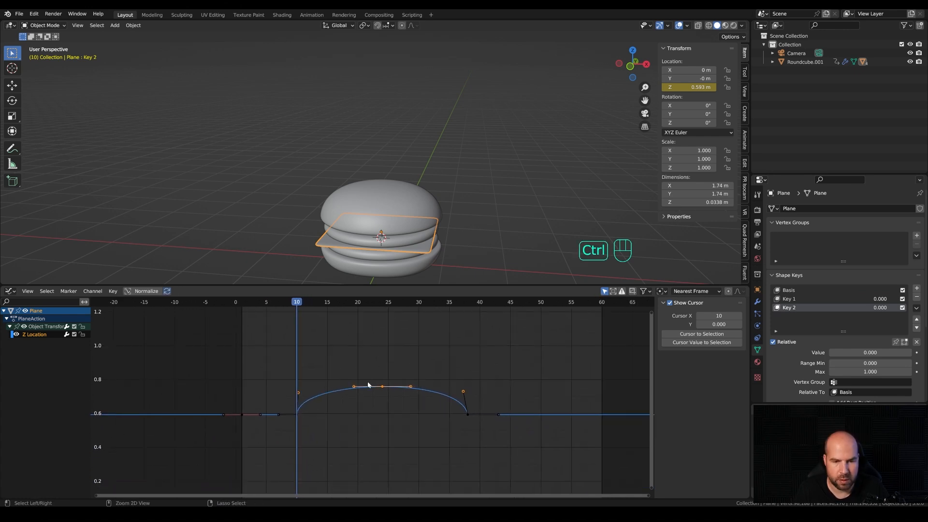
key(ctrl+Tab)
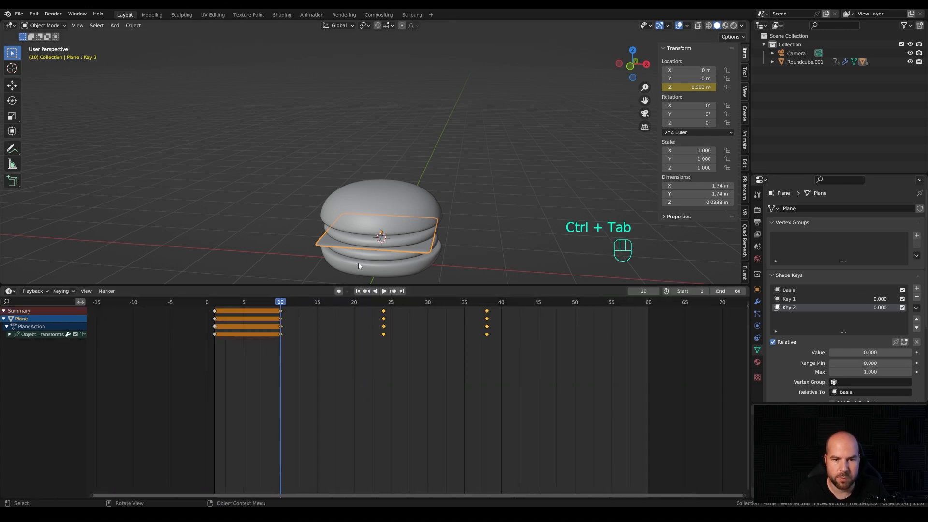
Keyframe the cheese slice's shape keys Key 1 and Key 2 at 0.000 on frames 1 and 10.
key(space)
click(215, 303)
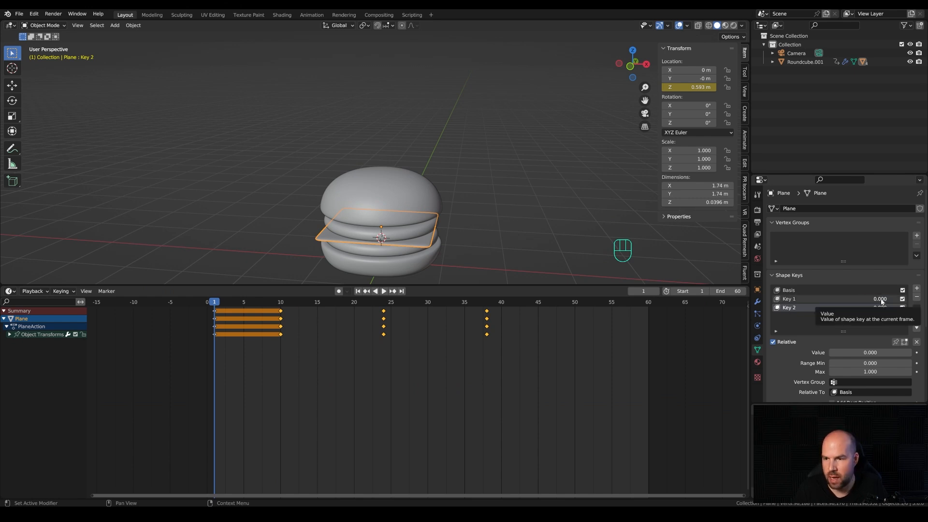
key(i)
key(i)
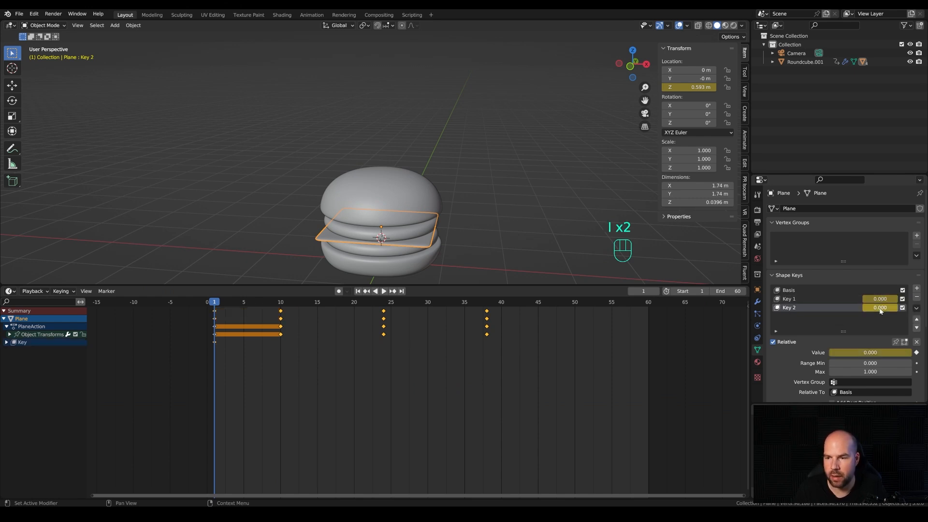
drag(220, 303, 280, 306)
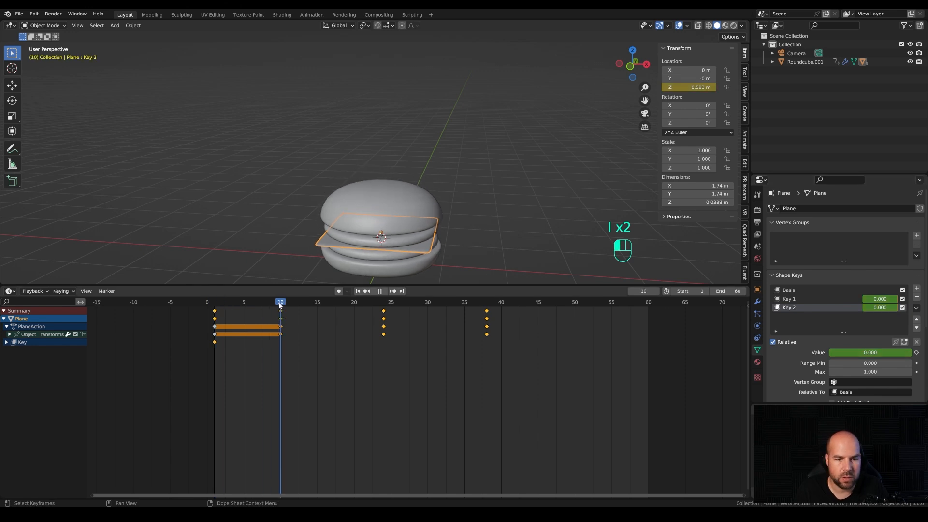
key(i)
key(i)
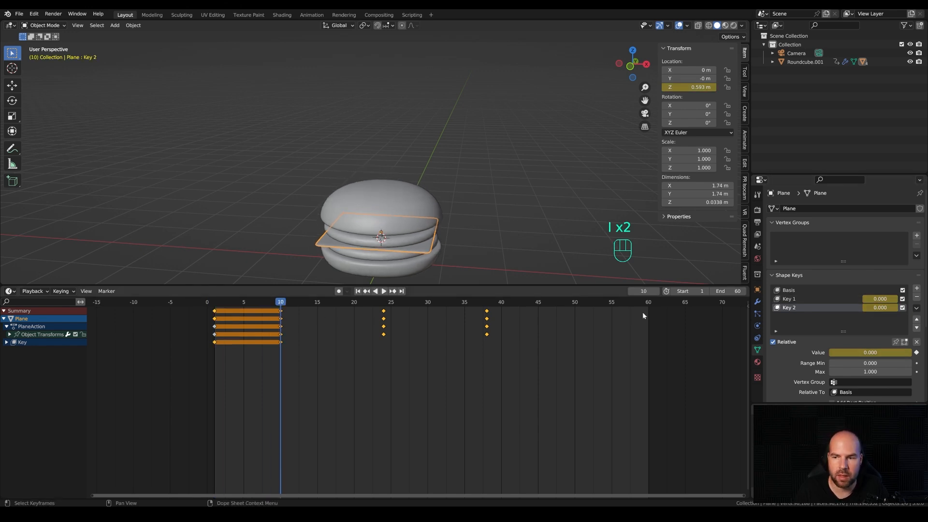
Go to frame 24, set the cheese slice's Key 1 shape key to 1.000 and keyframe it.
key(space)
click(281, 305)
drag(209, 304, 280, 307)
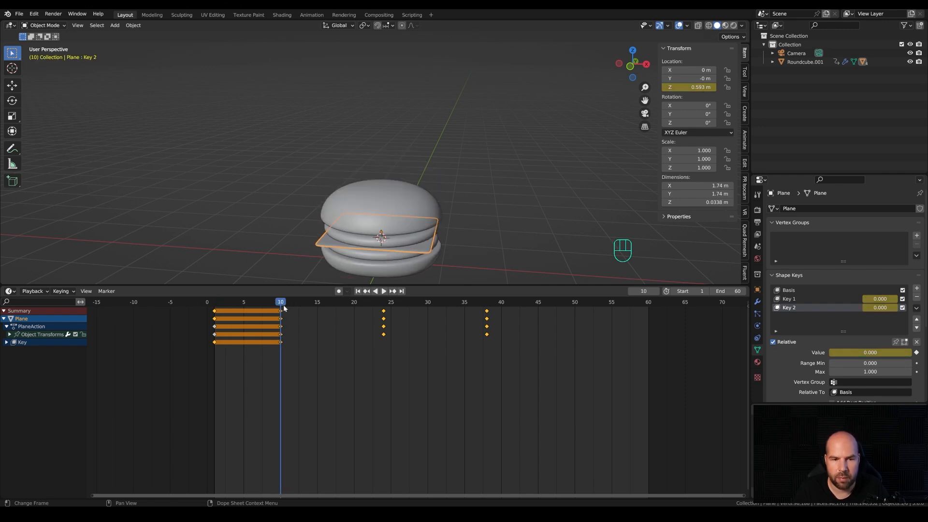
key(space)
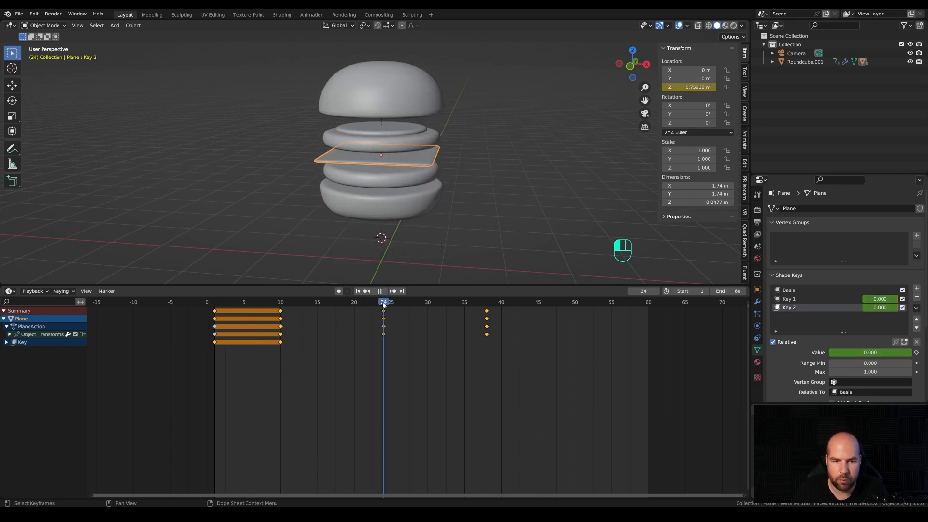
drag(880, 299, 909, 299)
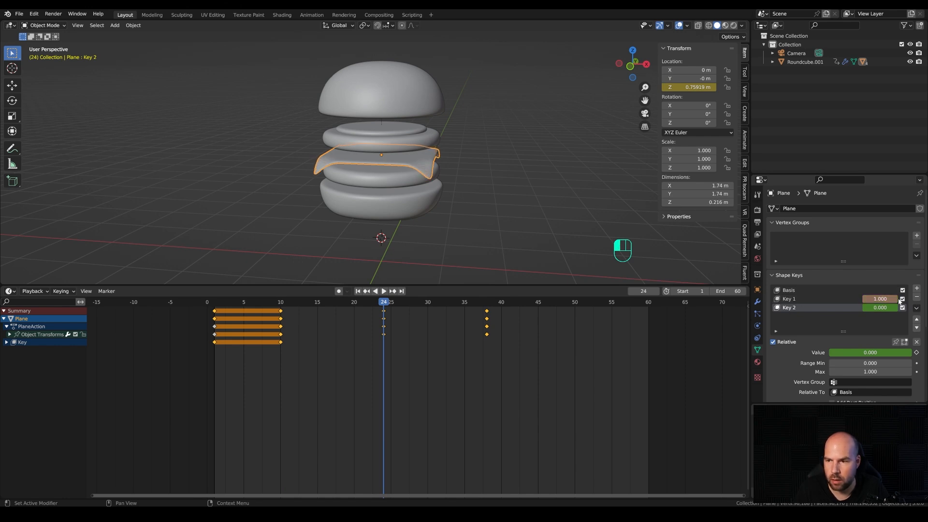
key(i)
Go to frame 32 and keyframe the cheese slice's shape keys with Key 1 at 0.000 and Key 2 at 1.000.
mouse_move(373, 302)
mouse_down()
mouse_move(283, 303)
mouse_move(423, 304)
mouse_move(384, 307)
mouse_up()
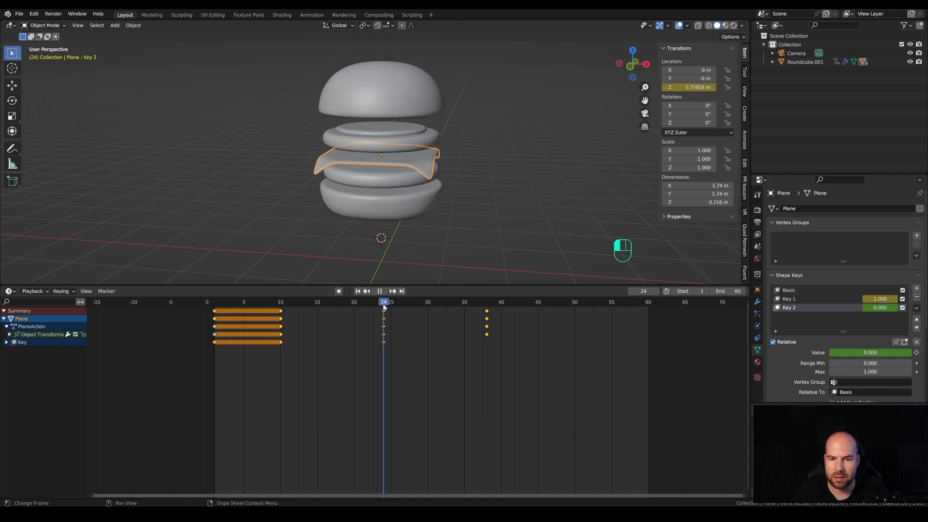
key(space)
click(385, 307)
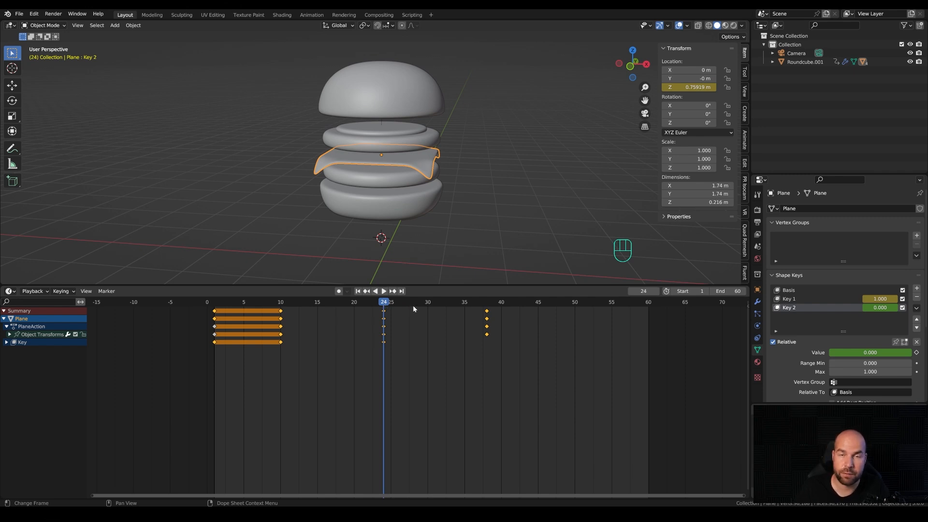
drag(385, 304, 443, 307)
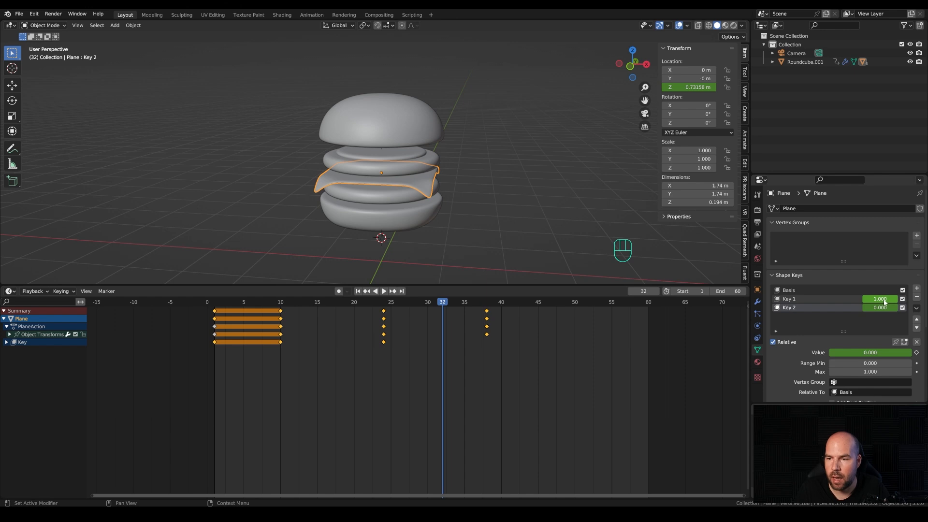
drag(881, 299, 851, 299)
key(i)
drag(880, 310, 912, 310)
key(i)
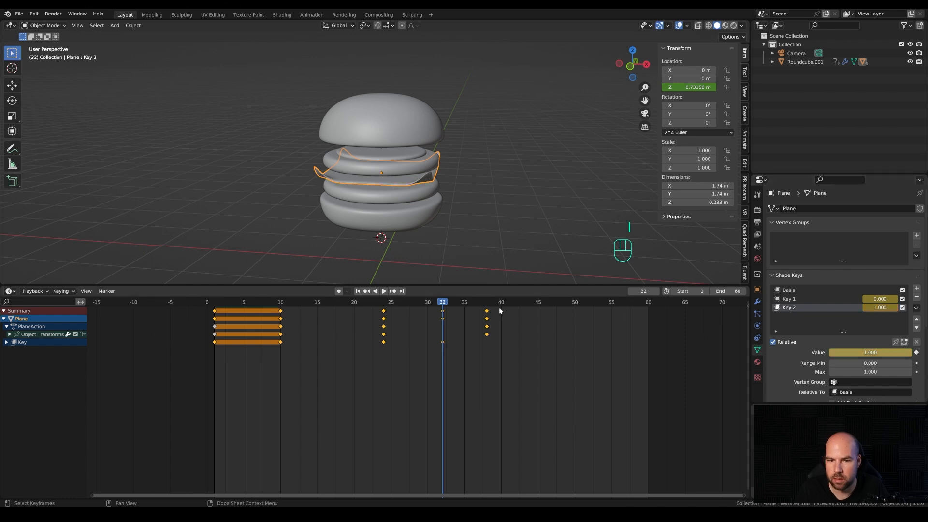
Duplicate the cheese slice's shape-key keyframes from frame 32 to frame 38.
mouse_move(450, 305)
mouse_down()
mouse_move(342, 305)
mouse_move(493, 316)
mouse_move(421, 317)
mouse_move(442, 313)
mouse_up()
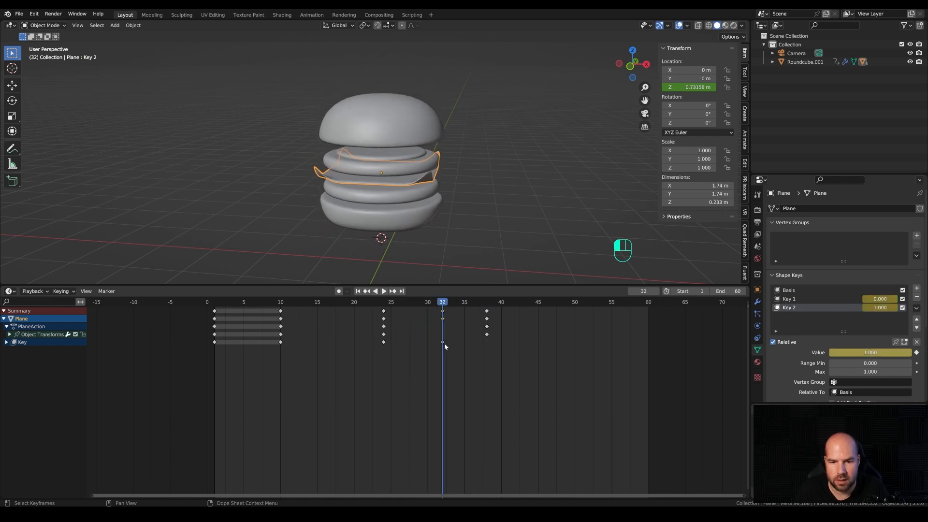
key(shift+d)
click(494, 347)
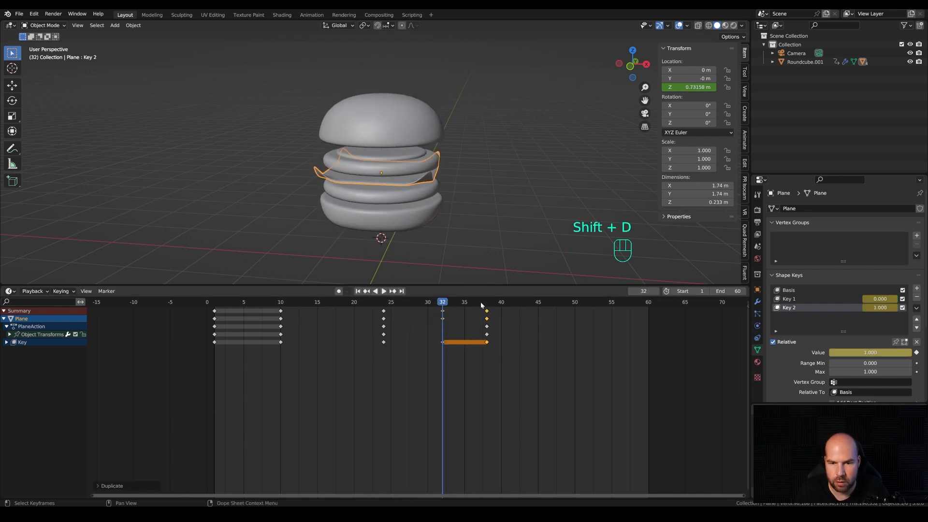
Keyframe Key 1 at 1.000 and Key 2 at 0.000 on frame 42, and Key 1 at 0.000 on frame 55.
key(space)
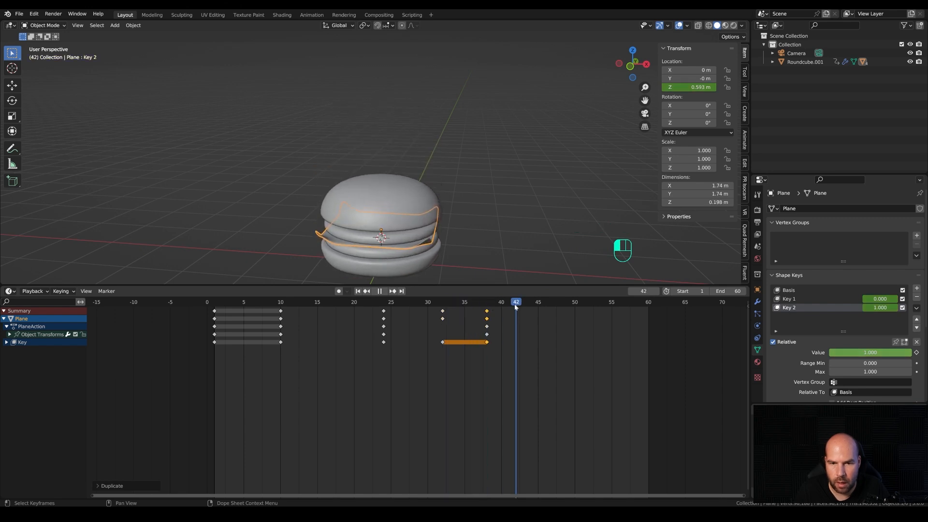
key(space)
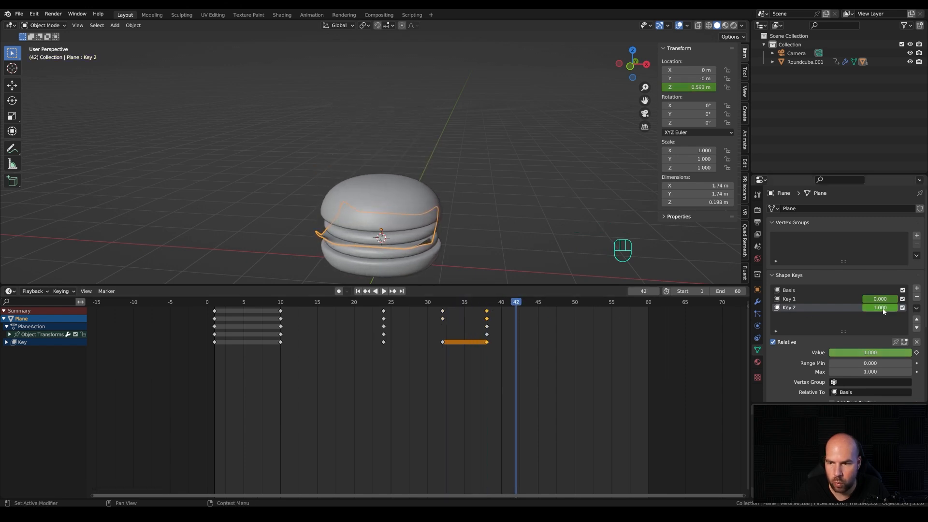
drag(884, 308, 849, 308)
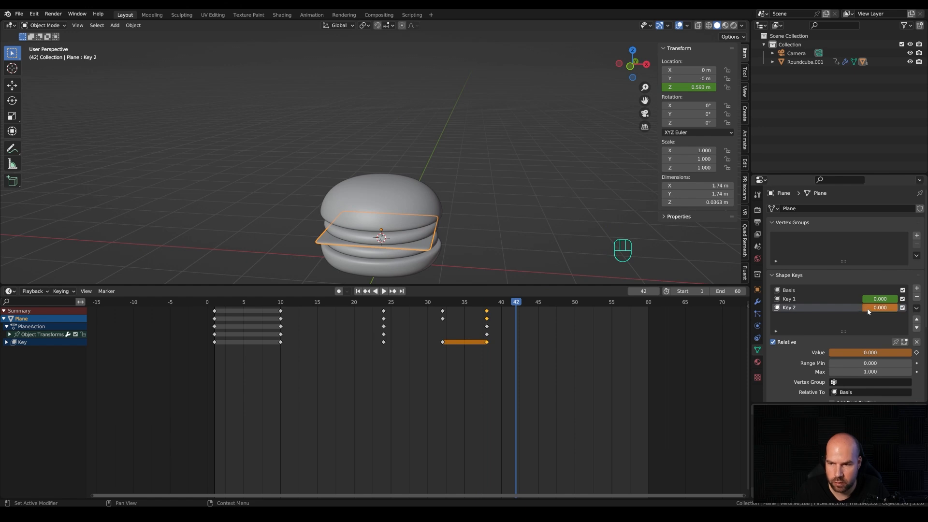
key(i)
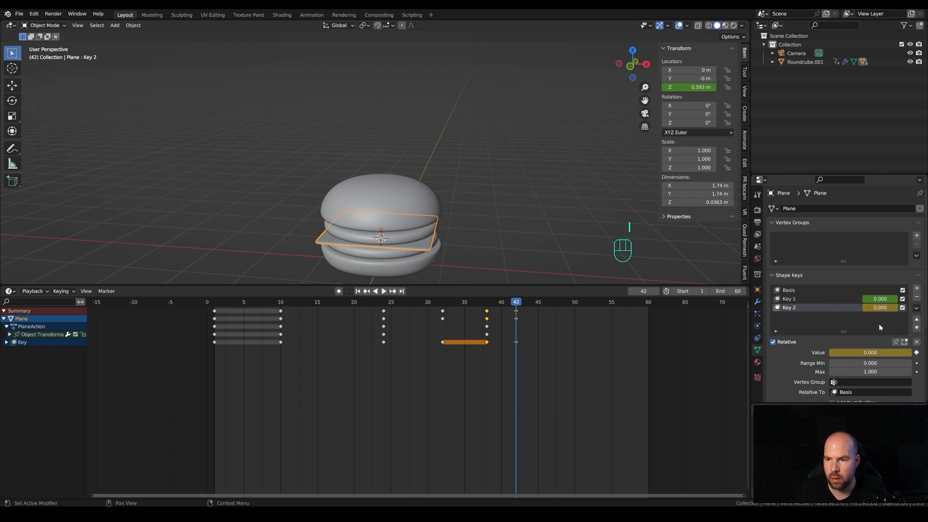
drag(882, 300, 899, 300)
drag(516, 303, 613, 305)
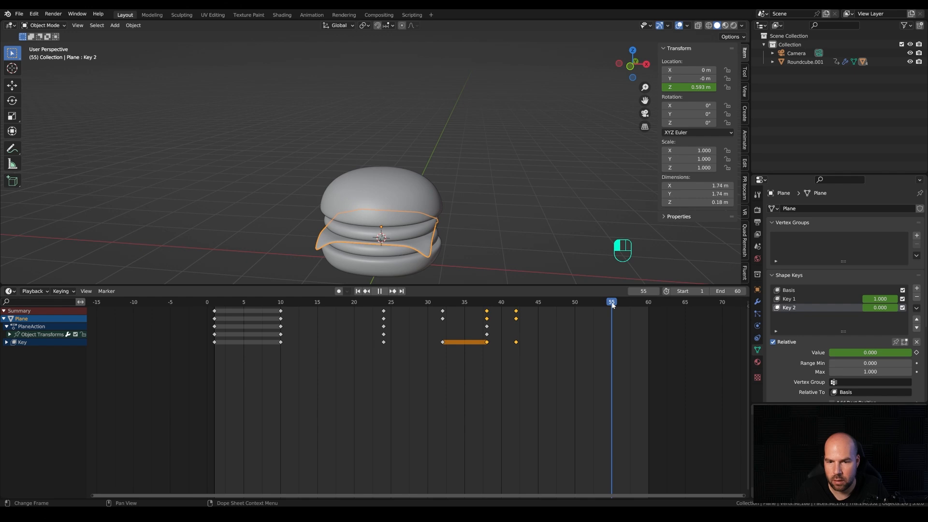
drag(881, 299, 844, 299)
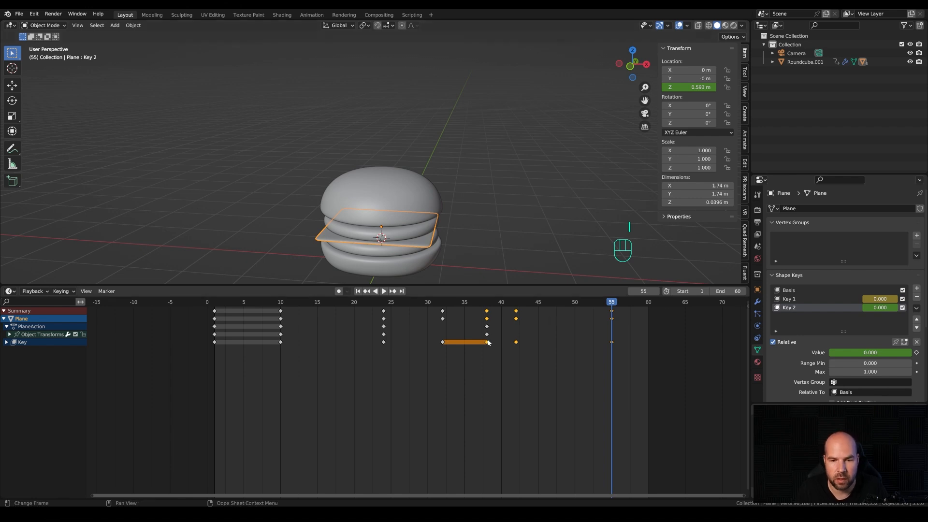
Switch to the curve view, hide the Z Location curve, frame all shape-key curves and play the animation.
key(ctrl+Tab)
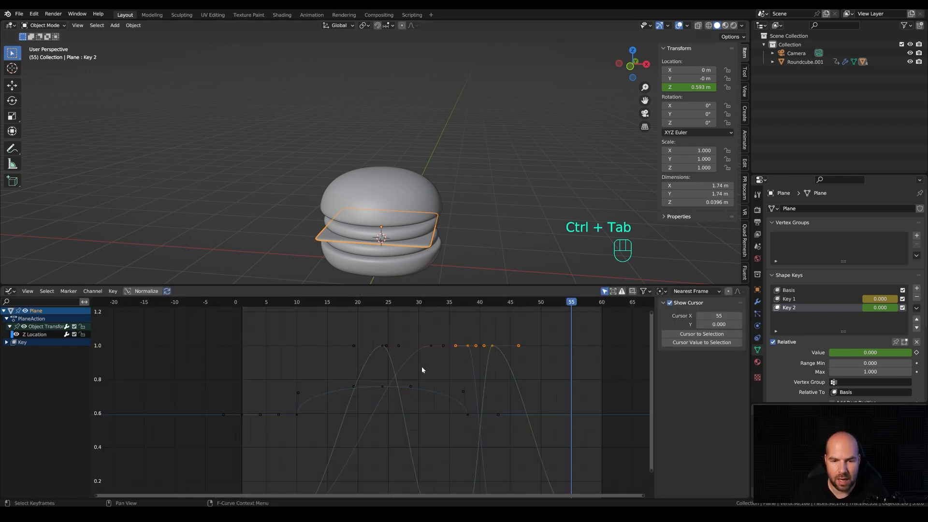
middle_drag(448, 429, 423, 409)
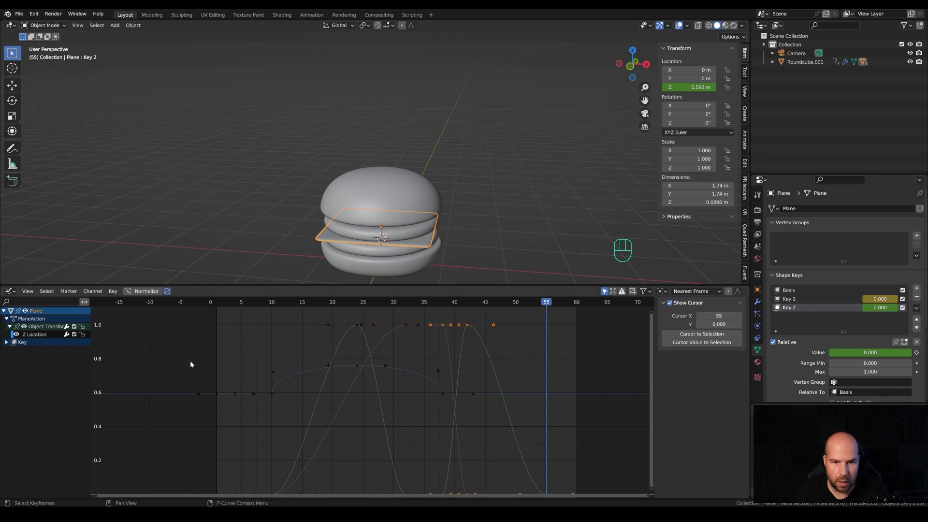
click(17, 334)
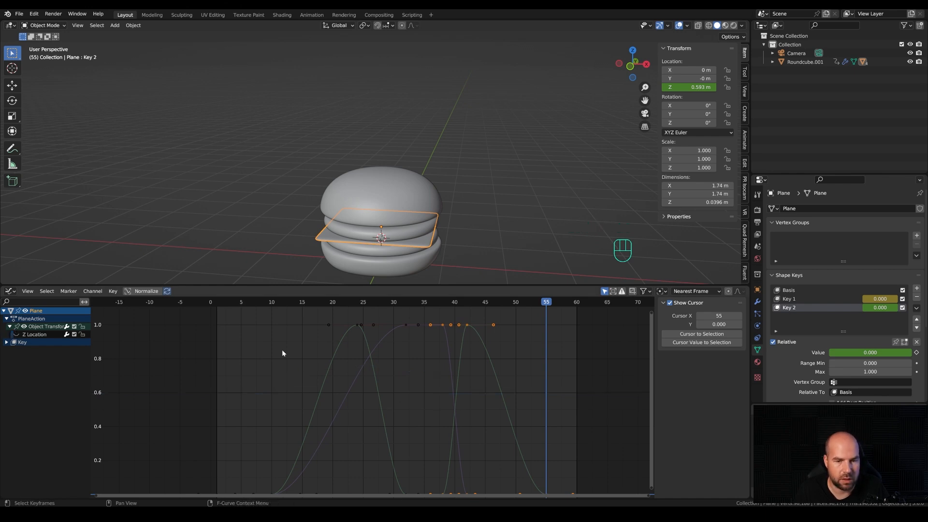
key(a)
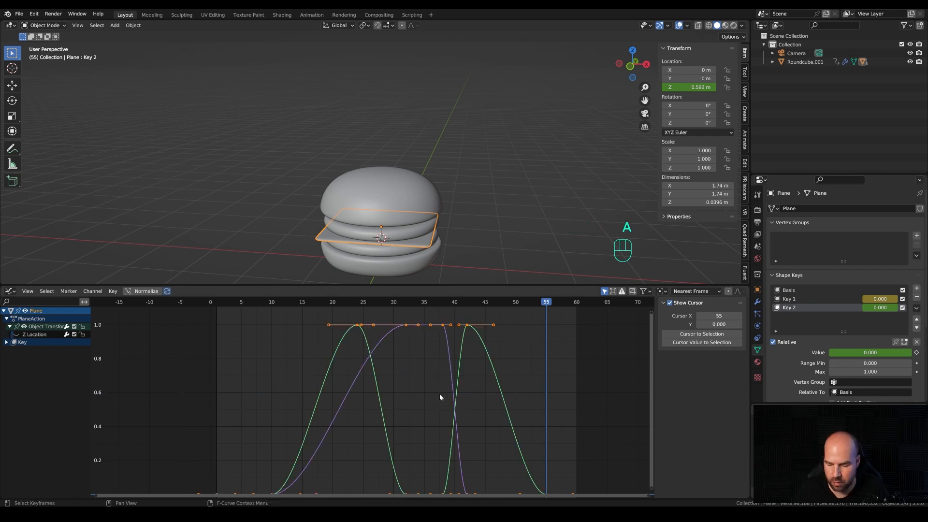
key(KP_Decimal)
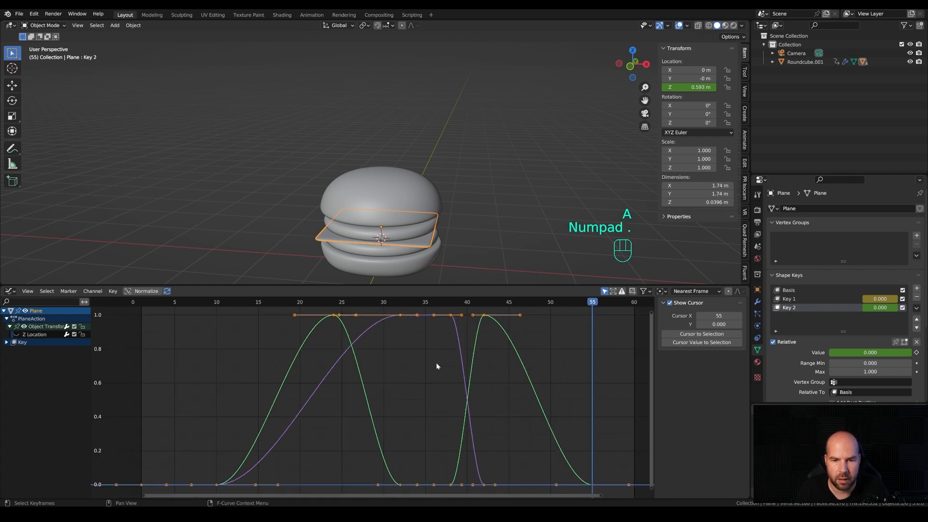
drag(391, 302, 270, 314)
key(space)
key(space)
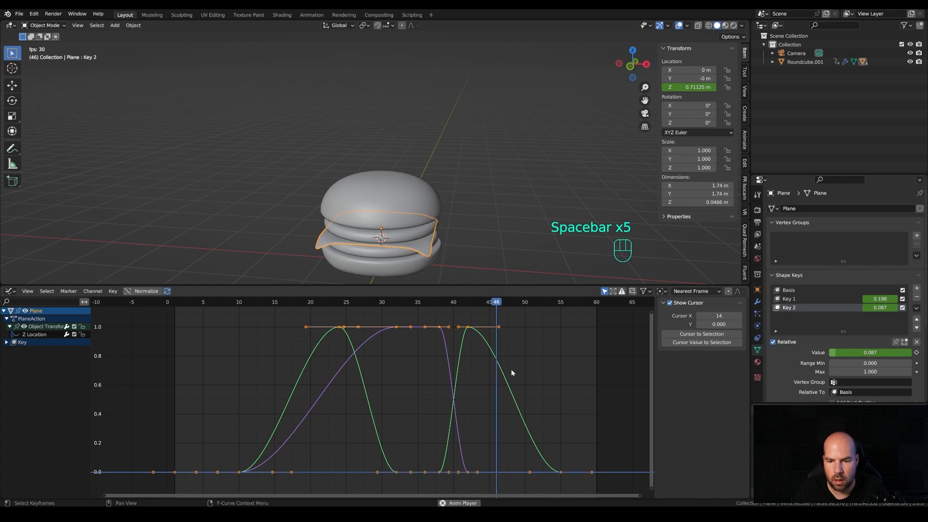
key(space)
Set the interpolation of the Key 1 curve's keyframe at frame 42 to Bounce and play the animation.
click(6, 342)
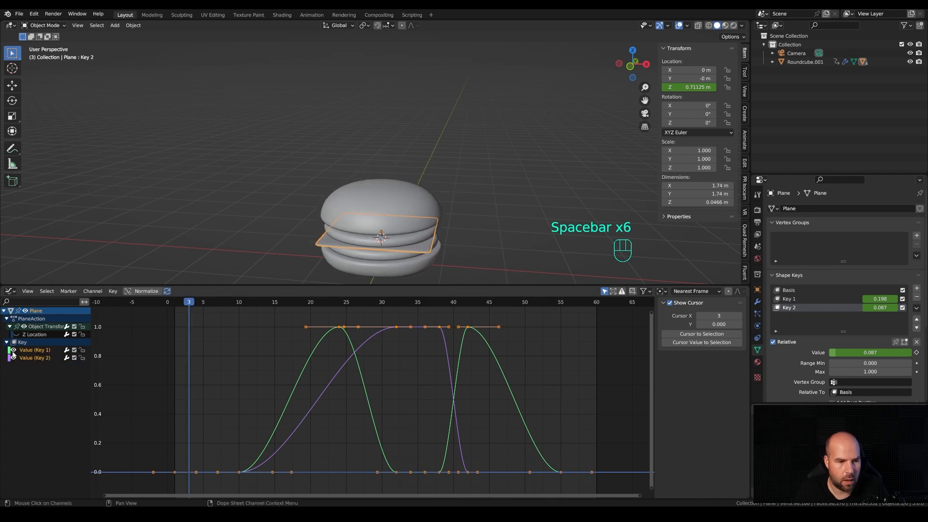
click(40, 360)
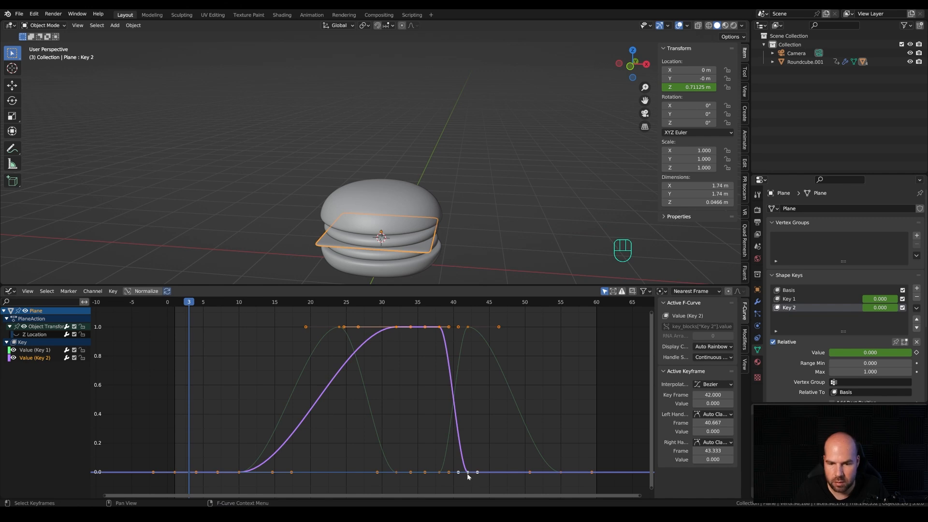
click(468, 327)
key(w)
mouse_move(469, 303)
mouse_down()
mouse_move(587, 312)
mouse_move(469, 309)
mouse_up()
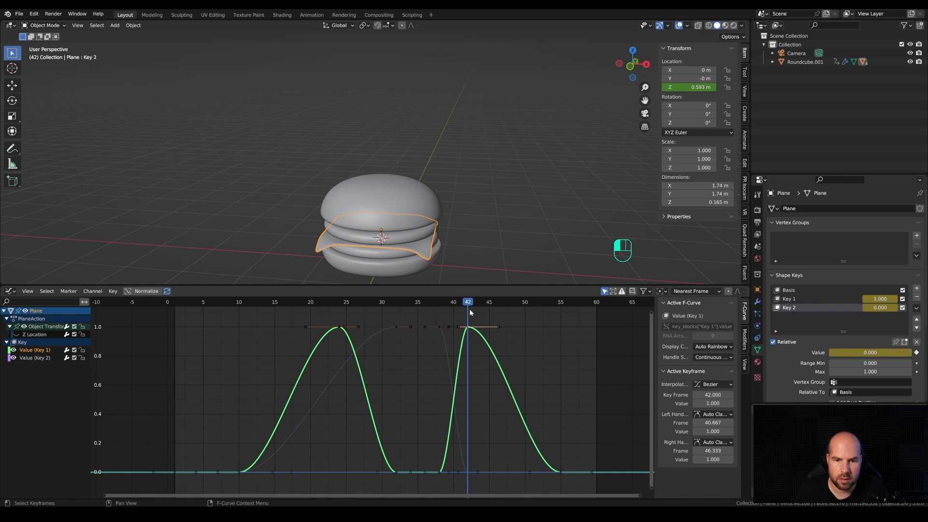
click(468, 329)
key(t)
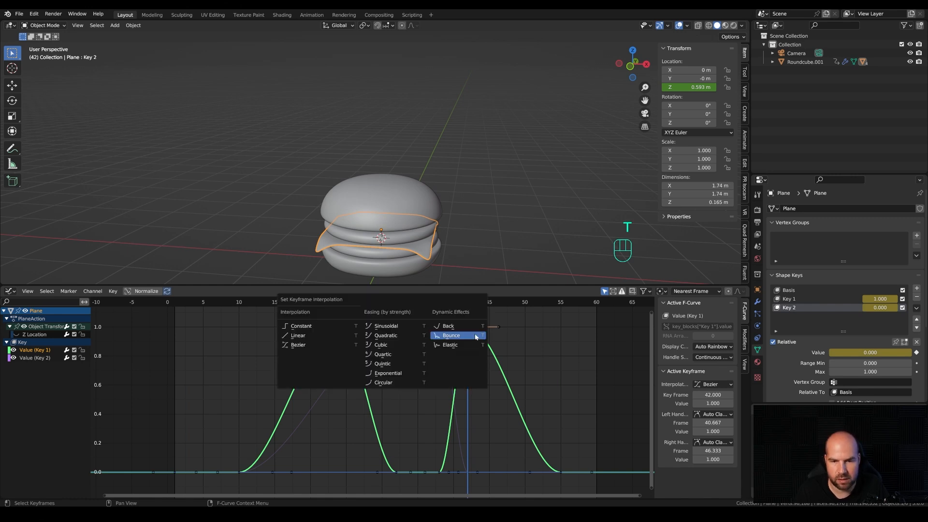
click(462, 338)
drag(468, 304, 207, 317)
key(space)
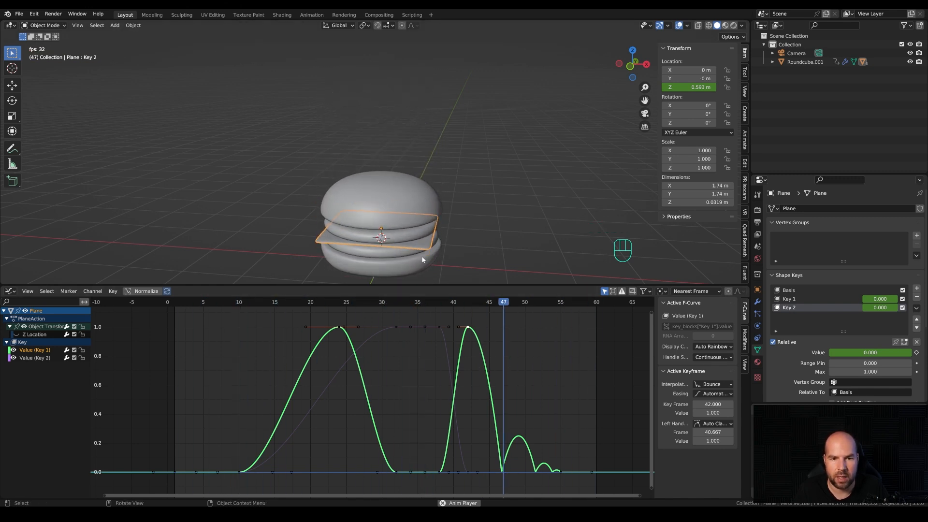
key(space)
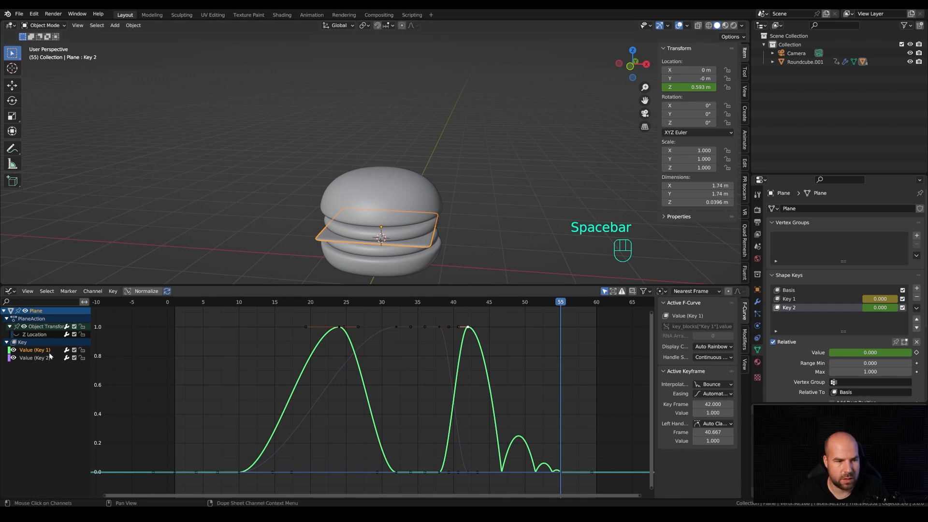
Return to the timeline, move the cheese slice's frame 24 keyframes to frame 21, and save the file.
key(ctrl+Tab)
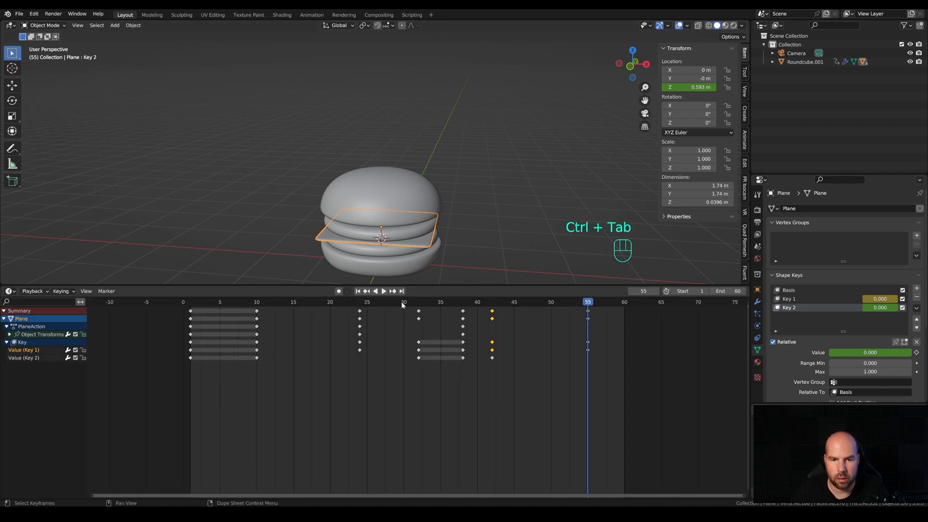
key(space)
key(space)
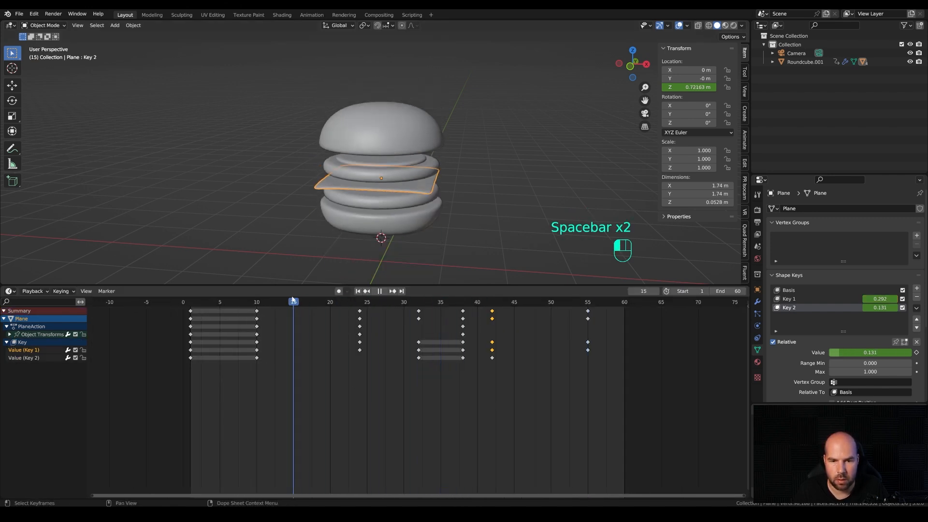
key(space)
key(space)
drag(361, 303, 382, 339)
key(g)
key(x)
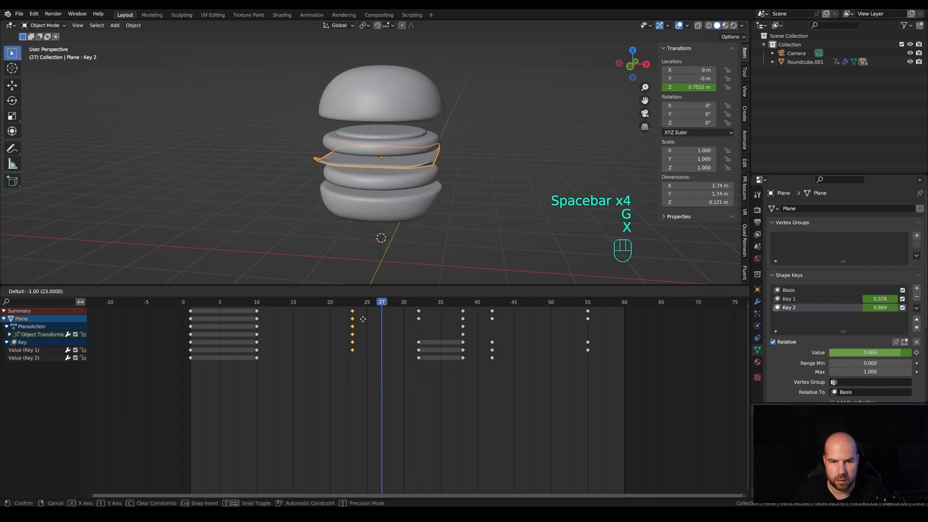
click(357, 318)
drag(356, 308, 268, 303)
drag(270, 303, 367, 304)
drag(344, 311, 566, 304)
drag(253, 306, 227, 305)
key(ctrl+s)
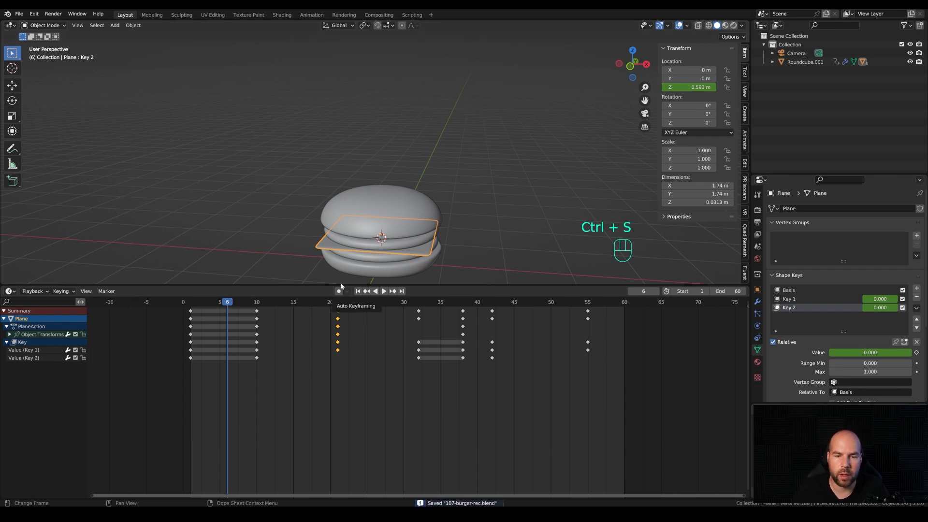
Go to frame 1, select the round Circle layer at the cheese slice, and keyframe only its Y rotation at 0°.
key(space)
drag(230, 306, 193, 306)
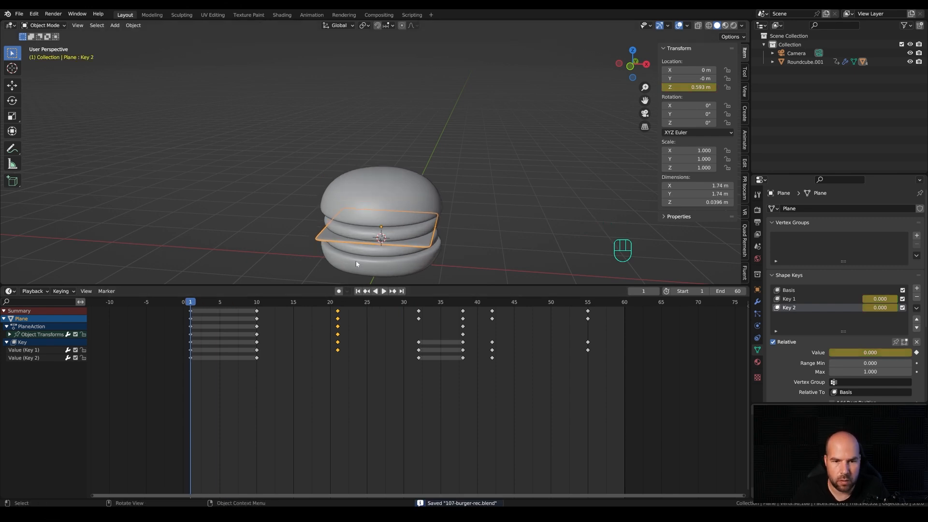
click(366, 228)
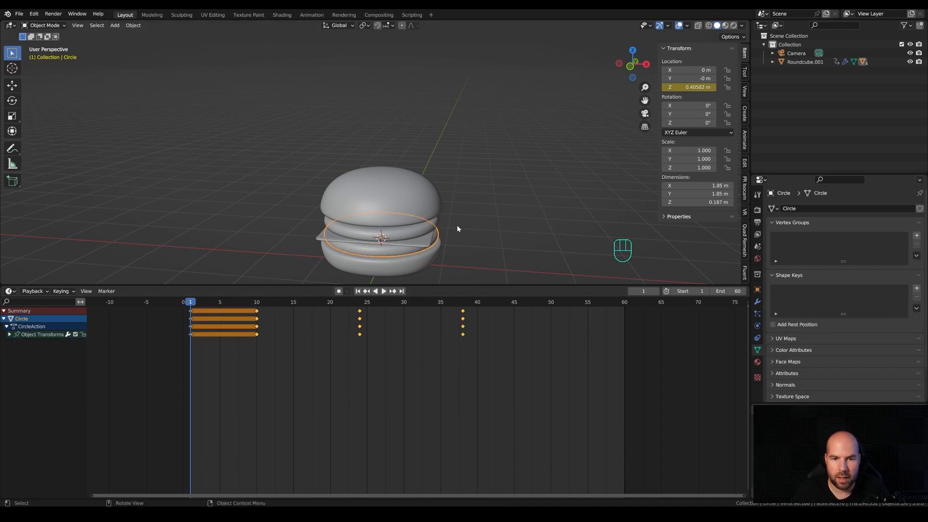
right_click(687, 114)
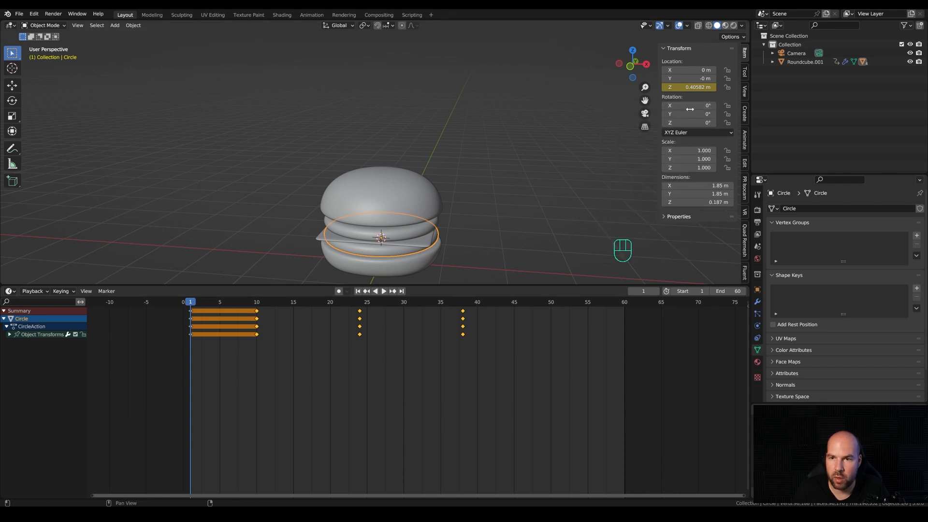
right_click(694, 115)
click(650, 116)
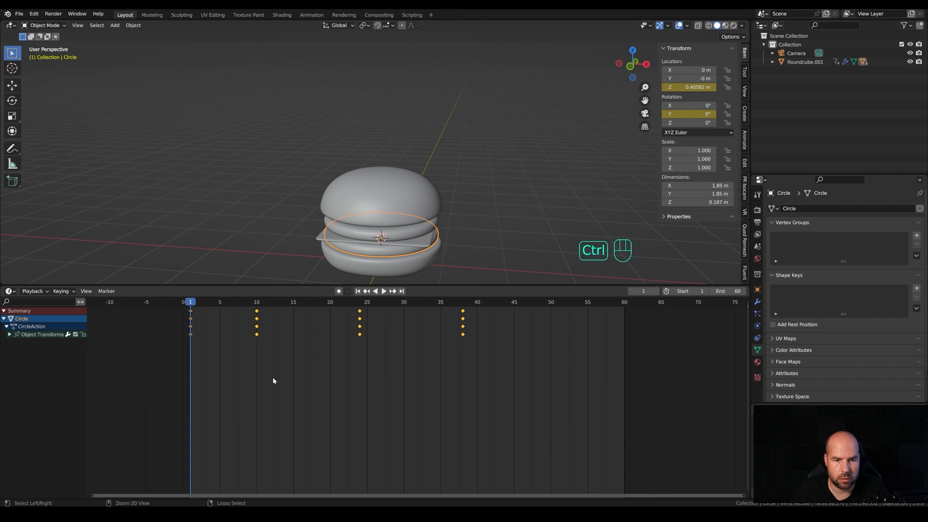
Display the Circle layer's curves and add a Noise modifier to its Y Euler Rotation curve.
key(ctrl+Tab)
click(9, 327)
key(a)
click(34, 343)
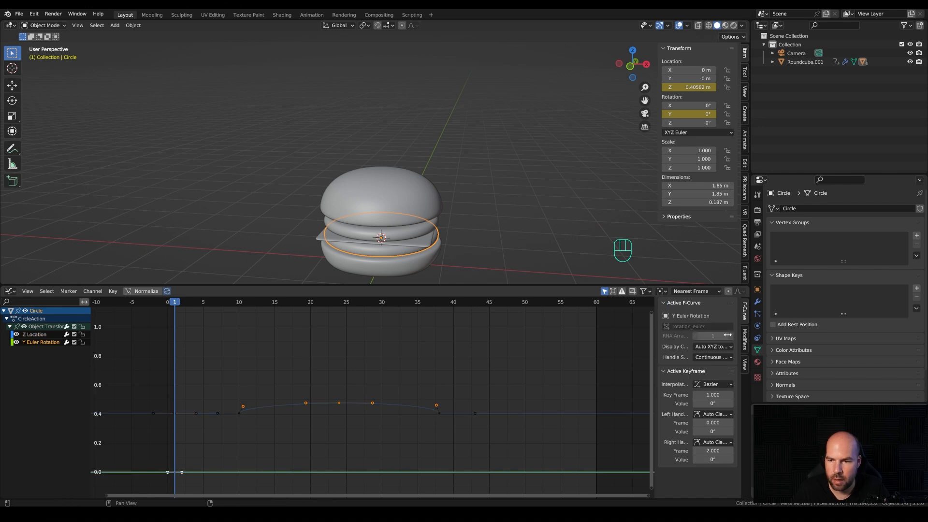
click(745, 340)
click(687, 305)
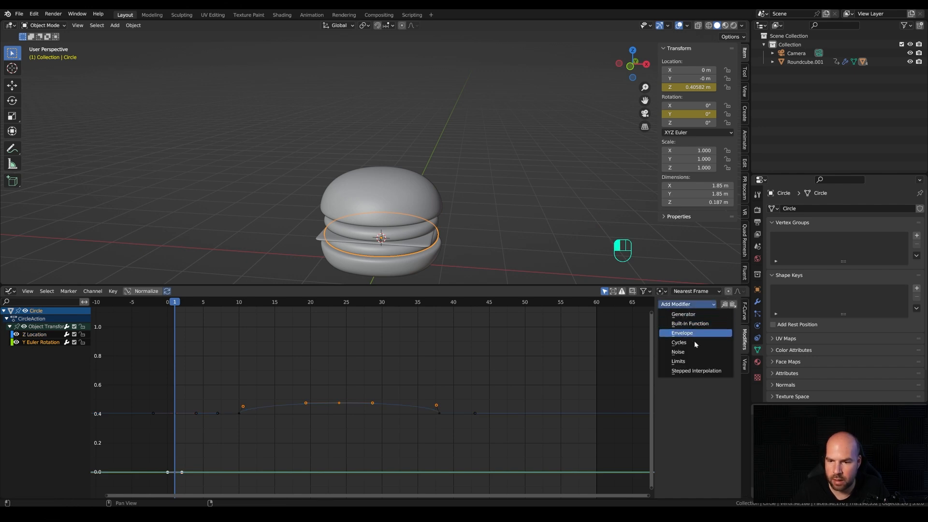
click(693, 352)
scroll(426, 377, down, 3)
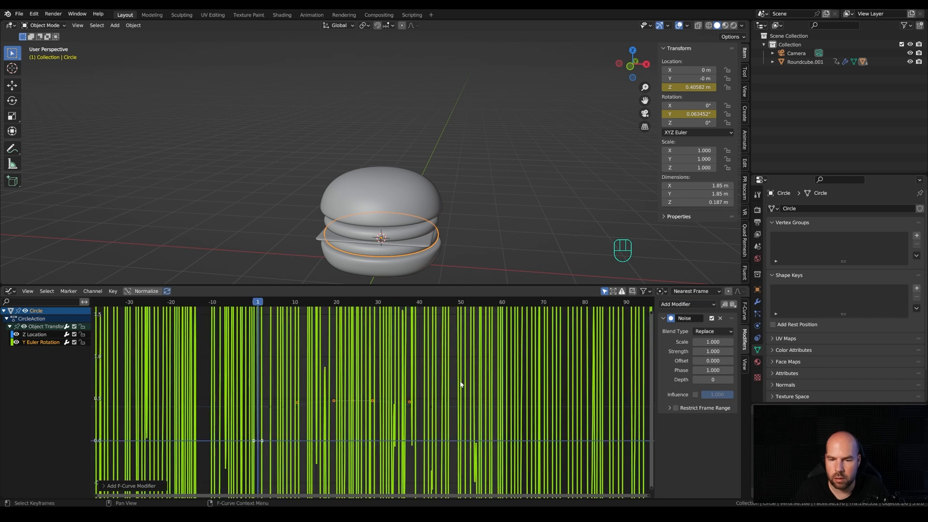
Restrict the Noise modifier on the Circle layer's Y rotation to a frame range from 10 to 38.
click(677, 409)
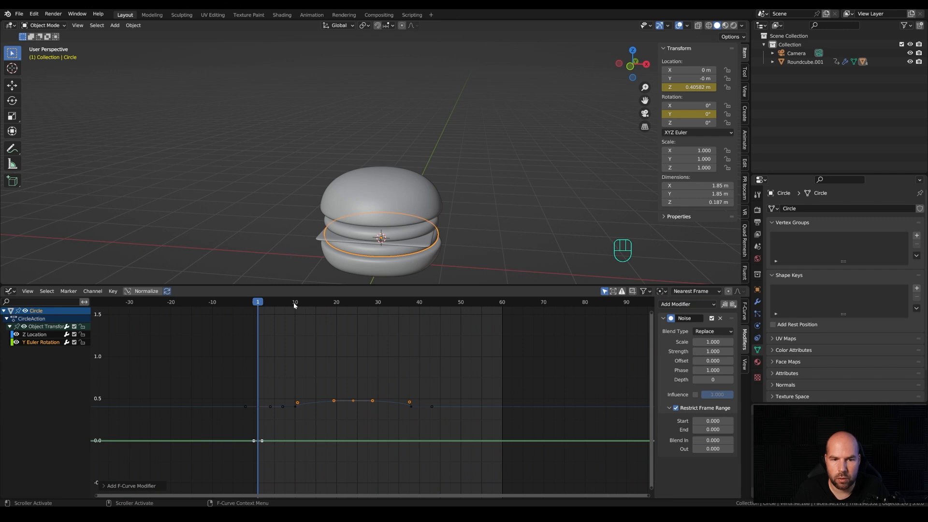
drag(294, 304, 412, 313)
drag(248, 307, 291, 304)
click(713, 422)
text(10)
key(Tab)
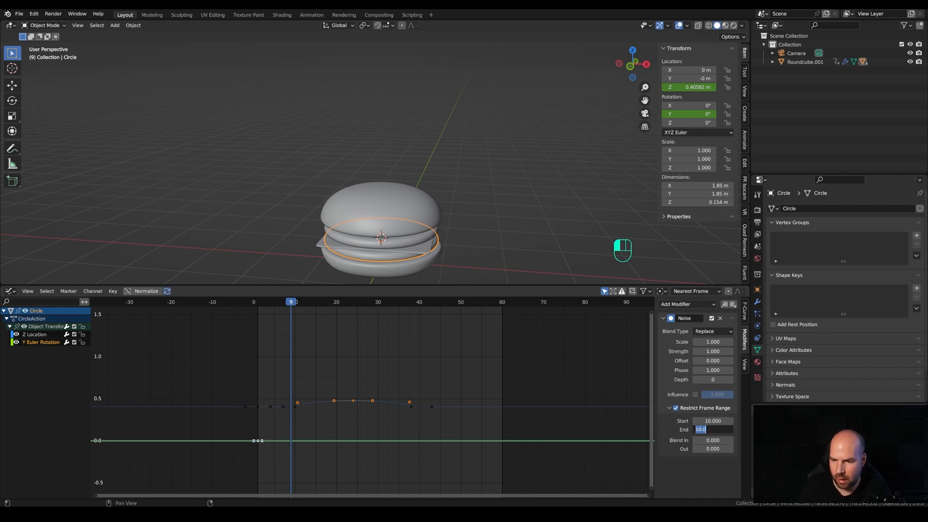
text(38)
key(Return)
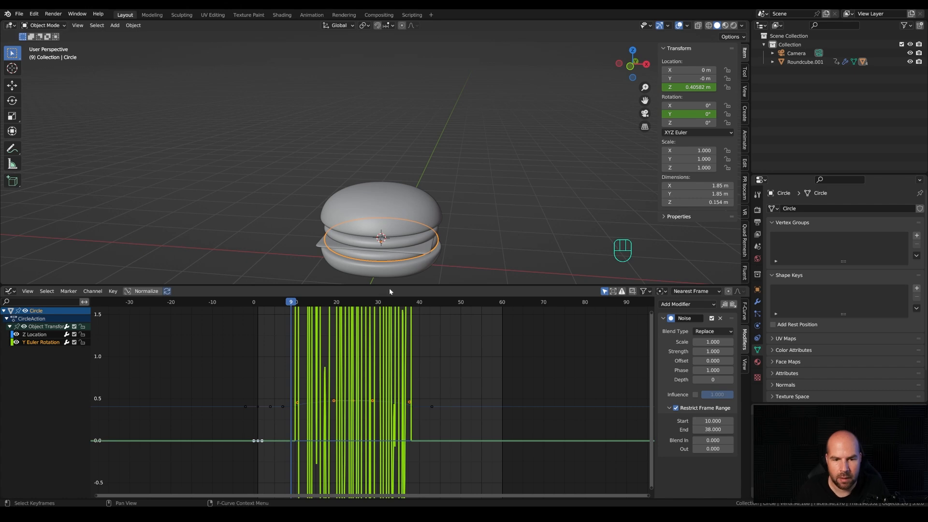
Set the Circle layer's Noise modifier to strength 0.25 and scale 3, and scrub through the jump.
middle_drag(388, 398, 392, 407)
drag(301, 303, 374, 306)
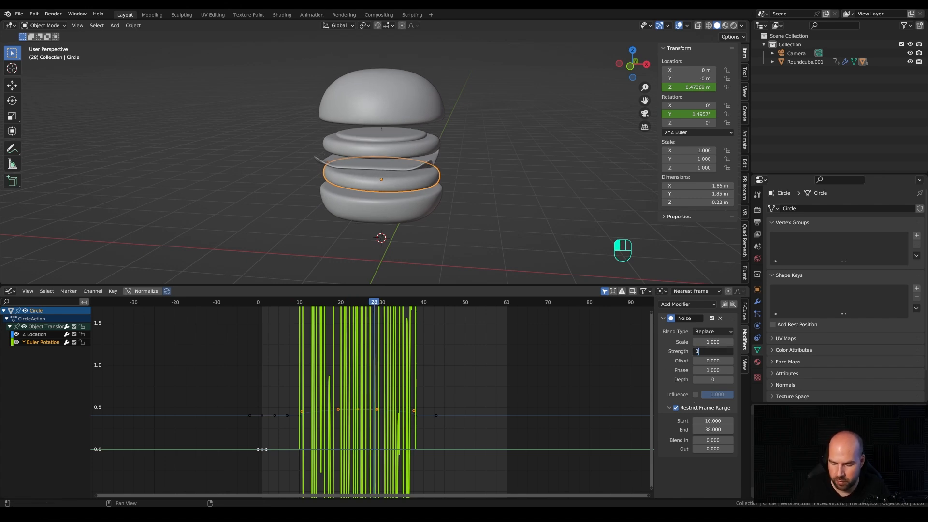
key(Return)
drag(305, 303, 374, 303)
double_click(713, 342)
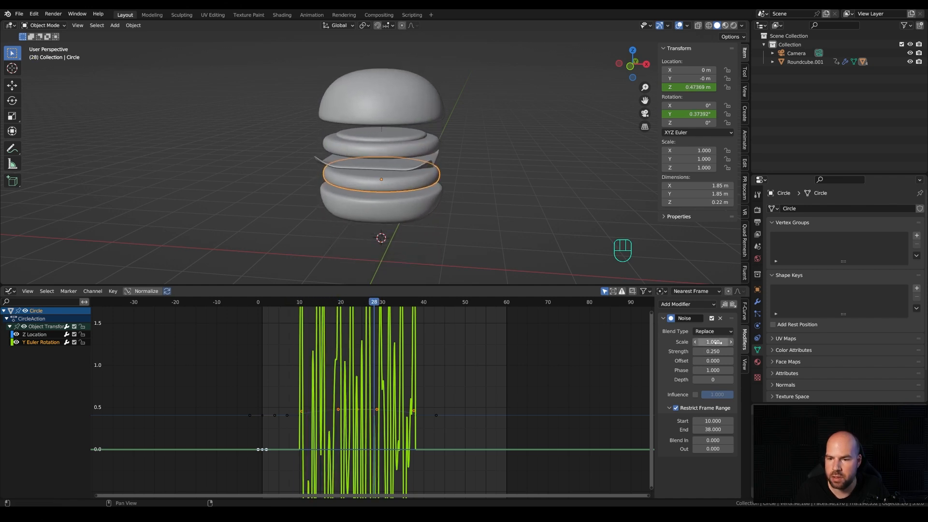
text(3)
key(Return)
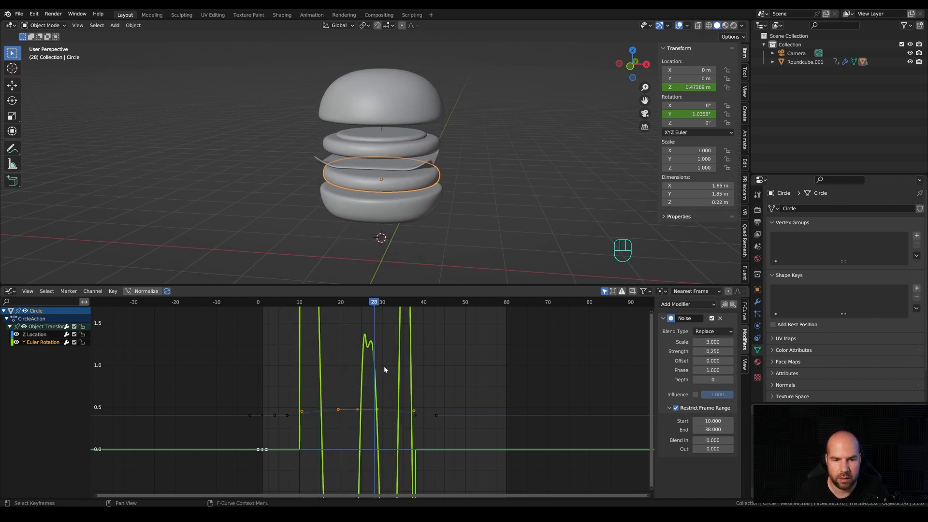
key(Home)
mouse_move(371, 306)
mouse_down()
mouse_move(337, 304)
mouse_move(376, 302)
mouse_up()
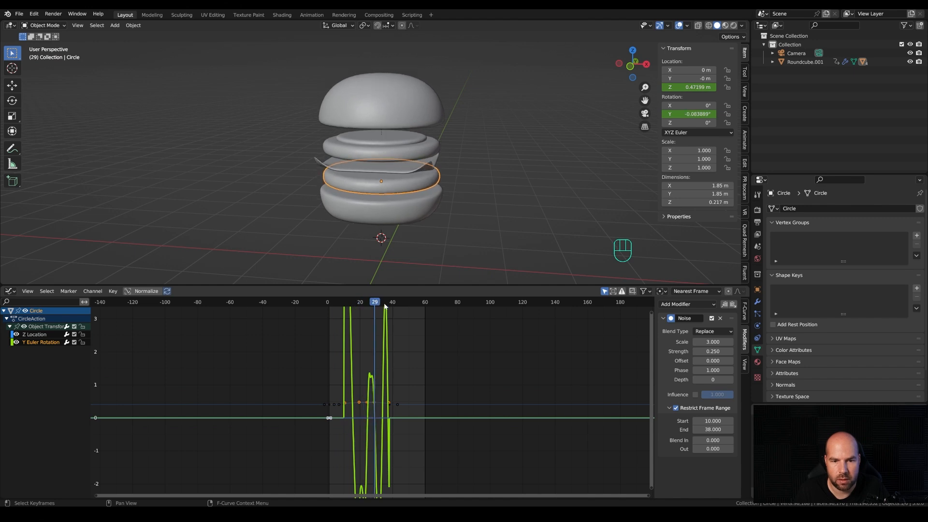
Keyframe only the cheese slice's Y rotation at frame 1 and add a Noise modifier to its Y Euler Rotation curve.
click(411, 168)
key(shift+Left)
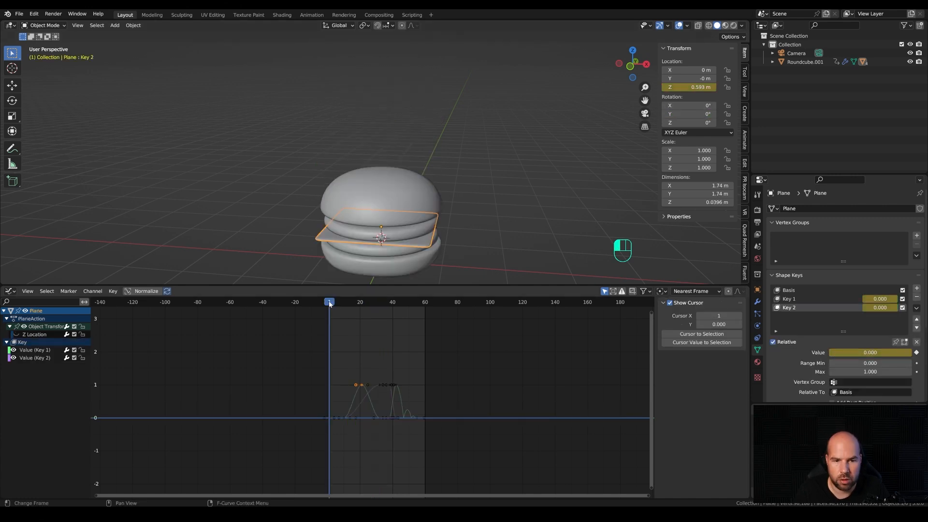
right_click(690, 114)
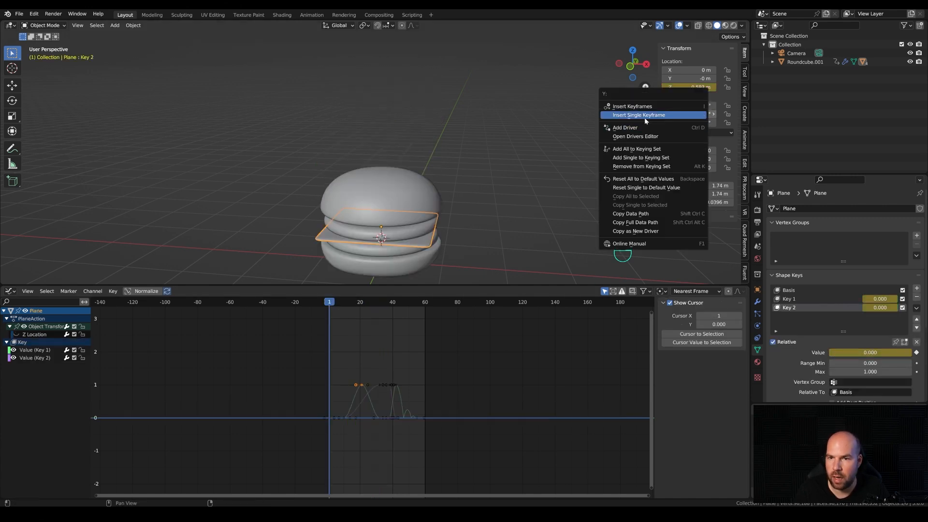
click(690, 115)
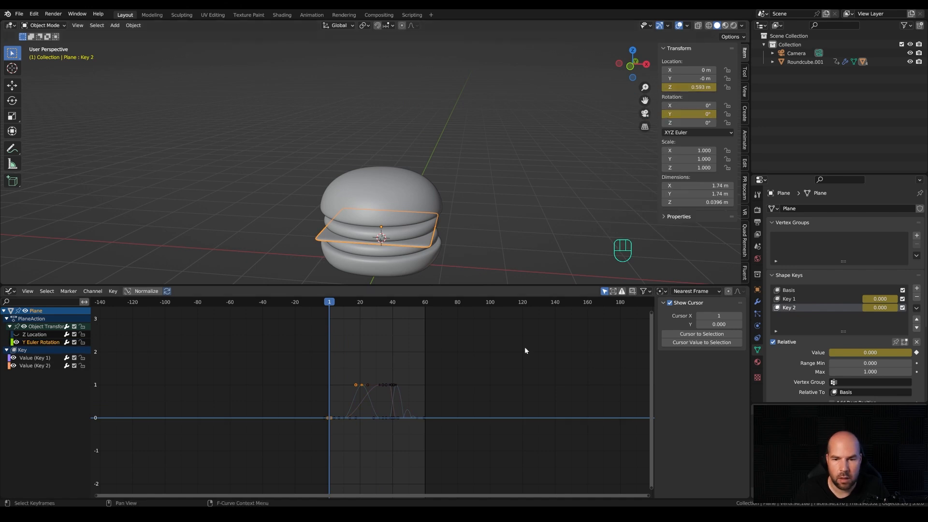
click(30, 344)
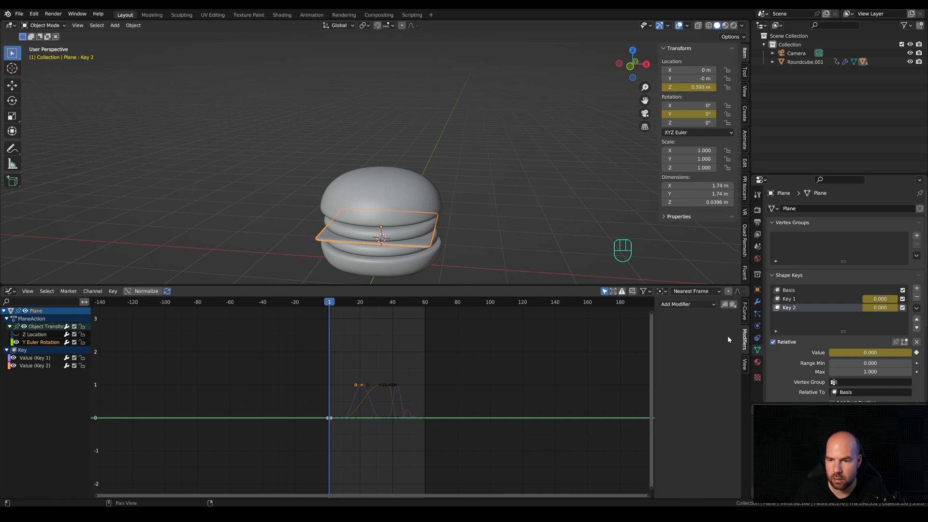
click(687, 305)
click(678, 352)
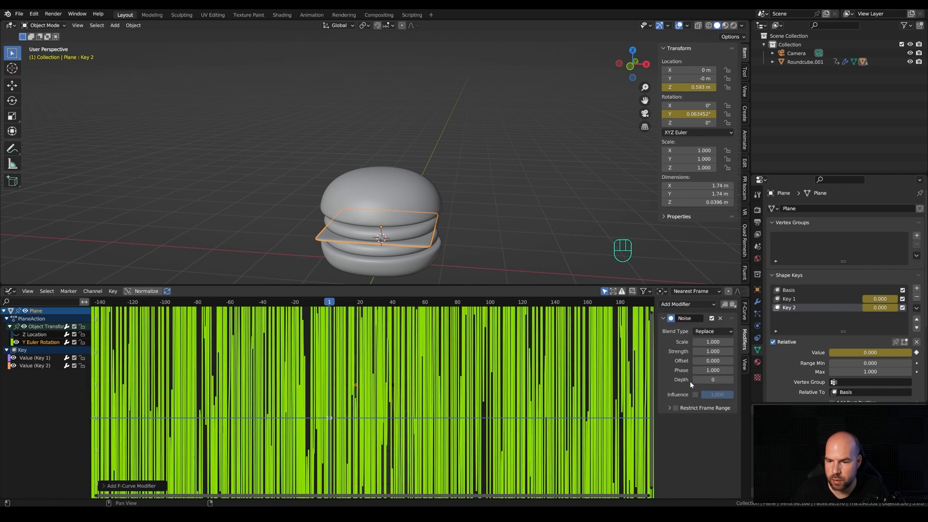
Restrict the cheese slice's Noise modifier to a frame range from 10 to 38.
click(676, 409)
click(669, 409)
text(10)
key(Tab)
text(38)
key(Return)
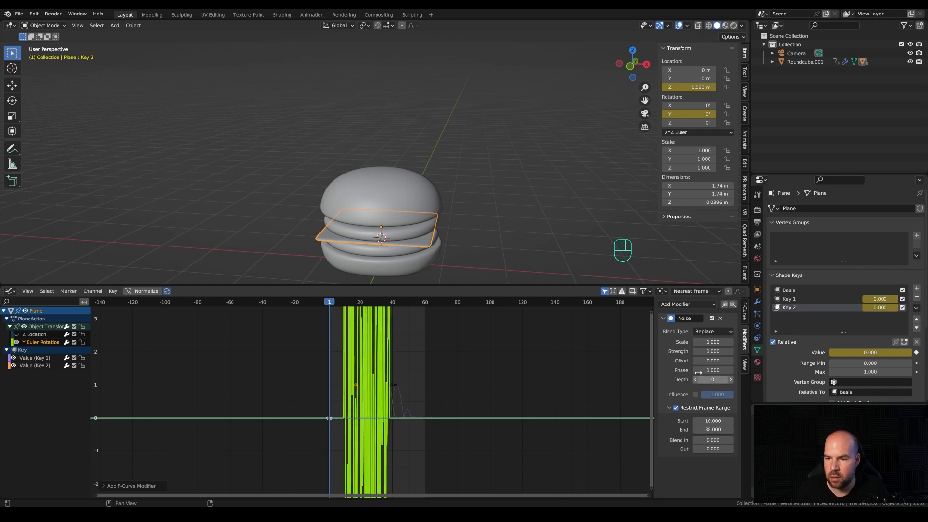
Set the cheese slice's Noise modifier to scale 3 and strength 0.25.
click(713, 342)
text(3)
key(Return)
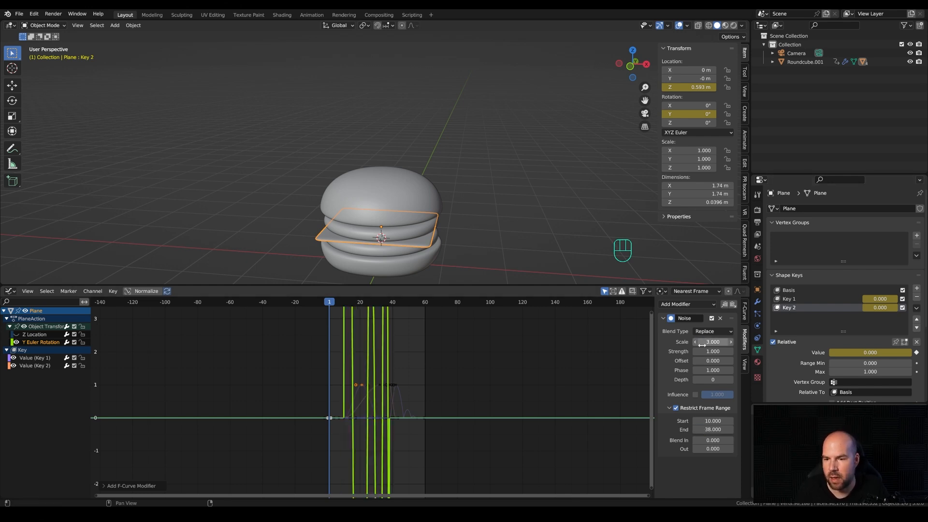
key(Return)
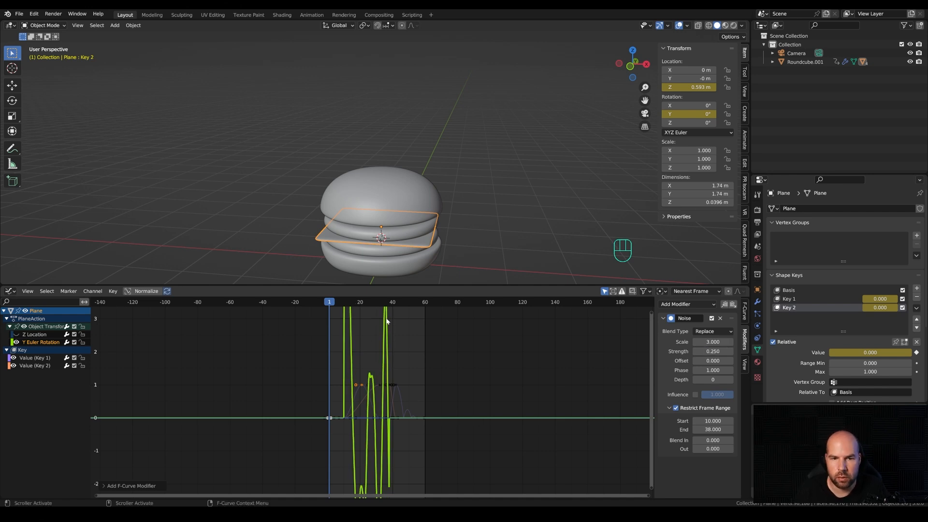
Keyframe only the Y rotation of Circle.001 below the top bun at frame 1 and add a Noise modifier to that curve.
click(392, 238)
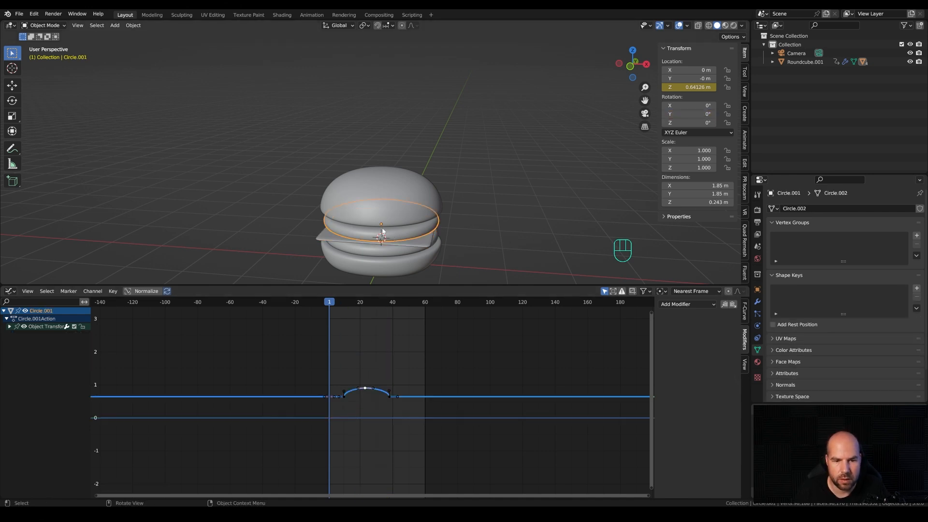
right_click(696, 115)
click(696, 114)
click(9, 327)
click(37, 343)
click(688, 304)
click(686, 352)
Restrict the Circle.001 layer's Noise modifier to a frame range from 10 to 38.
click(676, 408)
click(670, 409)
double_click(712, 421)
text(10)
key(Tab)
text(38)
key(Return)
Set the Circle.001 layer's Noise modifier to scale 3 and strength 0.25.
double_click(707, 341)
text(3)
key(Tab)
text(0.25)
mouse_move(333, 302)
mouse_down()
mouse_move(372, 304)
mouse_move(330, 302)
mouse_up()
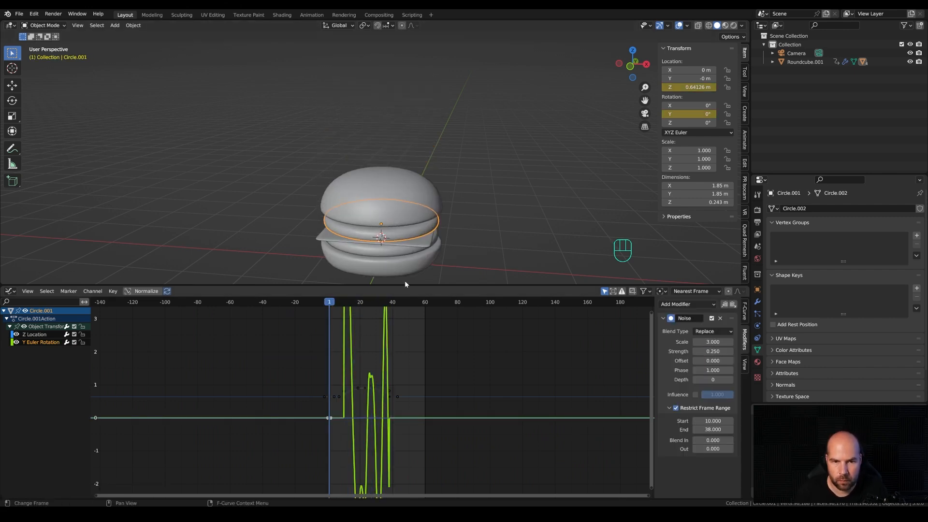
Keyframe only the top bun's Y rotation at frame 1 and add a Noise modifier to its Y Euler Rotation curve.
click(382, 193)
right_click(670, 114)
click(644, 117)
key(ctrl+z)
right_click(666, 115)
click(639, 115)
click(10, 326)
click(40, 342)
click(689, 305)
click(691, 351)
Restrict the top bun's Noise modifier to a frame range from 10 to 38.
click(676, 408)
click(670, 408)
click(713, 421)
text(10)
key(Tab)
text(38)
key(Return)
Set the top bun's Noise modifier to scale 3 and strength 0.25, and scrub to frame 28.
click(713, 342)
text(5)
key(Return)
drag(330, 302, 374, 303)
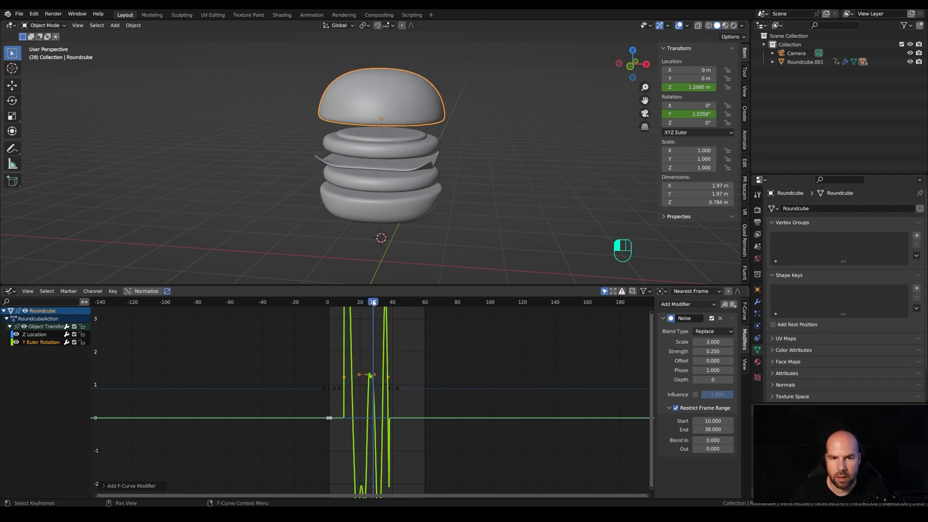
Vary the Noise offset between the burger layers, using 3.8 for the Circle layer, and scrub through the jump.
mouse_move(713, 361)
mouse_down()
mouse_move(749, 361)
mouse_move(702, 361)
mouse_move(739, 361)
mouse_up()
click(377, 161)
click(354, 180)
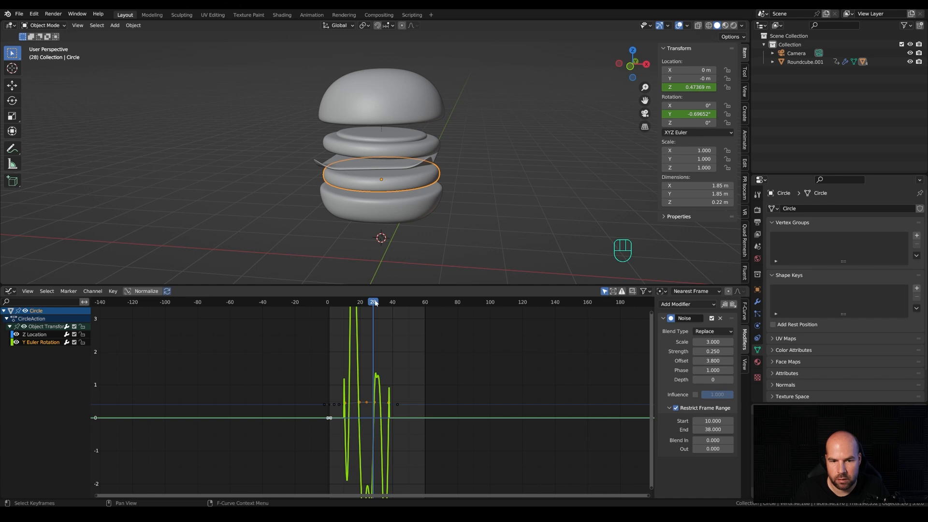
drag(342, 300, 338, 303)
drag(351, 302, 380, 302)
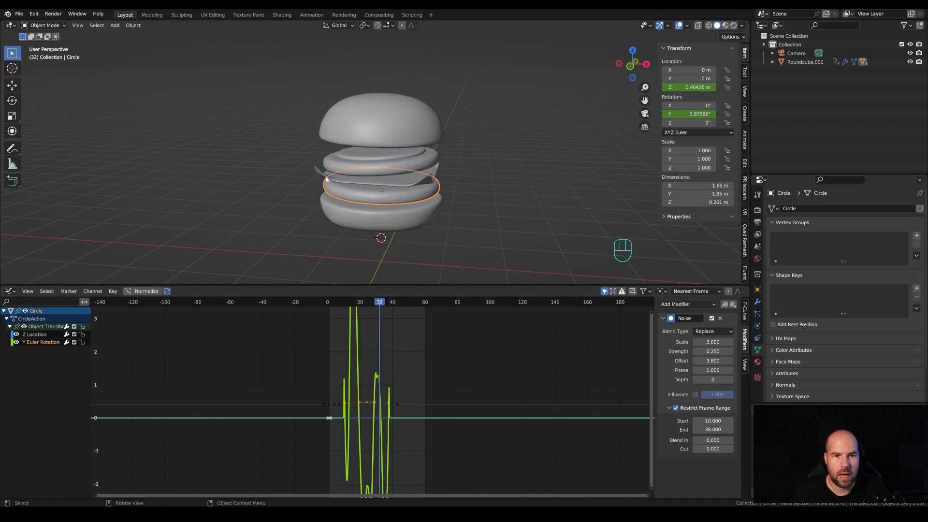
Look through the camera and raise it about 1.77 m along Z to frame the jumping burger.
key(KP_0)
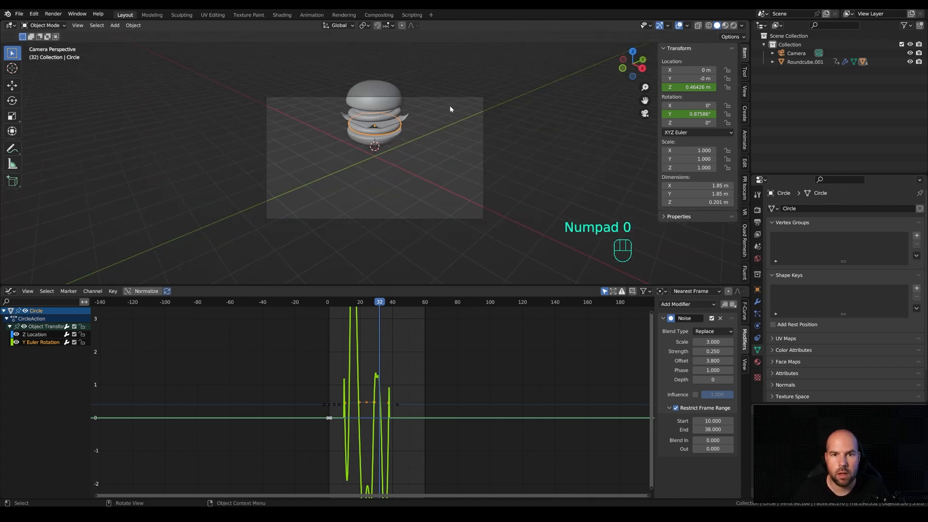
click(451, 97)
key(g)
key(z)
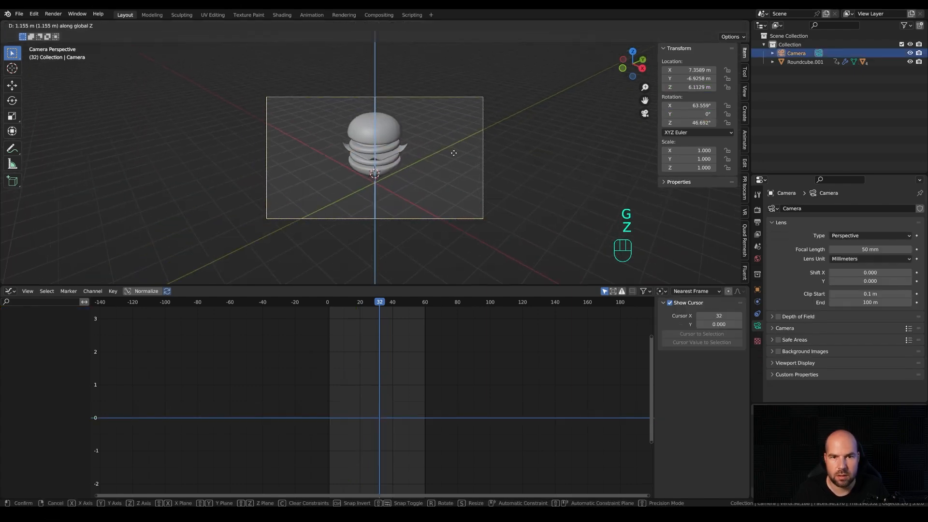
click(443, 118)
scroll(371, 151, up, 5)
scroll(372, 140, down, 2)
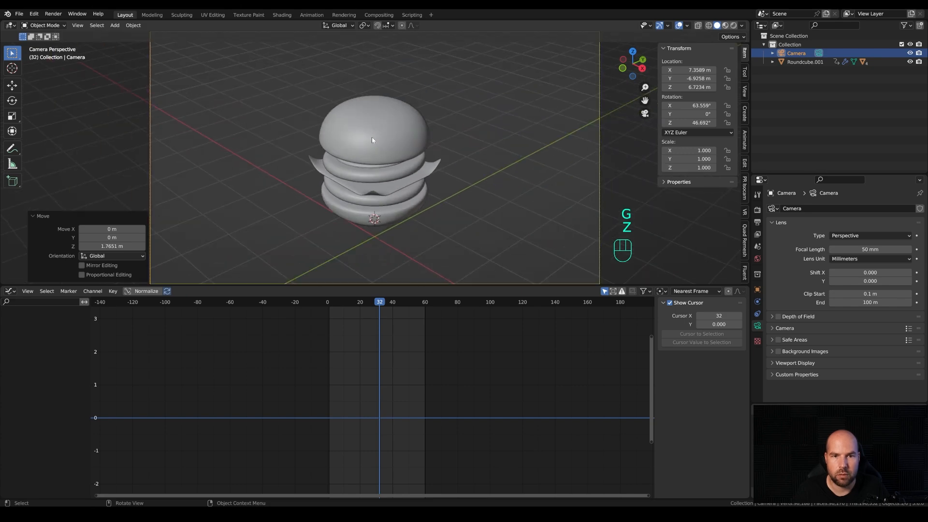
Return to the timeline beneath a taller viewport and play the animation in camera view.
scroll(373, 140, down, 2)
drag(388, 285, 388, 412)
ctrl+scroll(401, 456, up, 4)
scroll(436, 460, down, 2)
ctrl+middle_drag(396, 461, 523, 462)
middle_drag(406, 463, 138, 448)
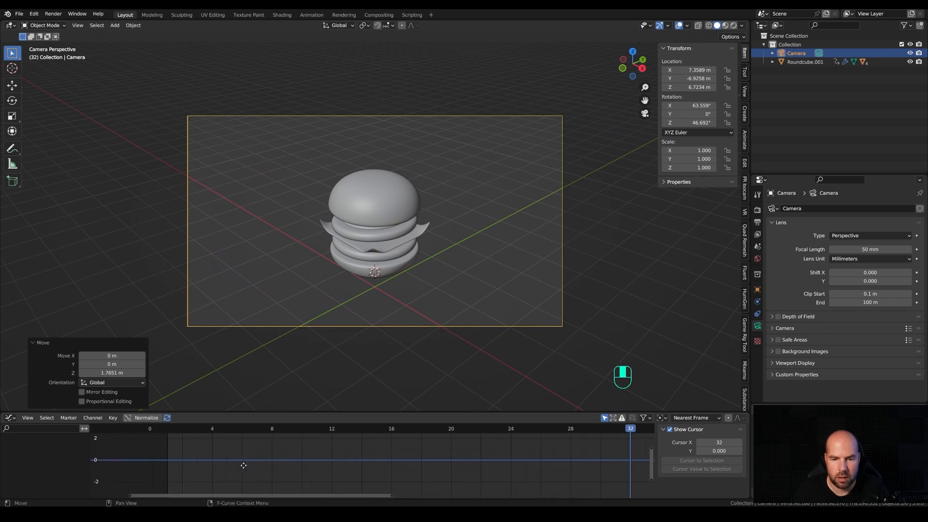
key(ctrl+Tab)
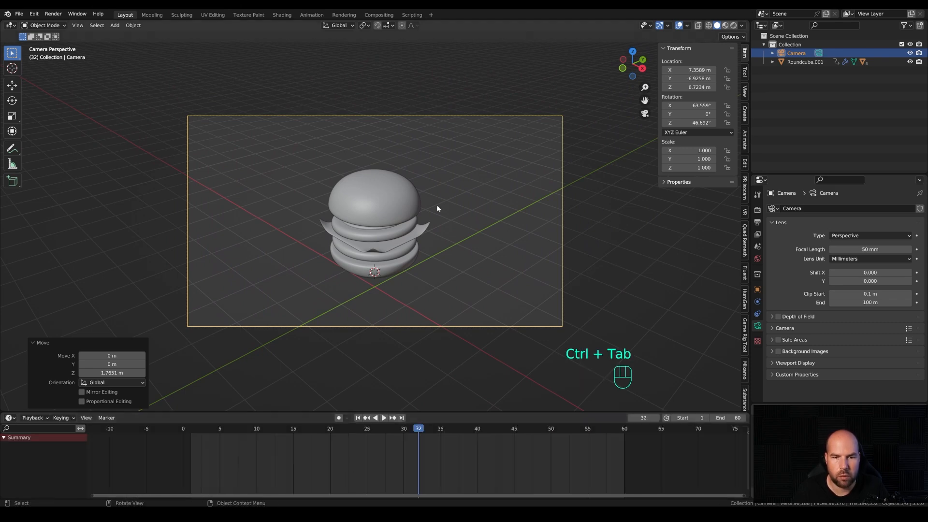
scroll(402, 213, up, 1)
key(space)
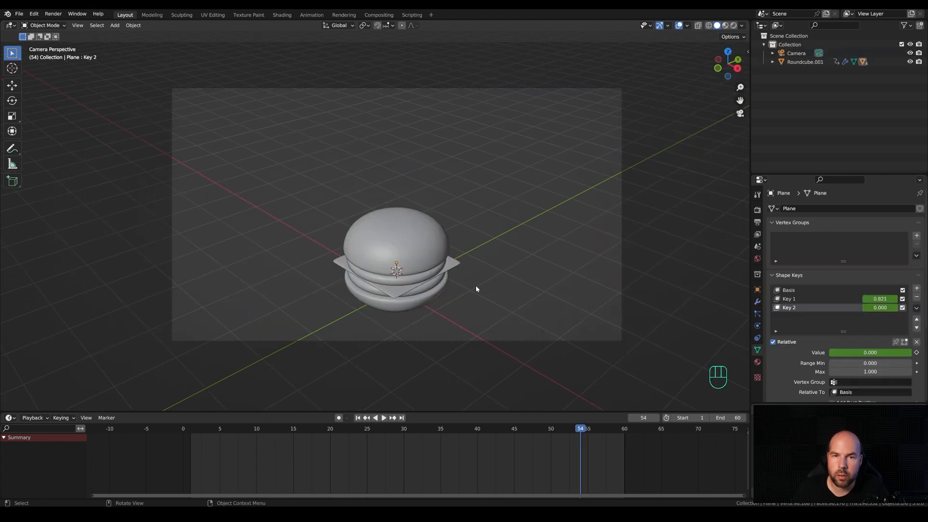
Add a Displace modifier with a new texture to the Circle layer beneath the cheese slice.
scroll(462, 291, up, 3)
shift+middle_drag(518, 324, 478, 274)
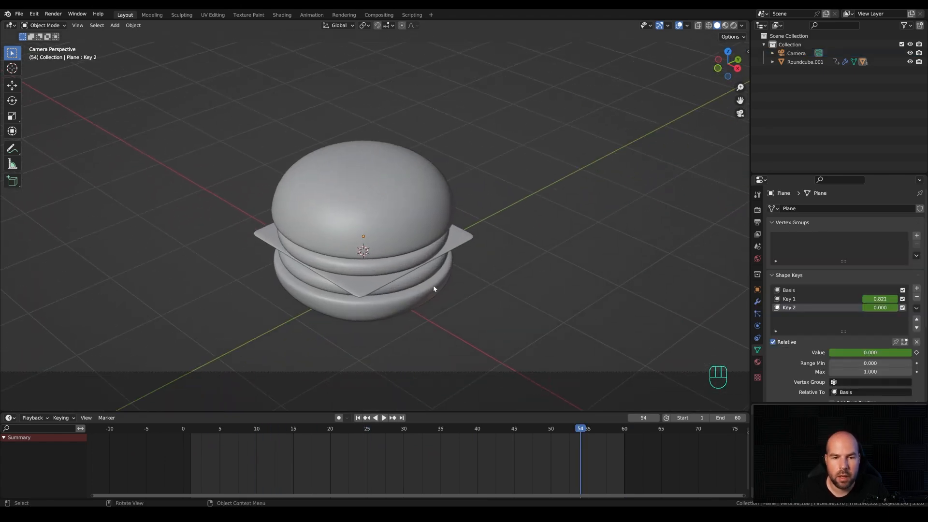
shift+middle_drag(427, 289, 458, 275)
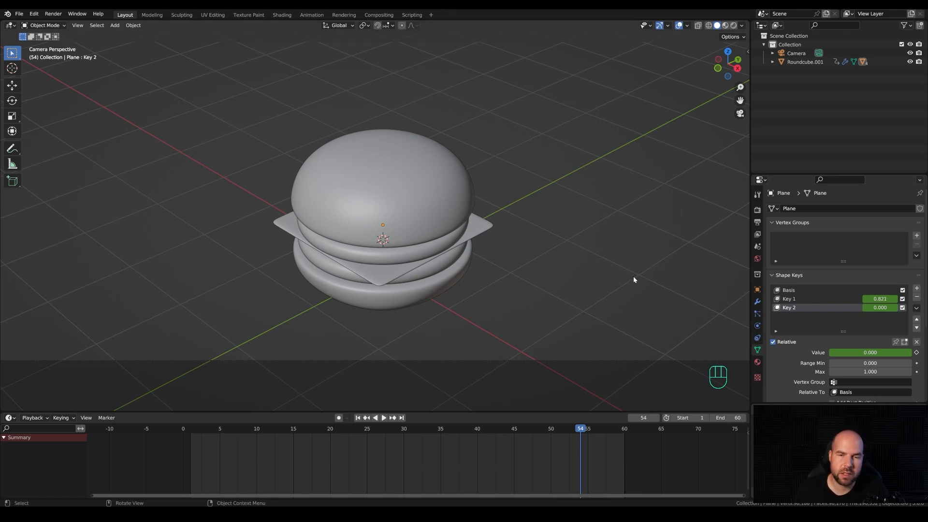
click(437, 271)
click(757, 302)
click(783, 208)
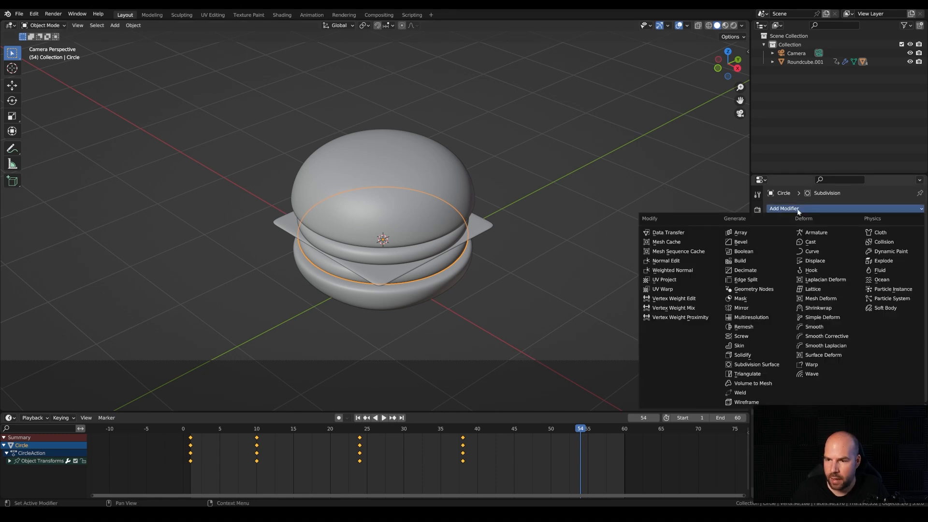
click(823, 262)
click(902, 304)
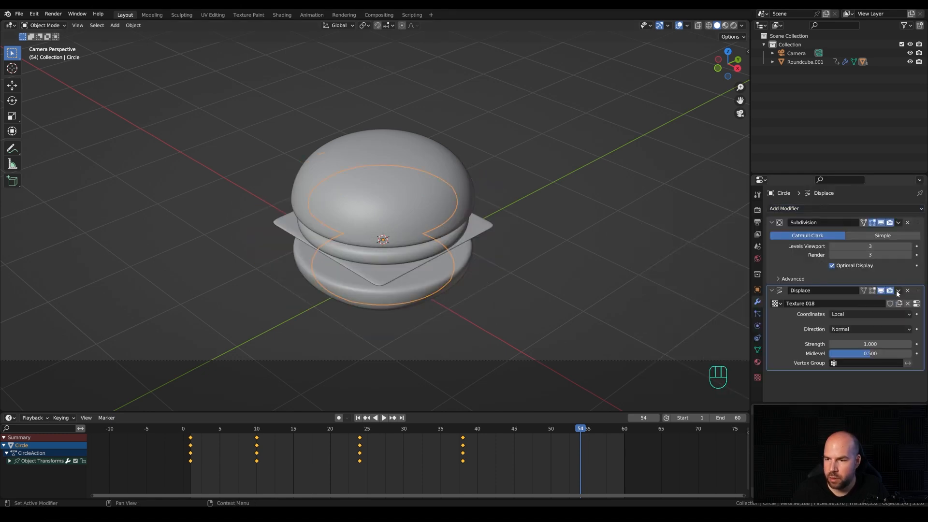
Change the Circle layer's displacement texture type to Clouds.
click(917, 303)
click(828, 234)
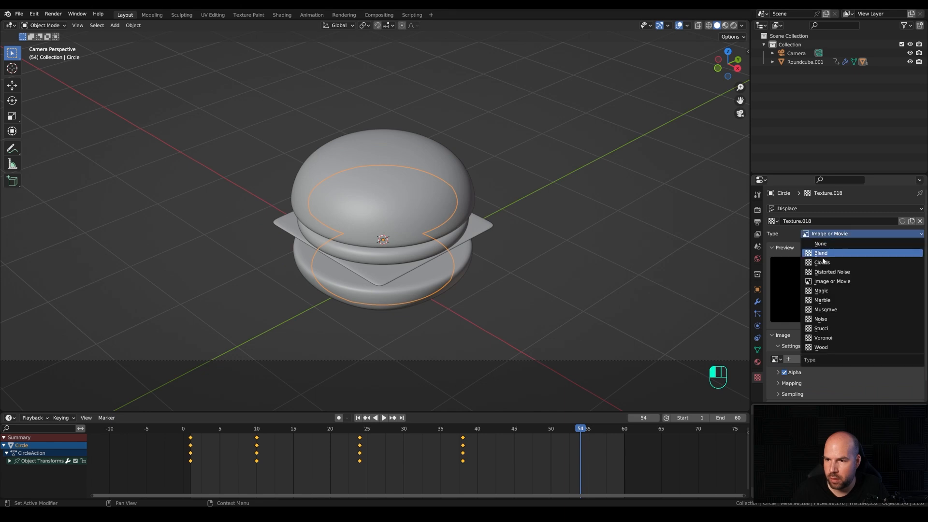
click(829, 264)
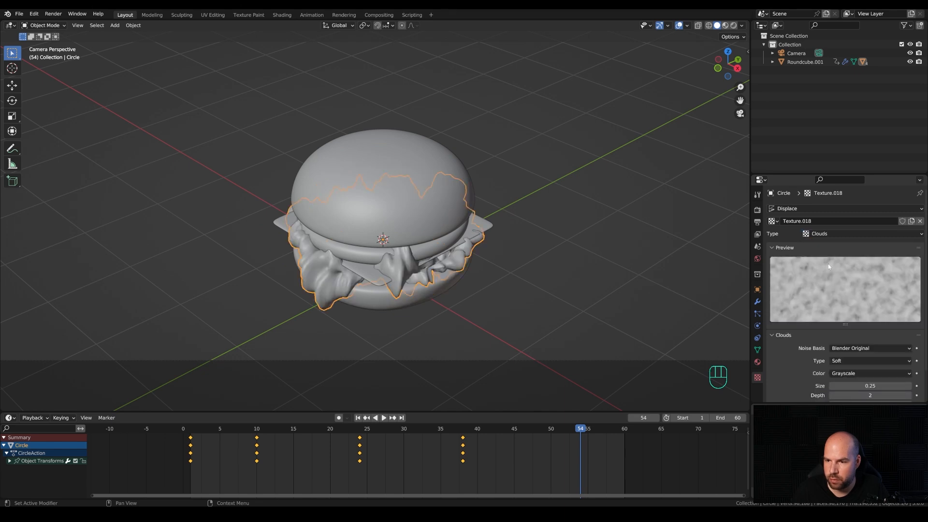
Reduce the strength of the Circle layer's Displace modifier to 0.05 and inspect the bumpy surface up close.
click(758, 302)
click(851, 344)
text(0.01)
key(Return)
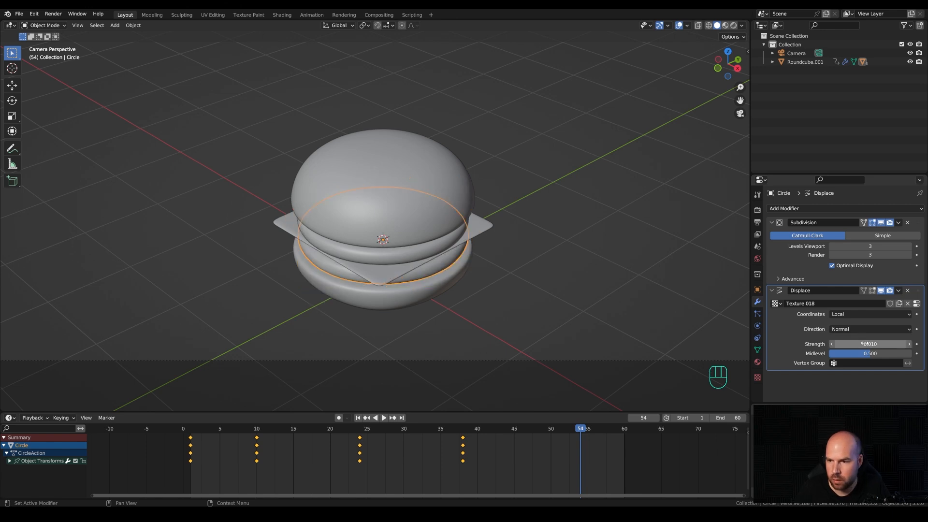
key(Return)
click(871, 345)
text(0.05)
key(Return)
middle_drag(449, 301, 444, 321)
scroll(467, 340, up, 4)
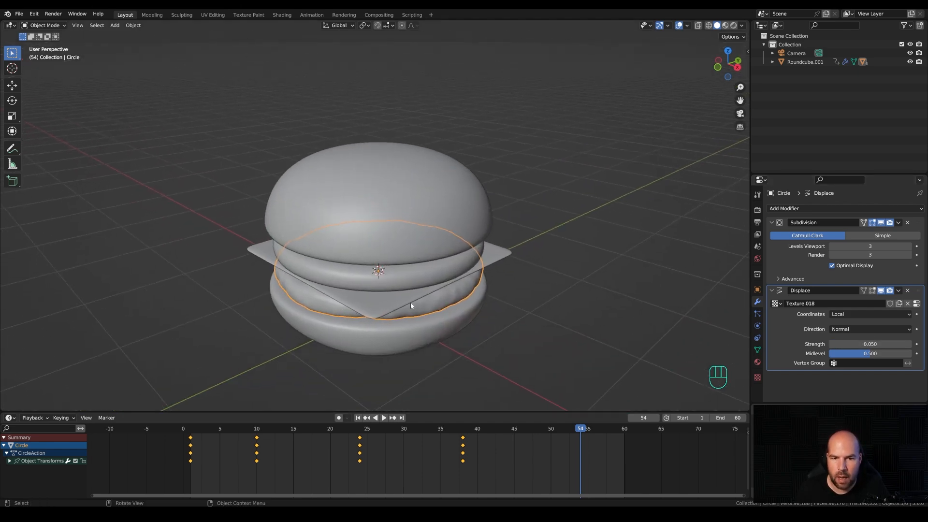
Copy the Circle layer's Displace modifier to the upper patty-like layer and the cheese slice.
click(377, 297)
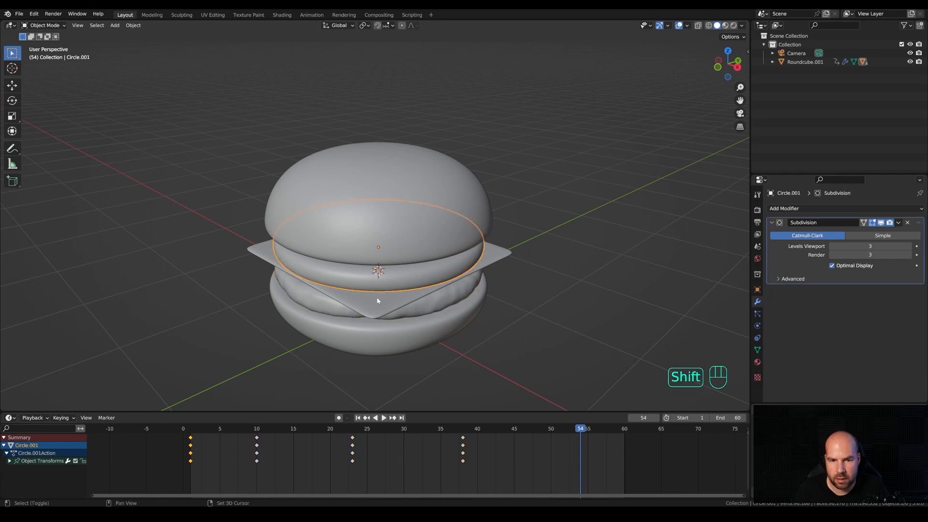
shift+click(387, 301)
shift+click(453, 301)
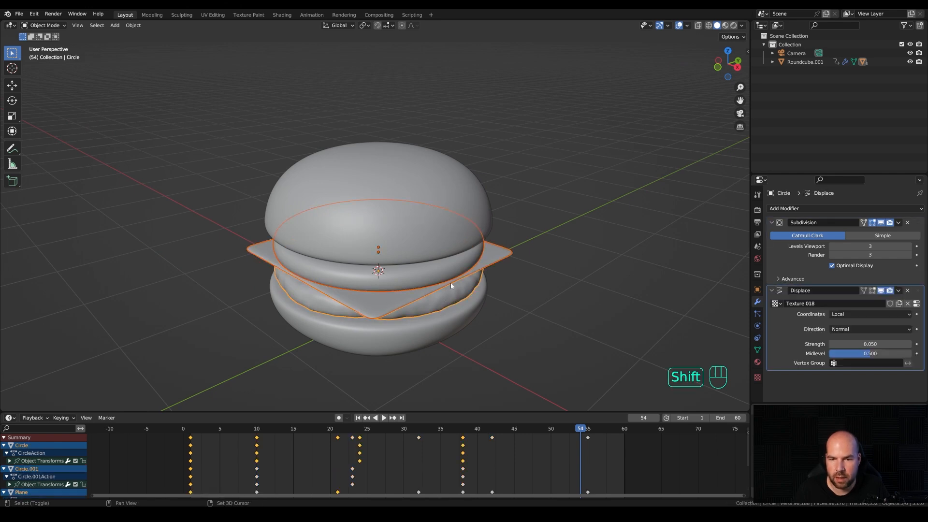
click(898, 291)
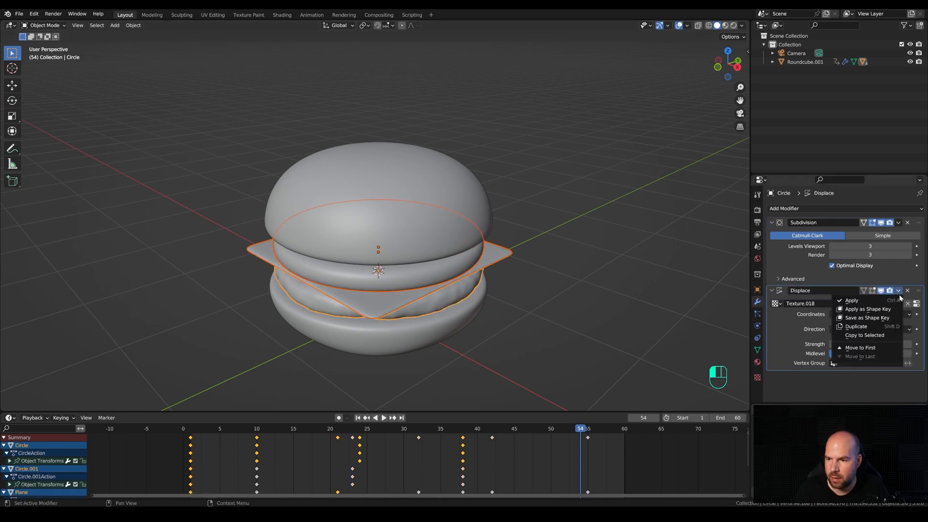
click(867, 336)
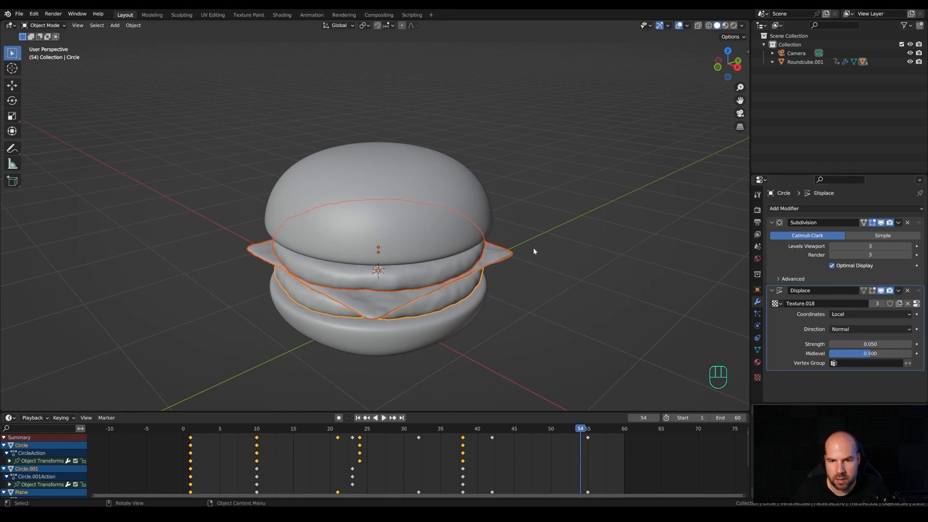
Give the cheese slice its own copy of the Clouds displacement texture and set that texture's size to 0.61.
click(373, 303)
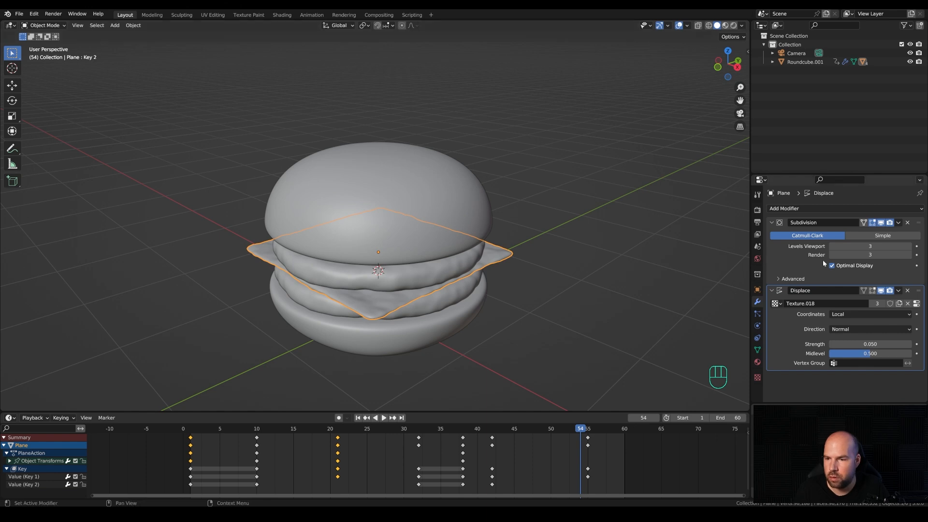
click(917, 305)
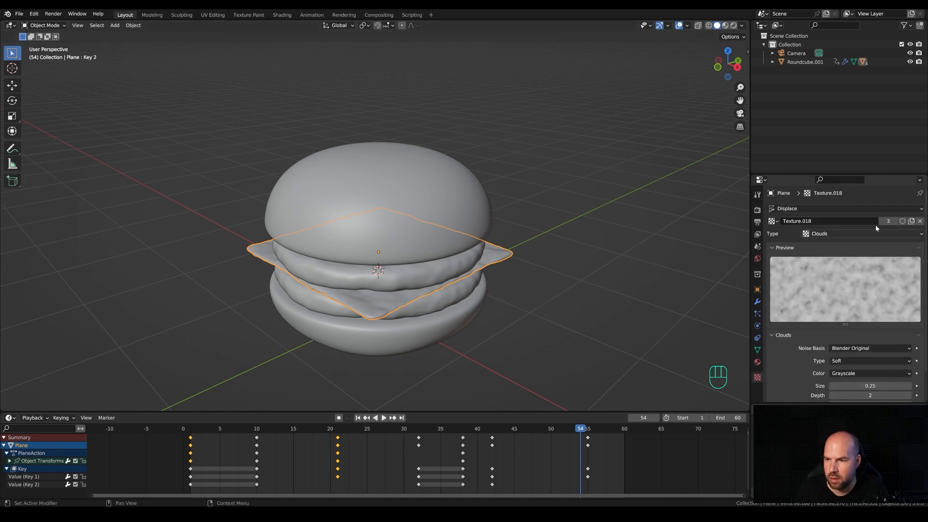
shift+drag(851, 386, 905, 385)
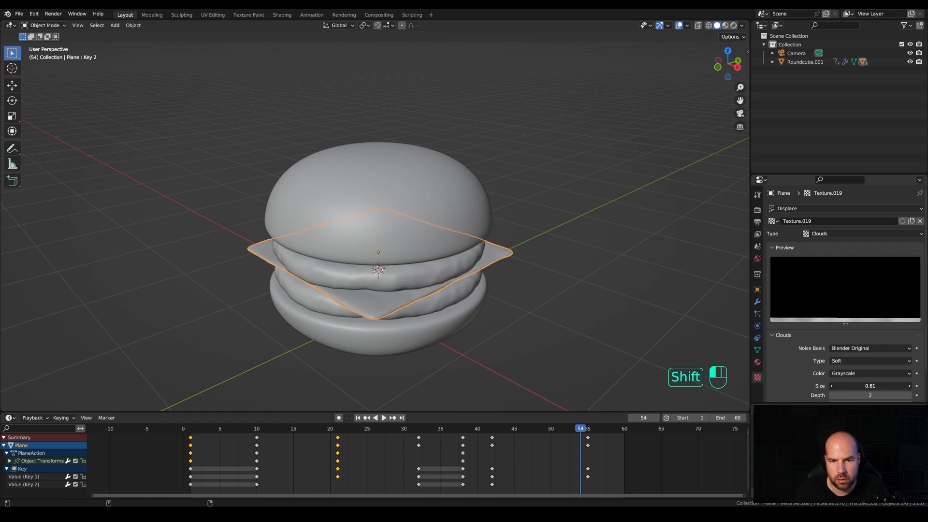
scroll(411, 258, down, 3)
click(460, 255)
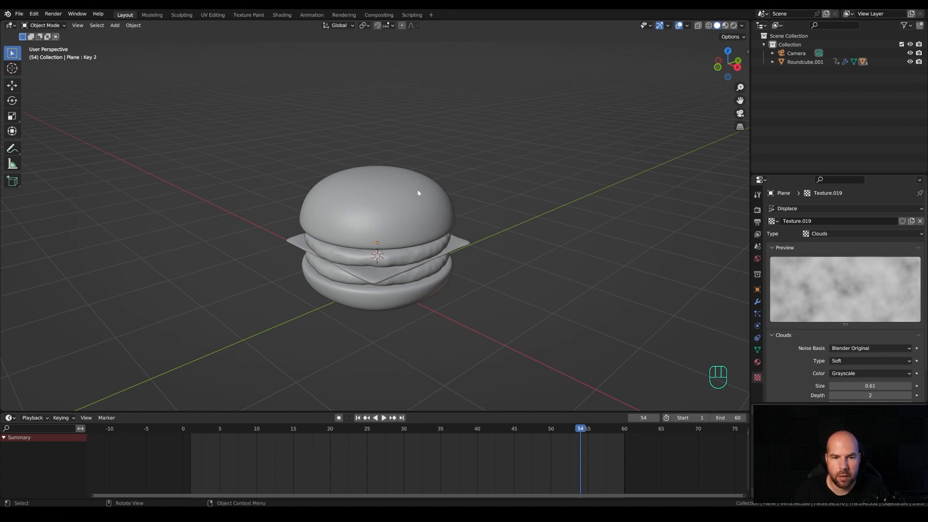
Reset the 3D cursor to the world origin and add a plane there beneath the burger.
key(shift+s)
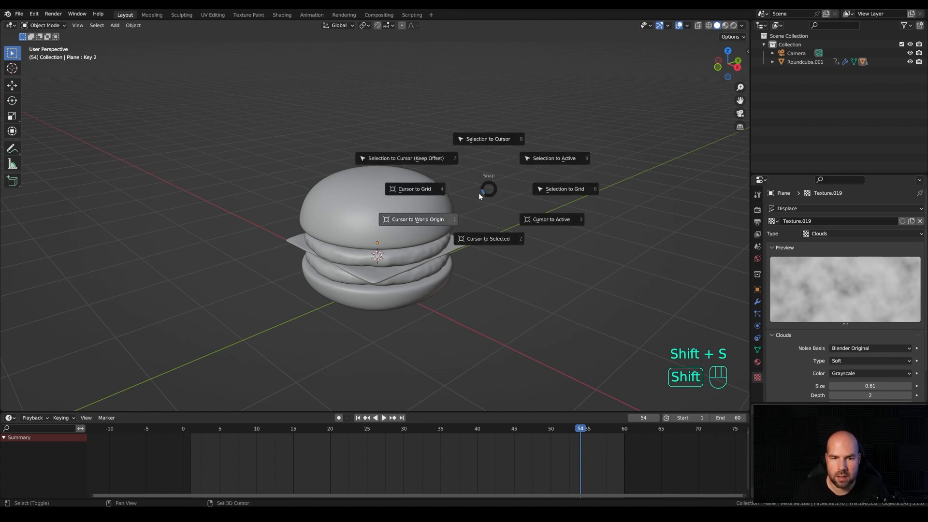
click(409, 222)
key(shift+a)
mouse_move(334, 234)
click(425, 236)
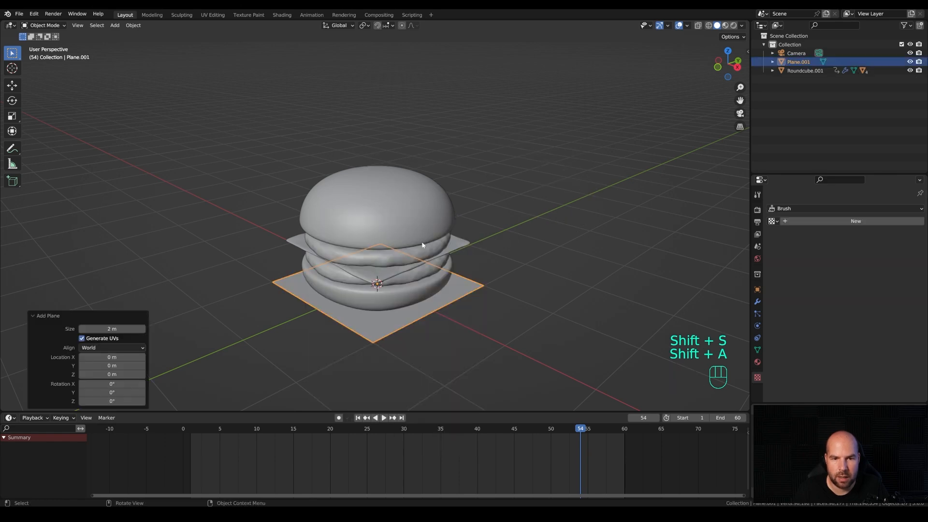
Scale up the new plane's mesh in Edit Mode into a large floor extending far beyond the burger.
scroll(369, 256, down, 5)
middle_drag(342, 231, 338, 252)
key(Tab)
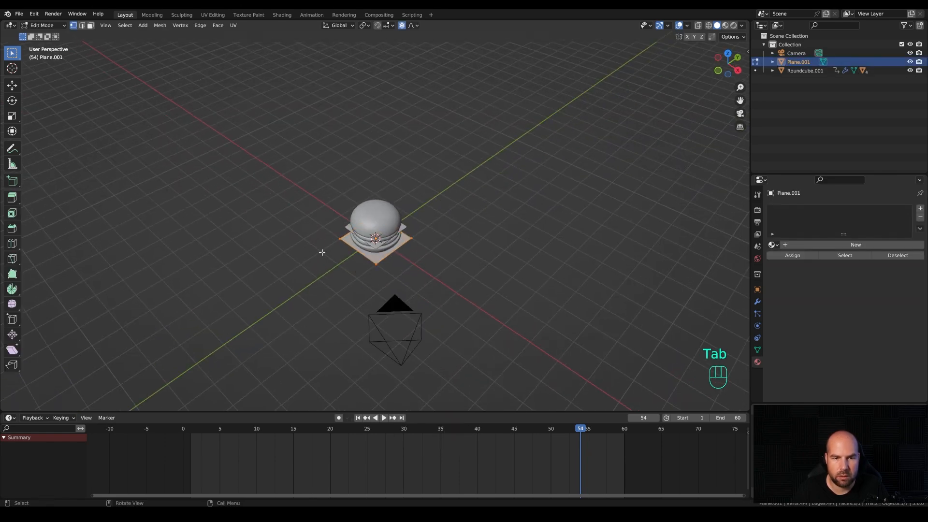
key(s)
key(Escape)
key(s)
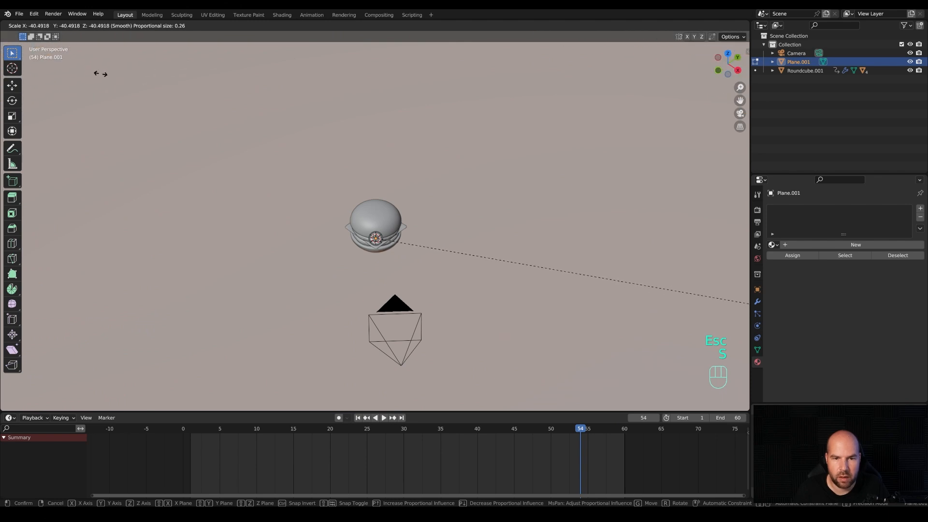
click(294, 188)
key(Tab)
Look through the camera and set the output resolution to 1600 × 1200 px.
key(KP_0)
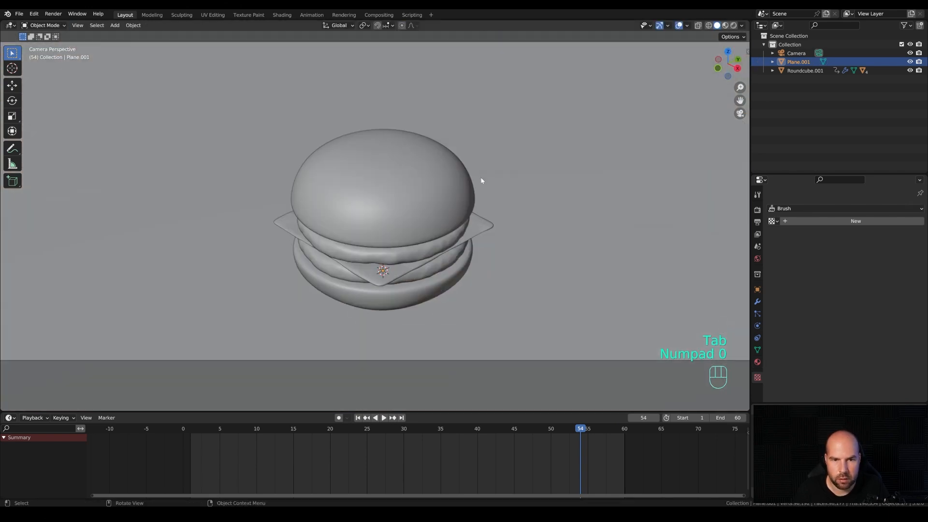
scroll(448, 179, down, 6)
shift+middle_drag(448, 178, 450, 193)
scroll(411, 200, up, 3)
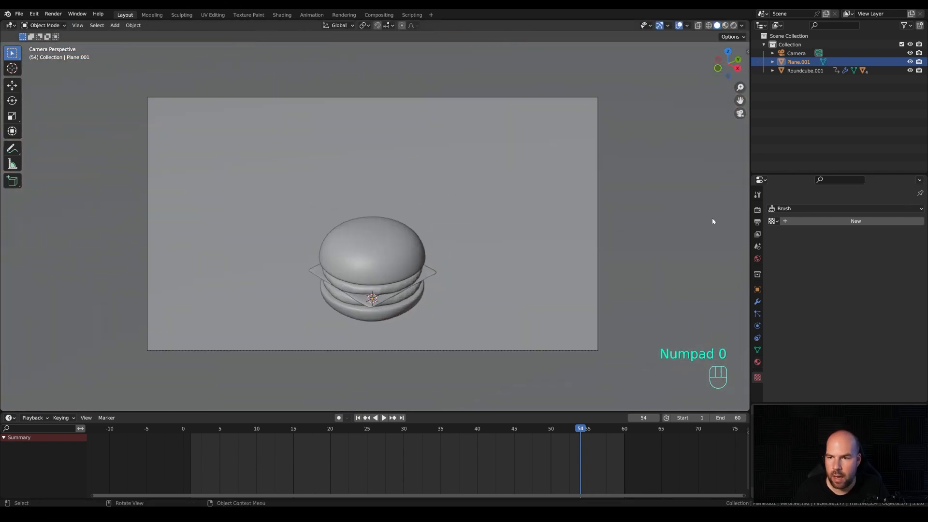
click(757, 222)
double_click(876, 220)
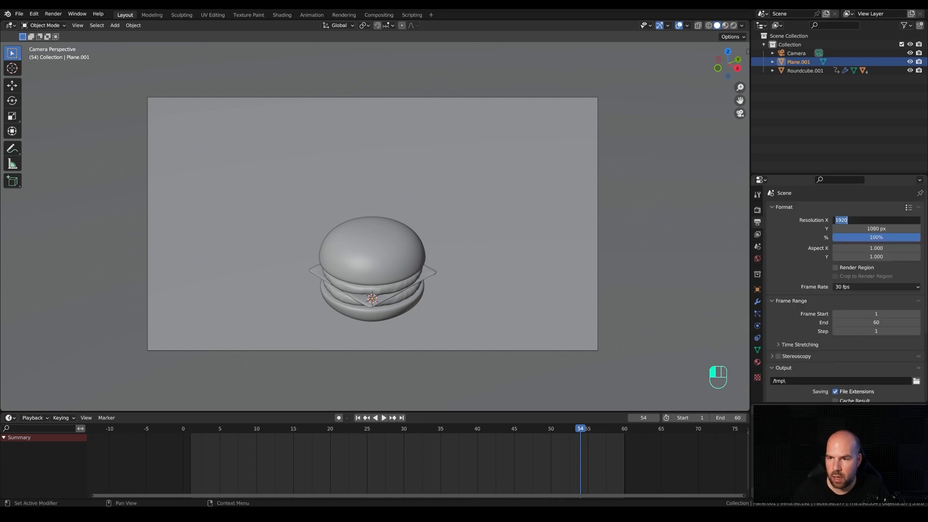
text(1600)
key(Tab)
text(1200)
key(Return)
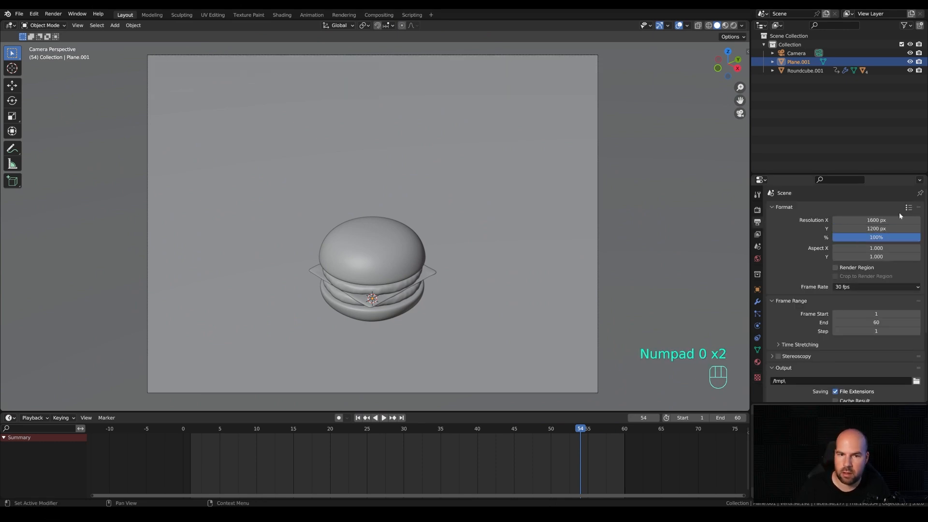
Move the camera about 3.6 m closer along its local Z axis, lower it about 0.11 m, and check the framing in playback.
scroll(450, 210, down, 2)
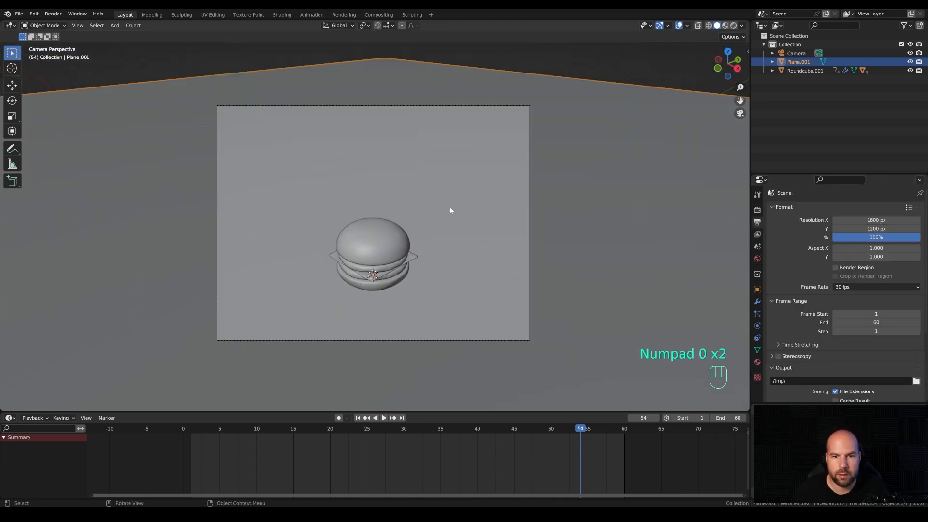
click(465, 105)
key(g)
key(z)
key(z)
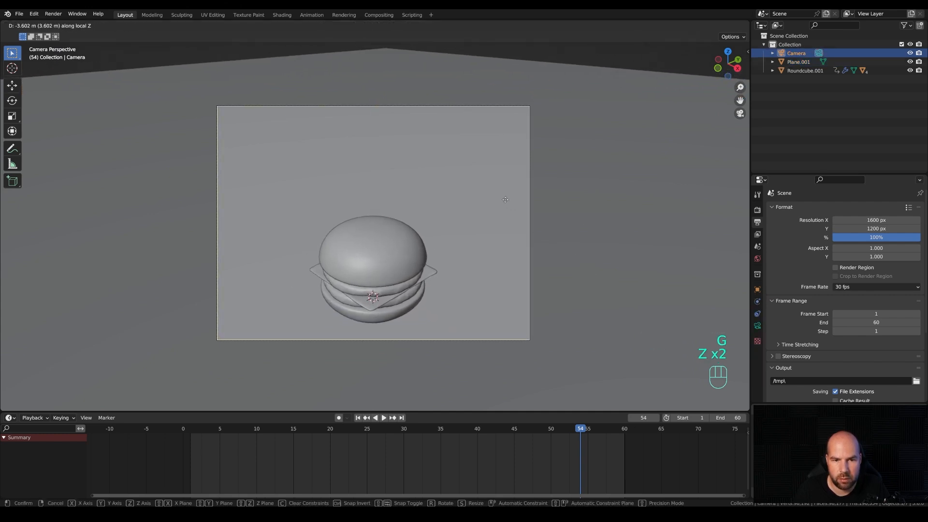
click(503, 208)
key(g)
key(z)
click(503, 209)
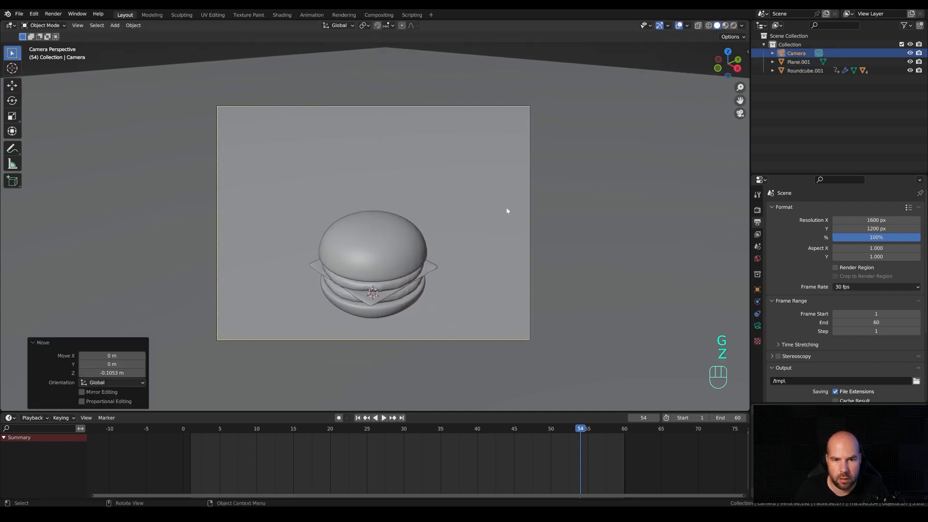
key(space)
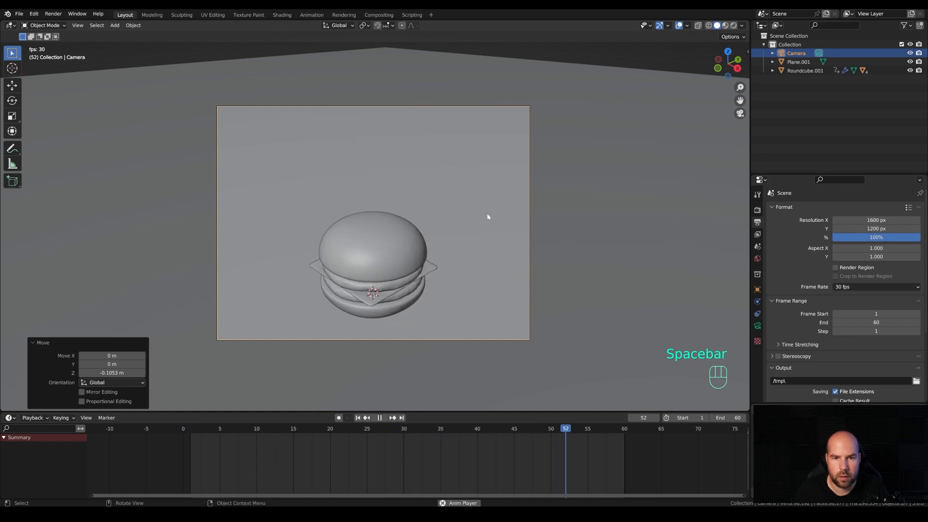
key(space)
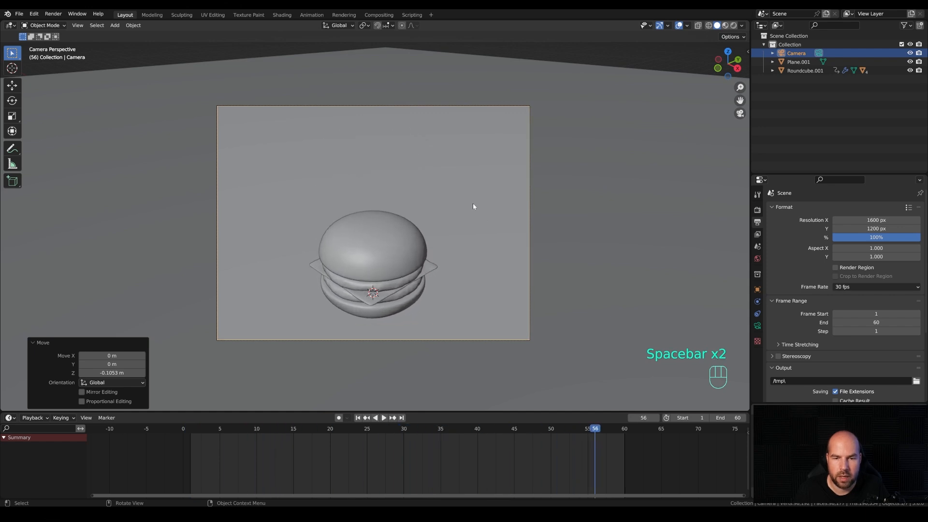
Switch the render engine to Cycles with GPU Compute as the device.
click(758, 211)
click(857, 209)
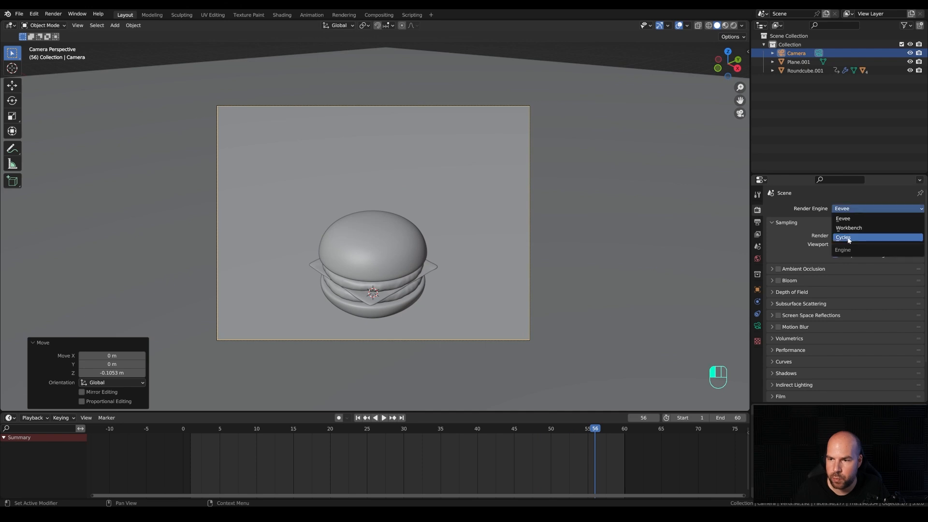
click(850, 238)
click(844, 232)
click(850, 247)
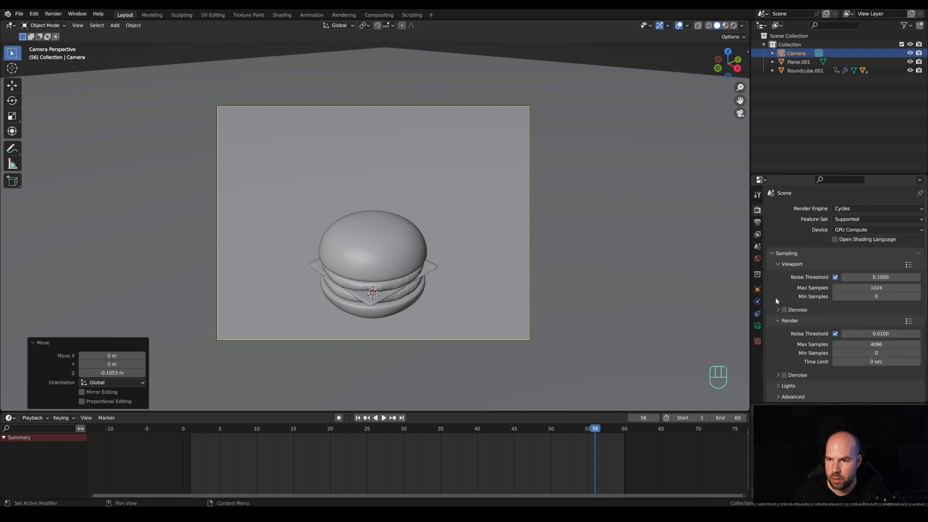
Enable viewport and render denoising, using OptiX with Albedo and Normal passes for renders, and set the render max samples to 64.
scroll(801, 309, down, 3)
click(778, 326)
click(859, 340)
click(850, 350)
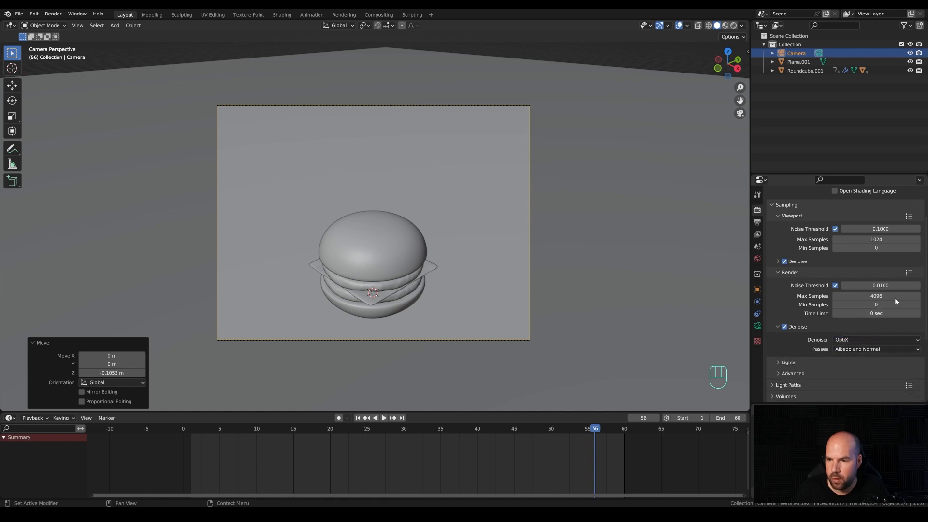
click(865, 295)
key(Return)
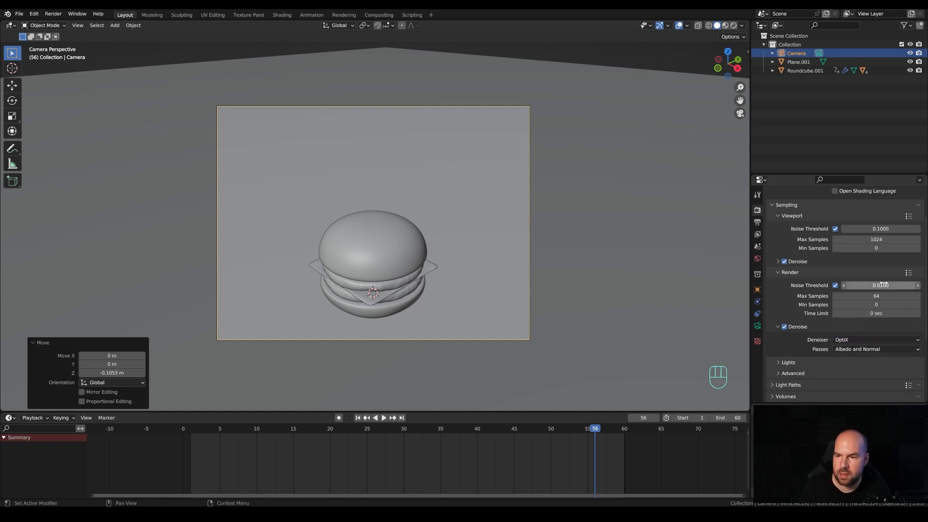
click(779, 273)
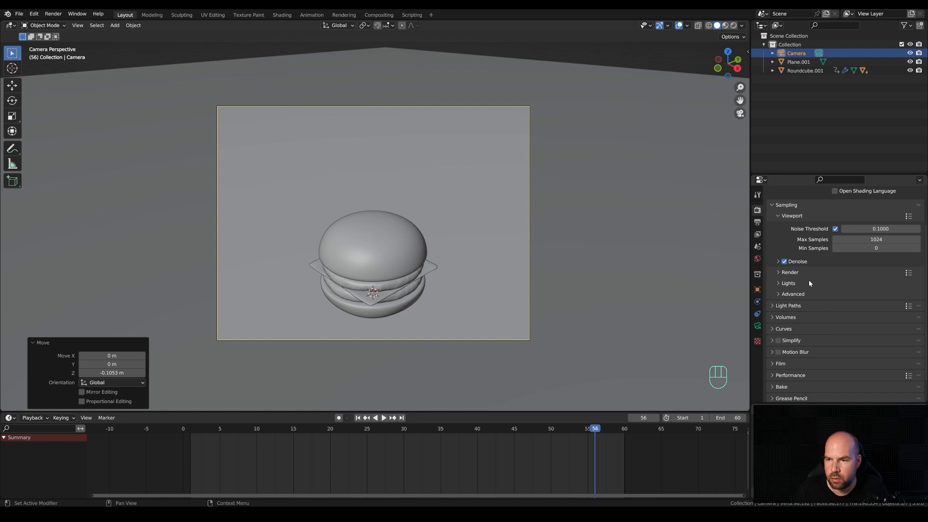
scroll(797, 277, up, 3)
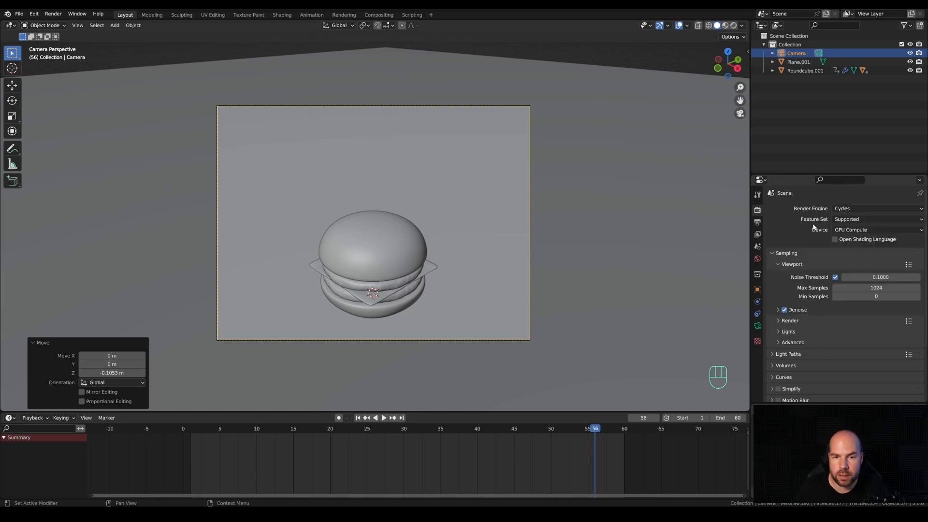
Set a render region covering the whole camera frame and switch the viewport to Rendered shading.
key(ctrl+b)
drag(157, 75, 587, 378)
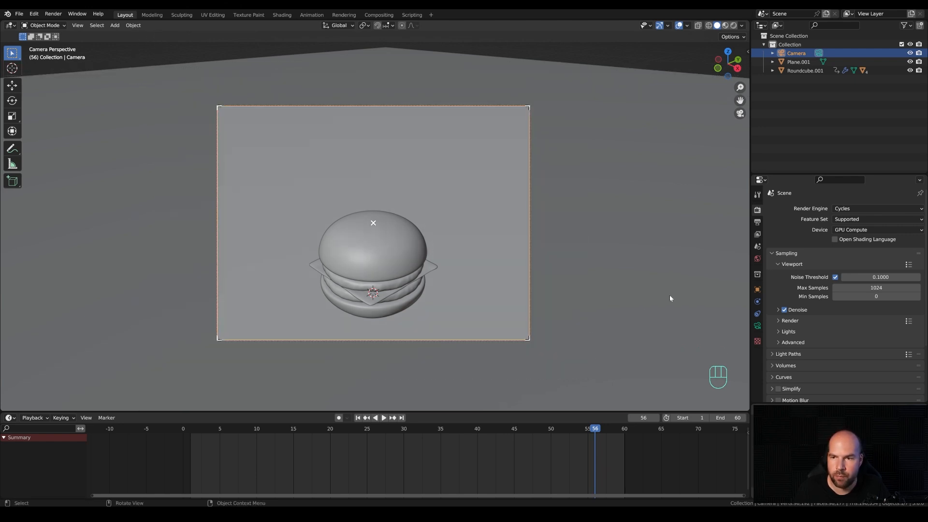
key(z)
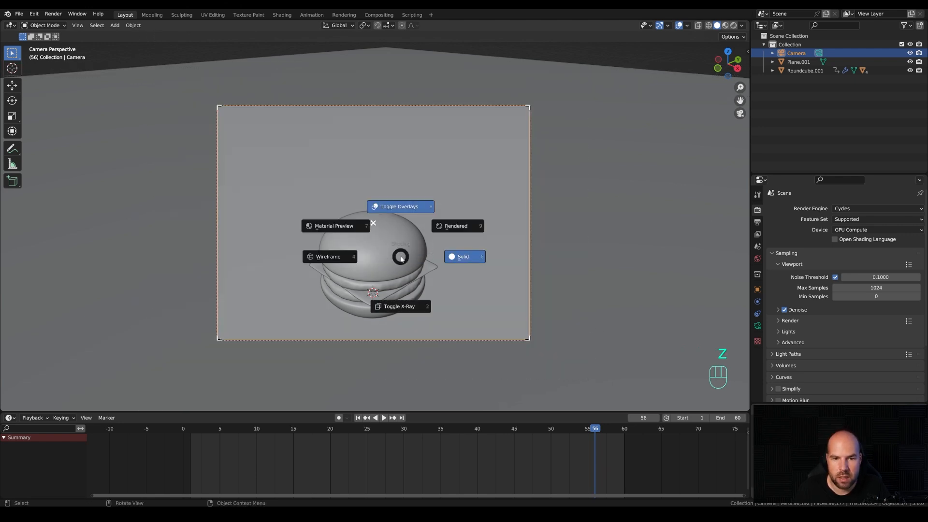
click(515, 181)
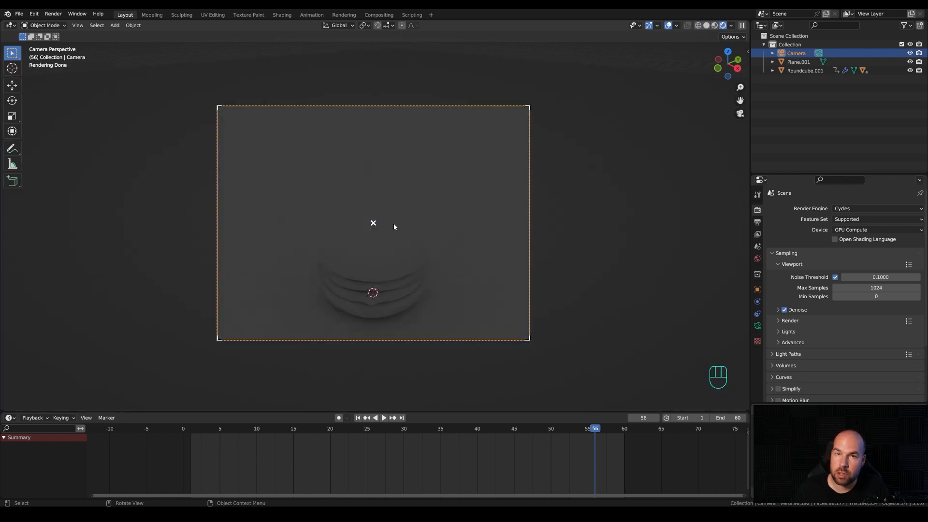
Add an area light at the world origin and raise it about 4.3 m above the burger.
scroll(424, 213, down, 2)
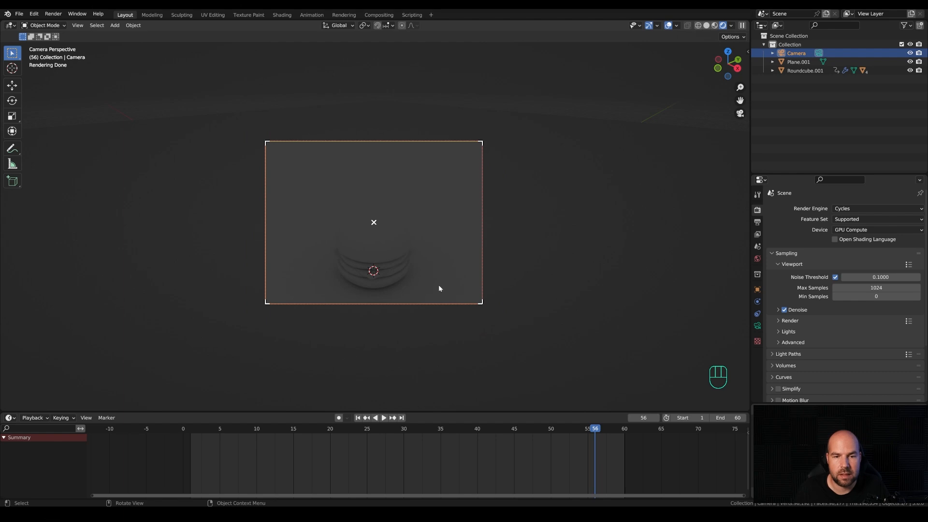
key(shift+a)
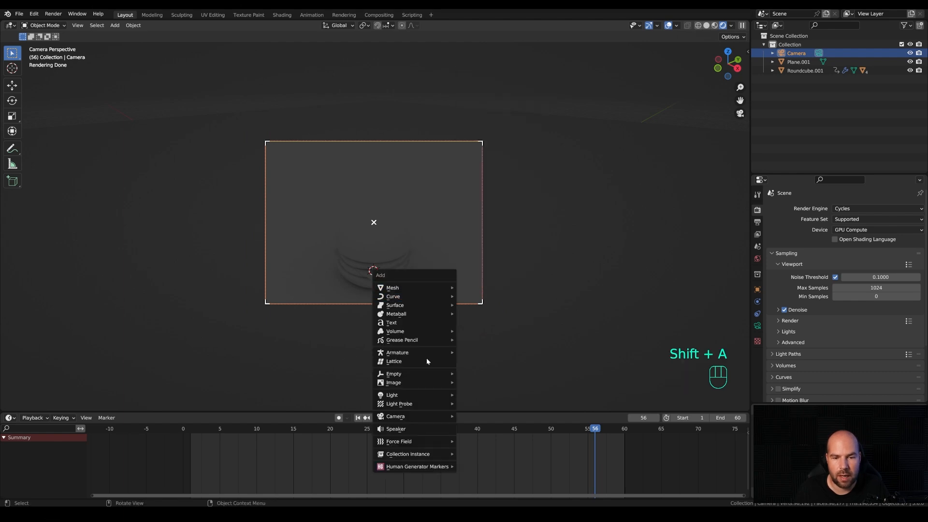
mouse_move(433, 395)
click(488, 427)
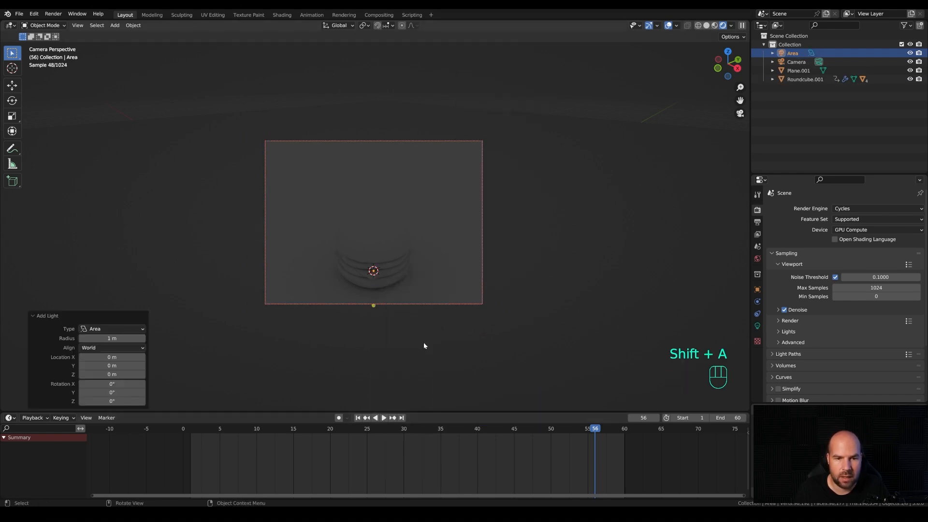
key(g)
key(z)
click(427, 177)
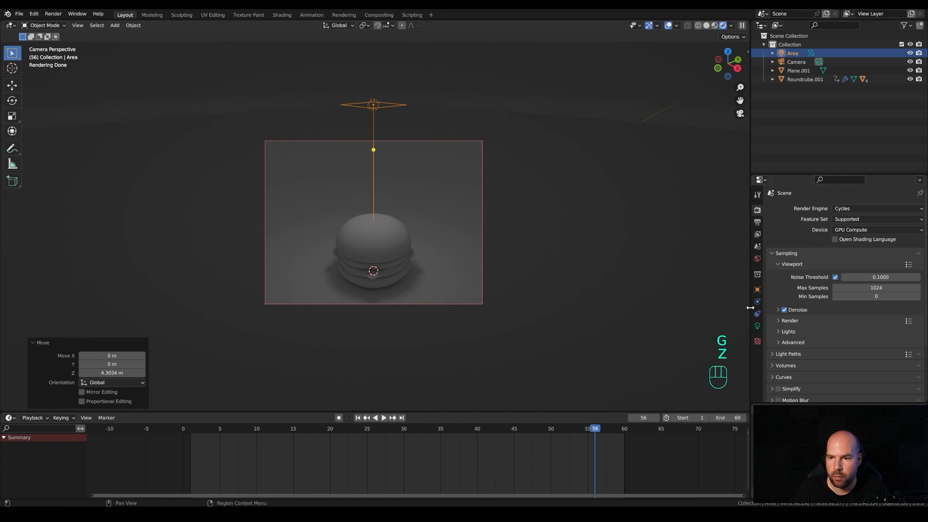
Enlarge the area light to about 4.23 m and set its power to 500 W.
click(757, 326)
drag(866, 289, 917, 289)
click(866, 268)
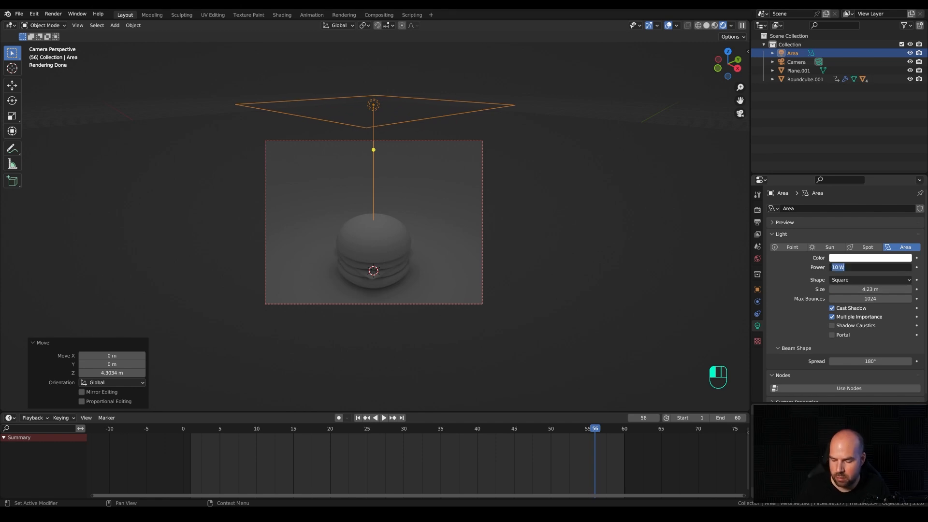
text(500)
key(Return)
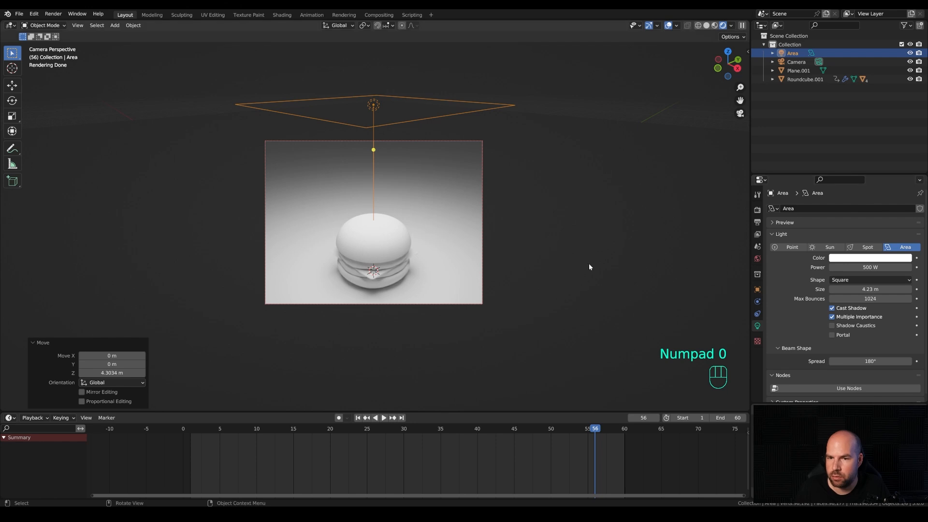
Raise the area light about 0.93 m and change its shape to Disk.
key(g)
key(z)
click(762, 227)
click(848, 280)
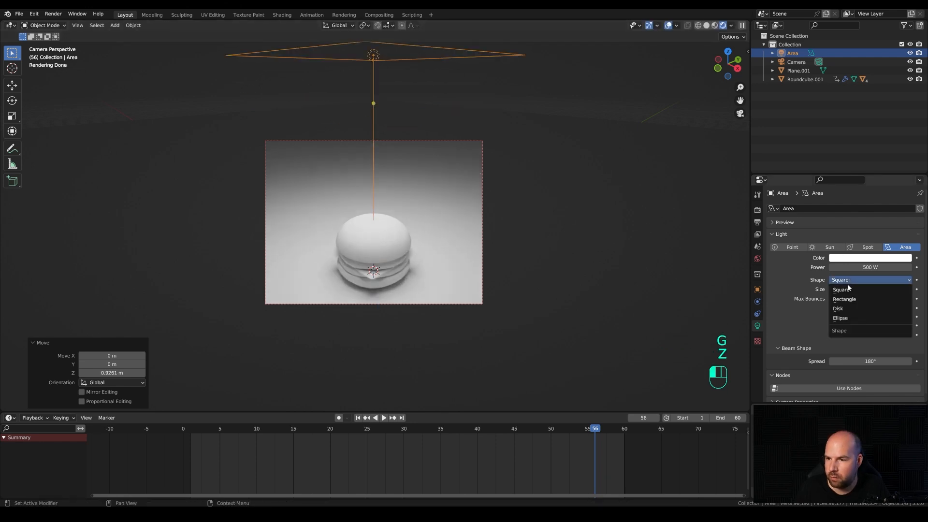
click(844, 309)
Raise the disk area light about another 1.1 m above the burger.
scroll(405, 218, down, 3)
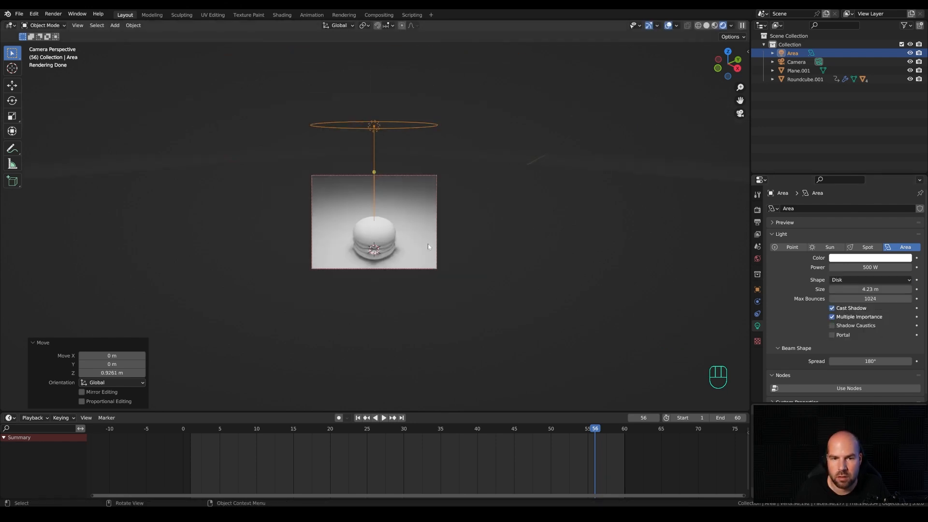
key(g)
key(z)
click(396, 174)
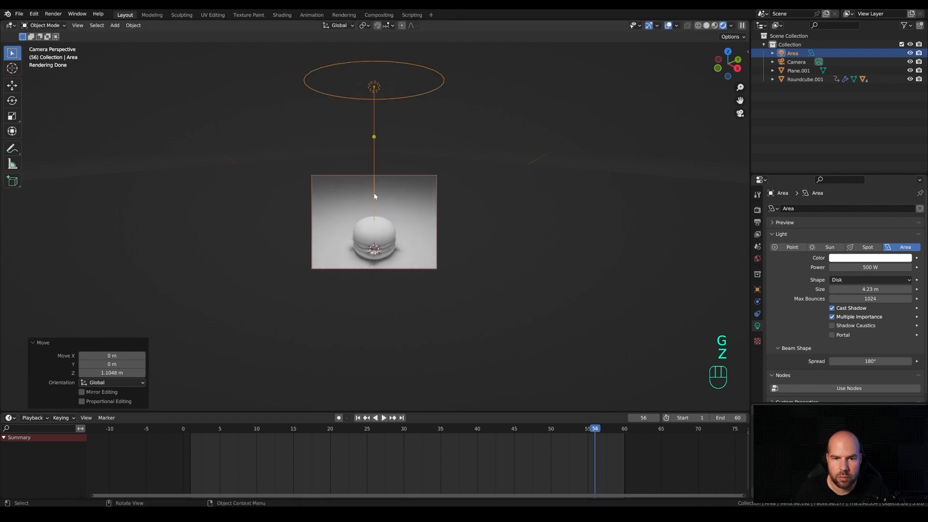
Give the floor plane a new material with a blue base color (hue 0.627, saturation 0.907) and roughness 1.0.
scroll(382, 272, up, 5)
shift+middle_drag(487, 272, 497, 266)
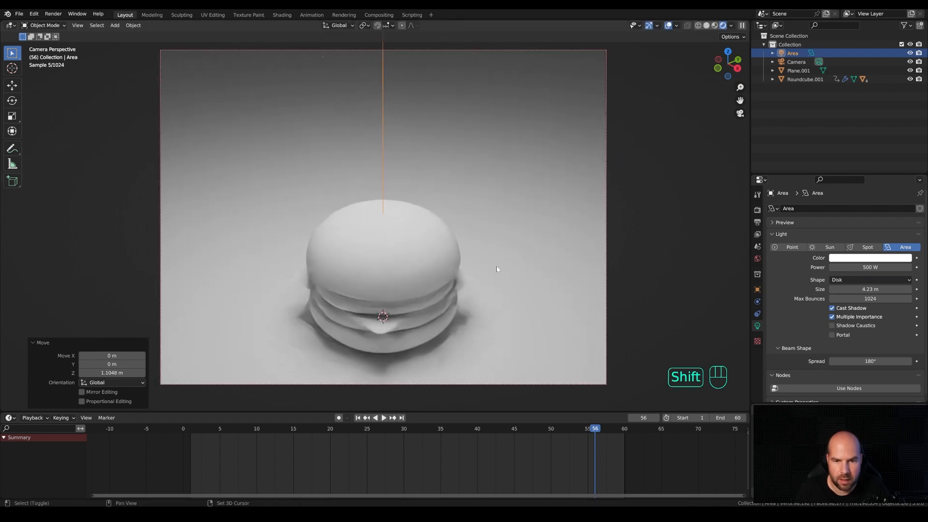
scroll(489, 264, down, 1)
click(514, 263)
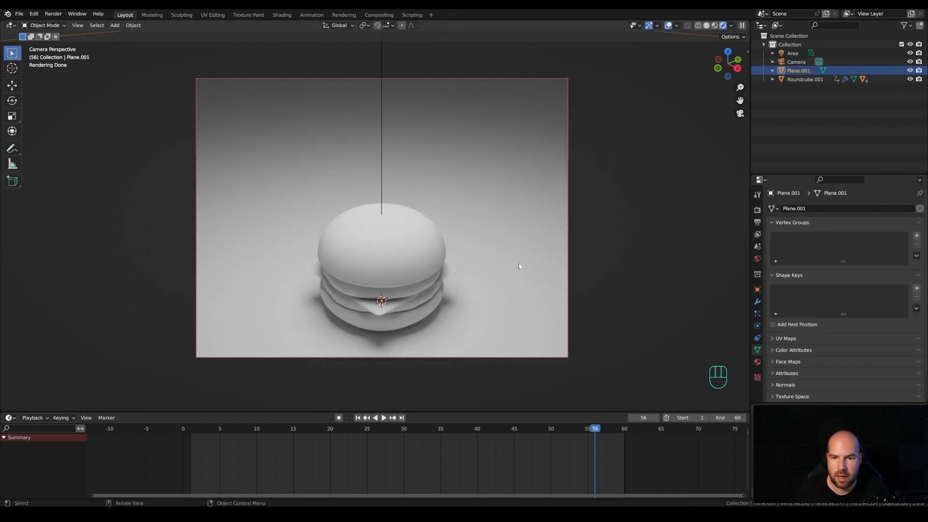
click(758, 362)
click(858, 245)
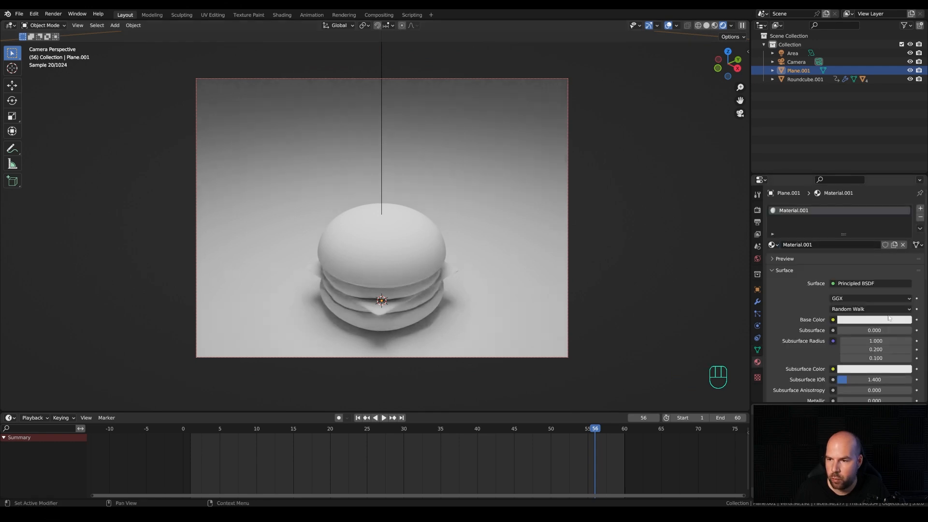
click(887, 318)
click(880, 209)
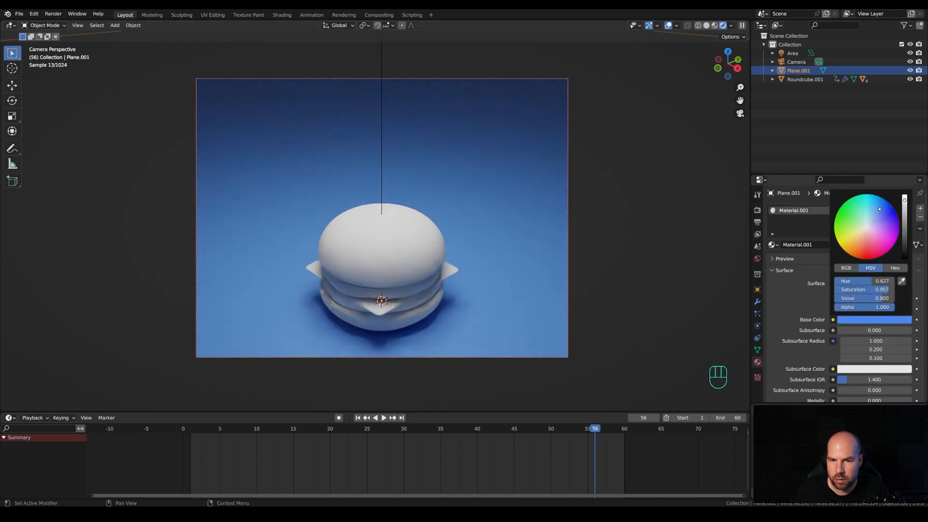
scroll(802, 368, down, 2)
drag(872, 385, 911, 385)
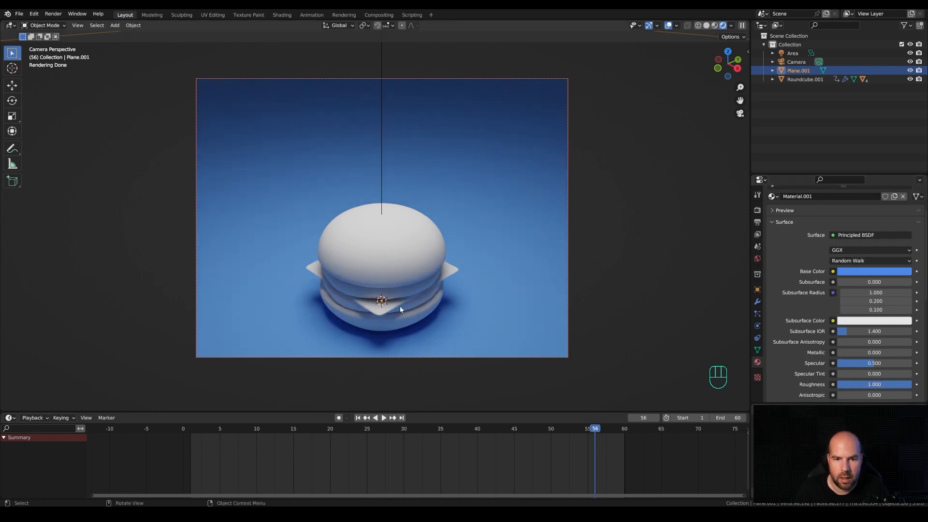
Give the lower meat patty a new material with a darkened red base color.
click(423, 305)
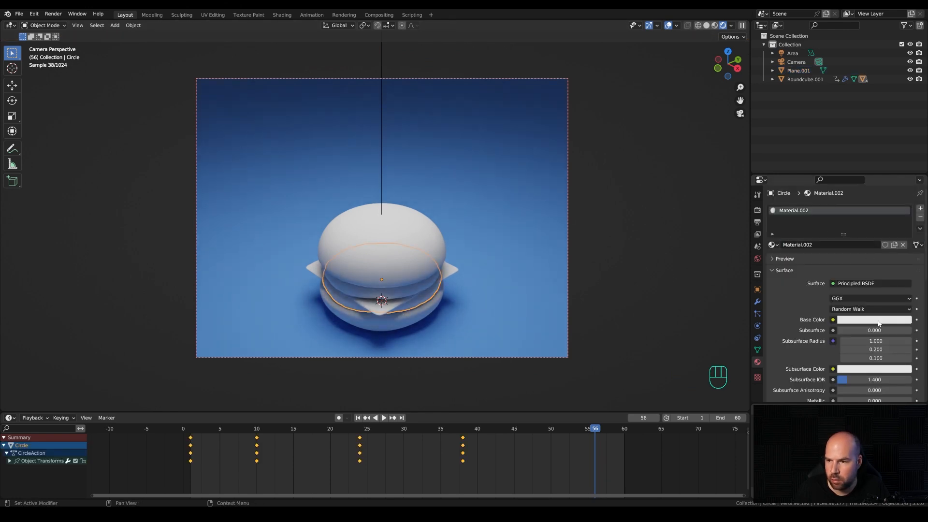
click(871, 320)
click(865, 251)
drag(904, 213, 904, 226)
scroll(773, 313, down, 2)
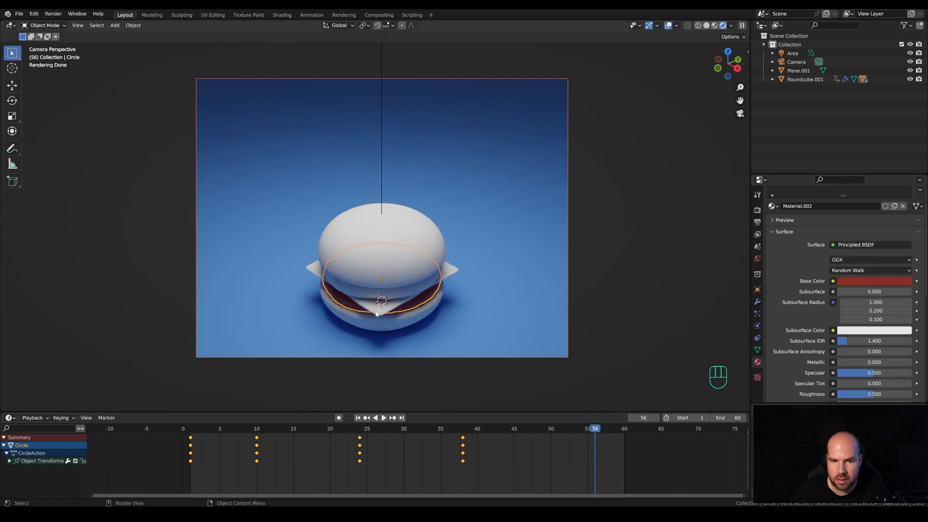
Give the cheese slice a new material with an orange base color (hue 0.054, saturation 0.95) and reduce its roughness to about 0.08.
click(448, 272)
click(834, 245)
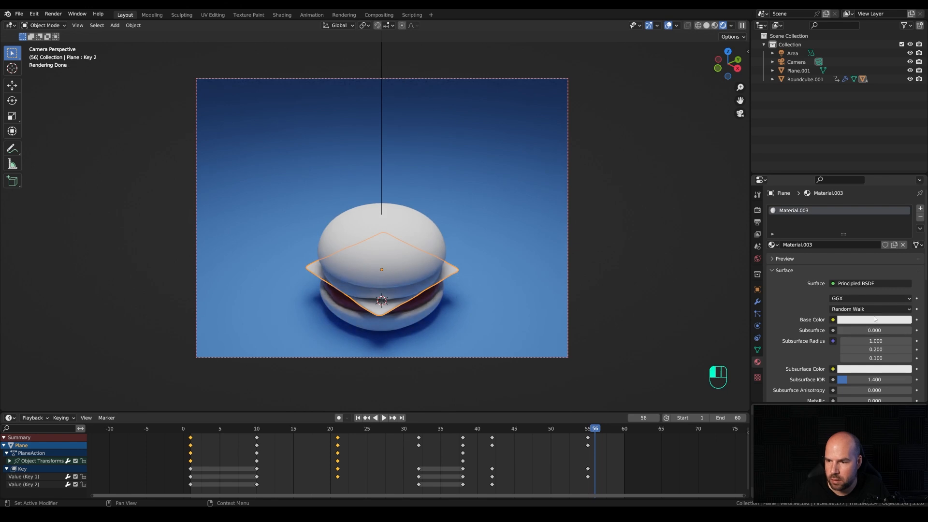
click(875, 320)
click(855, 248)
drag(854, 248, 854, 247)
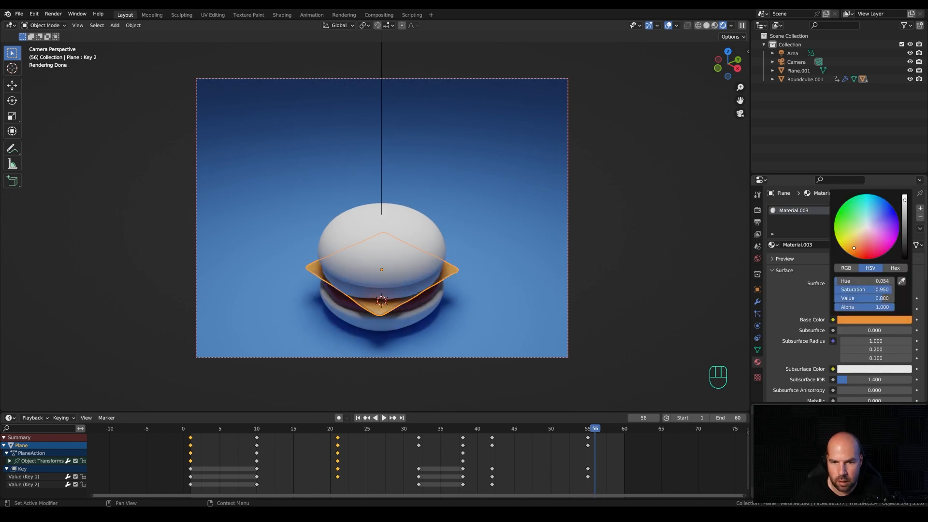
scroll(807, 332, down, 3)
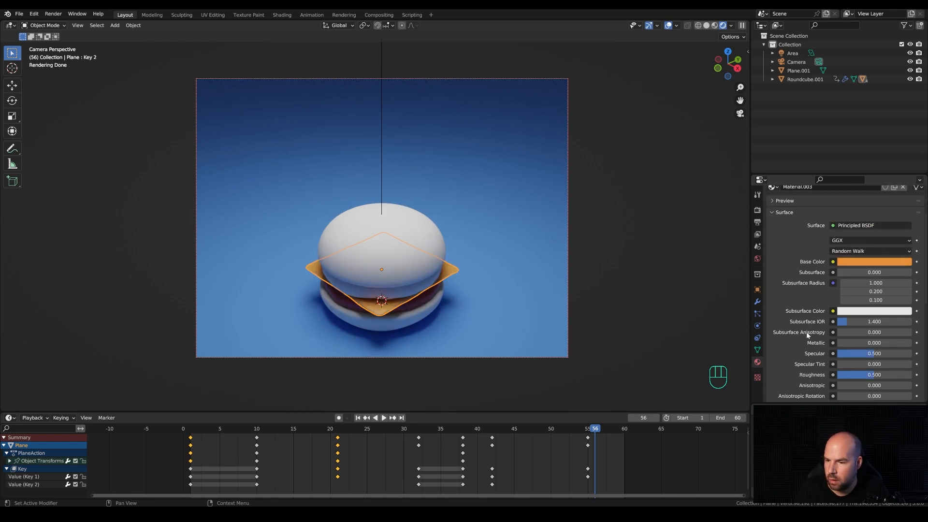
drag(875, 375, 890, 375)
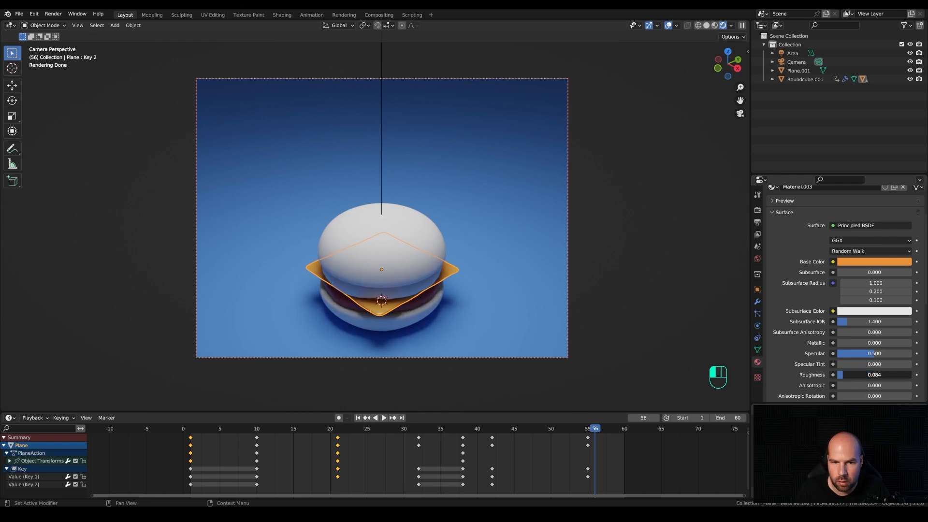
Assign the existing red patty material, Material.002, to the upper meat patty.
click(403, 294)
click(774, 245)
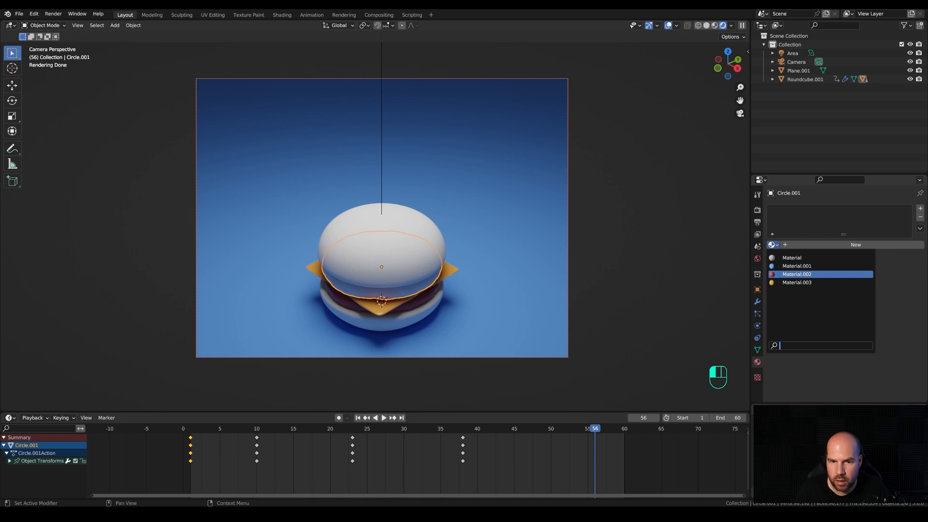
click(797, 274)
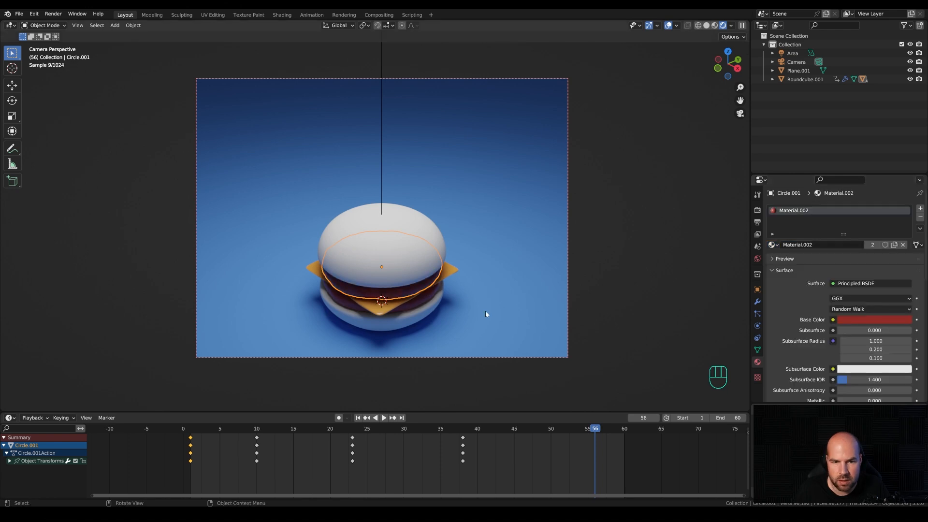
Give the top bun a new material with a pale beige base color (hue 0.106, saturation 0.613, value 0.8).
click(402, 271)
click(824, 247)
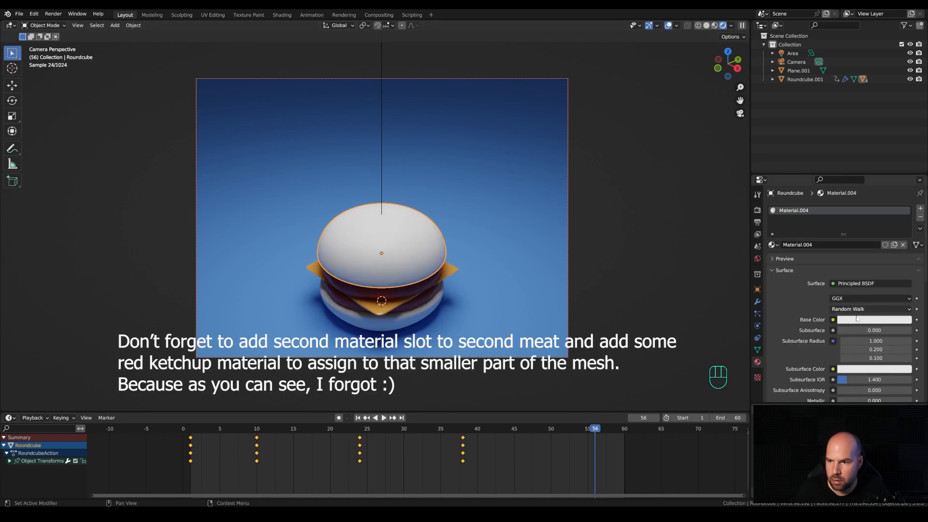
click(864, 323)
click(857, 238)
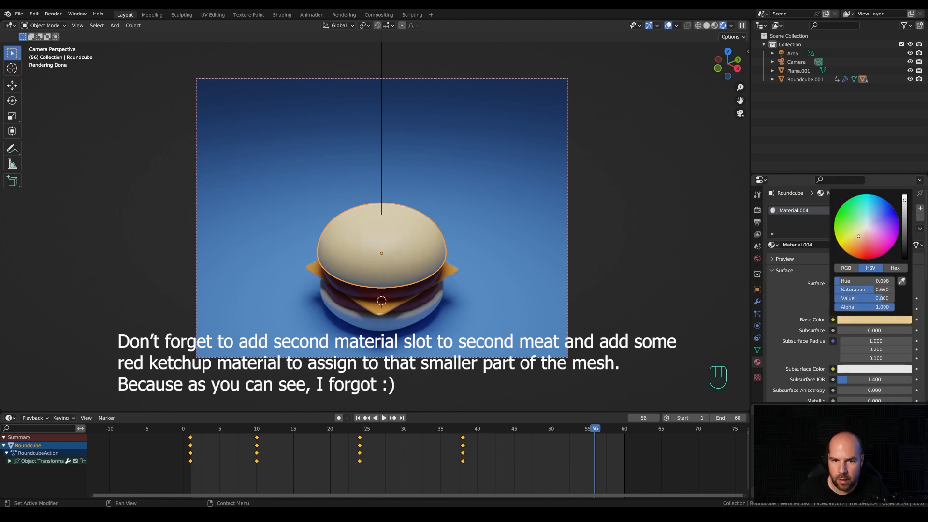
drag(858, 236, 859, 235)
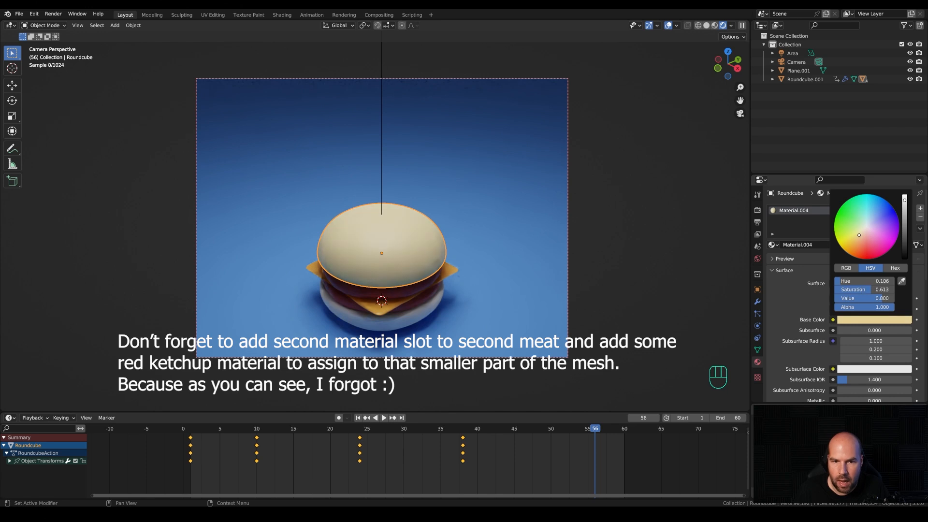
Assign the top bun's material, Material.004, to the bottom bun.
click(427, 317)
click(773, 244)
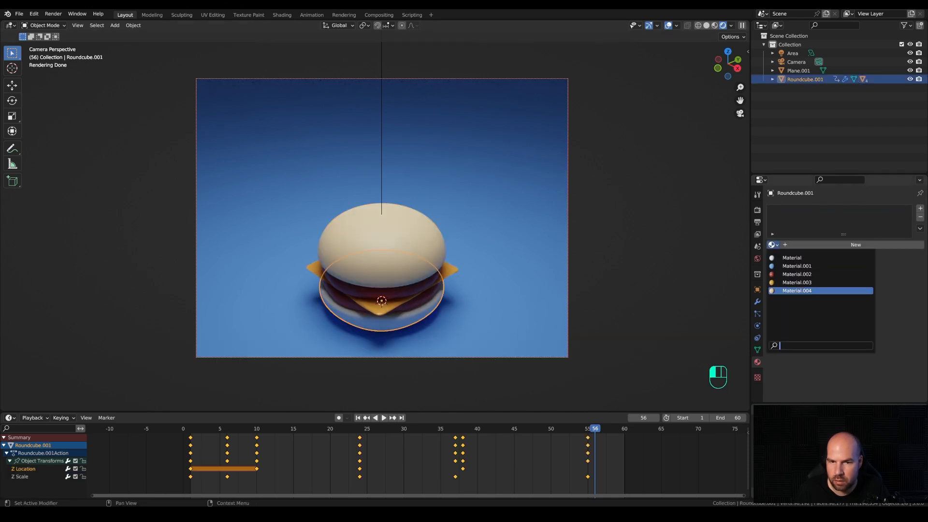
click(798, 291)
Open the Shading workspace in front view and add a Gradient Texture node to the bun material.
click(274, 15)
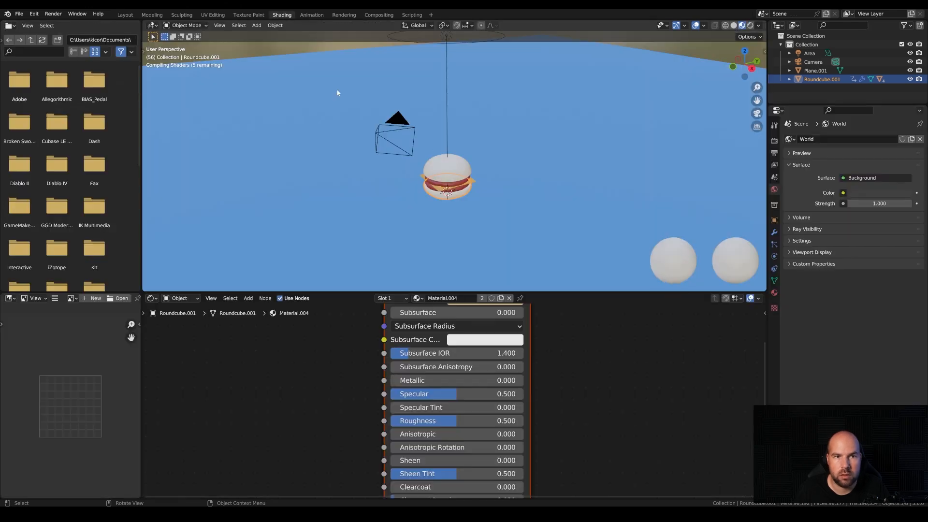
key(KP_1)
scroll(503, 109, up, 7)
shift+middle_drag(556, 224, 570, 195)
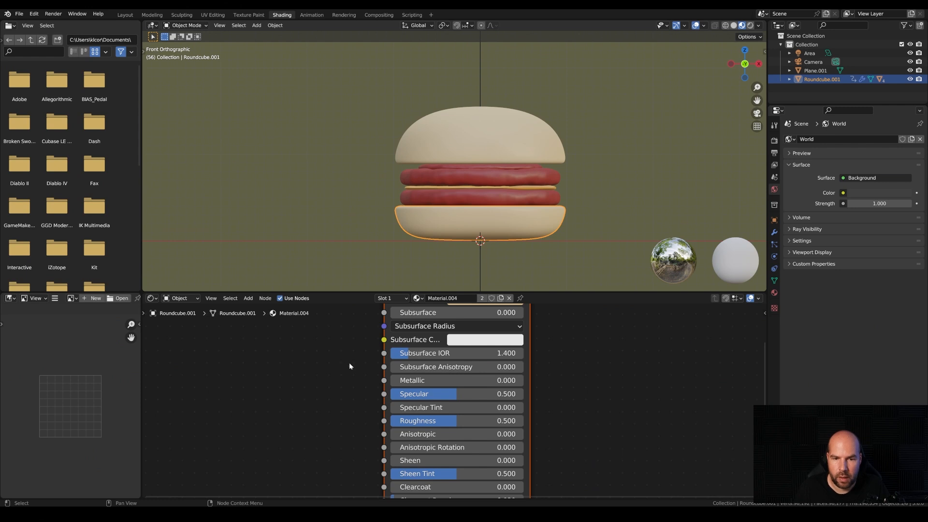
key(Home)
click(437, 328)
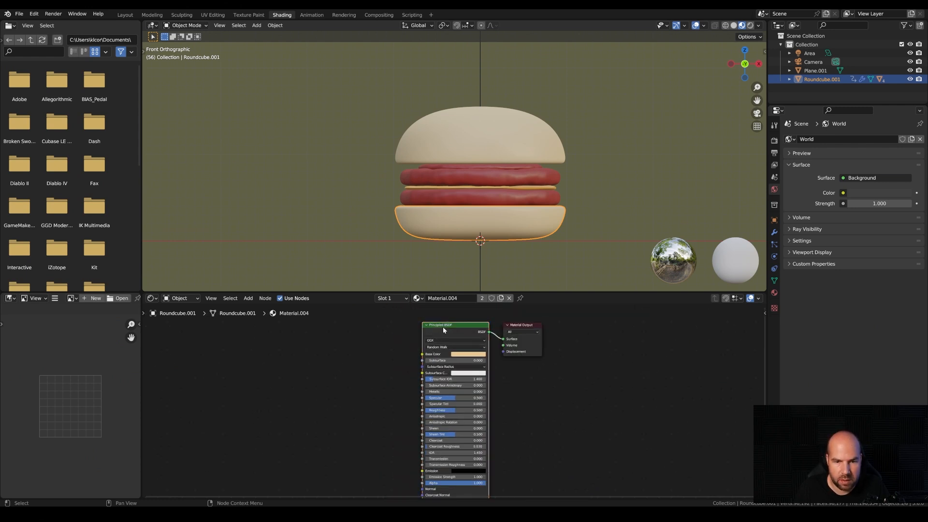
click(373, 342)
key(shift+a)
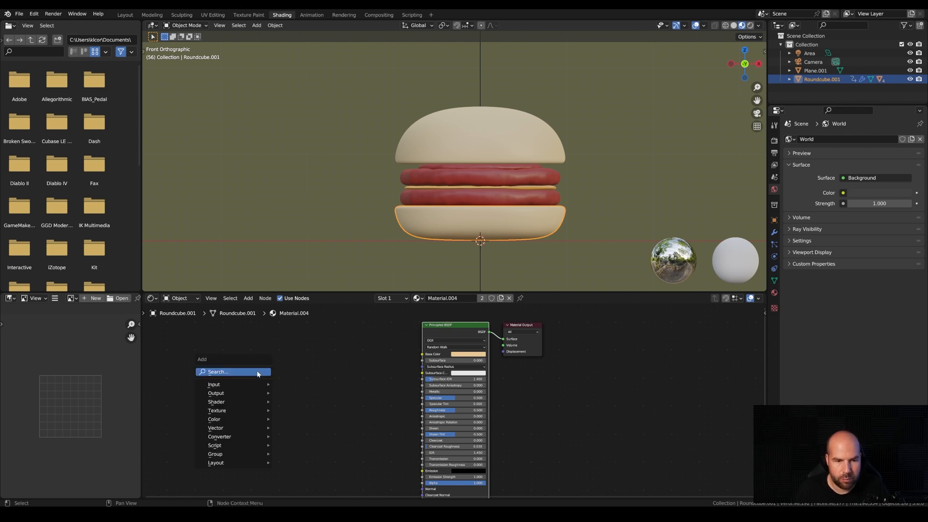
mouse_move(255, 410)
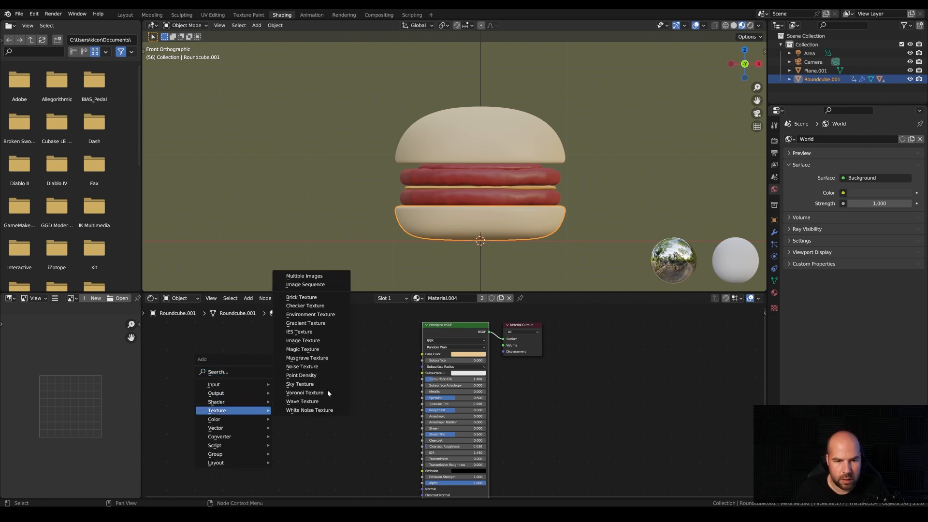
click(308, 328)
click(312, 377)
Add Mapping and Texture Coordinate nodes, linking Object coordinates through Mapping and Gradient Texture into the bun material's Base Color.
key(shift+a)
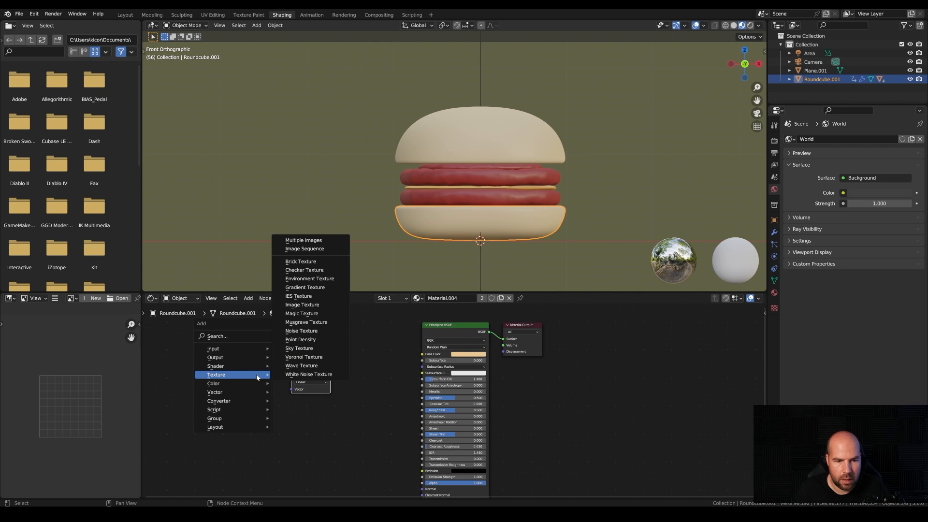
mouse_move(245, 397)
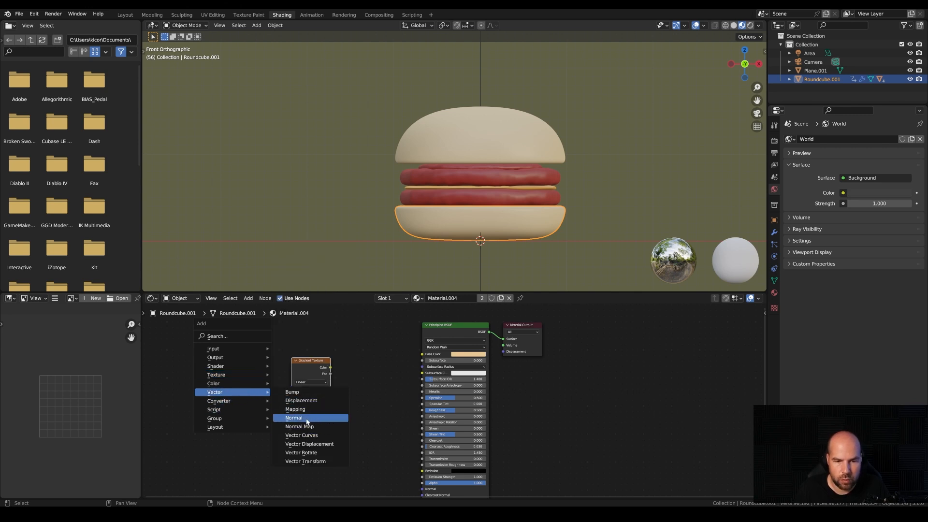
click(295, 409)
click(246, 356)
key(shift+a)
mouse_move(208, 338)
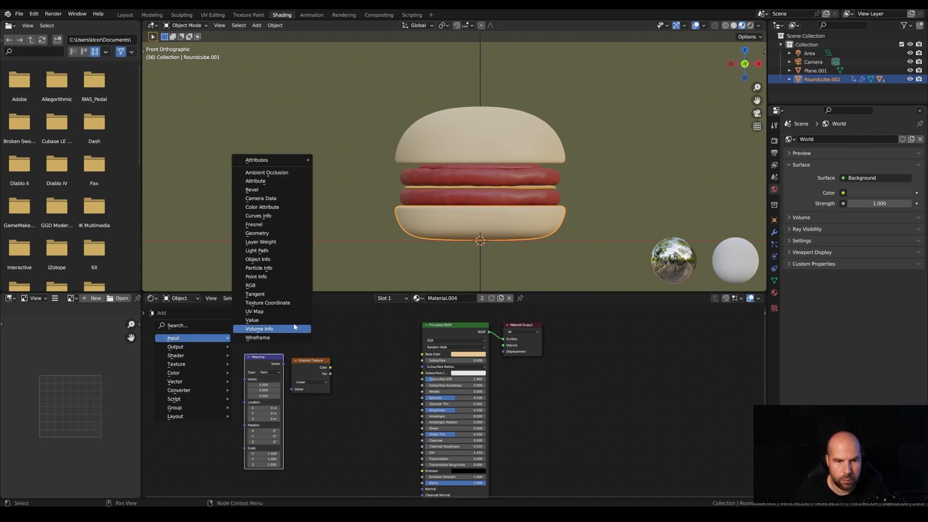
click(286, 303)
click(182, 358)
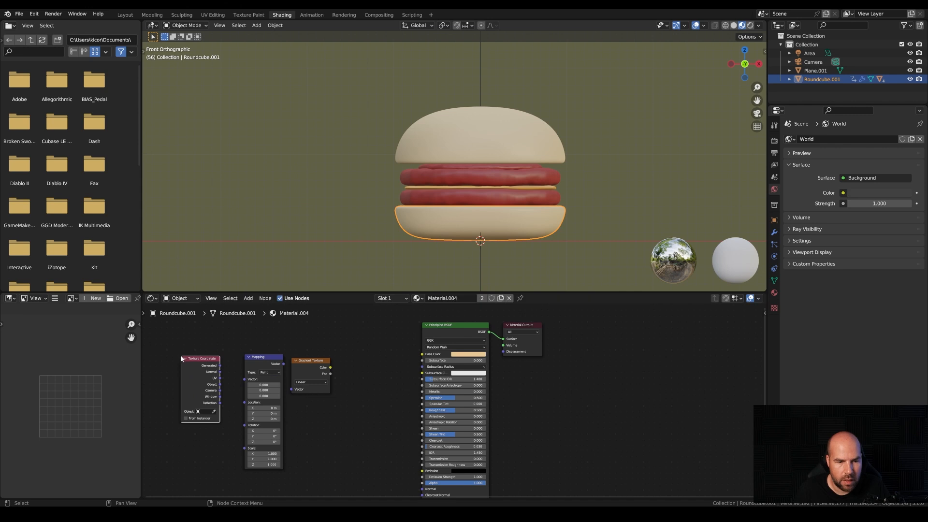
drag(220, 386, 422, 354)
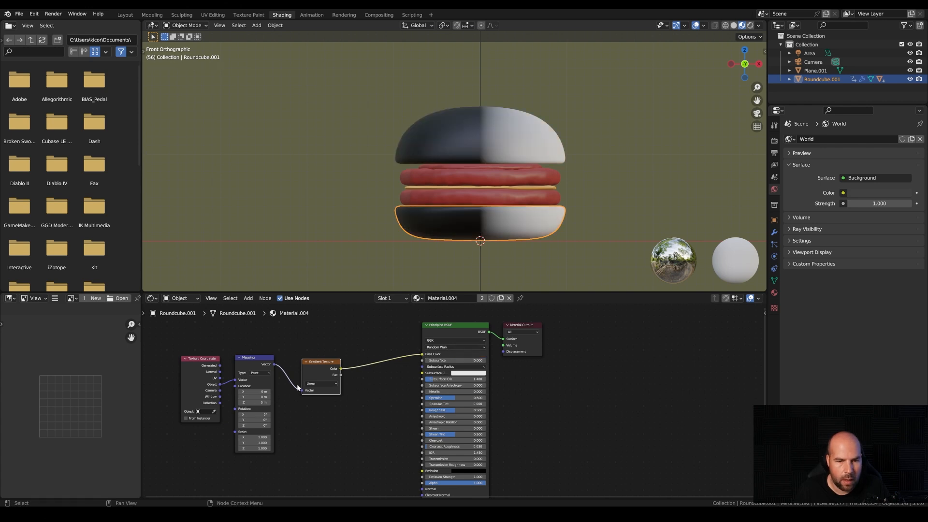
Set the Mapping node's Y rotation to 90° and shift its X location to about -0.02 m.
scroll(485, 180, up, 3)
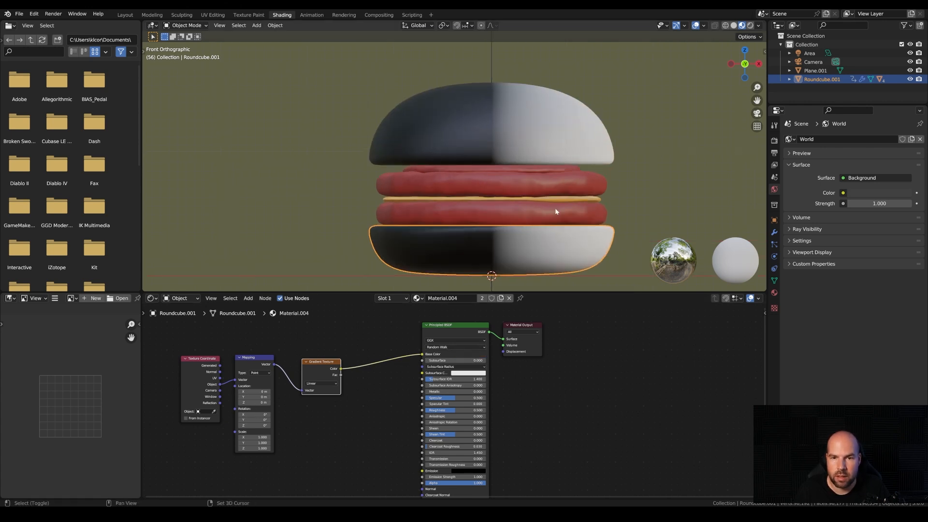
click(254, 420)
text(90)
key(Return)
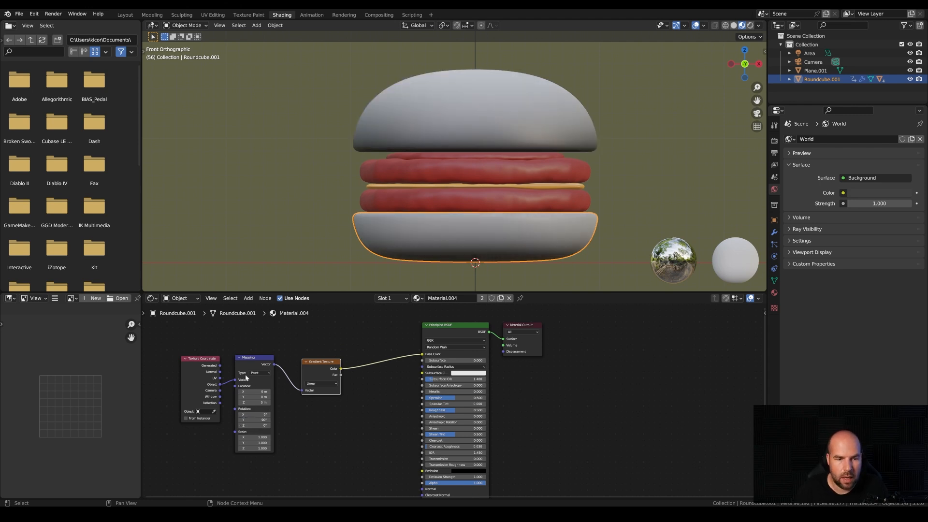
mouse_move(255, 392)
mouse_down()
mouse_move(230, 392)
mouse_move(266, 392)
mouse_move(254, 392)
mouse_up()
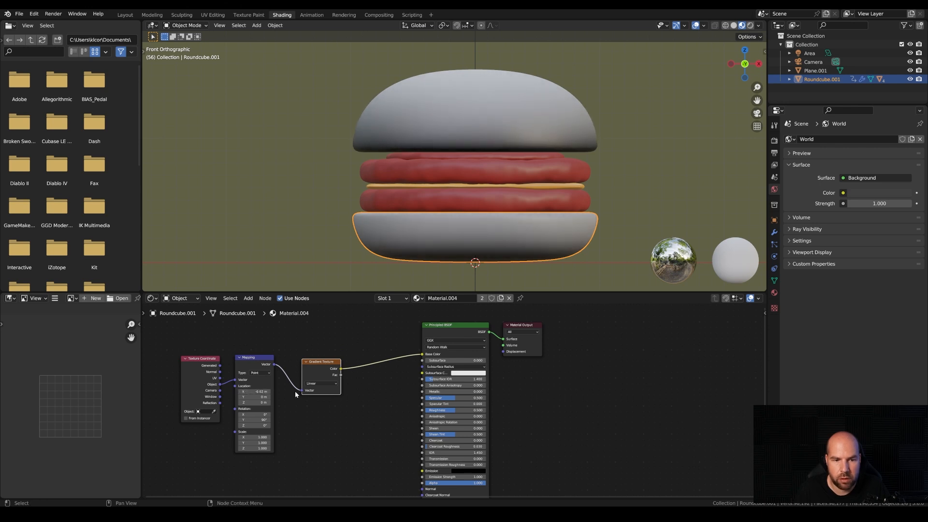
Insert a Color Ramp node between the Gradient Texture and the Principled BSDF's Base Color.
key(shift+a)
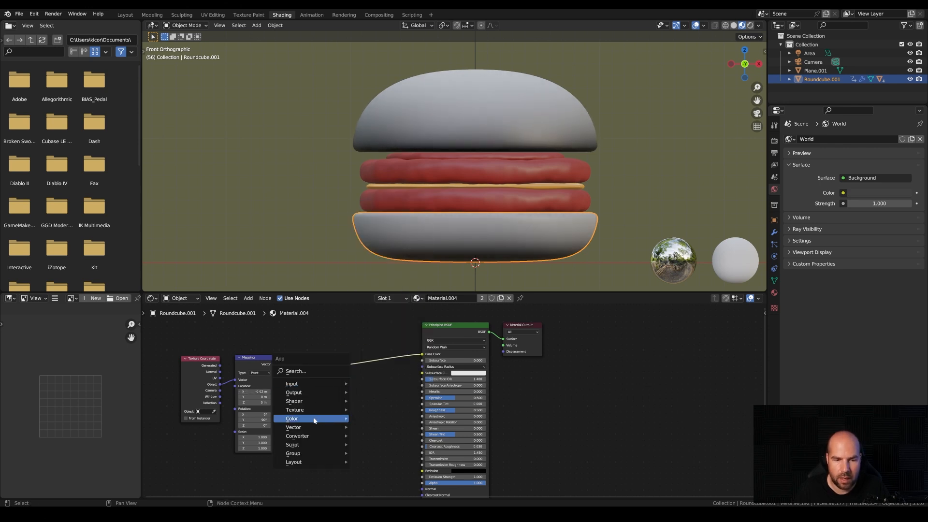
mouse_move(310, 427)
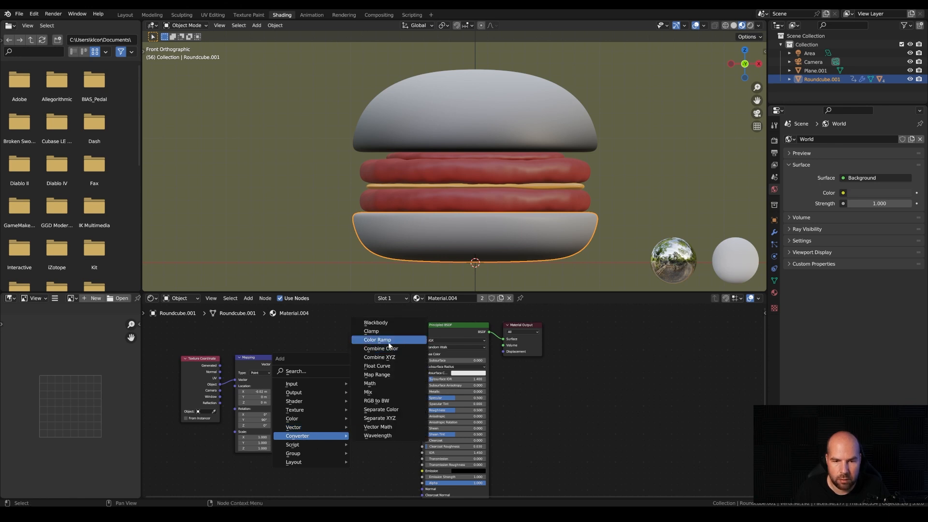
click(373, 341)
click(353, 379)
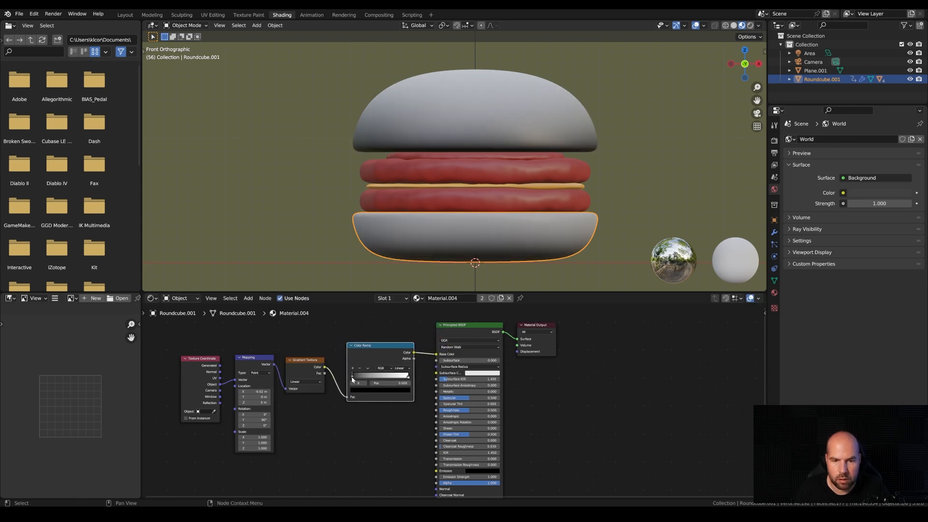
Pull the Color Ramp's white stop inward to roughly two-thirds and set the Mapping node's X location to 0.05 m.
mouse_move(353, 379)
mouse_down()
mouse_move(397, 379)
mouse_move(388, 379)
mouse_up()
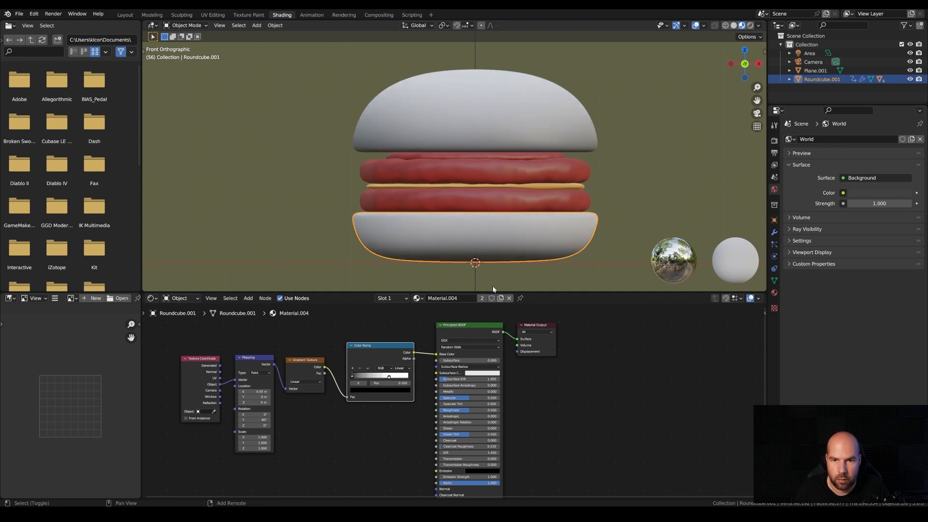
middle_drag(464, 184, 483, 136)
scroll(483, 136, down, 2)
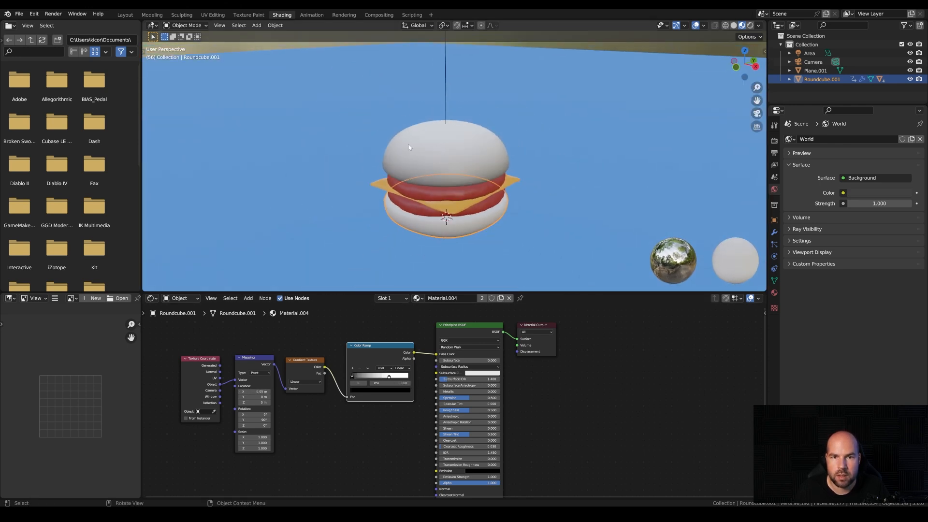
middle_drag(451, 166, 522, 138)
scroll(470, 171, up, 3)
key(KP_1)
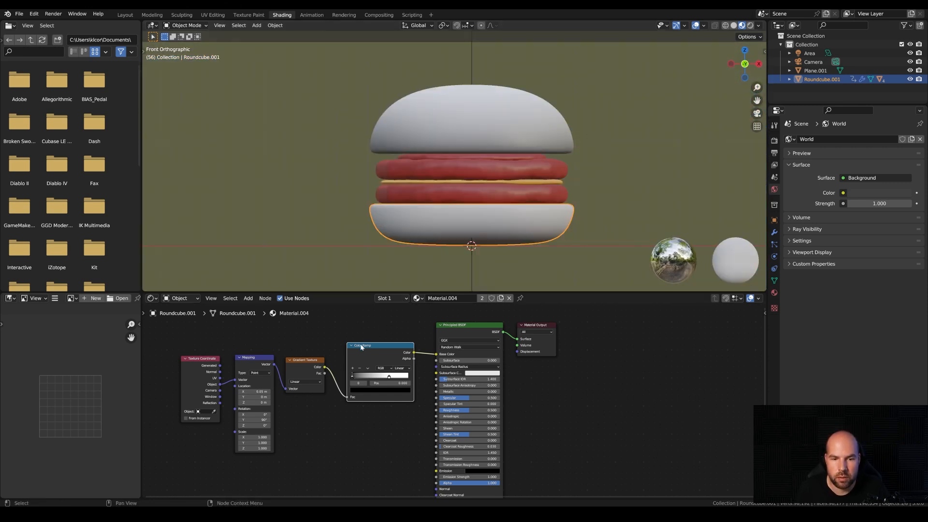
Make room before the Principled BSDF and insert a color Mix node there, with the Color Ramp feeding its Factor.
scroll(409, 335, down, 2)
drag(454, 331, 597, 411)
drag(478, 351, 548, 350)
scroll(449, 348, down, 1)
middle_drag(449, 349, 412, 348)
scroll(411, 348, up, 2)
key(shift+a)
mouse_move(405, 362)
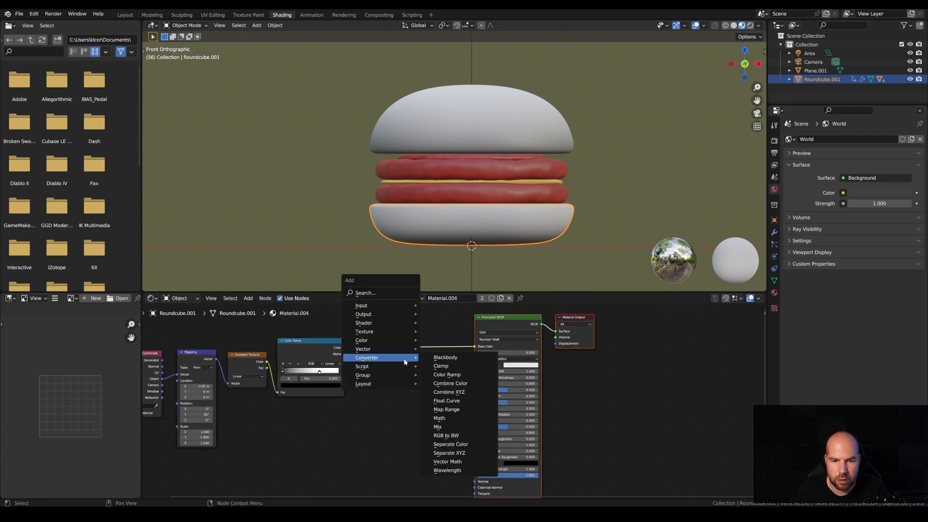
click(441, 382)
click(402, 341)
drag(403, 392, 402, 386)
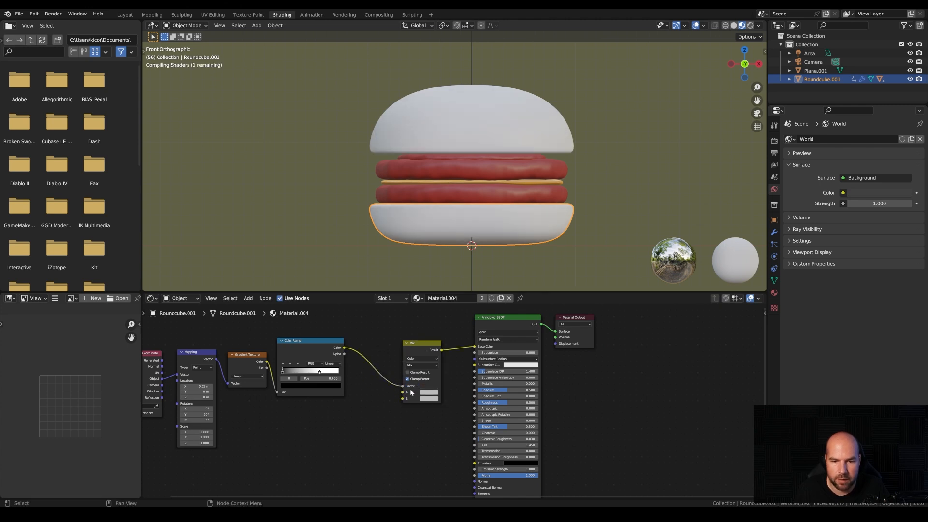
Copy the Principled BSDF's tan Base Color into the Mix node's A and B colors and reconnect the Mix result to Base Color.
drag(475, 347, 461, 330)
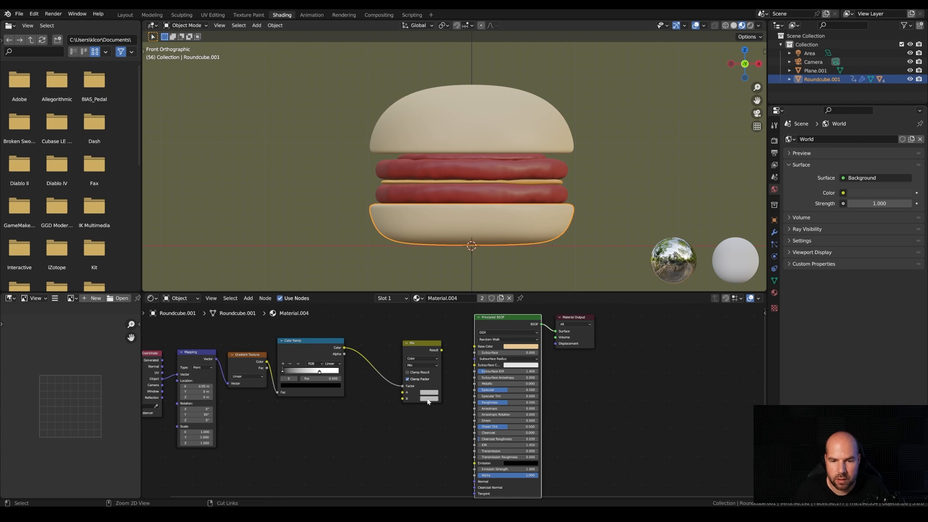
key(ctrl+v)
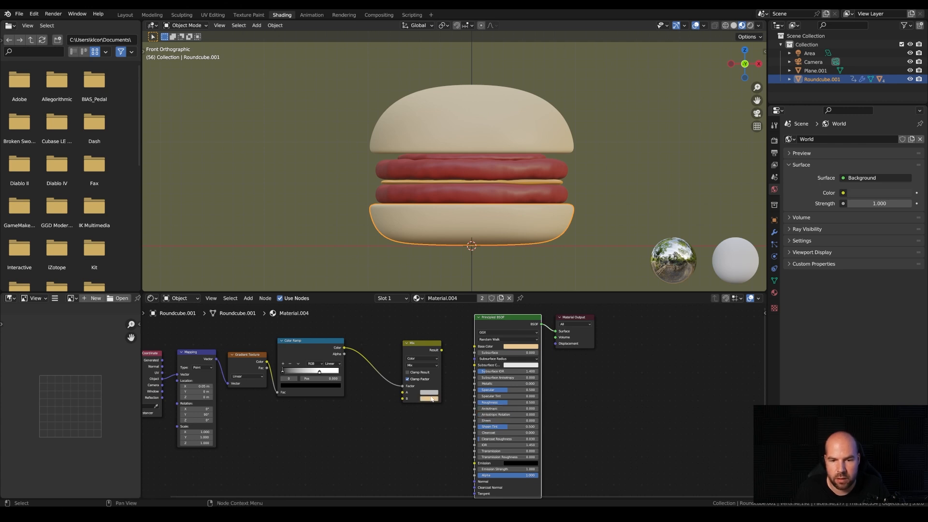
drag(441, 350, 474, 347)
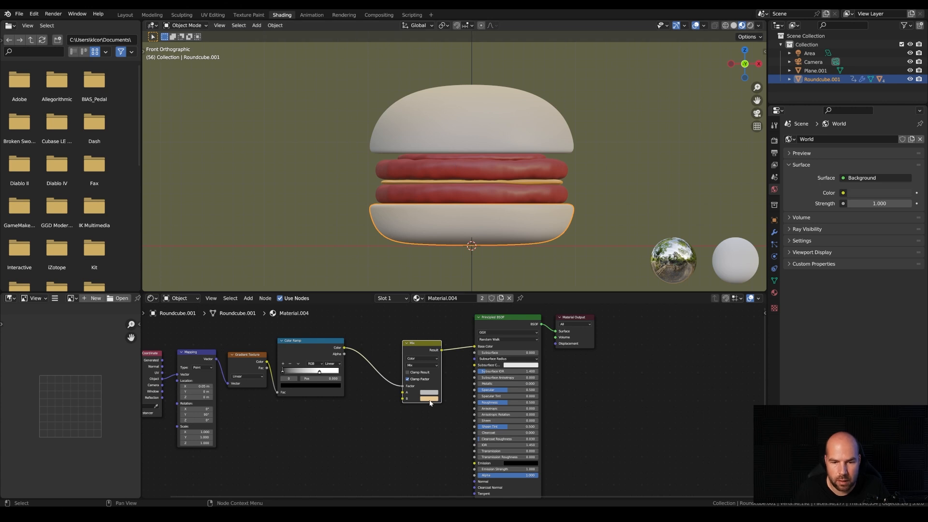
key(ctrl+v)
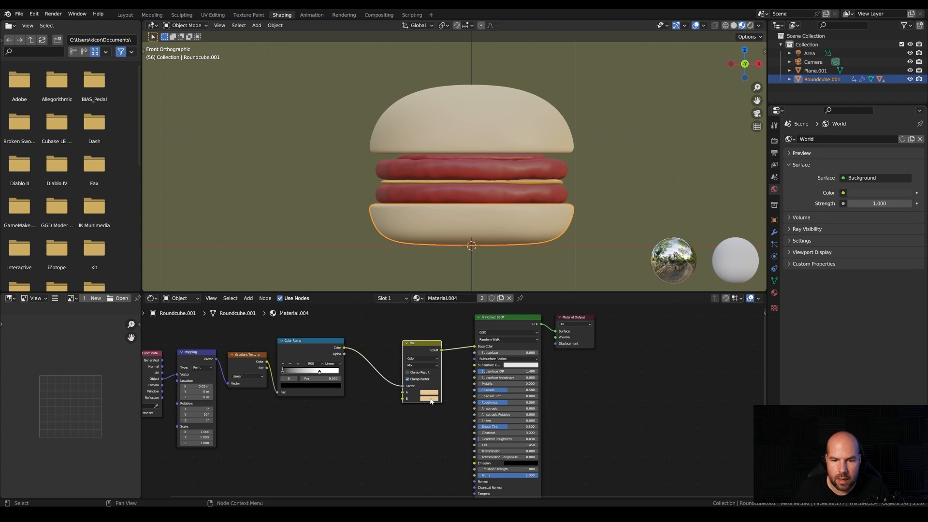
Change the Mix node's B color to a reddish brown.
click(430, 399)
drag(469, 328, 440, 350)
middle_drag(538, 145, 440, 146)
scroll(457, 159, up, 3)
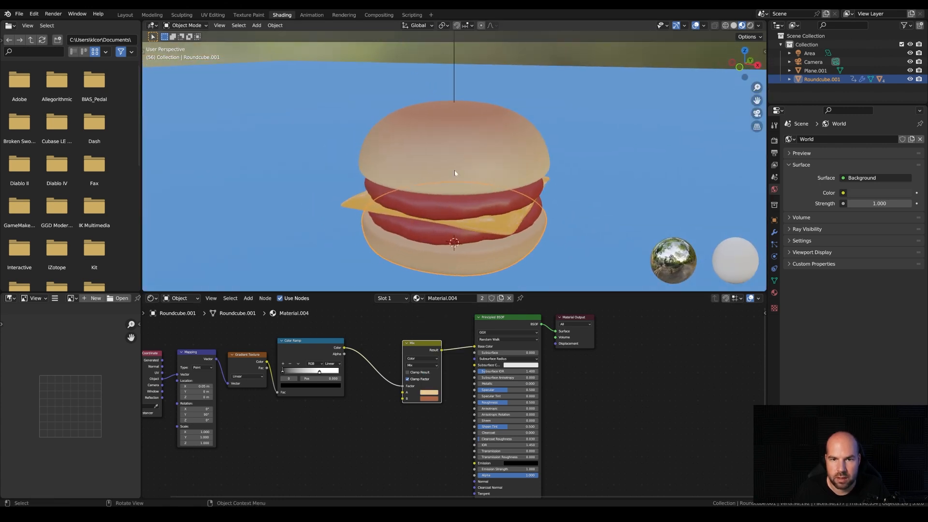
Regroup the nodes, link the Mix result to Subsurface Color as well, and set Subsurface to 0.1.
scroll(228, 380, down, 2)
drag(156, 341, 345, 402)
drag(330, 357, 365, 360)
drag(213, 340, 433, 400)
drag(426, 354, 480, 356)
scroll(463, 355, up, 5)
double_click(520, 340)
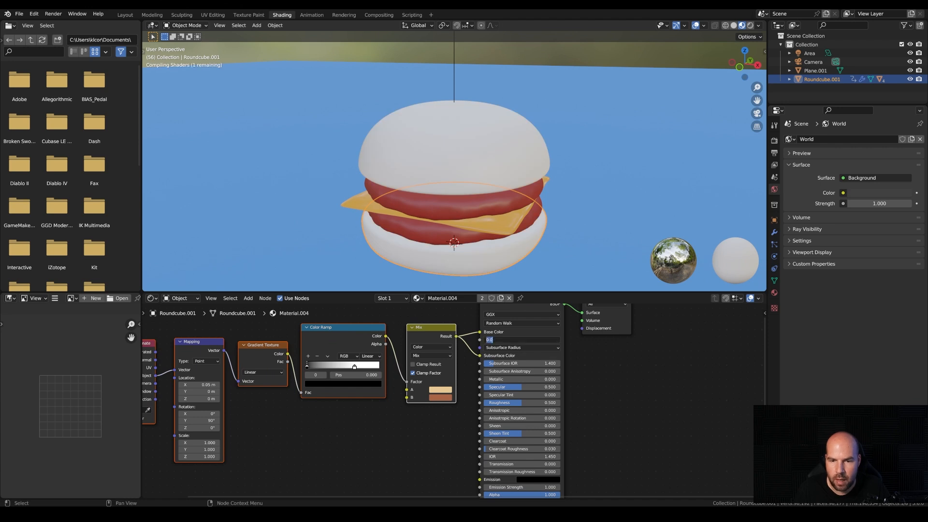
text(0)
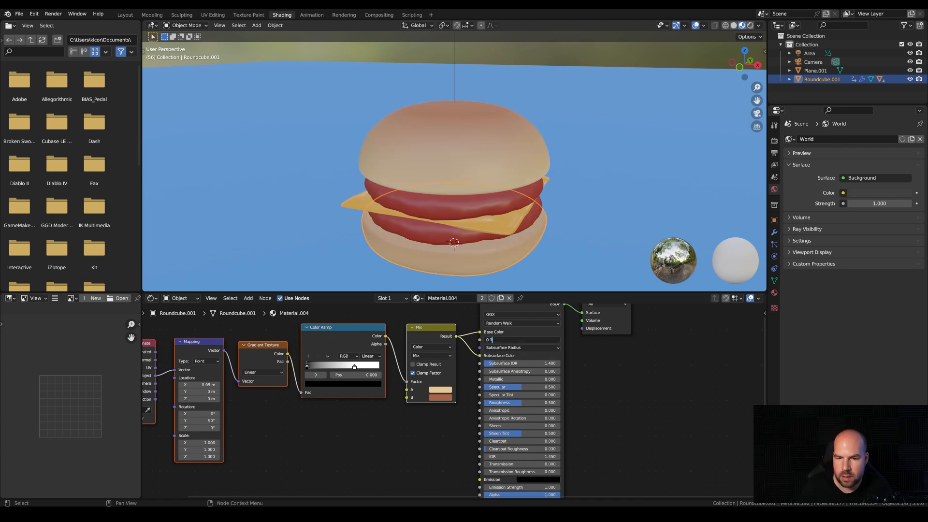
text(.1)
key(Return)
Set the first Subsurface Radius value of the bun material to 0.1.
click(532, 349)
click(507, 356)
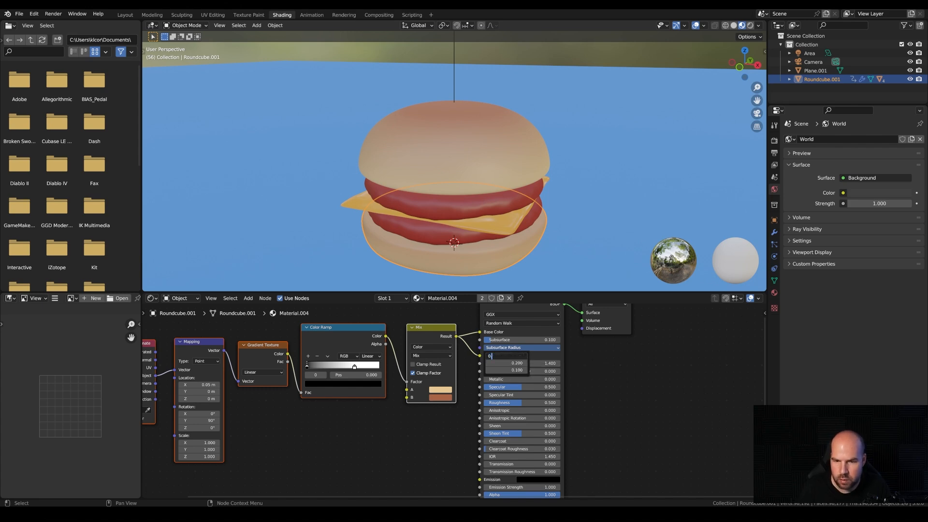
key(Return)
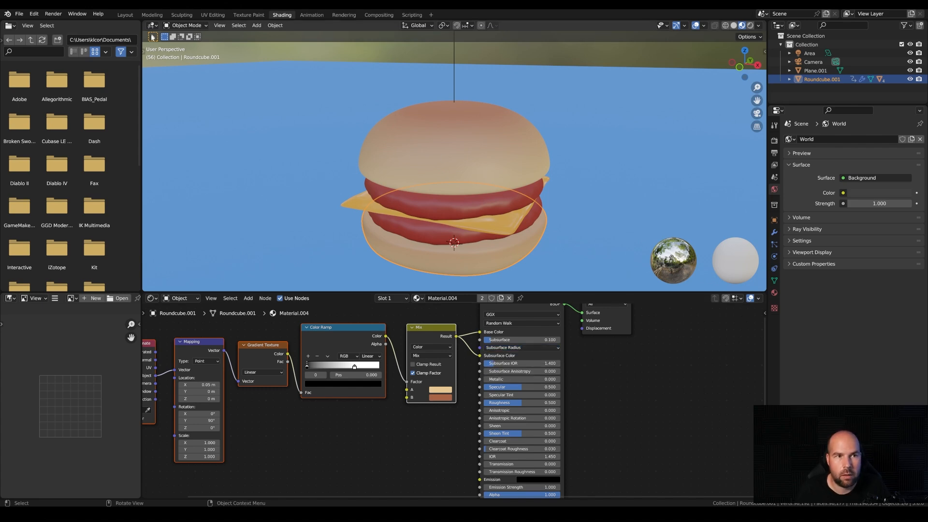
Return to the Layout workspace, save the file and check the burger in the rendered camera view.
click(127, 15)
key(ctrl+s)
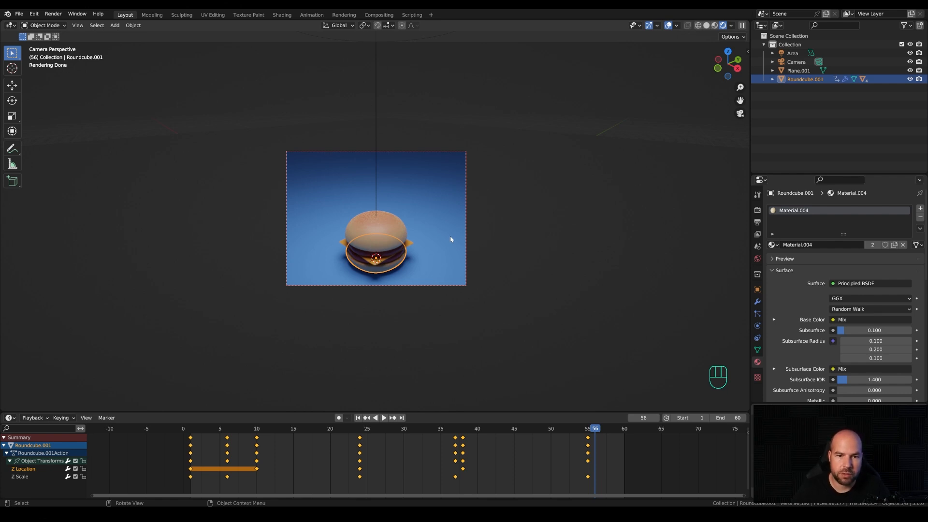
scroll(456, 248, up, 2)
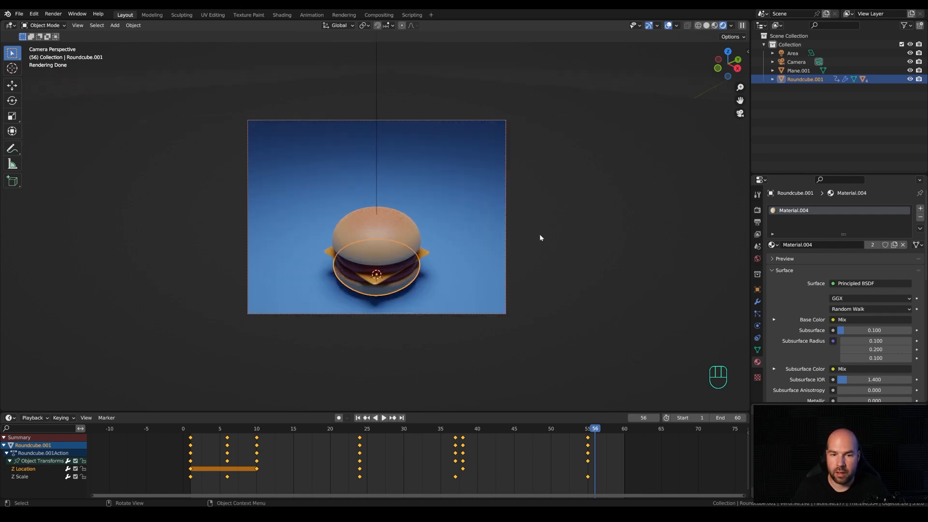
scroll(538, 229, down, 2)
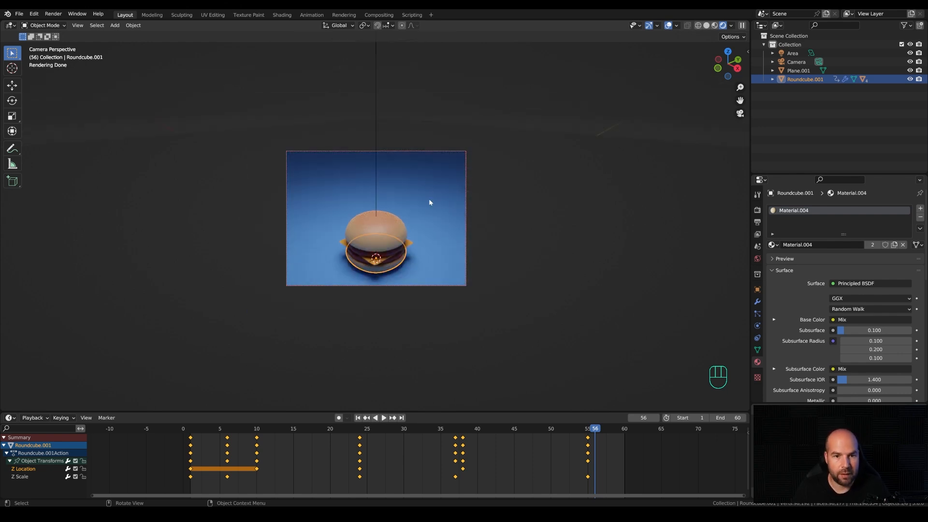
scroll(430, 202, up, 1)
Add an area light at the origin and raise it about 3 m along Z.
key(shift+a)
key(shift+a)
mouse_move(433, 325)
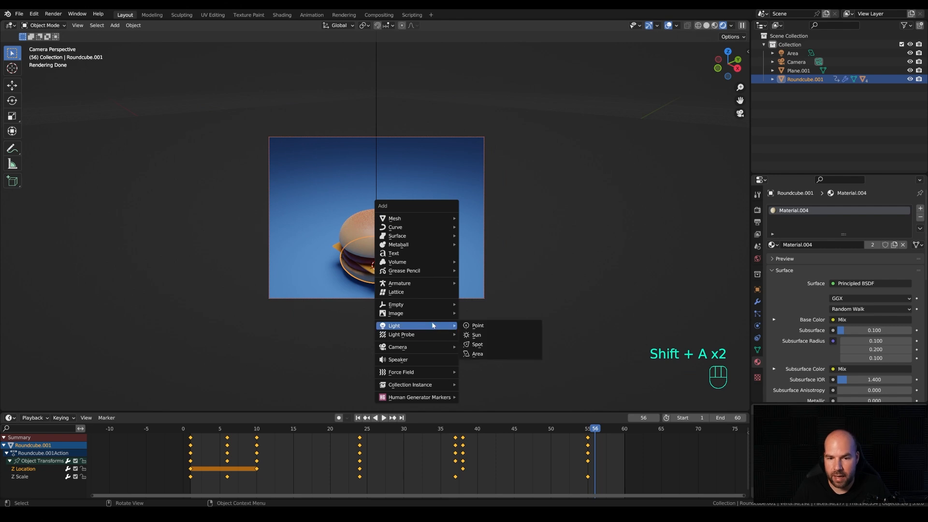
click(477, 354)
scroll(434, 288, down, 3)
key(g)
key(z)
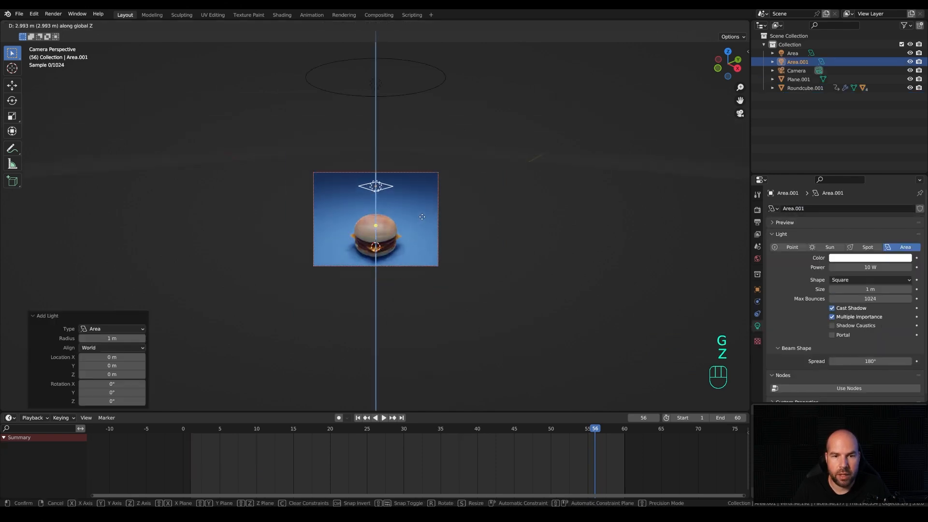
click(422, 217)
Set the new area light's power to 1500 W, its shape to Disk and its size to about 2.1 m.
click(871, 268)
text(150)
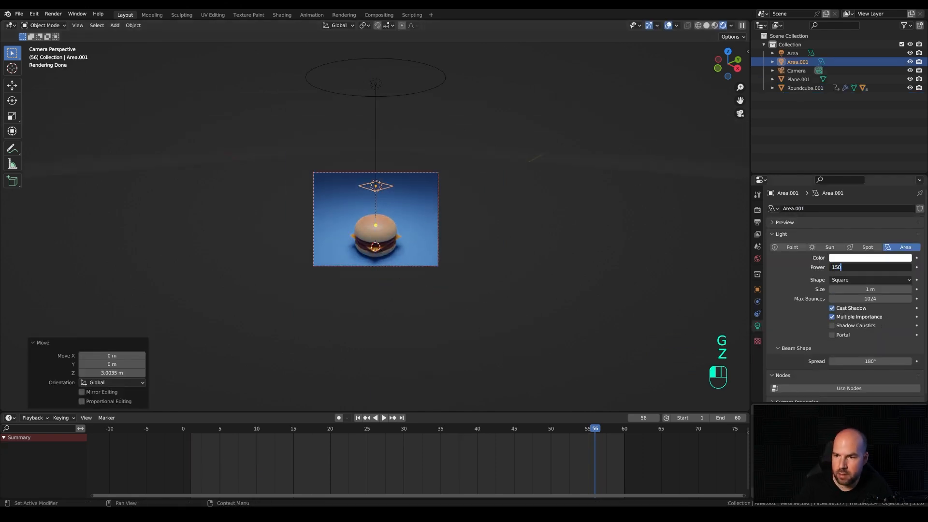
text(0)
key(Return)
click(851, 280)
click(863, 308)
drag(873, 290, 895, 290)
Move the disk light horizontally to the burger's right rear side and raise it about 0.5 m.
key(g)
key(shift+z)
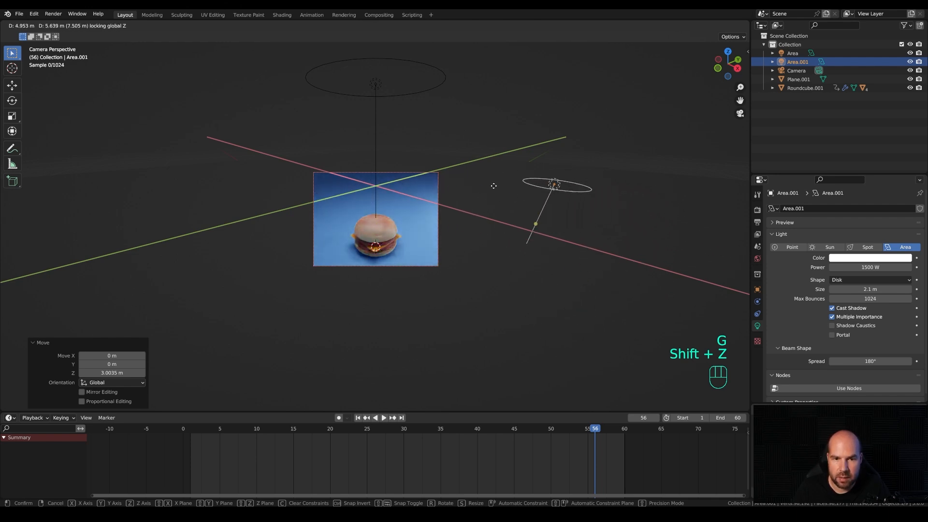
click(514, 231)
key(g)
key(z)
click(515, 206)
key(g)
key(shift+z)
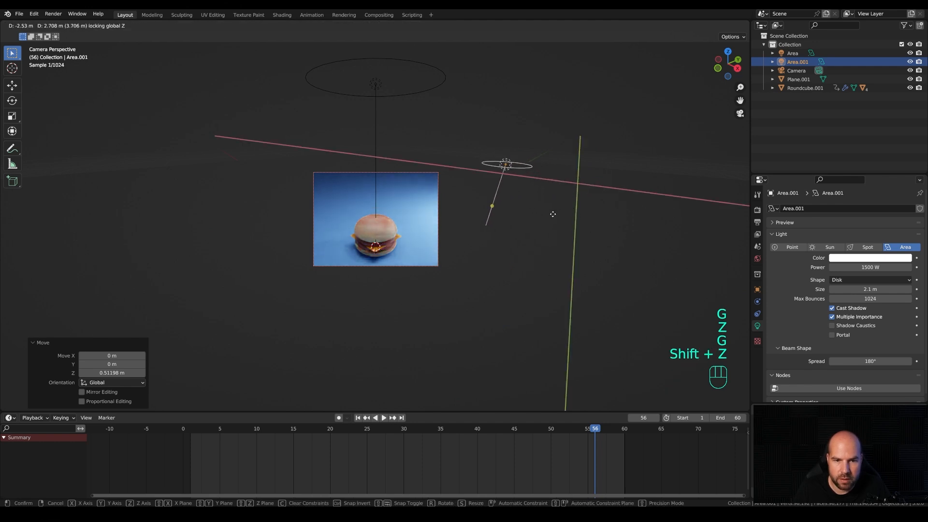
click(583, 228)
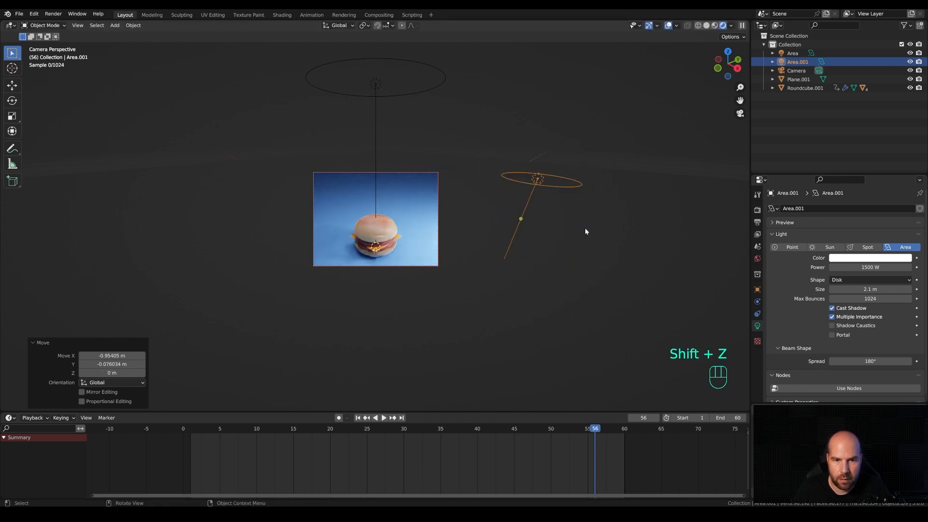
Duplicate the disk light to the burger's left side, raise it about 1.8 m and shift it about -9.5 m along X.
key(shift+d)
key(shift+z)
click(150, 195)
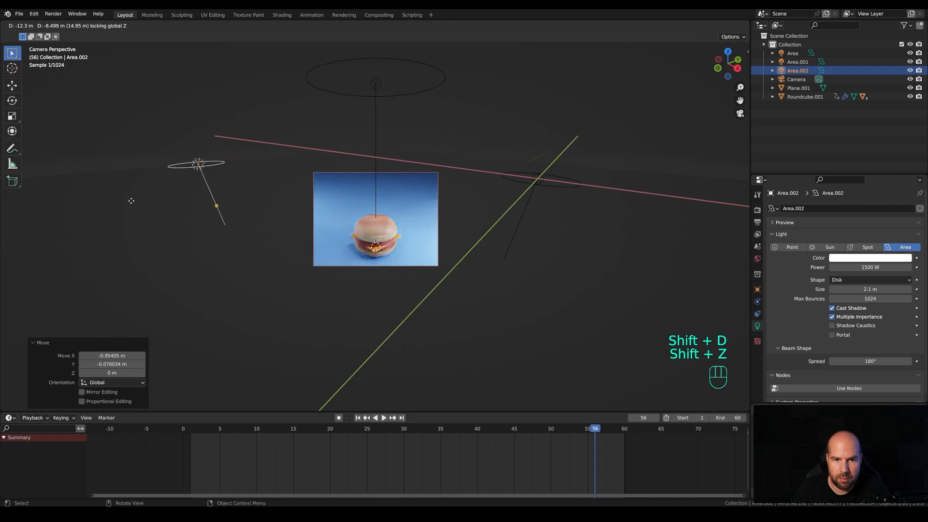
click(112, 216)
key(g)
key(z)
click(114, 154)
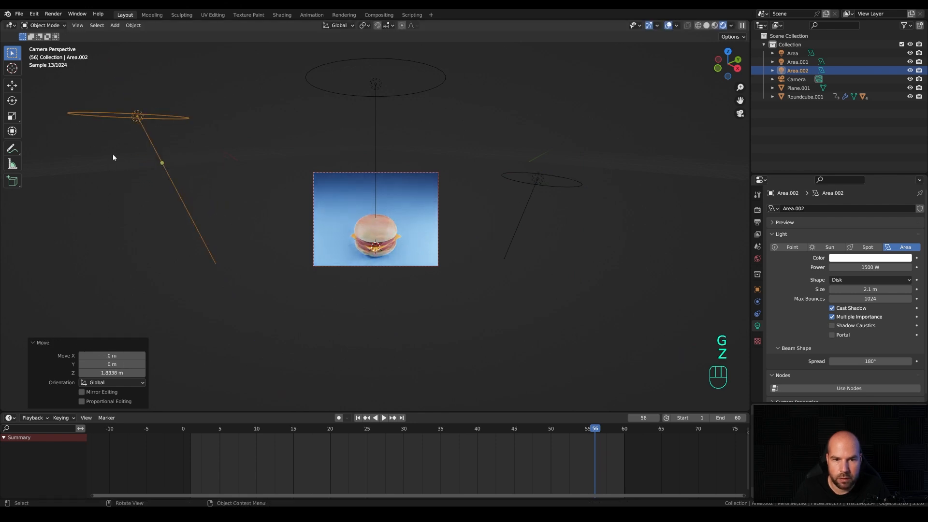
key(g)
key(shift+z)
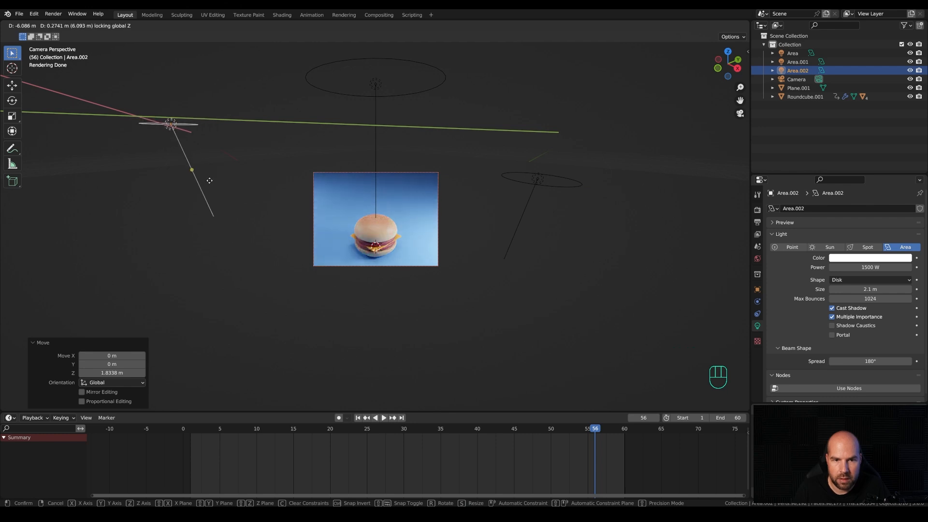
click(208, 183)
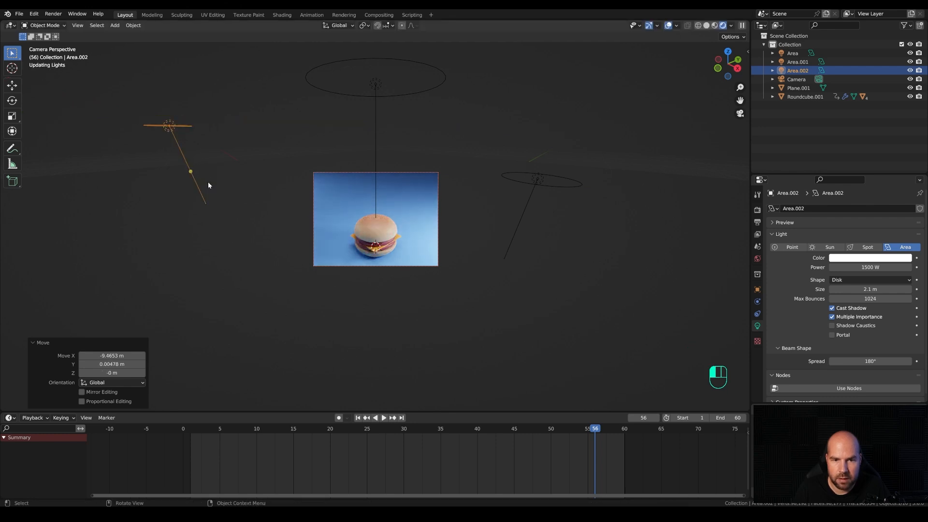
click(554, 185)
key(g)
key(shift+z)
key(shift+z)
key(Escape)
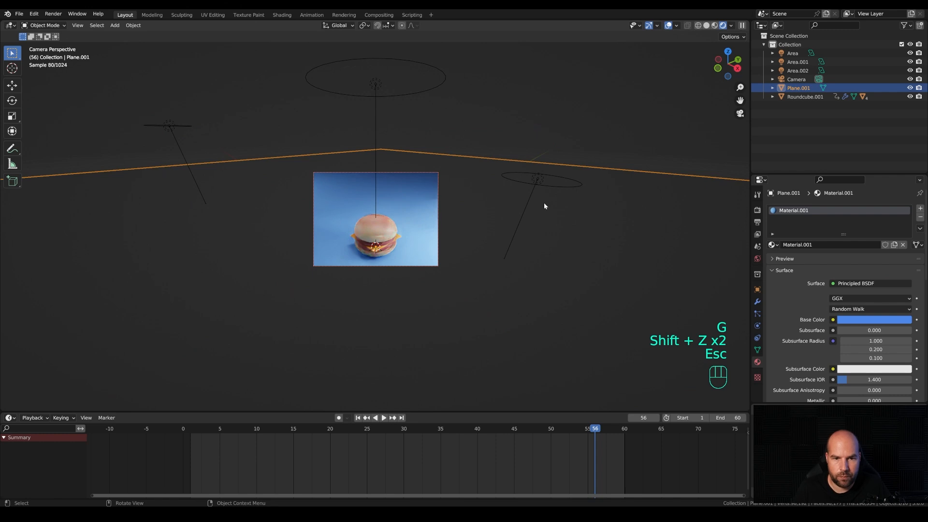
Shift the right disk light about -0.3 m in X and -1.4 m in Y, and lower it about 1.3 m.
click(543, 178)
key(g)
key(shift+z)
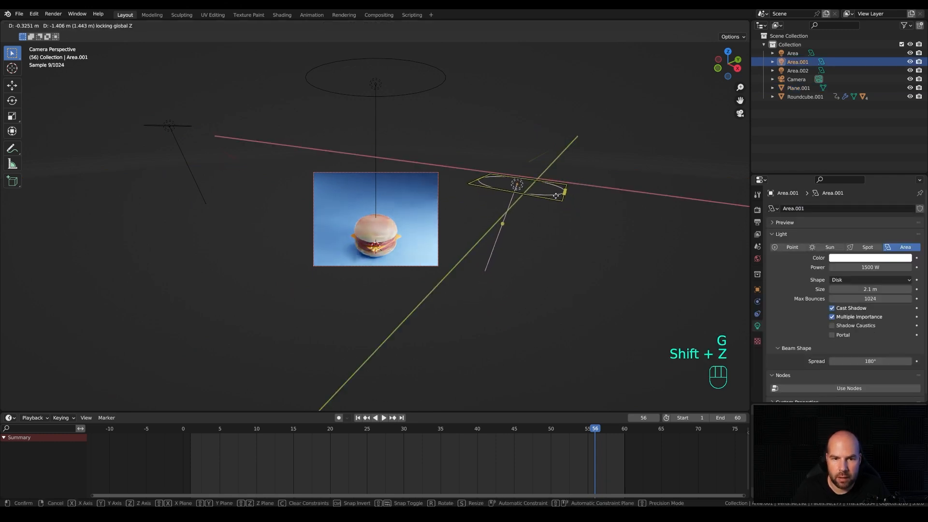
click(556, 196)
key(g)
key(z)
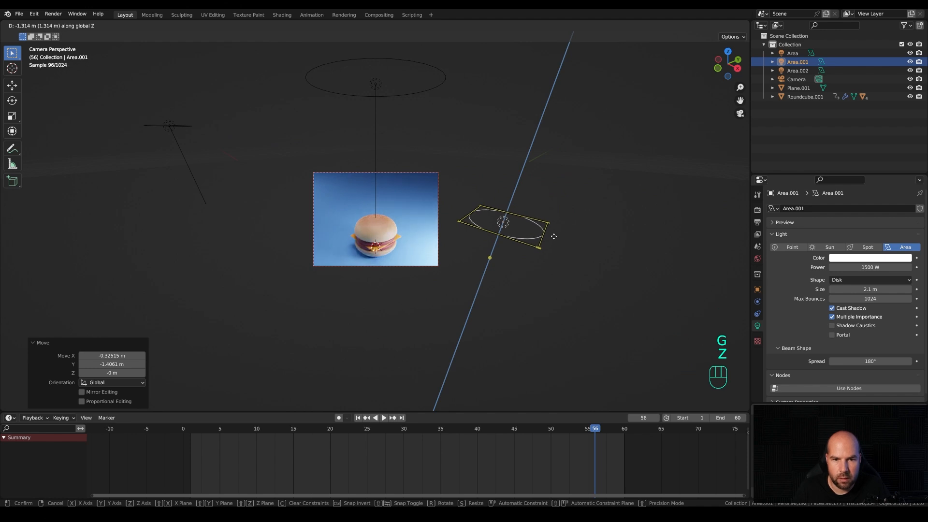
click(551, 243)
In top view, duplicate the right disk light about -6 m in X and -0.3 m in Y, behind the burger's left side.
key(KP_7)
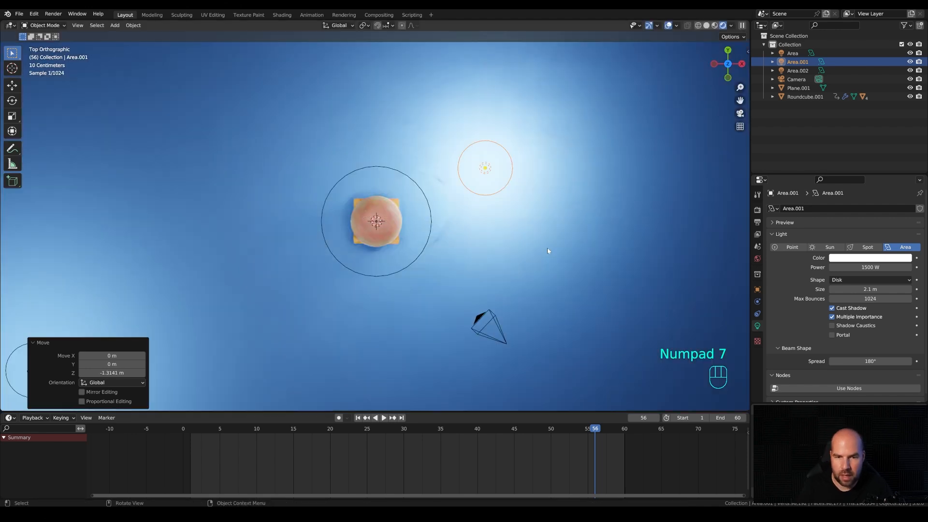
key(shift+d)
click(449, 196)
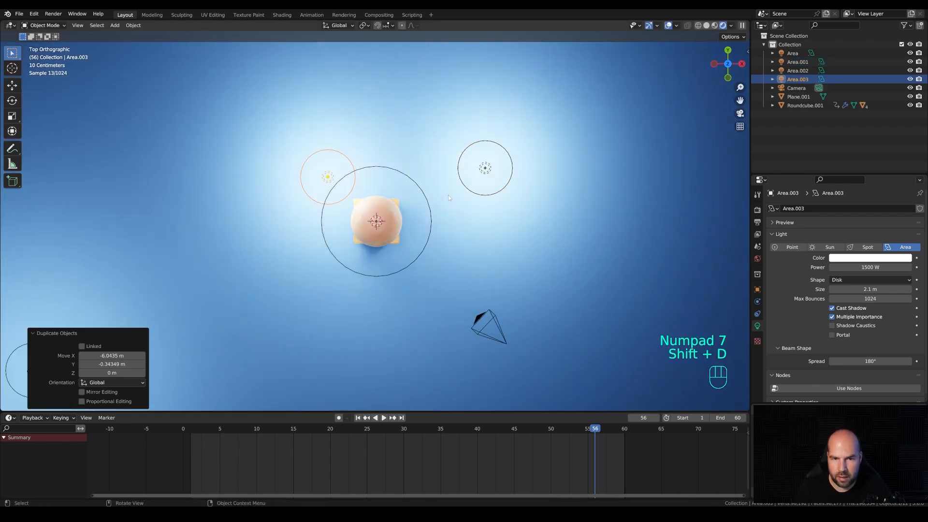
In camera view, lower the newly duplicated disk light and shift it about -0.5 m in X and 0.55 m in Y.
key(KP_0)
key(g)
key(z)
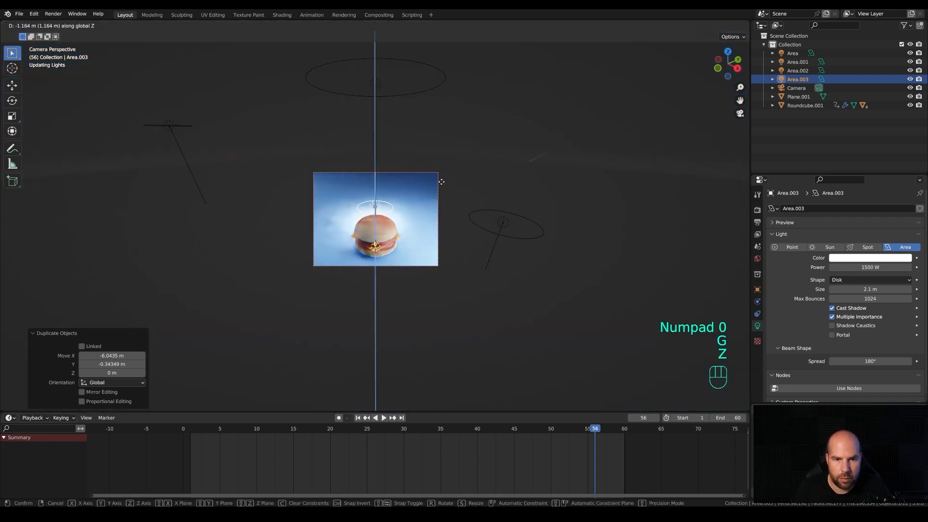
click(446, 208)
key(g)
key(shift+z)
click(444, 158)
Raise the disk light behind the burger about 0.86 m.
key(g)
key(z)
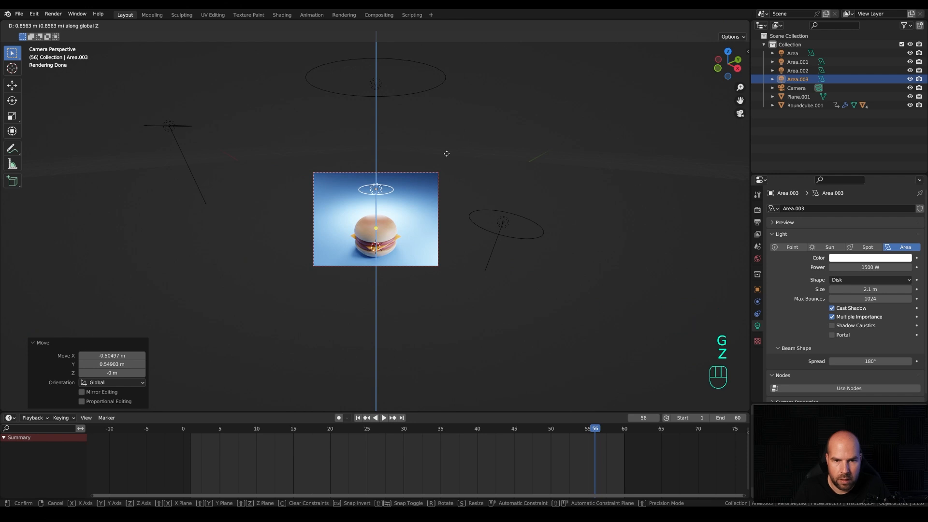
click(446, 153)
Set the roughness of the top bun's material to about 0.758.
scroll(367, 222, up, 4)
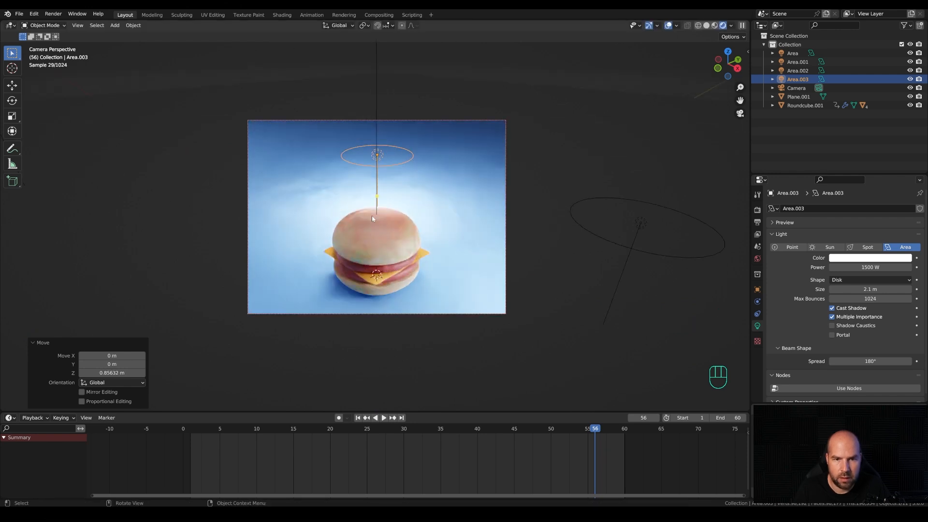
click(372, 216)
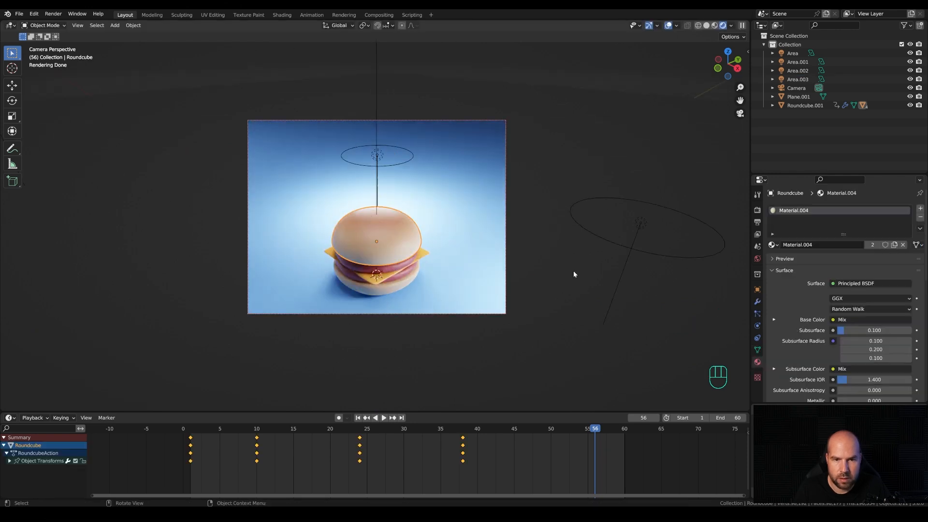
scroll(834, 365, down, 3)
drag(867, 361, 886, 361)
scroll(379, 203, down, 3)
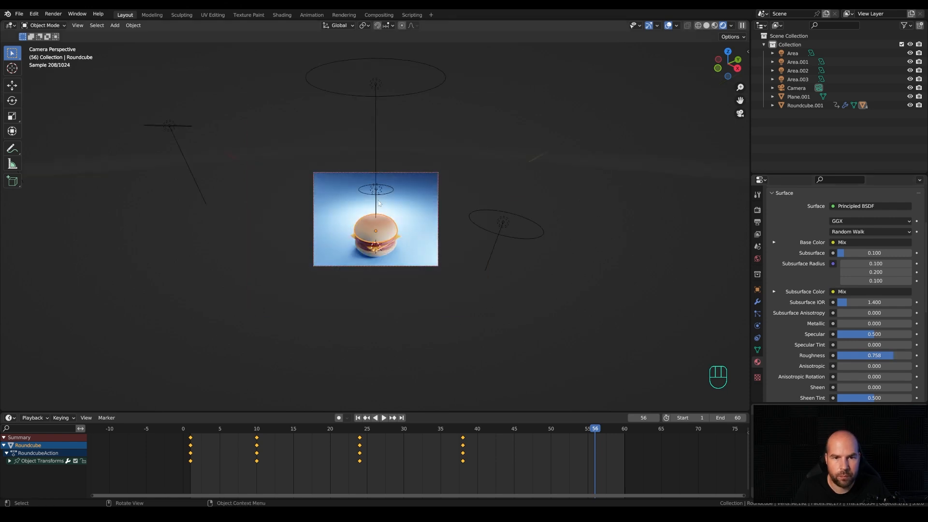
Change the color of the disk light behind the burger from white to a light orange.
click(376, 191)
click(880, 253)
drag(867, 167, 857, 191)
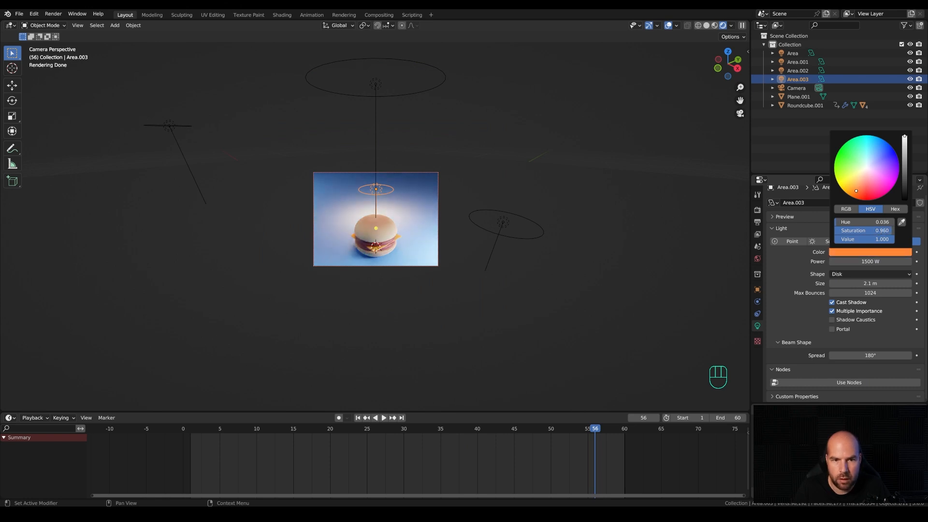
scroll(392, 216, up, 3)
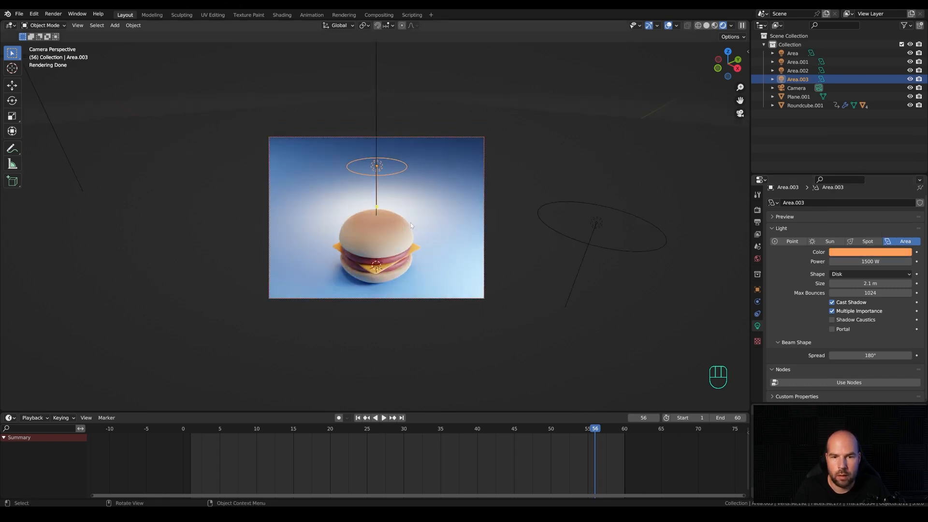
Set the world background color to a saturated violet-blue with hue about 0.692, saturation 0.965 and value 0.422.
click(758, 258)
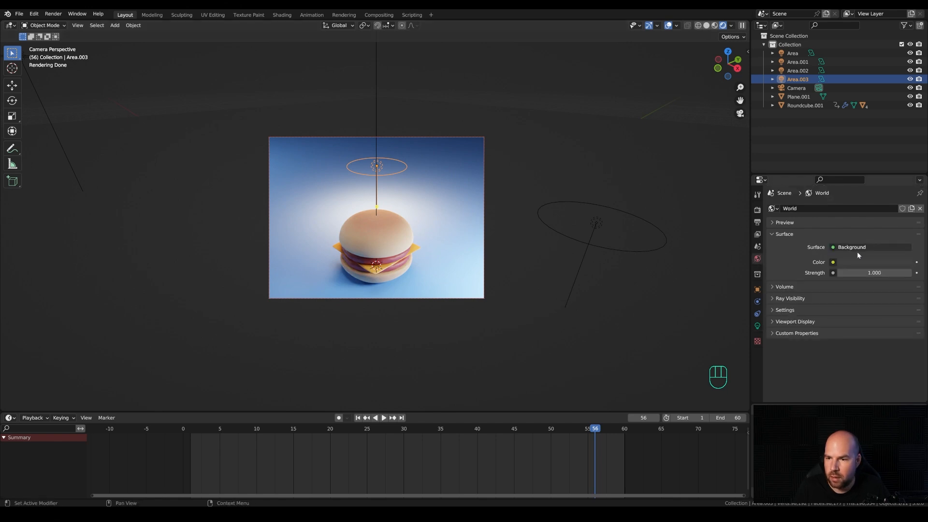
click(870, 262)
click(886, 164)
scroll(886, 164, up, 5)
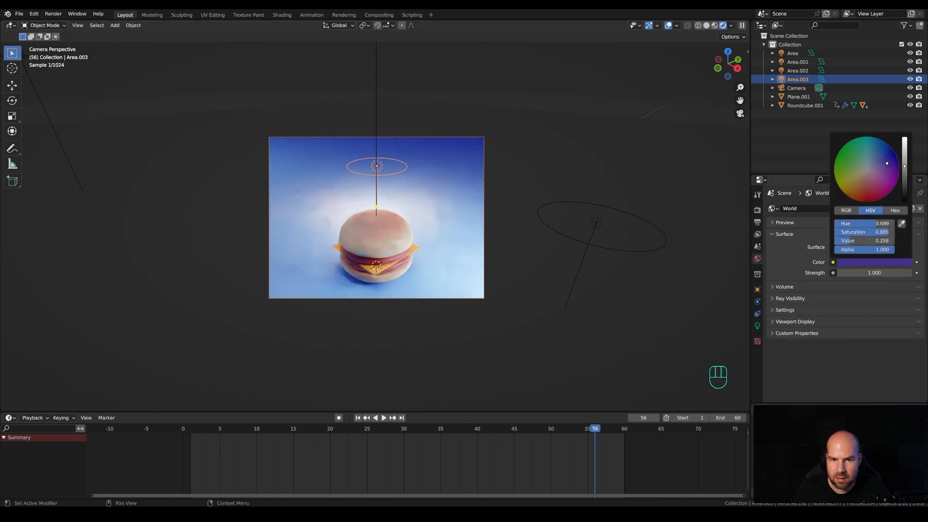
drag(904, 161, 904, 157)
click(895, 164)
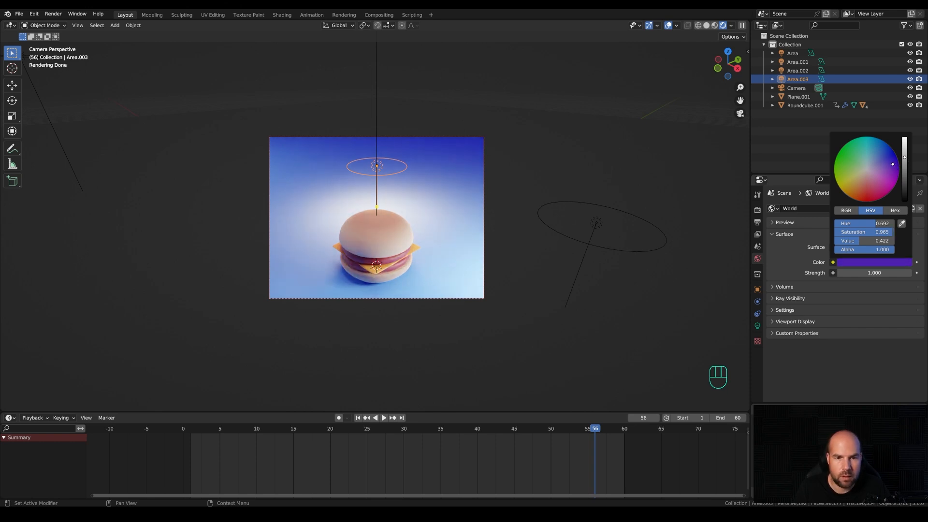
In the render color management, set the look to Medium High Contrast and the exposure to about -0.054.
click(757, 210)
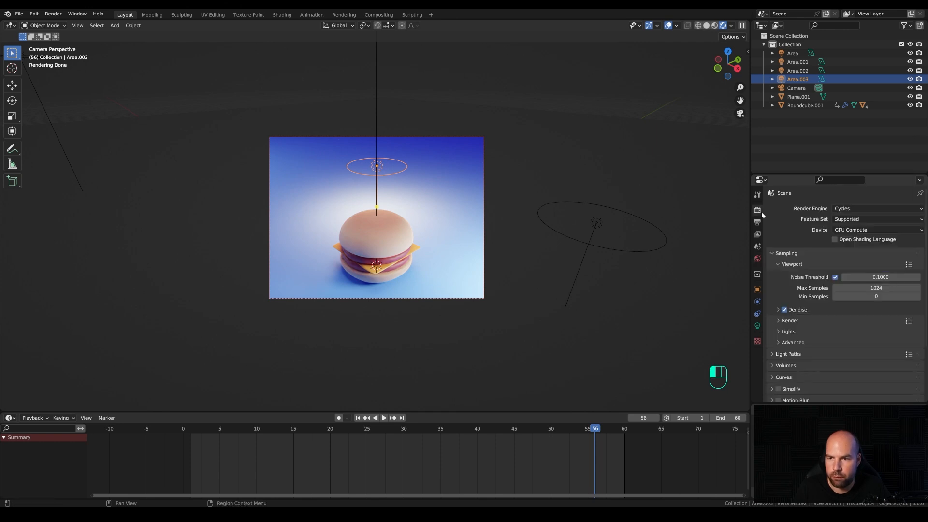
scroll(812, 353, down, 4)
click(798, 396)
scroll(840, 353, down, 4)
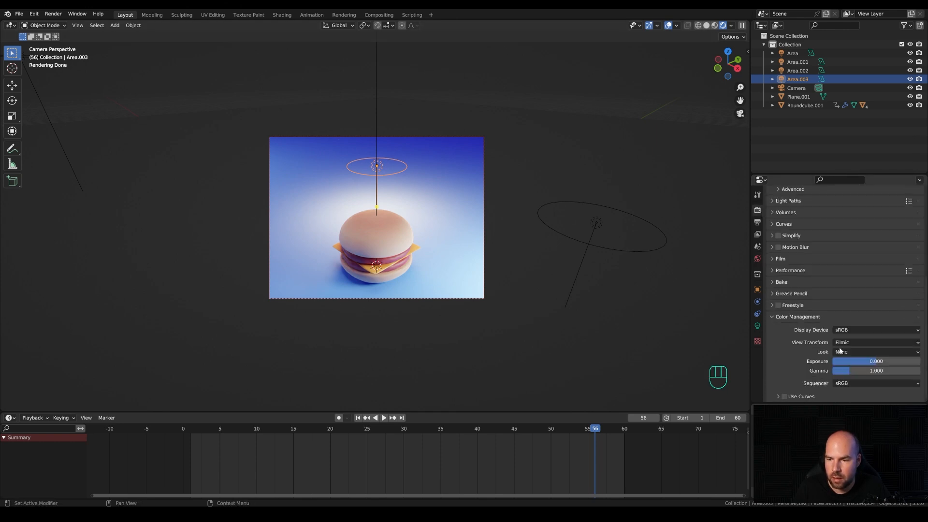
click(857, 352)
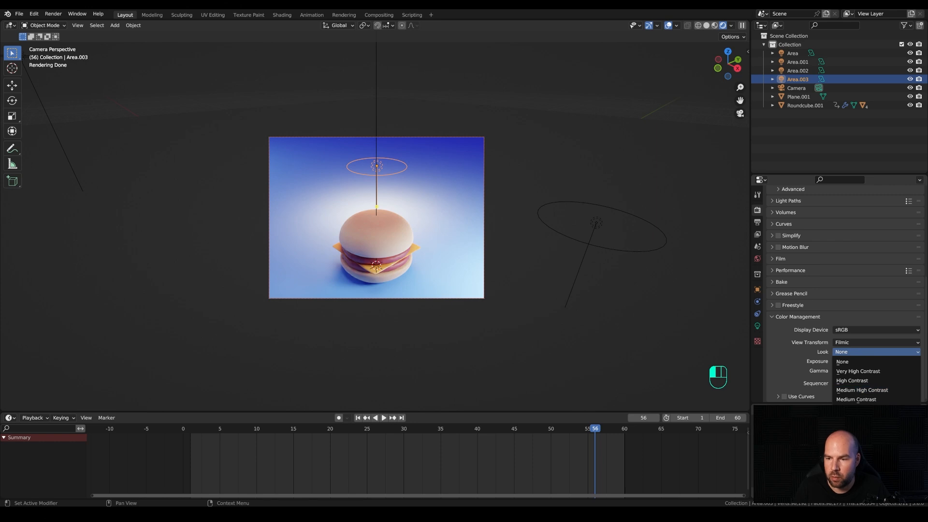
click(871, 392)
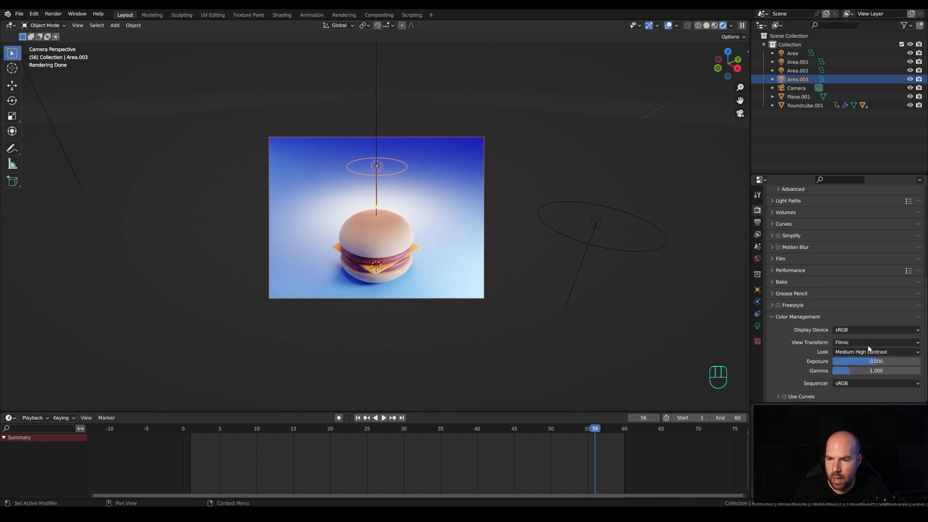
drag(877, 361, 872, 362)
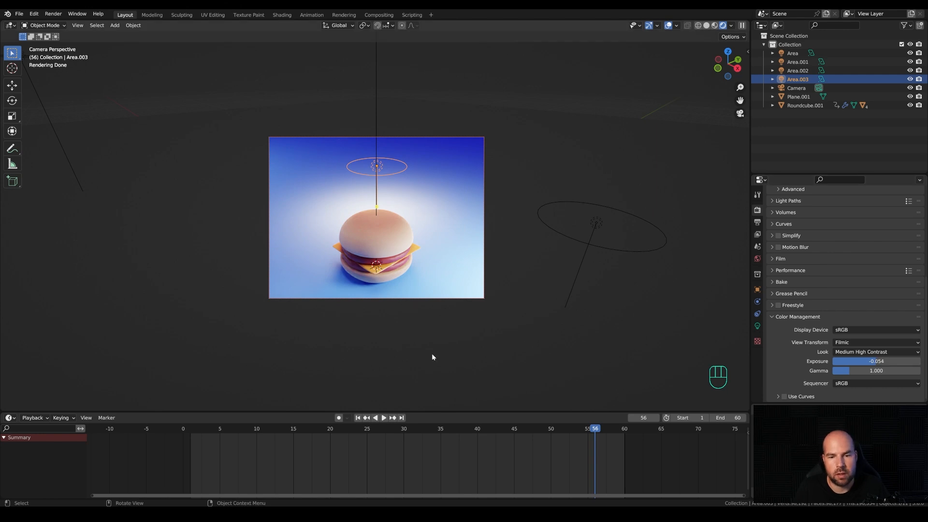
Play the burger animation in the rendered camera view to check the new lighting and colors.
key(space)
scroll(645, 222, up, 3)
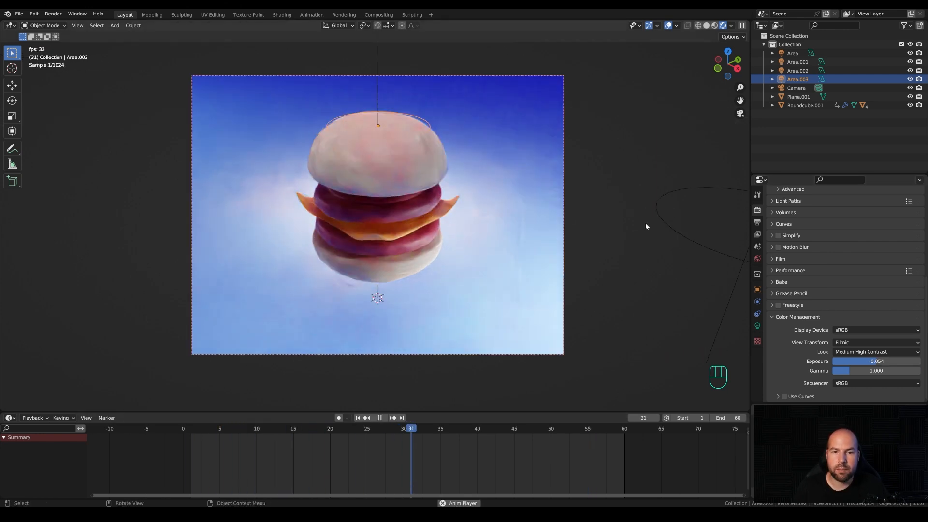